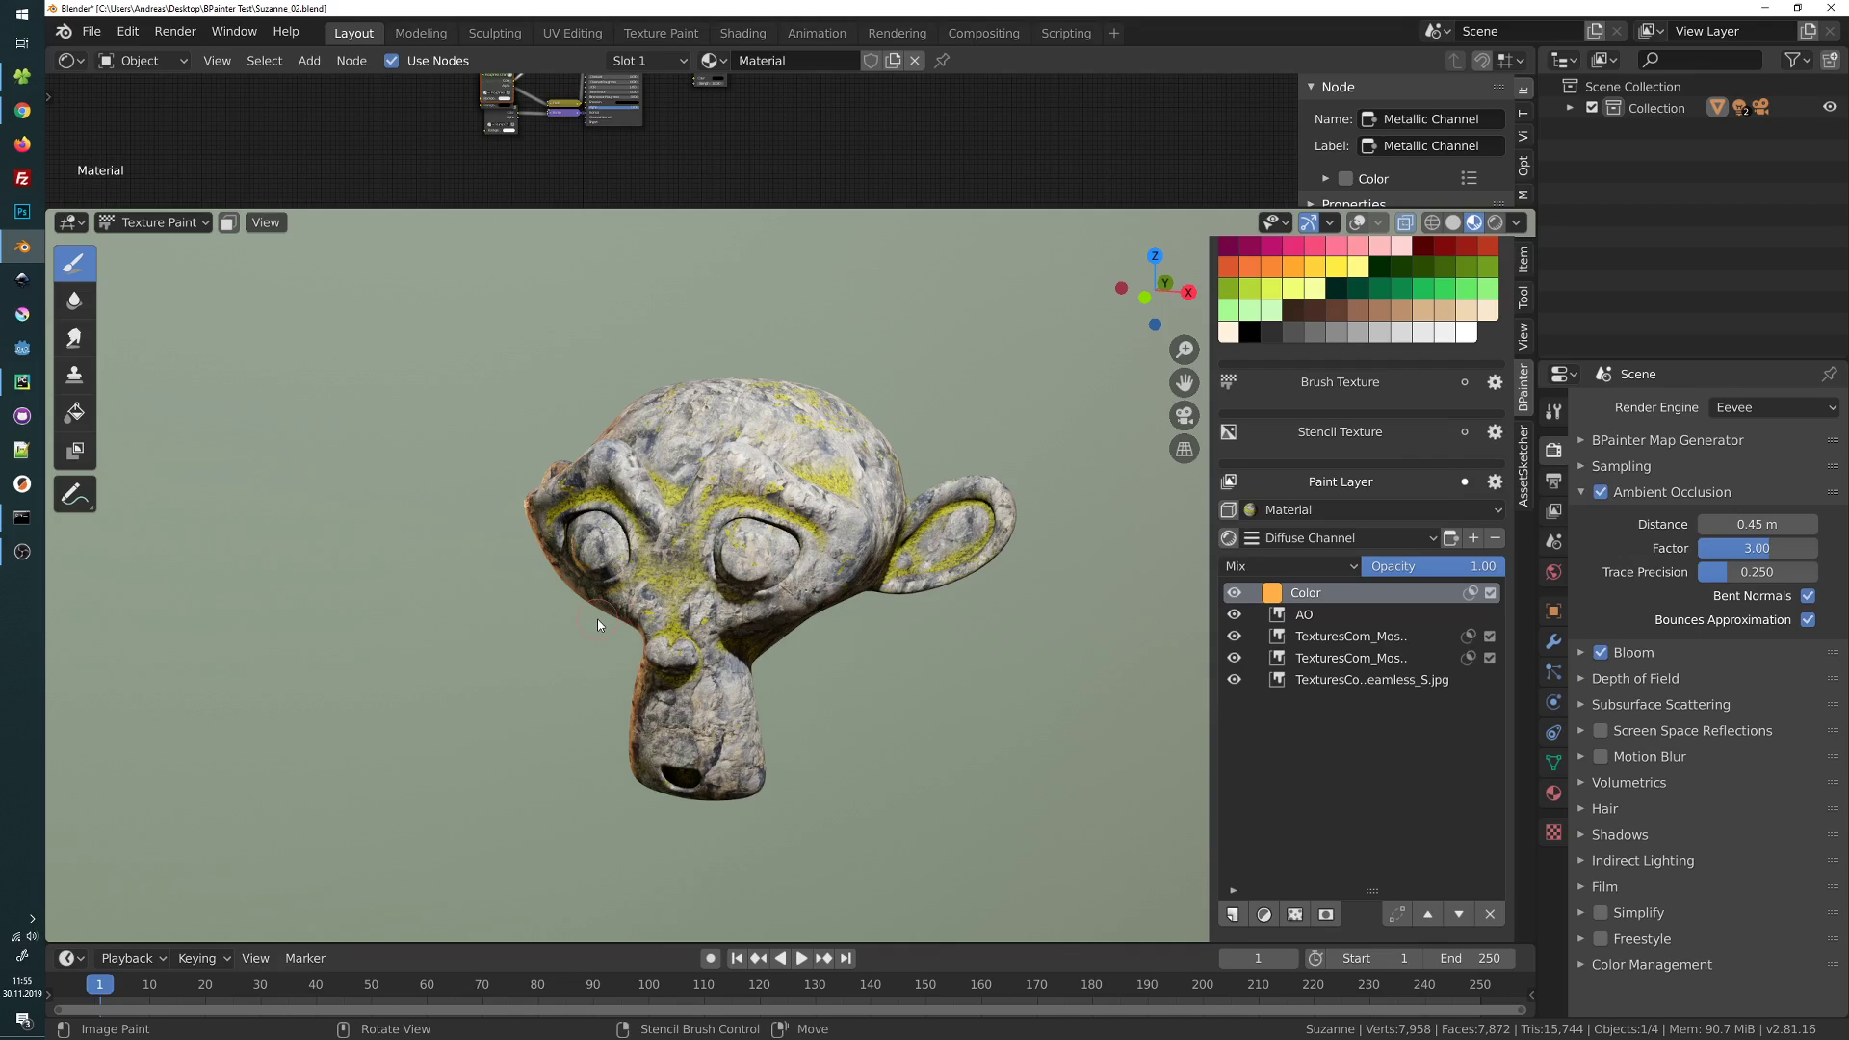
# Paint a wavy stroke of the masked material across the monkey's forehead
pyautogui.moveTo(773, 508); pyautogui.dragTo(735, 495, button='middle')
pyautogui.moveTo(629, 476); pyautogui.dragTo(697, 504)
pyautogui.moveTo(809, 463); pyautogui.dragTo(738, 572, button='middle')
# Change the Color layer of the Diffuse Channel to a deep orange and inspect the painted forehead
pyautogui.click(1271, 592)
pyautogui.moveTo(1340, 332)
pyautogui.mouseDown()
pyautogui.moveTo(1442, 296)
pyautogui.moveTo(1439, 222)
pyautogui.mouseUp()
pyautogui.click(1333, 436)
pyautogui.moveTo(1334, 436); pyautogui.dragTo(1287, 435)
pyautogui.moveTo(817, 586)
pyautogui.mouseDown(button='middle')
pyautogui.moveTo(835, 525)
pyautogui.moveTo(830, 604)
pyautogui.mouseUp(button='middle')
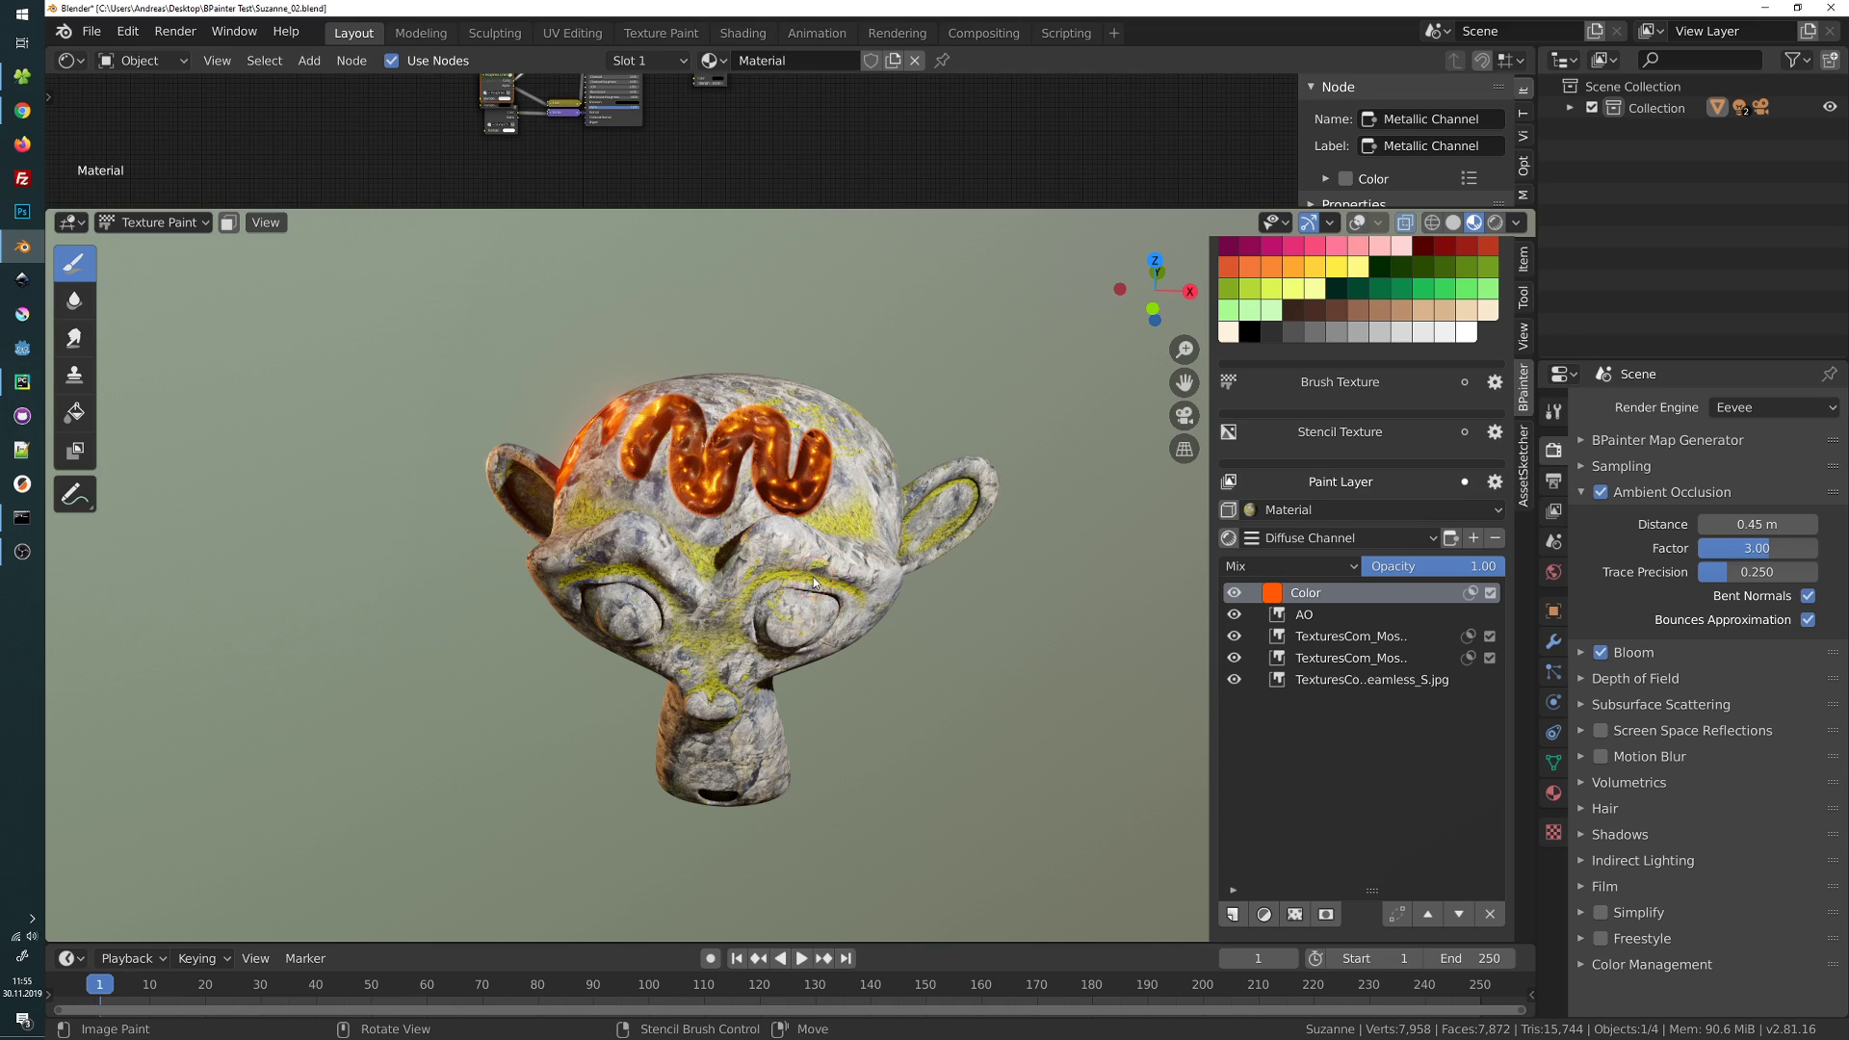
pyautogui.moveTo(812, 576); pyautogui.dragTo(709, 574, button='middle')
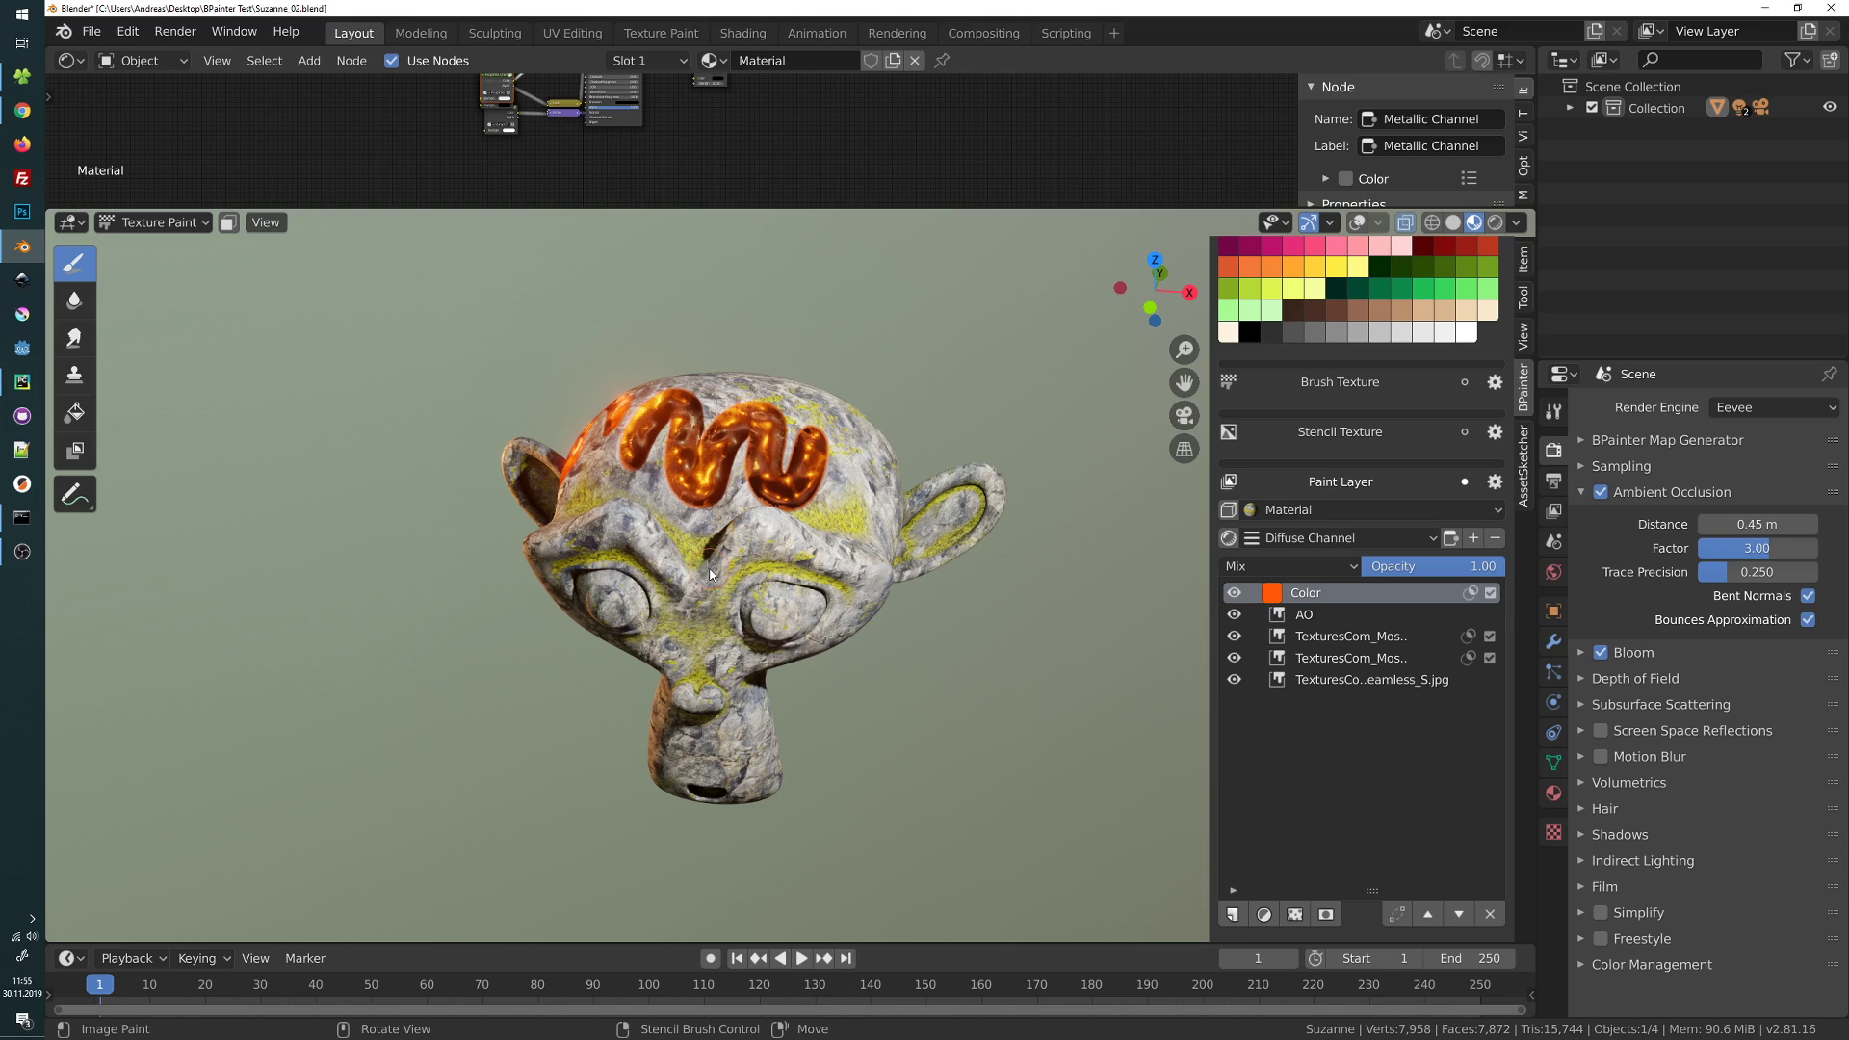
pyautogui.moveTo(709, 574); pyautogui.dragTo(617, 433, button='middle')
# Open the recent file Suzanne_Gold.blend without saving the changes to Suzanne_02
pyautogui.click(91, 31)
pyautogui.click(120, 88)
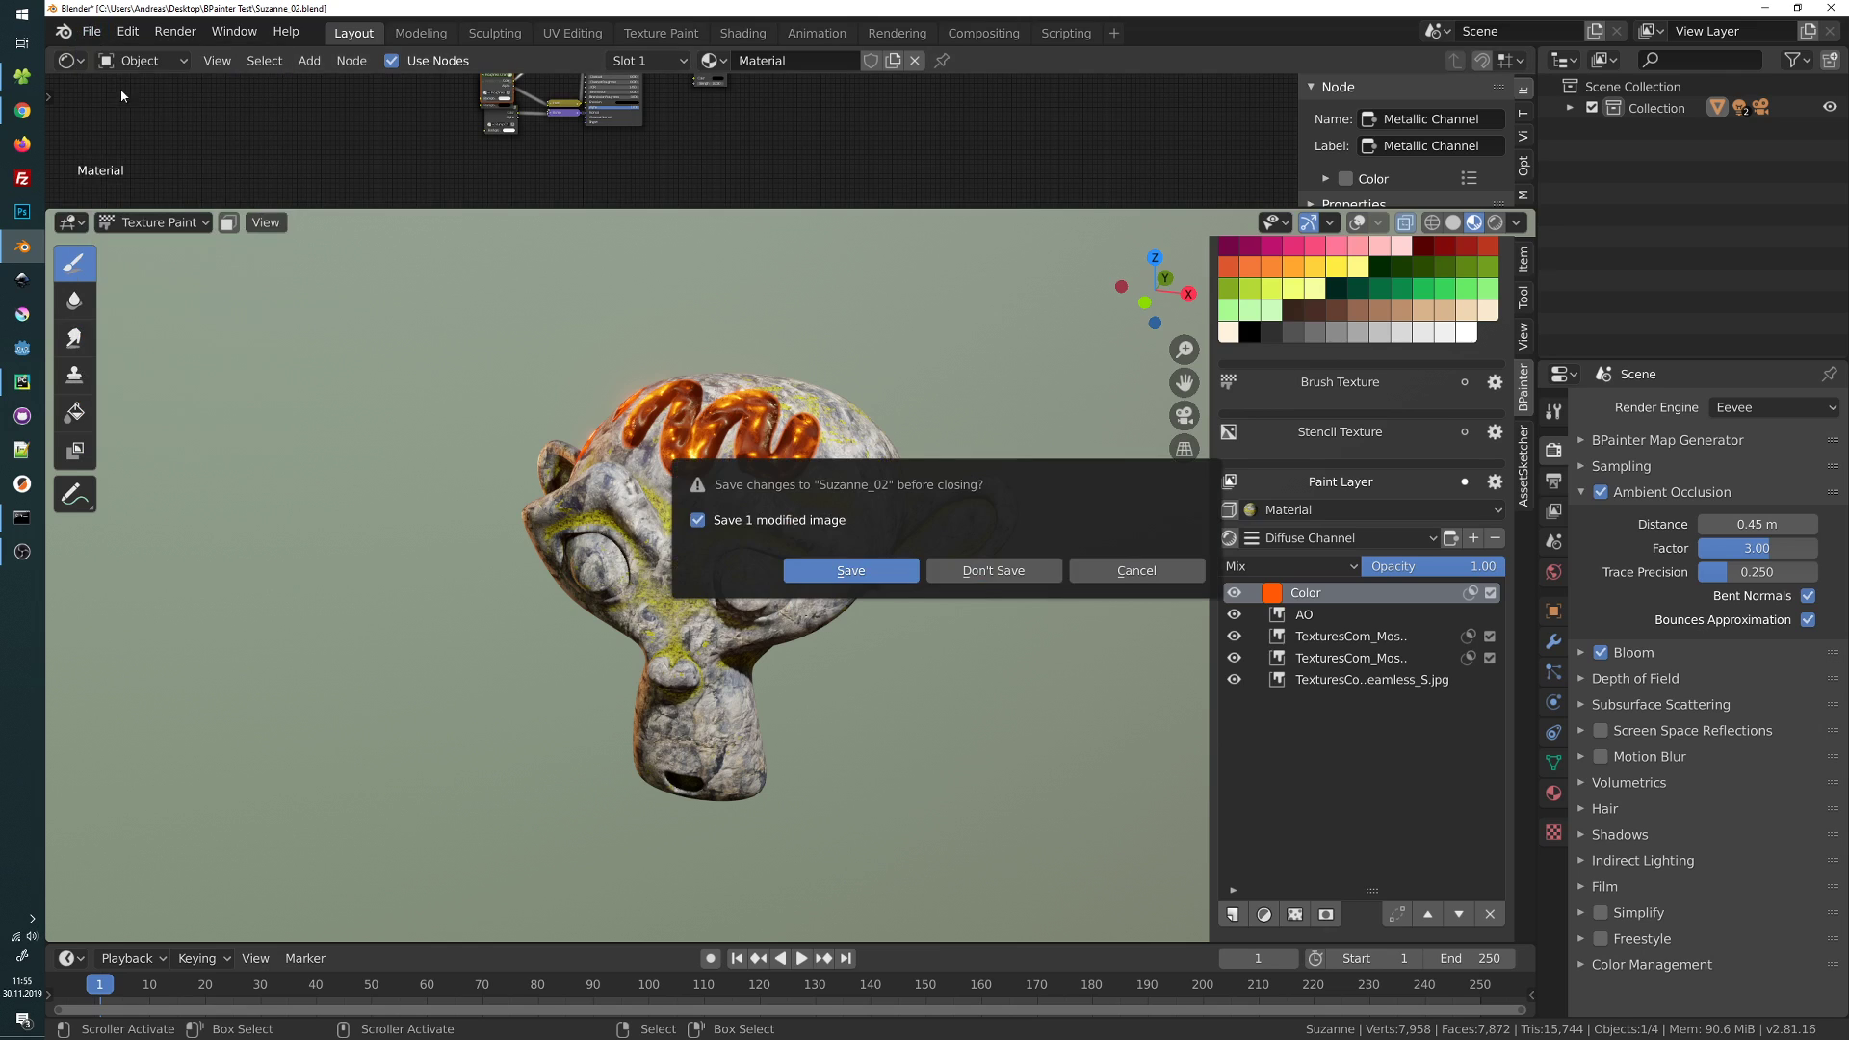
pyautogui.click(993, 570)
pyautogui.doubleClick(737, 419)
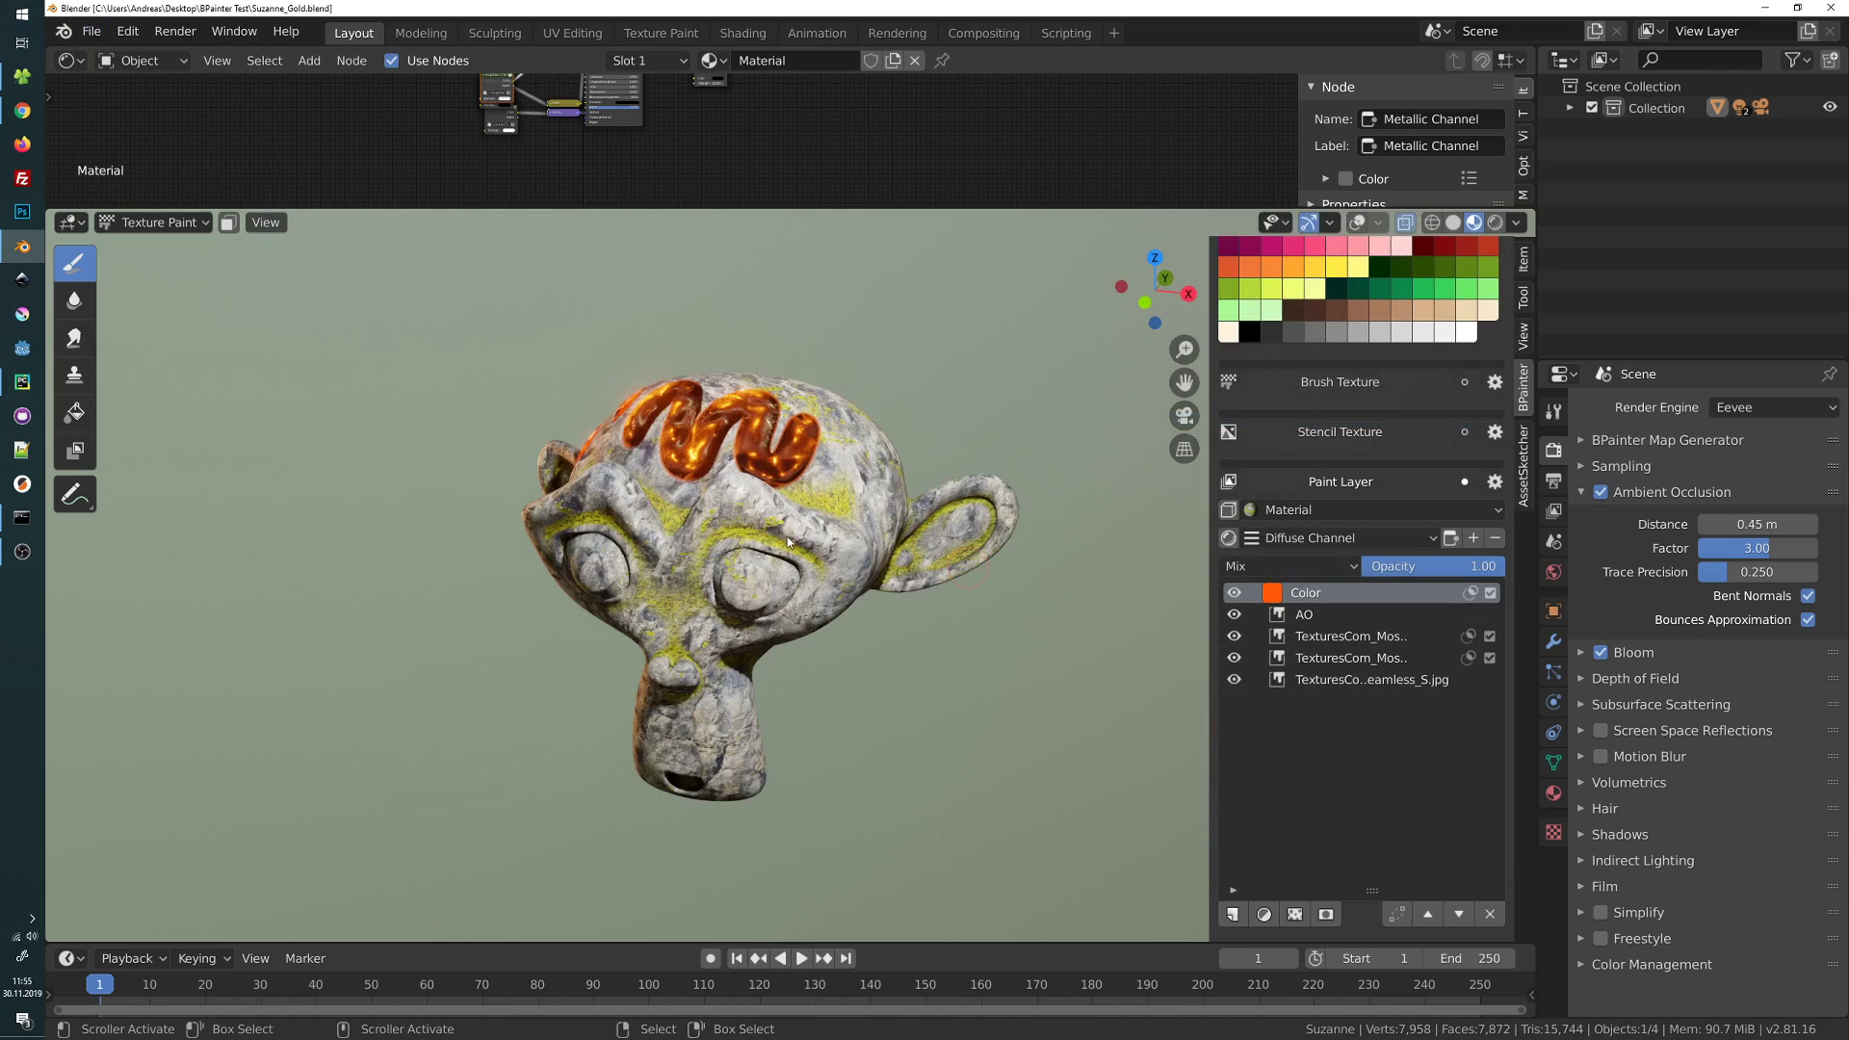
pyautogui.moveTo(697, 499)
pyautogui.mouseDown(button='middle')
pyautogui.moveTo(958, 530)
pyautogui.moveTo(692, 493)
pyautogui.moveTo(691, 568)
pyautogui.moveTo(748, 528)
pyautogui.moveTo(748, 553)
pyautogui.moveTo(794, 589)
pyautogui.mouseUp(button='middle')
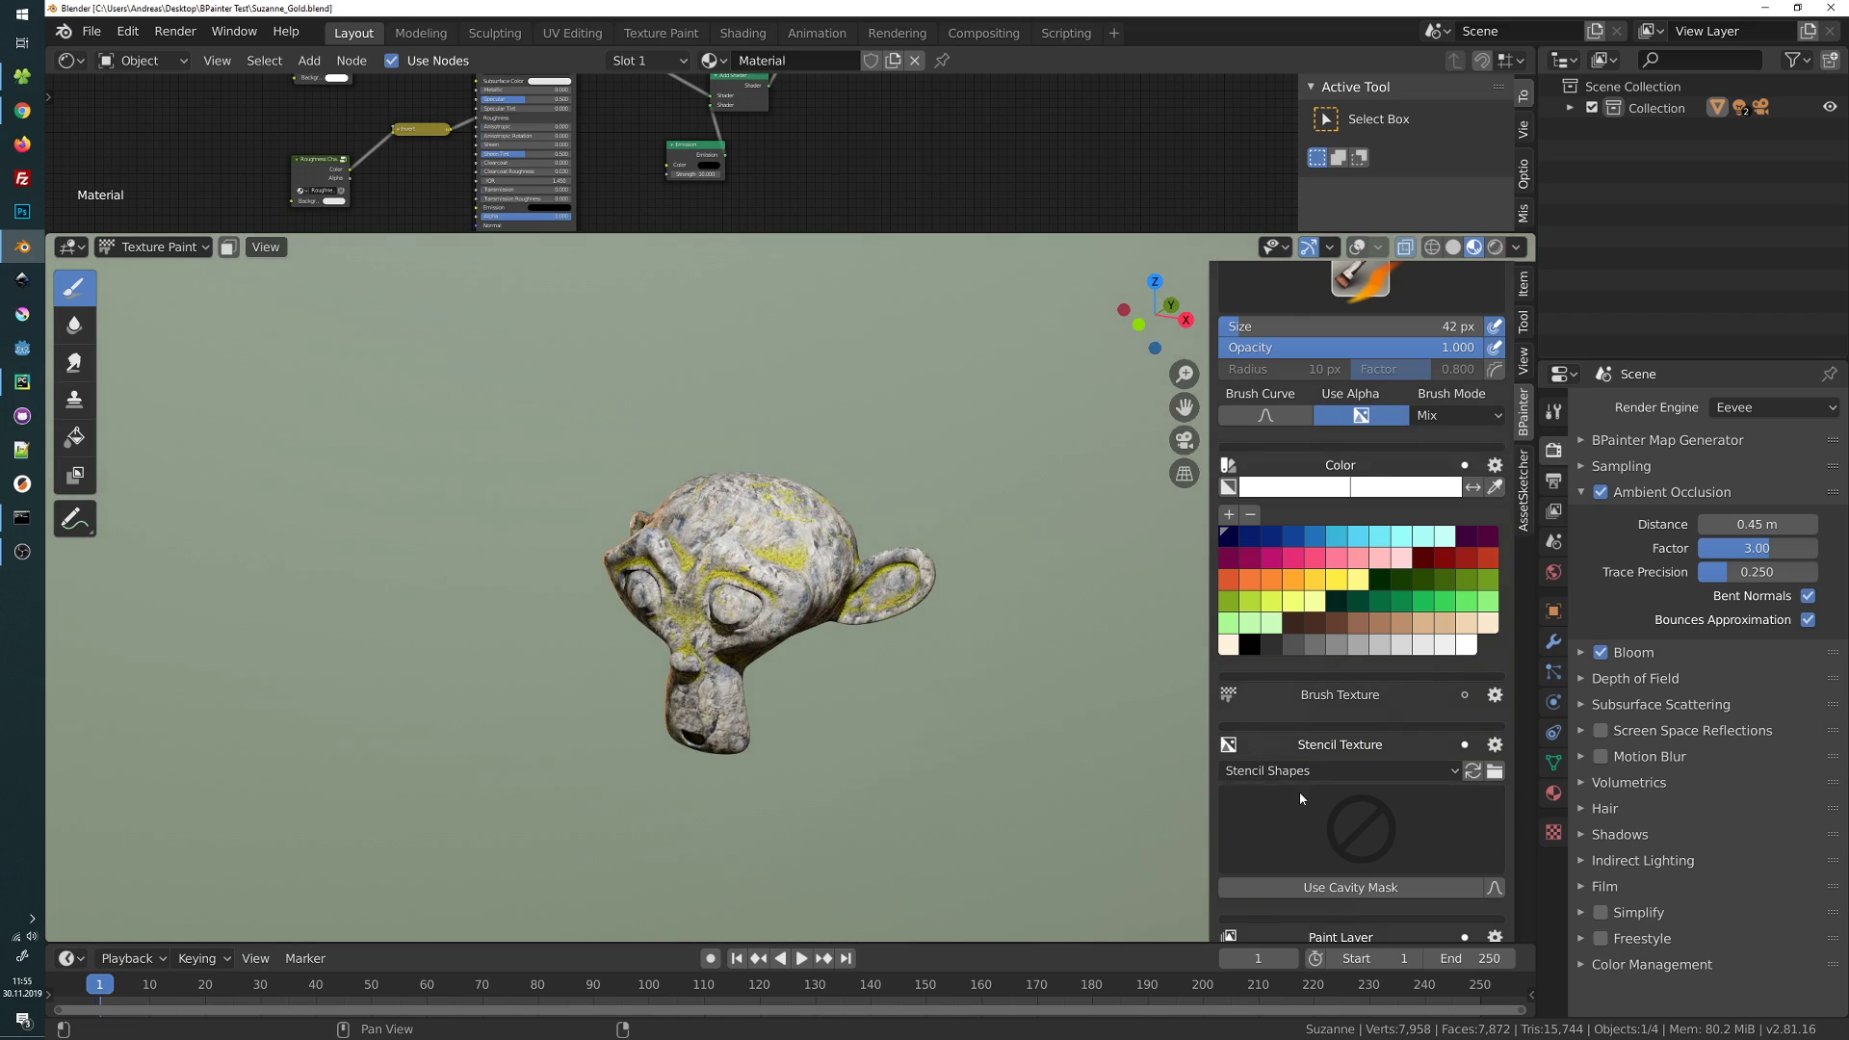
# Collapse the Stencil Texture settings and switch the active paint channel to Diffuse Channel
pyautogui.scroll(-8, 1298, 791)
pyautogui.moveTo(1290, 577); pyautogui.dragTo(1289, 594, button='middle')
pyautogui.click(1333, 442)
pyautogui.moveTo(751, 486)
pyautogui.mouseDown(button='middle')
pyautogui.moveTo(674, 481)
pyautogui.moveTo(811, 475)
pyautogui.moveTo(780, 462)
pyautogui.moveTo(770, 488)
pyautogui.mouseUp(button='middle')
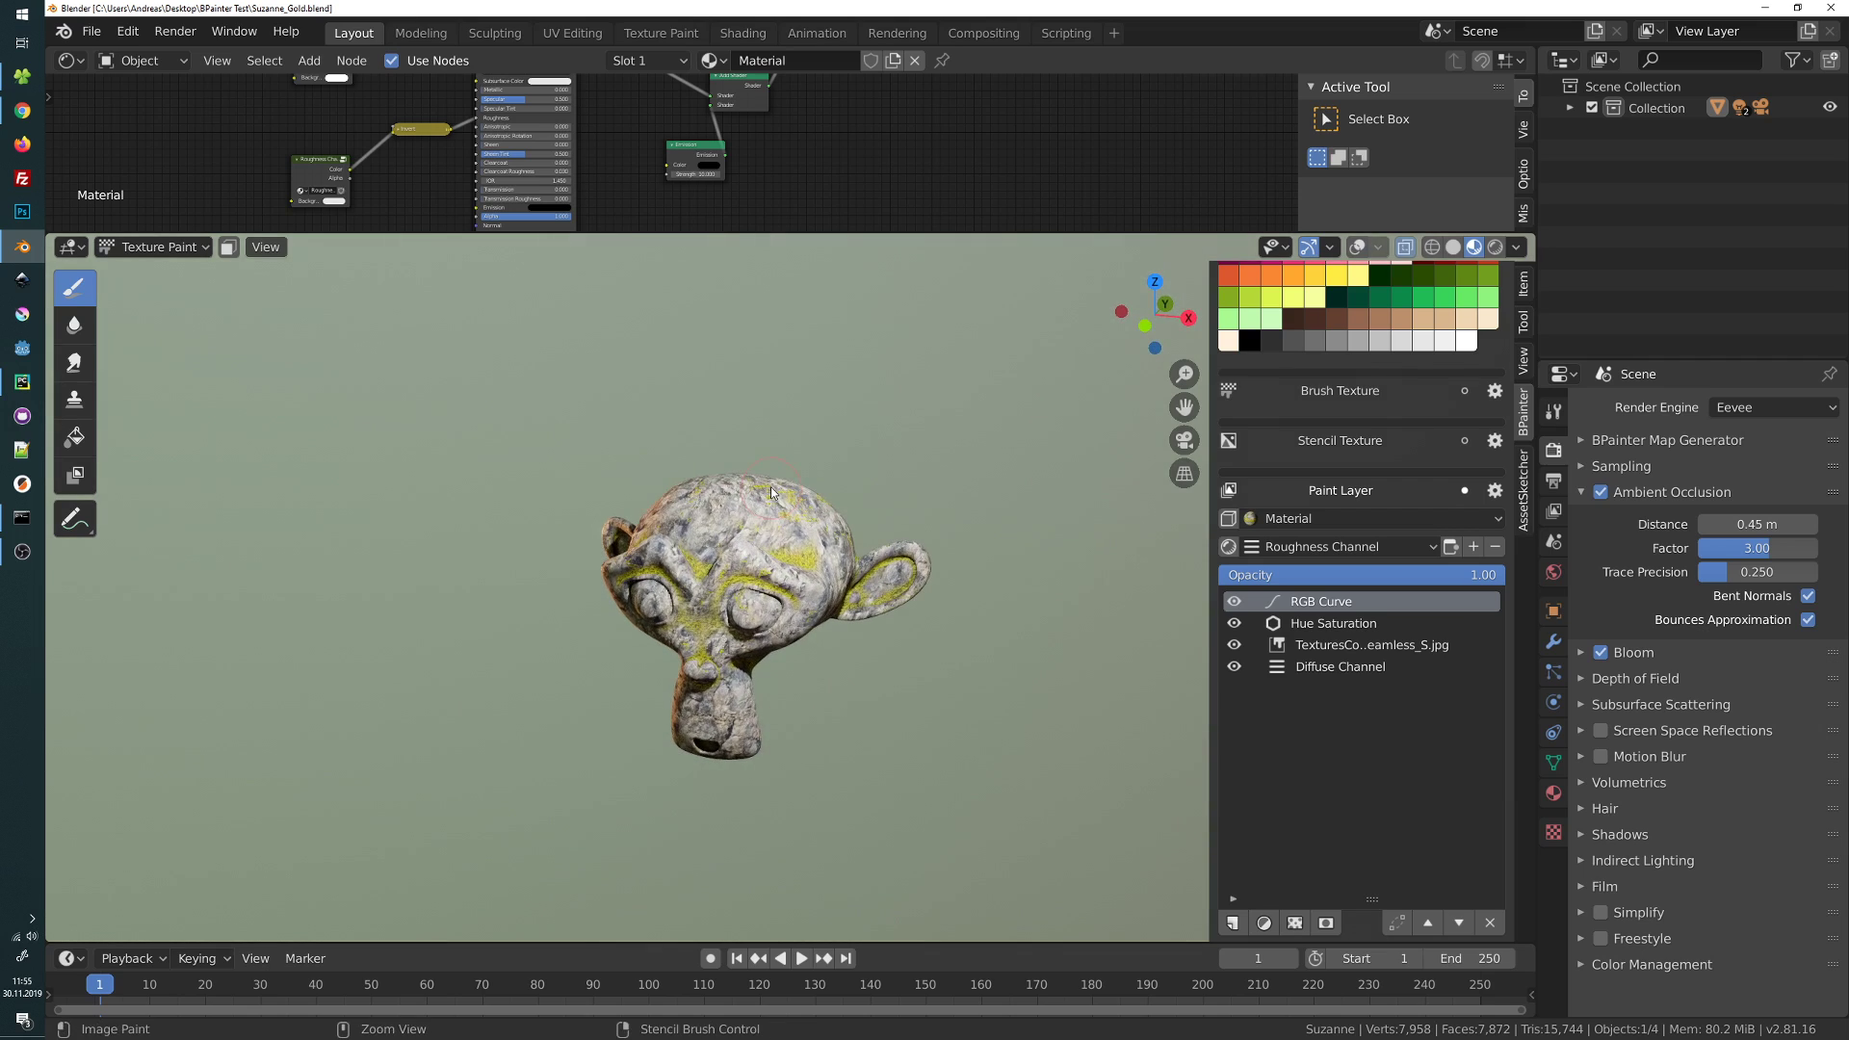
pyautogui.scroll(1, 771, 487)
pyautogui.click(1311, 555)
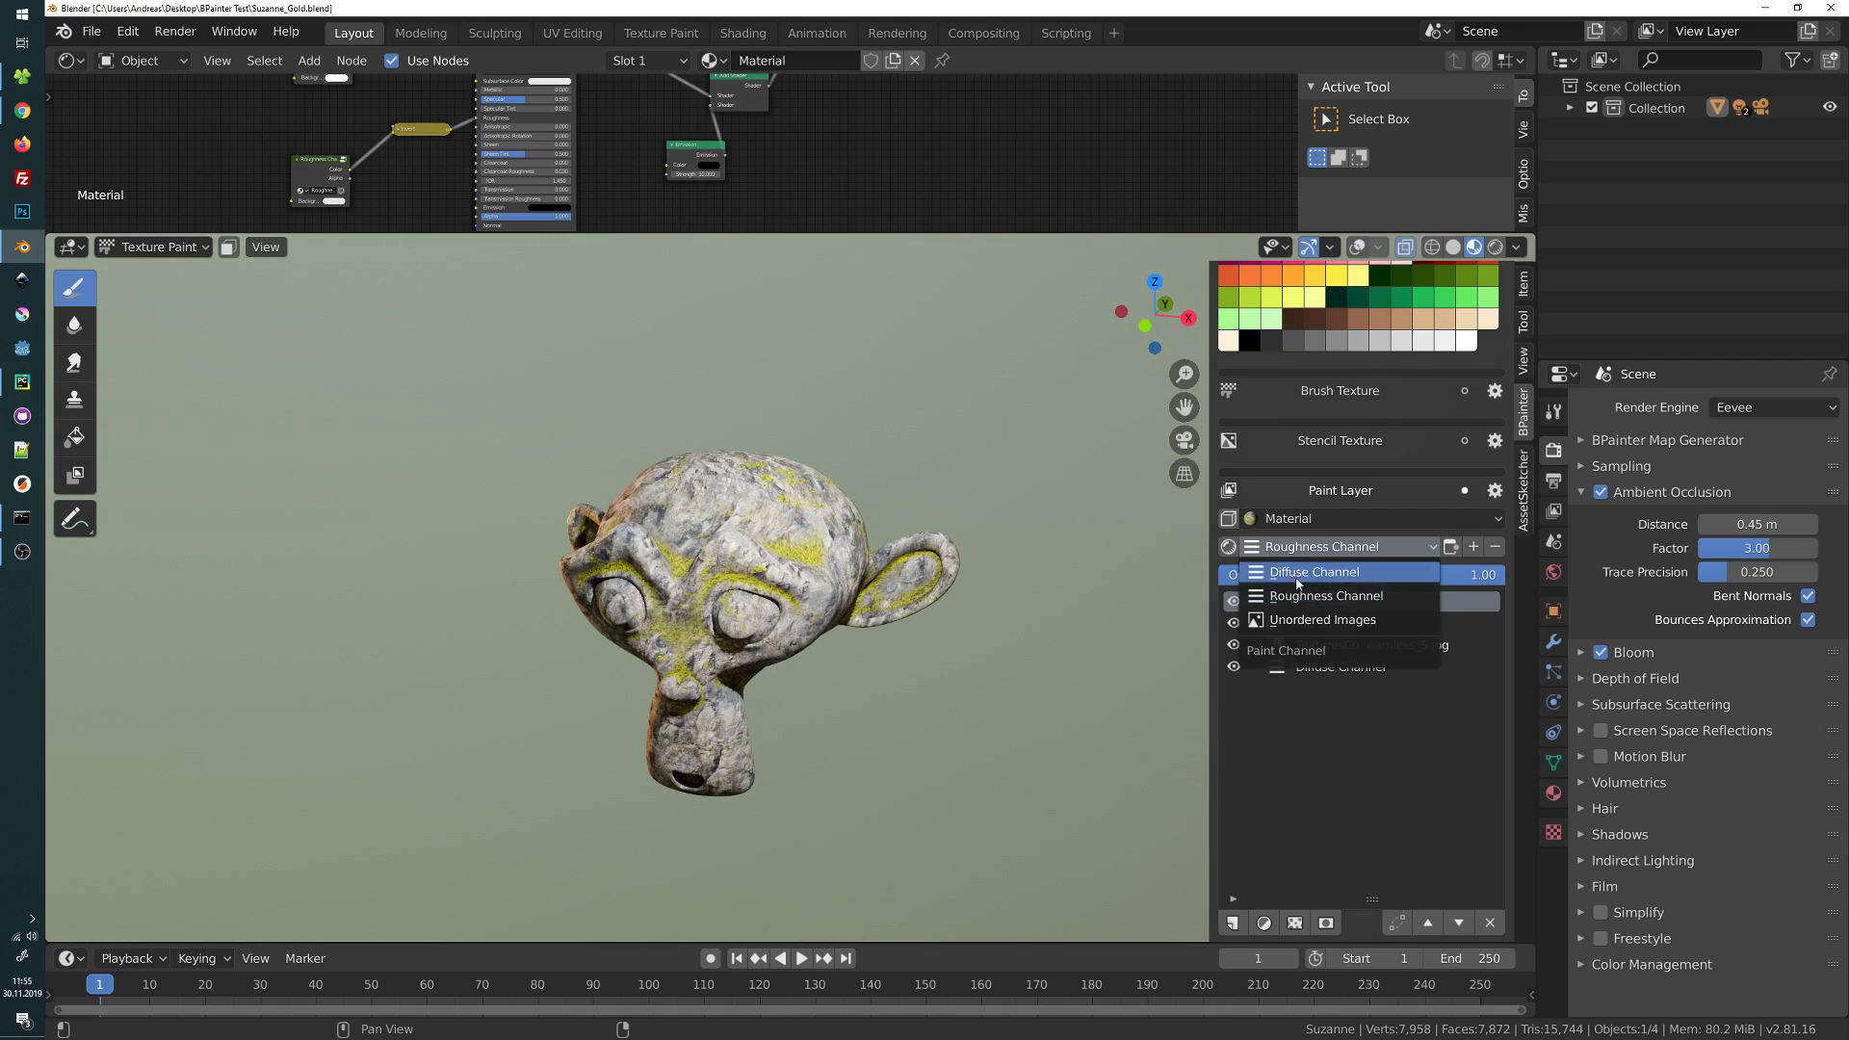
pyautogui.click(1298, 588)
# Toggle the AO layer and the two moss texture layers off and on to examine their effect
pyautogui.click(1234, 602)
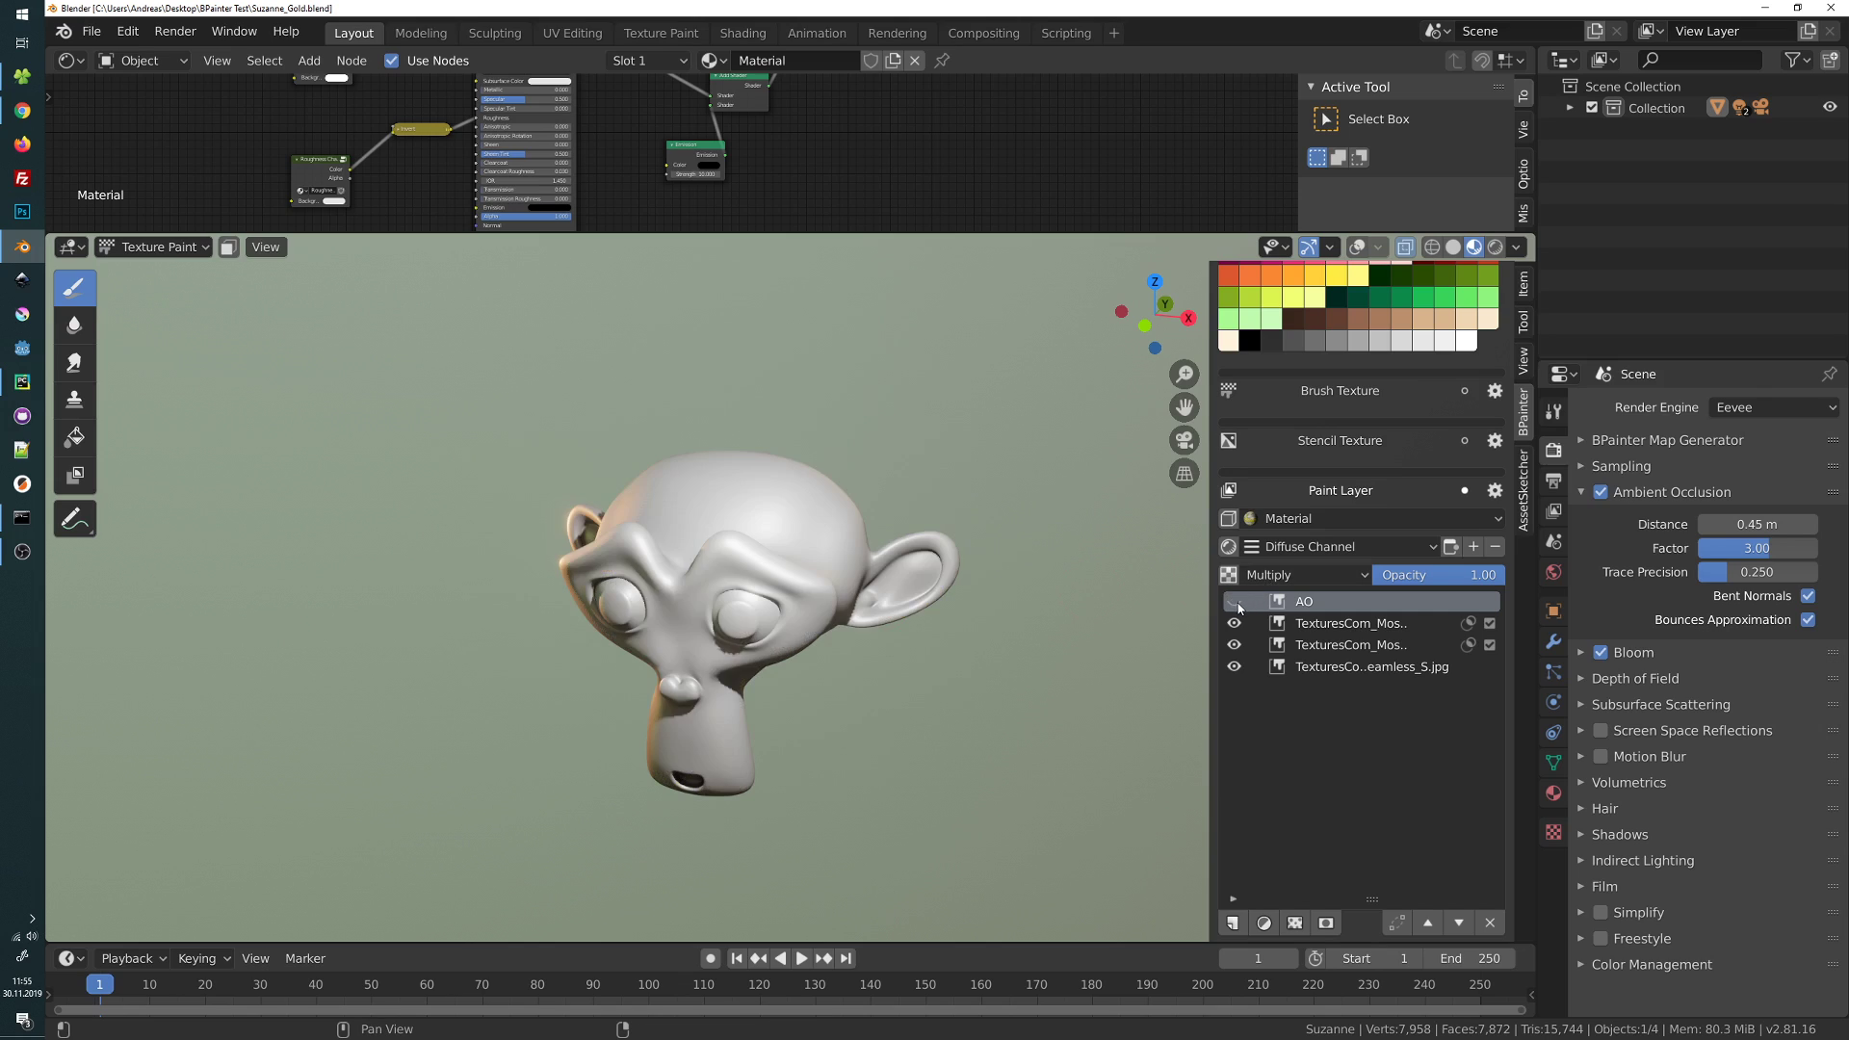
pyautogui.click(1236, 603)
pyautogui.click(1234, 624)
pyautogui.click(1234, 643)
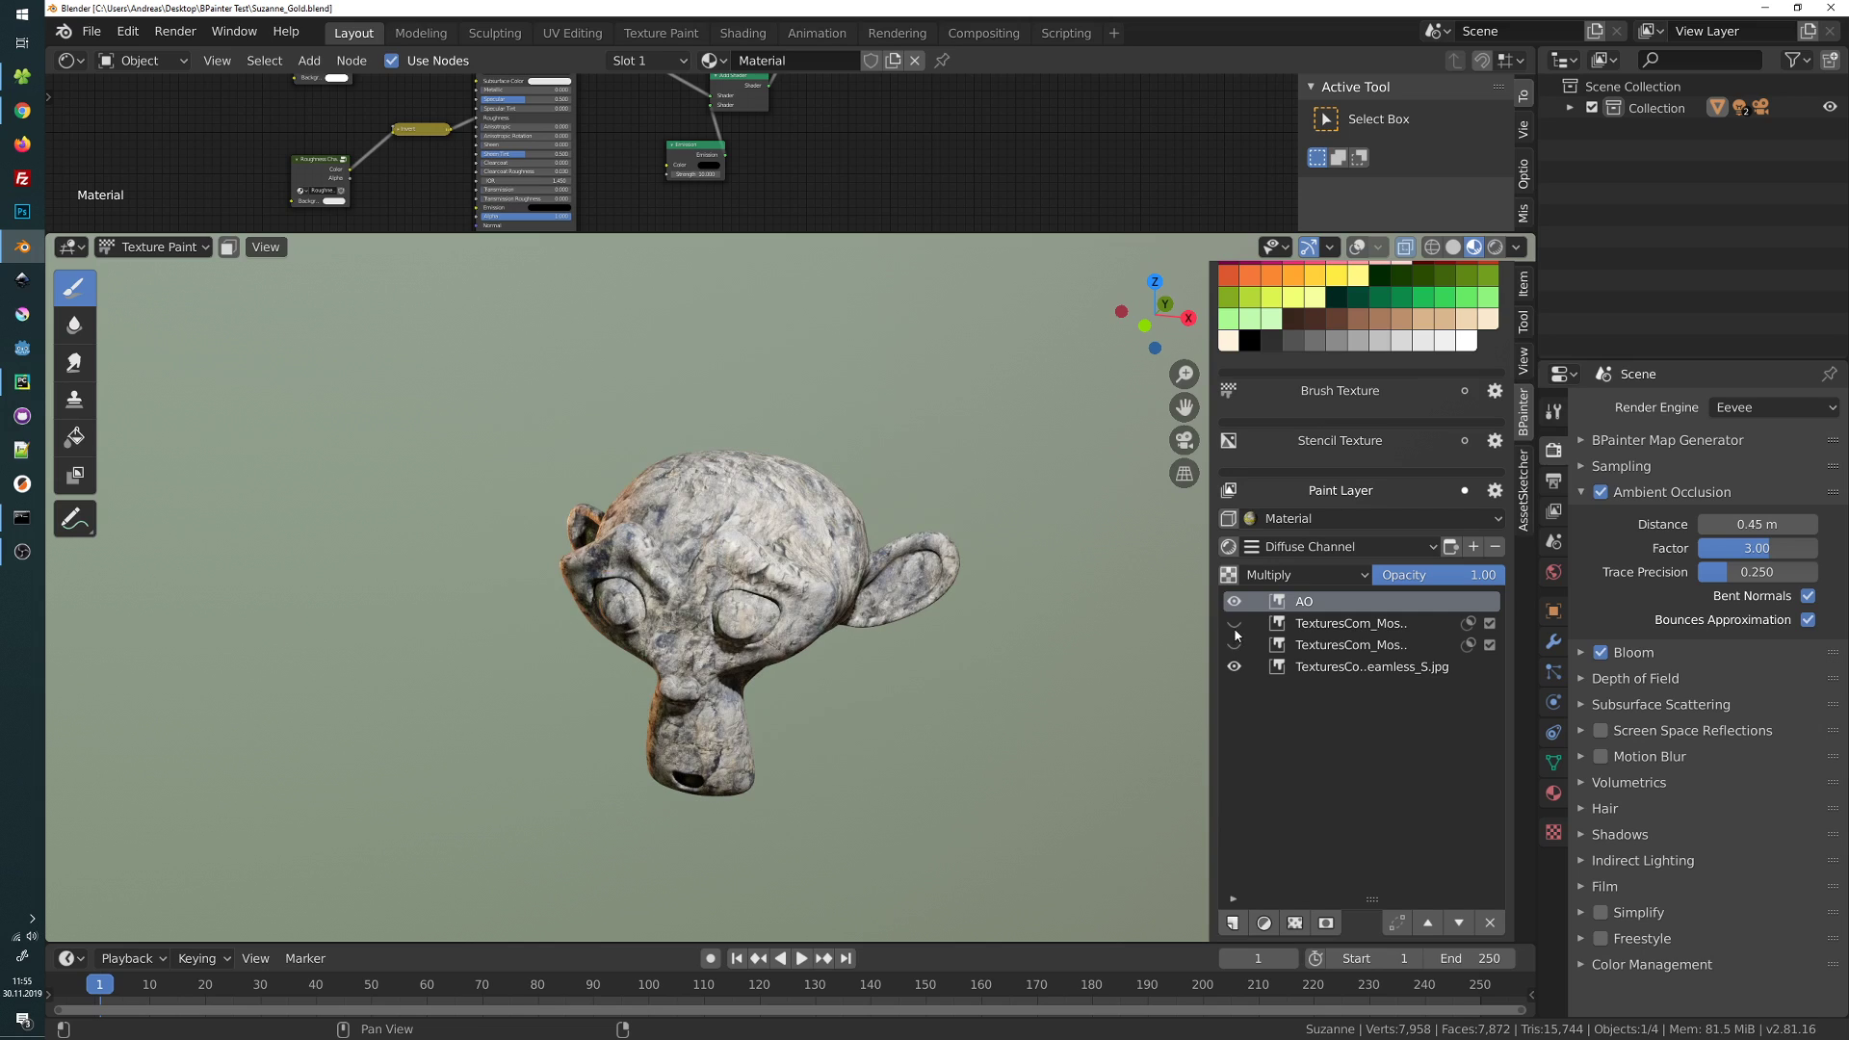
pyautogui.click(1233, 625)
pyautogui.click(1238, 643)
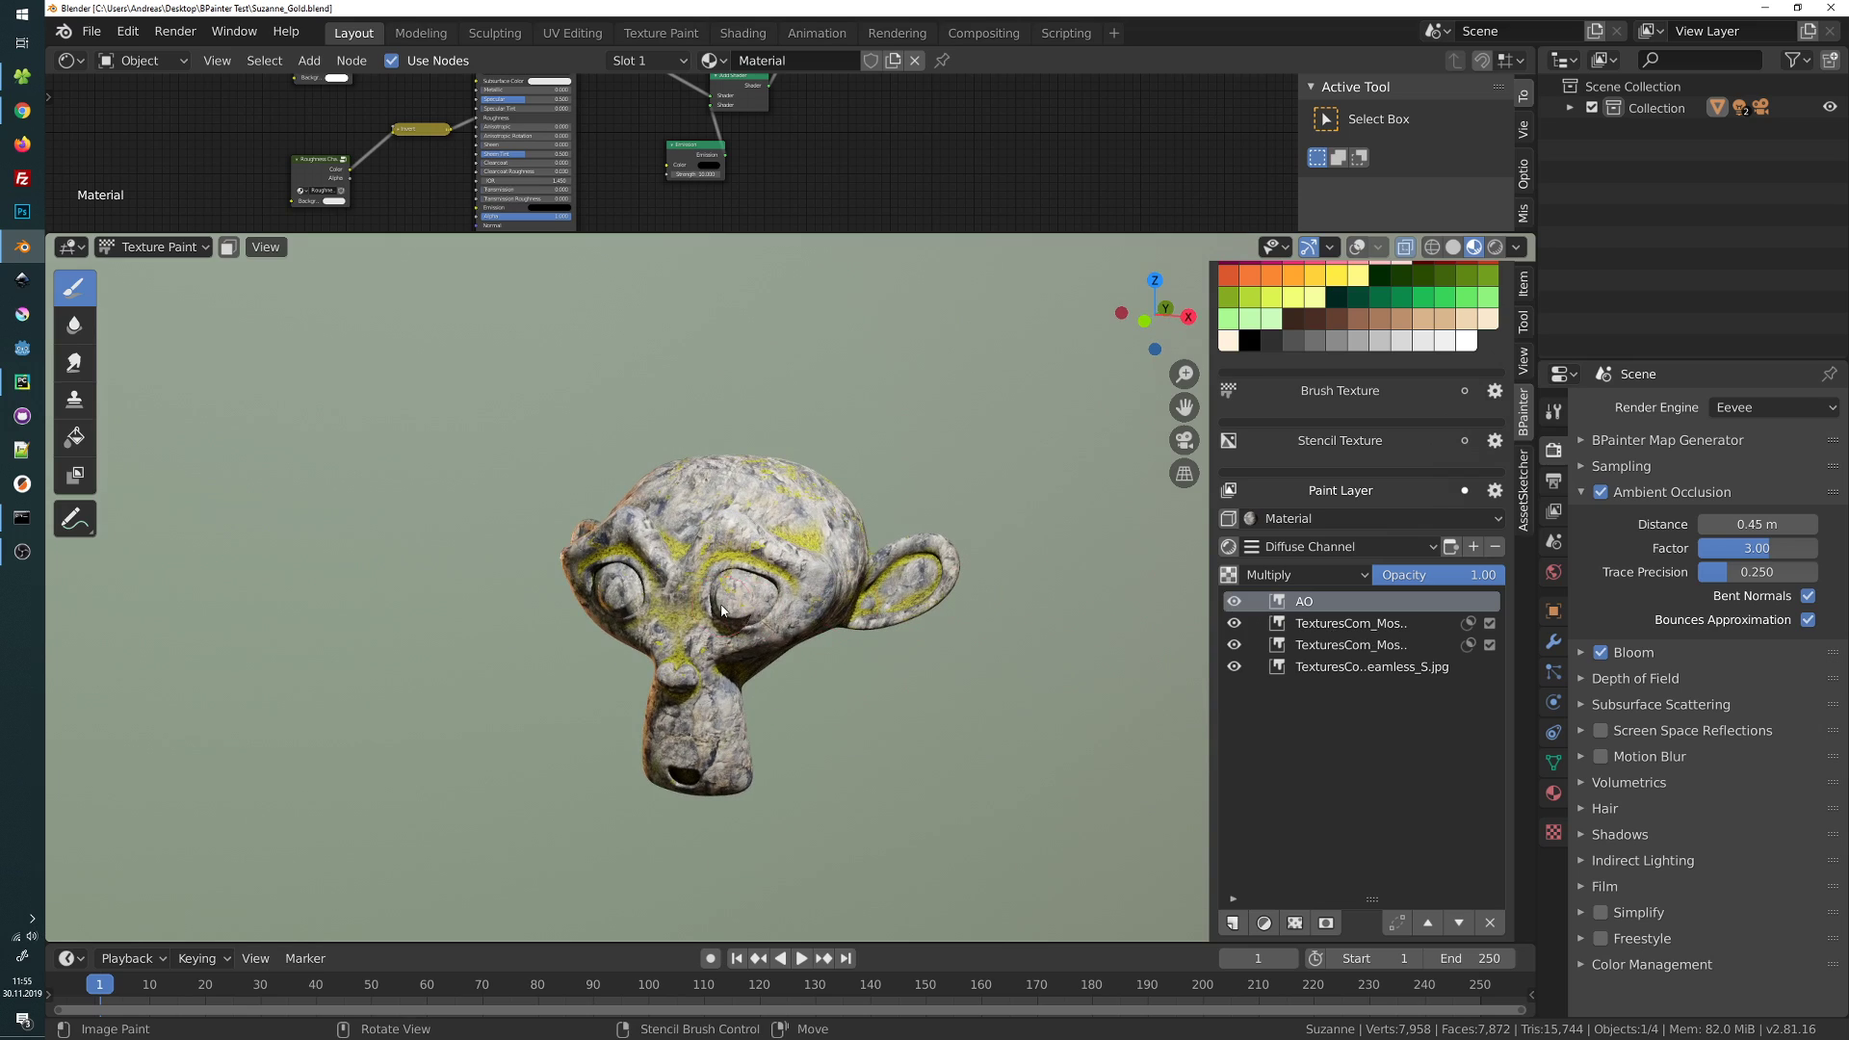
pyautogui.moveTo(979, 643)
pyautogui.mouseDown(button='middle')
pyautogui.moveTo(925, 630)
pyautogui.moveTo(972, 616)
pyautogui.mouseUp(button='middle')
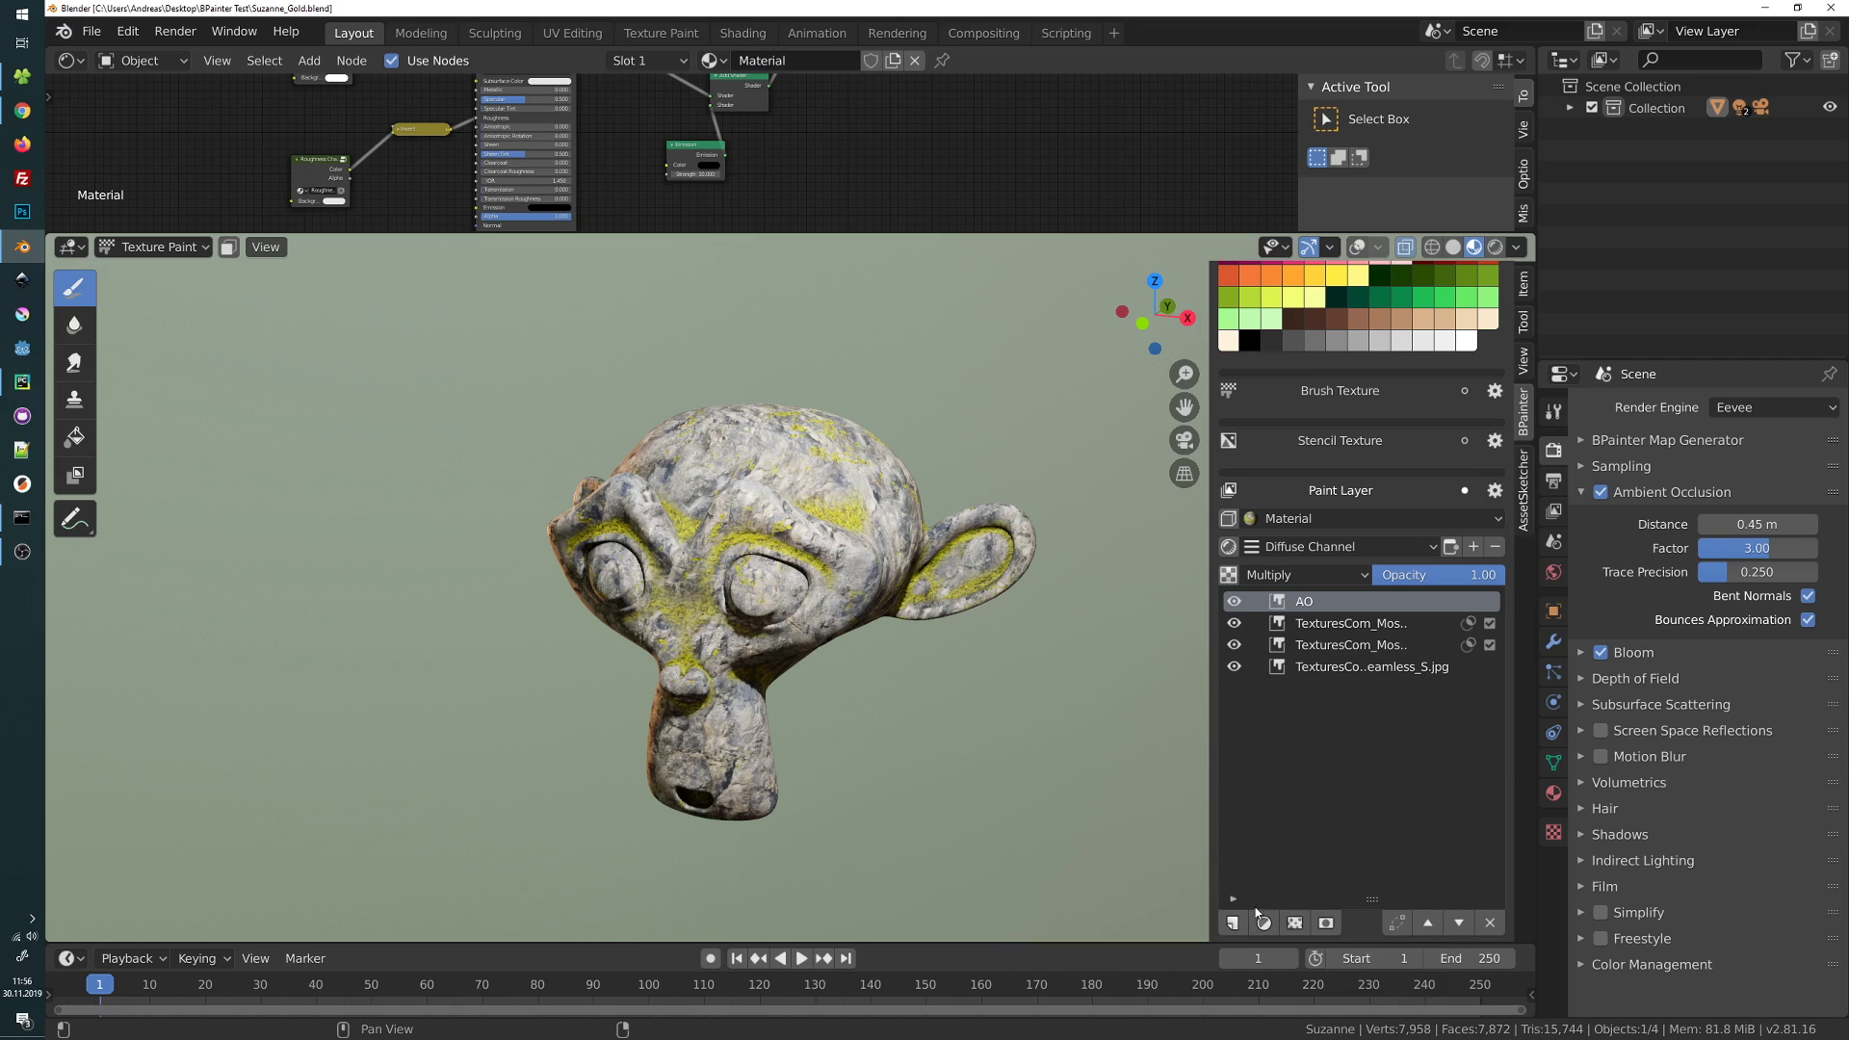
# Add a new procedural layer of type Color above the AO layer in the Diffuse Channel
pyautogui.click(1264, 922)
pyautogui.press('Escape')
pyautogui.click(1294, 923)
pyautogui.moveTo(1255, 826); pyautogui.dragTo(798, 475)
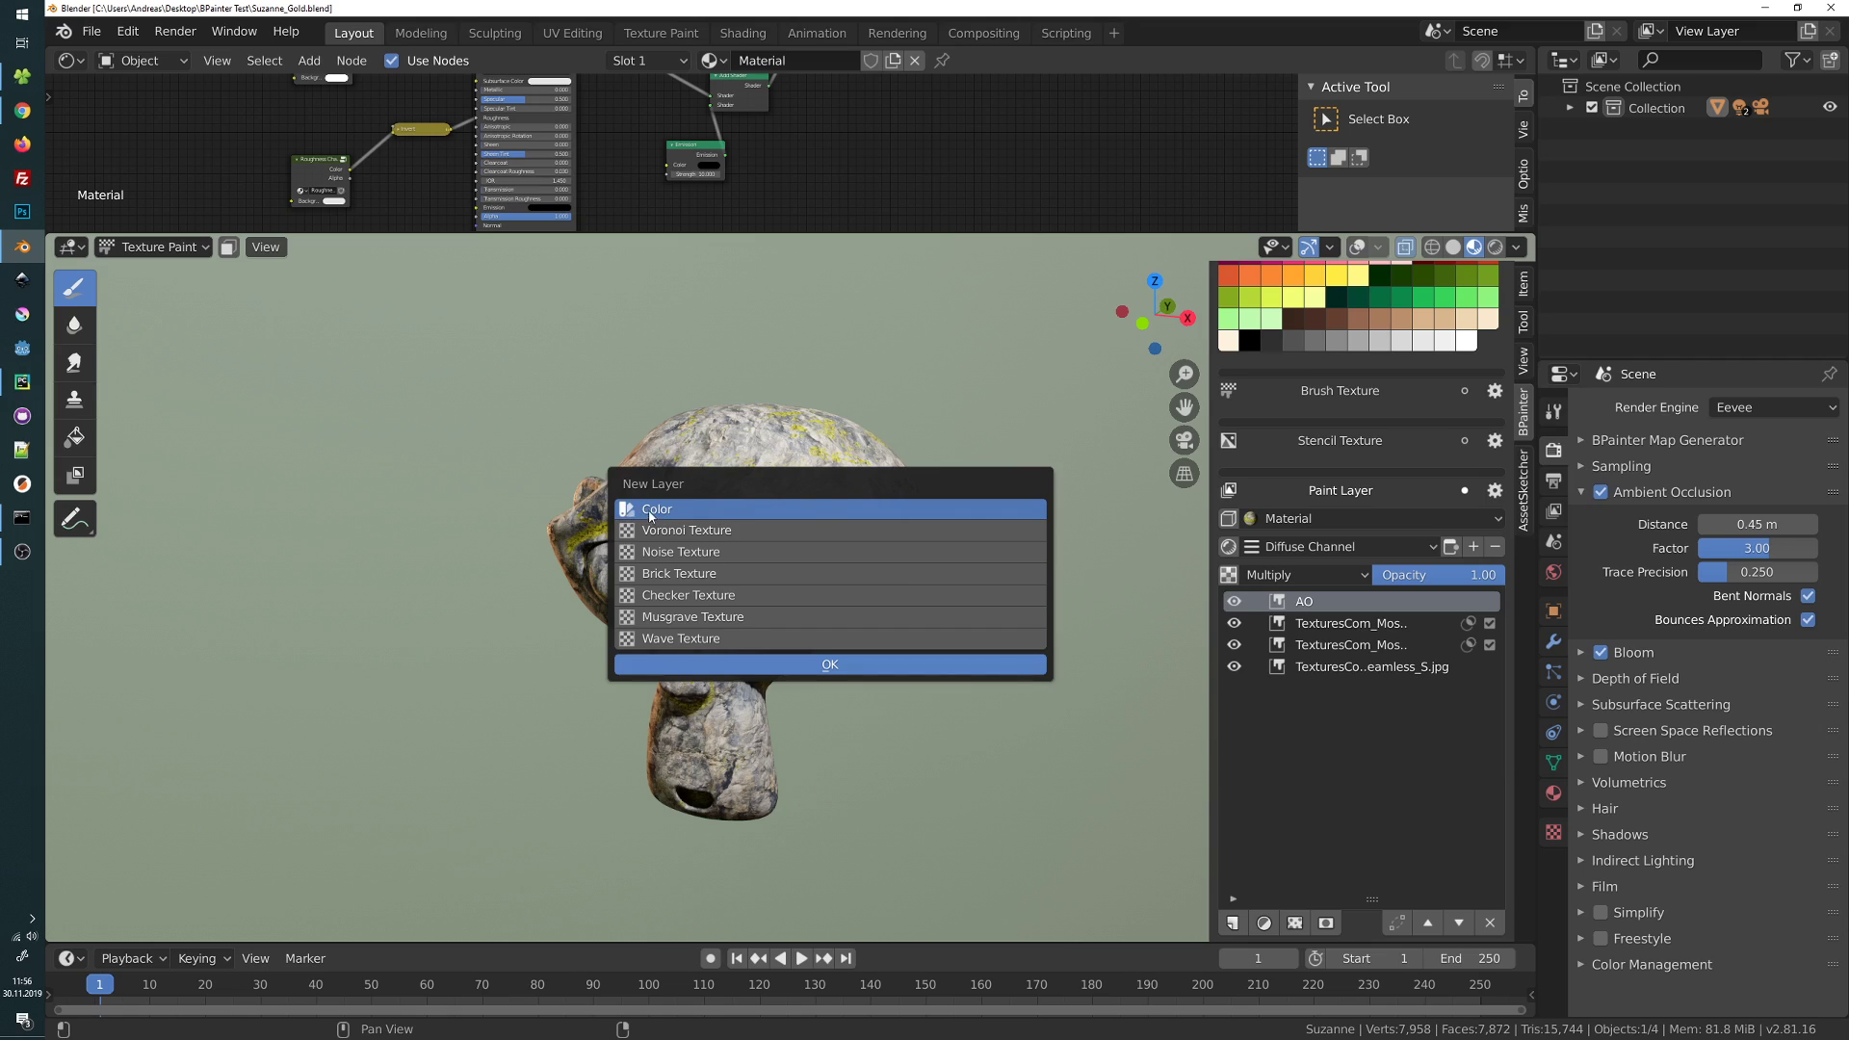
pyautogui.click(751, 655)
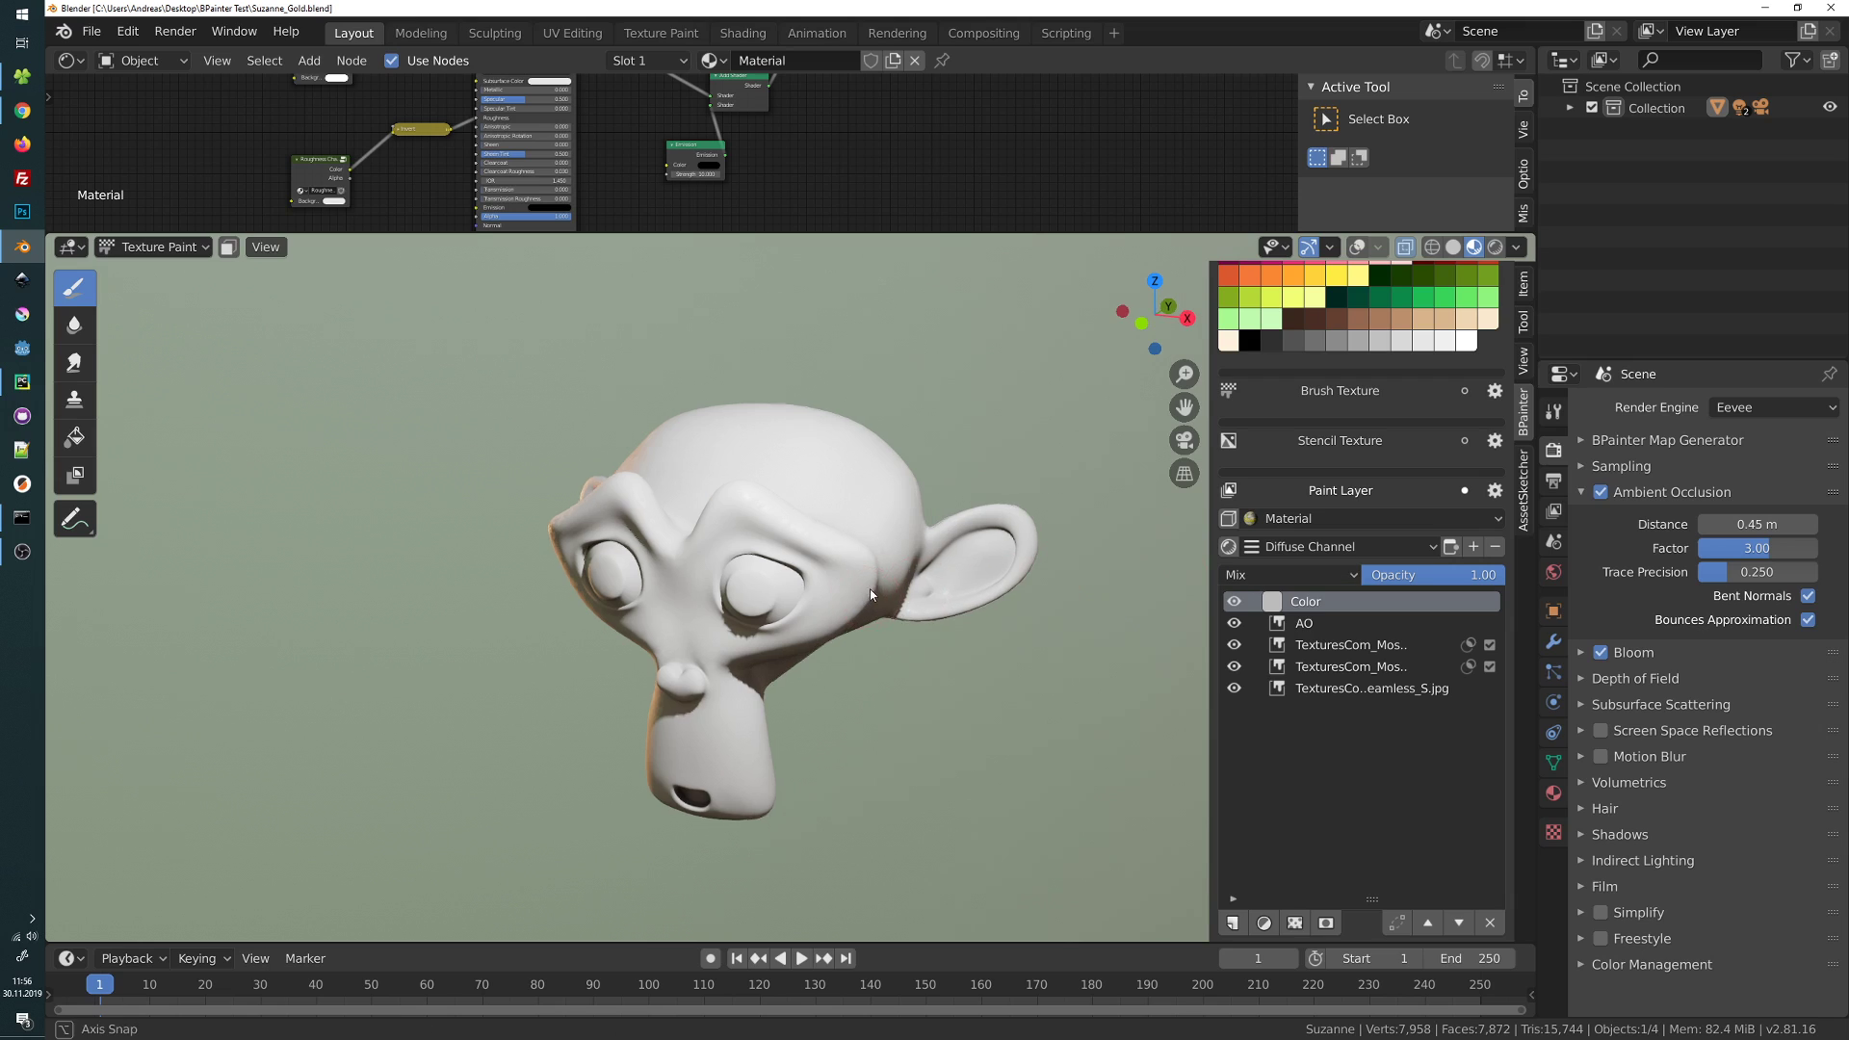
# Set the Color layer to a light golden orange with hue 0.071, saturation 0.584 and value 1.000
pyautogui.click(1271, 600)
pyautogui.click(1406, 270)
pyautogui.moveTo(1405, 270)
pyautogui.mouseDown()
pyautogui.moveTo(1356, 362)
pyautogui.moveTo(1372, 318)
pyautogui.moveTo(1365, 413)
pyautogui.moveTo(1387, 282)
pyautogui.moveTo(1351, 297)
pyautogui.mouseUp()
pyautogui.moveTo(1296, 442); pyautogui.dragTo(1279, 442)
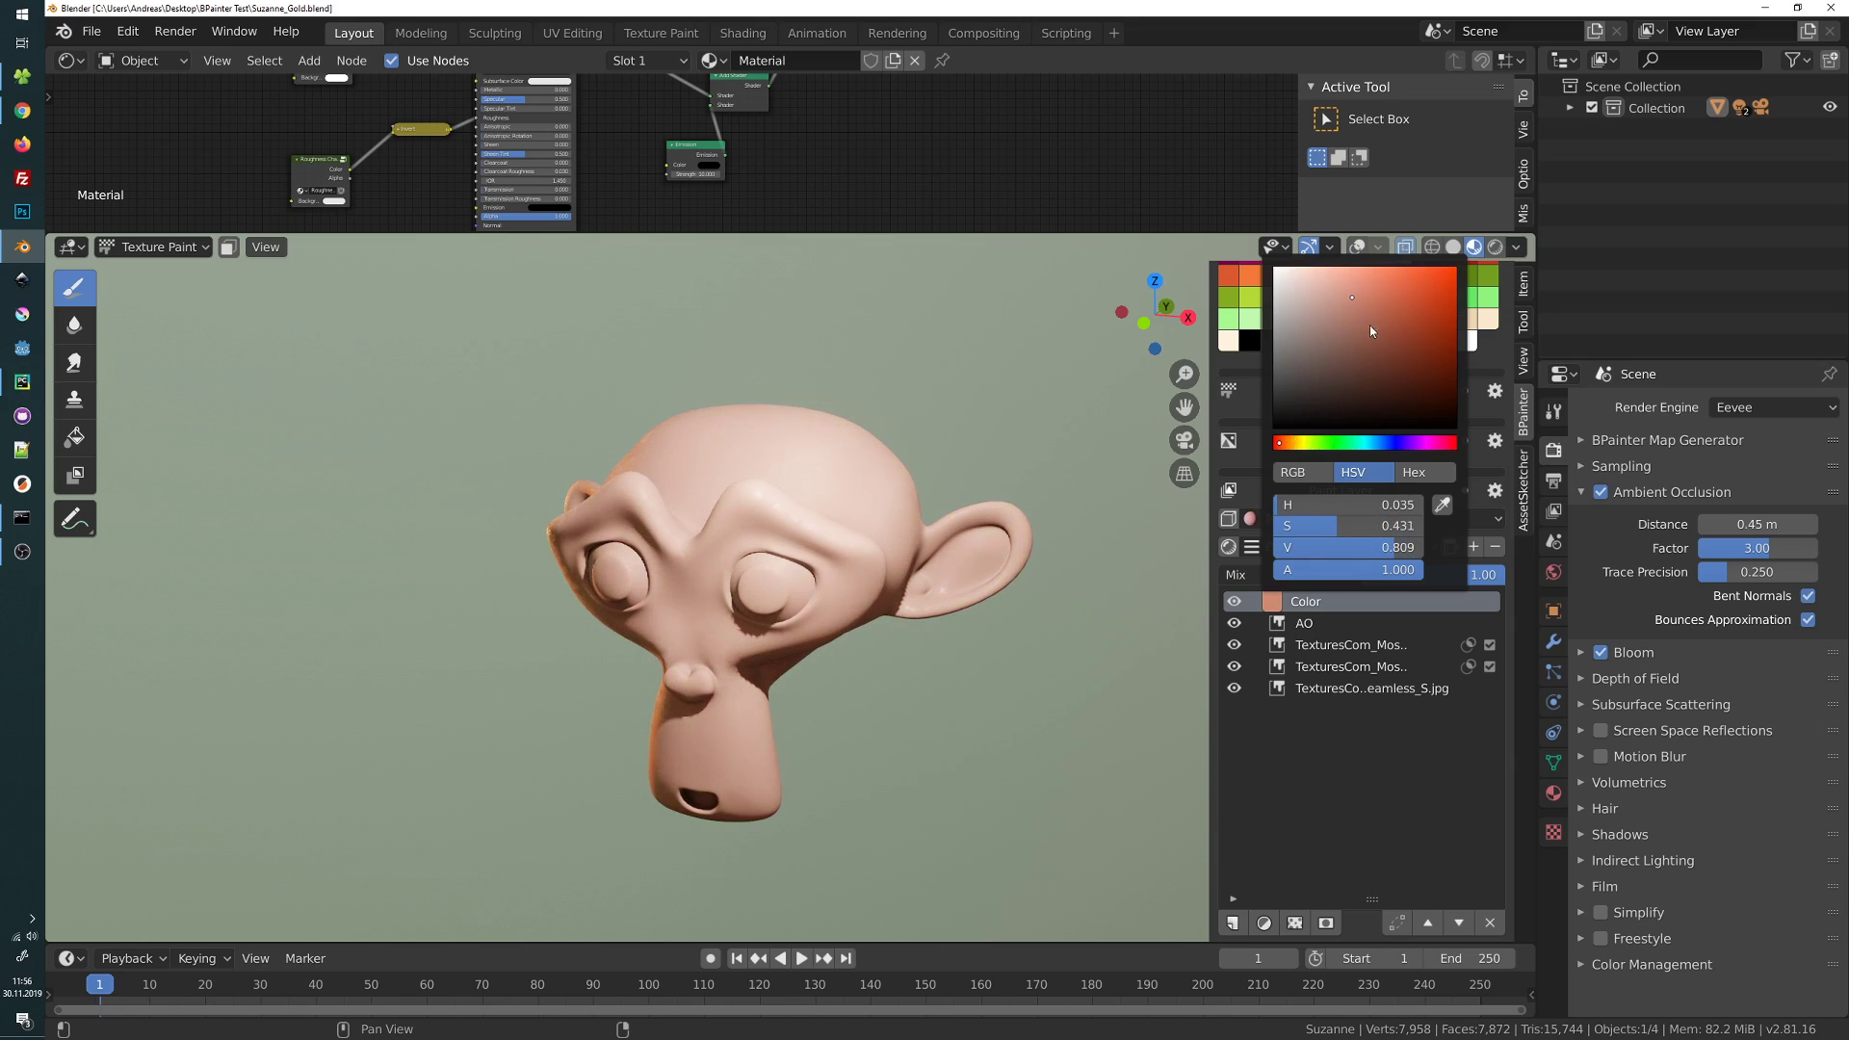
pyautogui.moveTo(1371, 330); pyautogui.dragTo(1374, 272)
pyautogui.moveTo(1288, 445); pyautogui.dragTo(1296, 442)
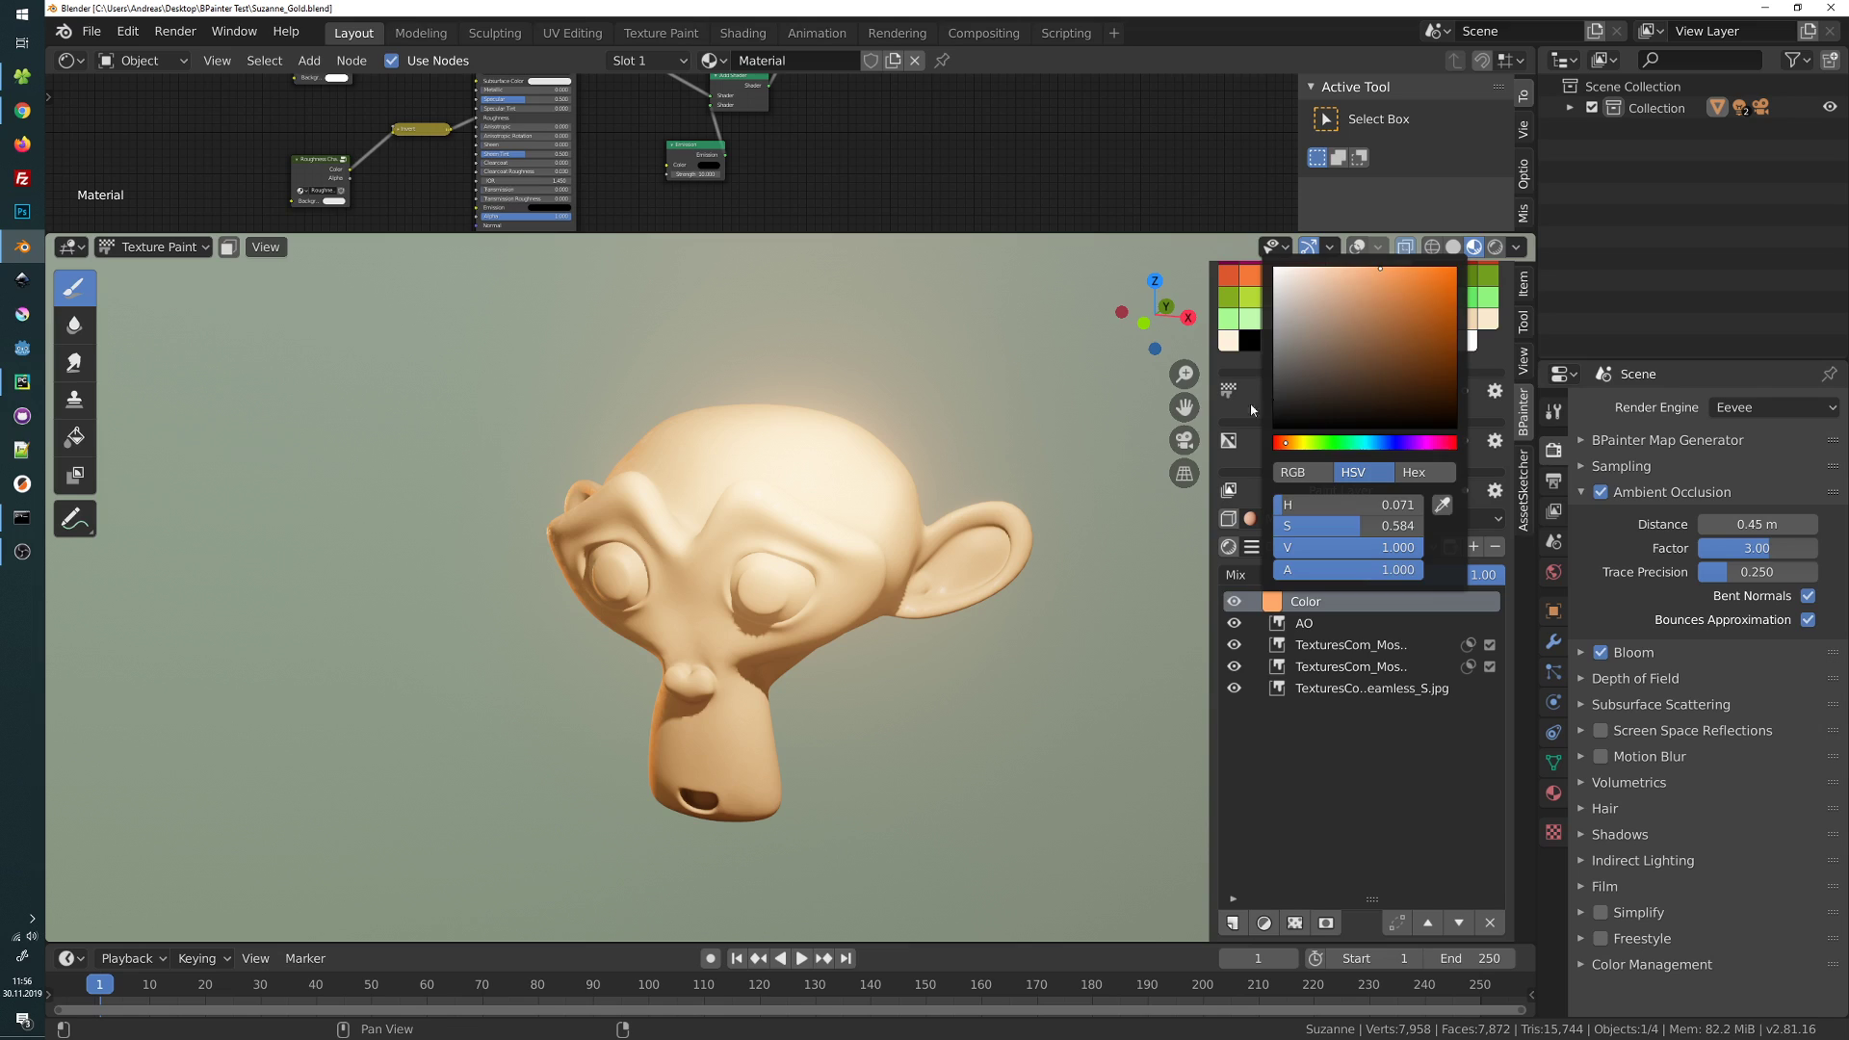
pyautogui.click(1269, 603)
pyautogui.moveTo(1038, 519); pyautogui.dragTo(1015, 609, button='middle')
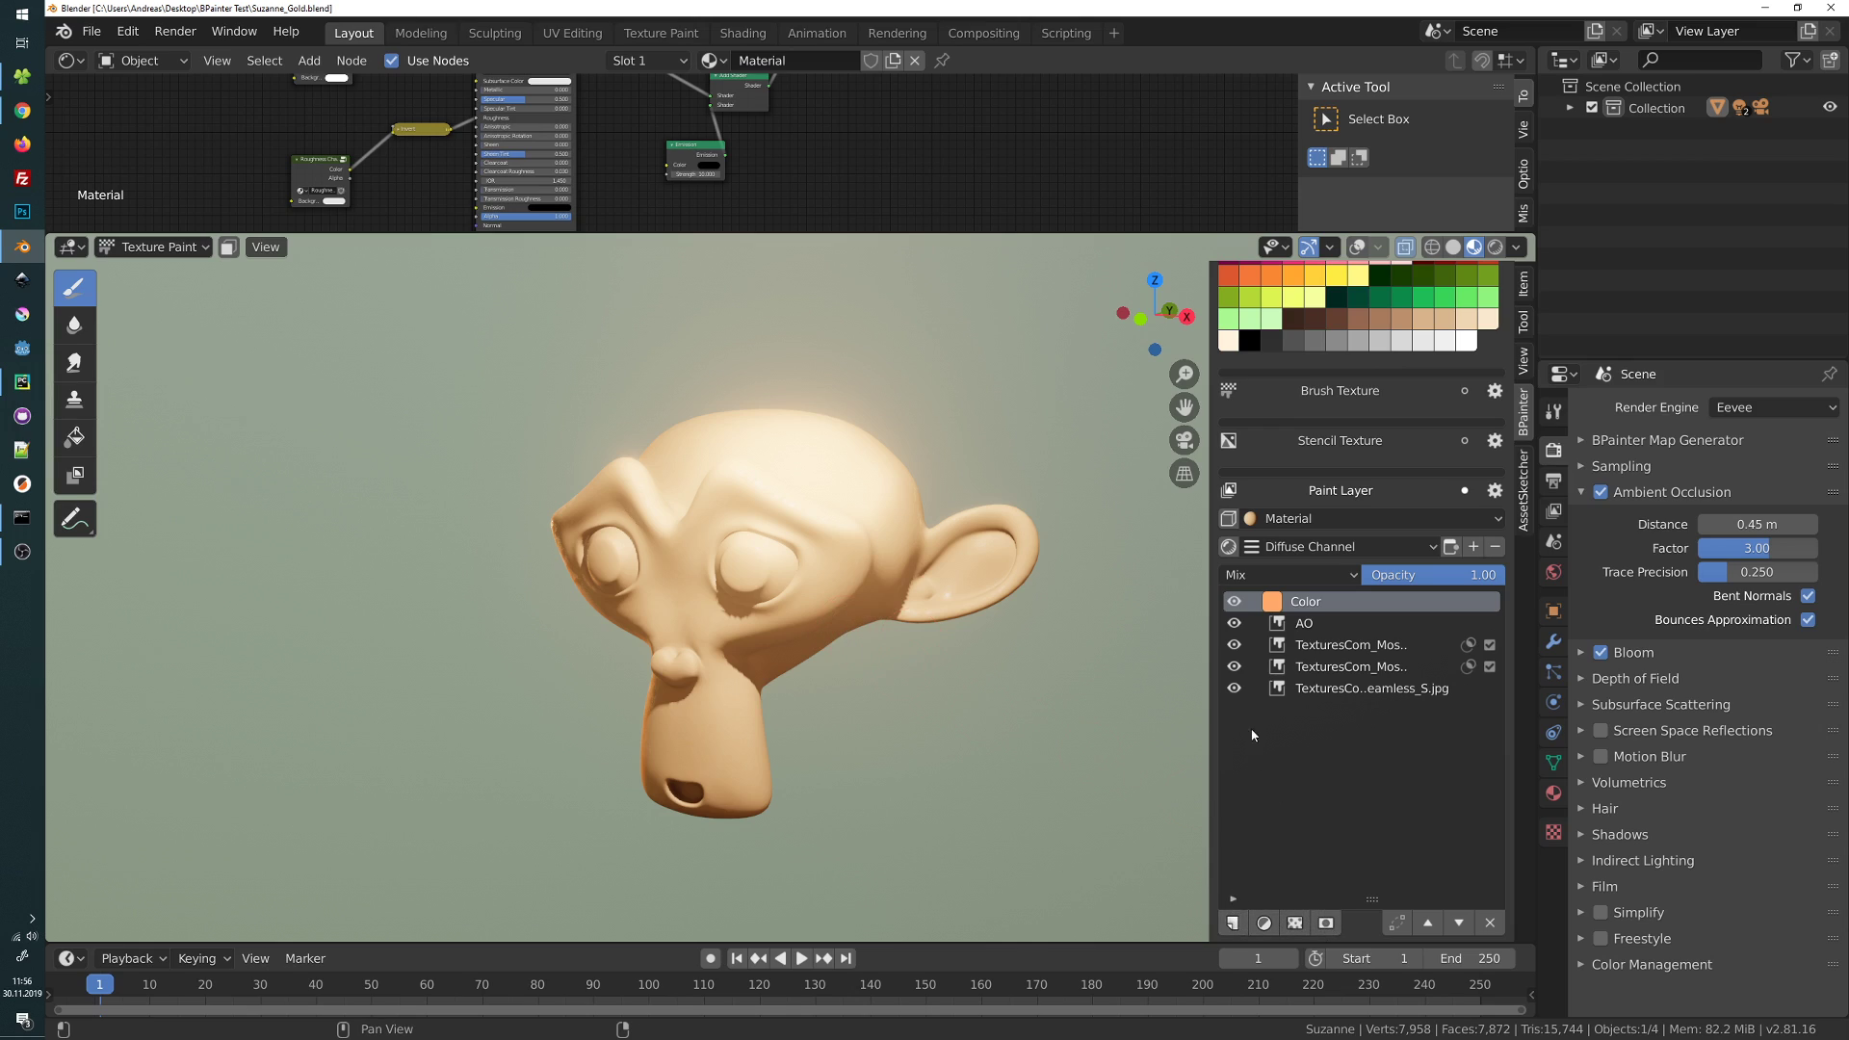
# Add a transparent 1024 x 1024 paint layer named GoldMask at the top of the layer stack
pyautogui.click(1232, 923)
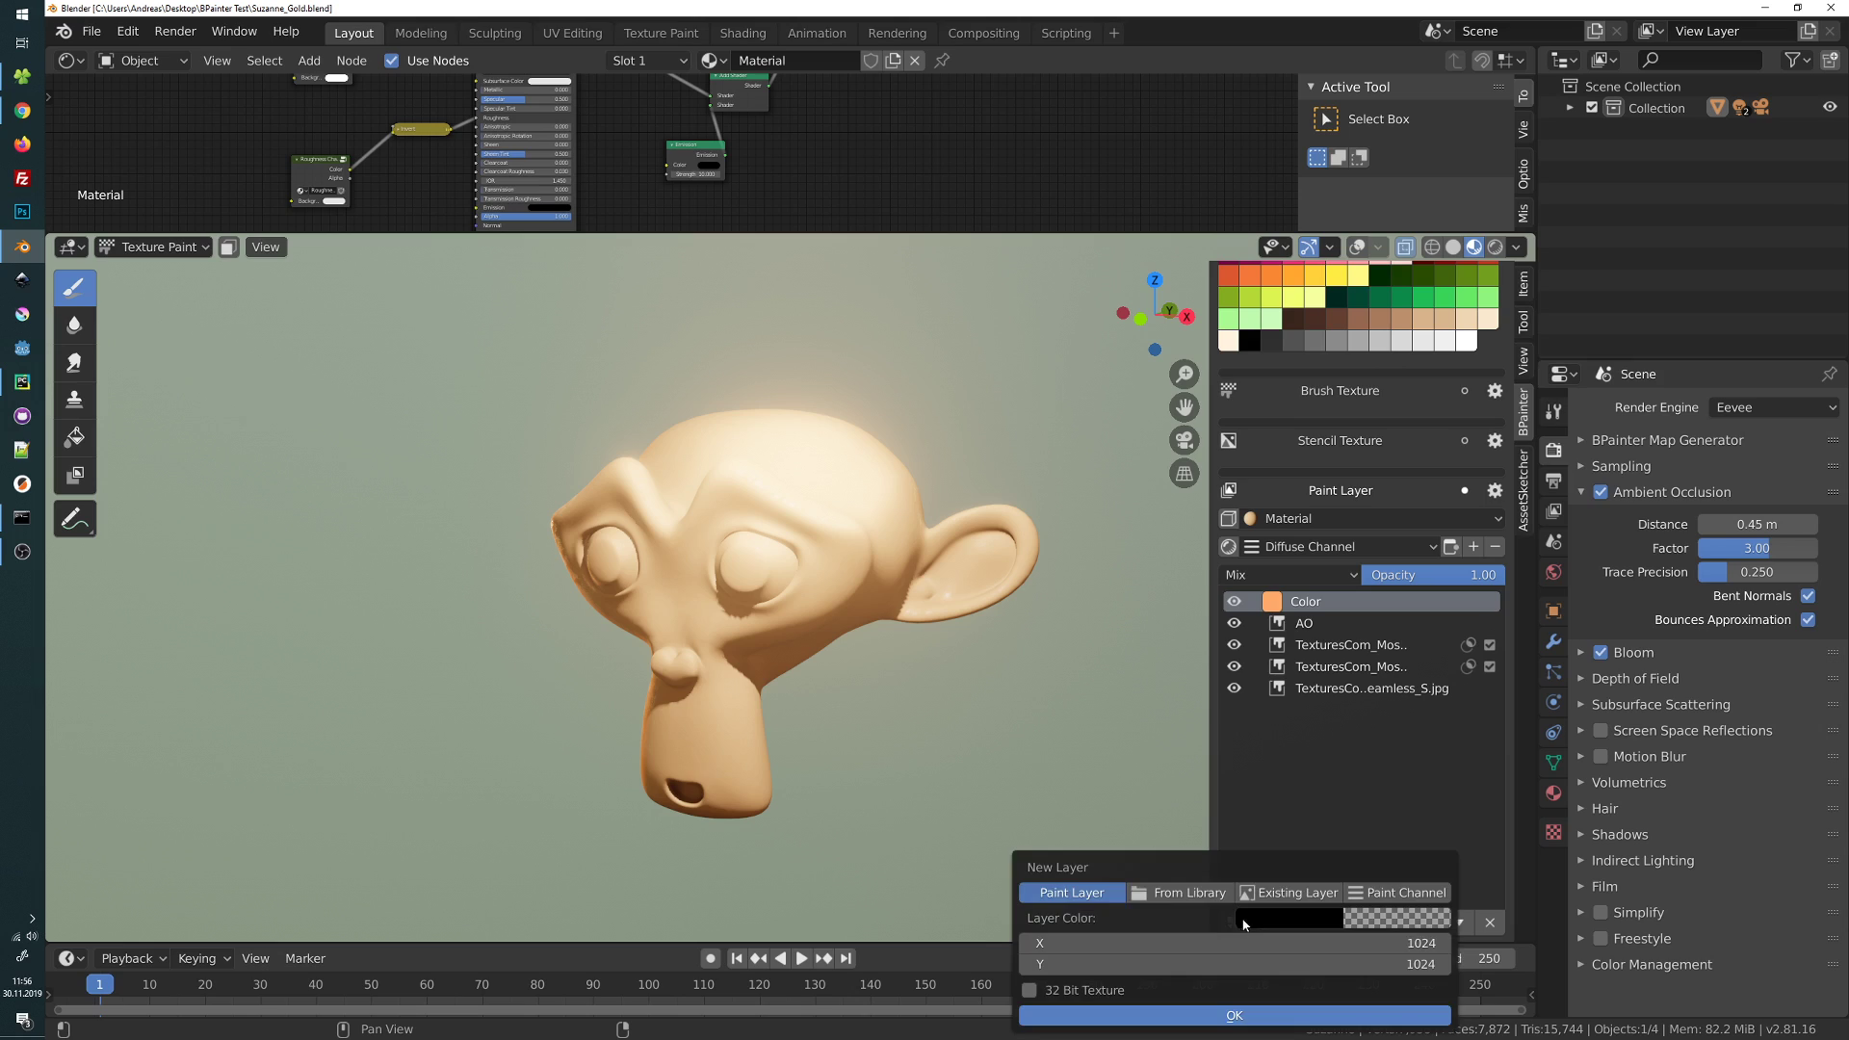
pyautogui.click(1137, 1015)
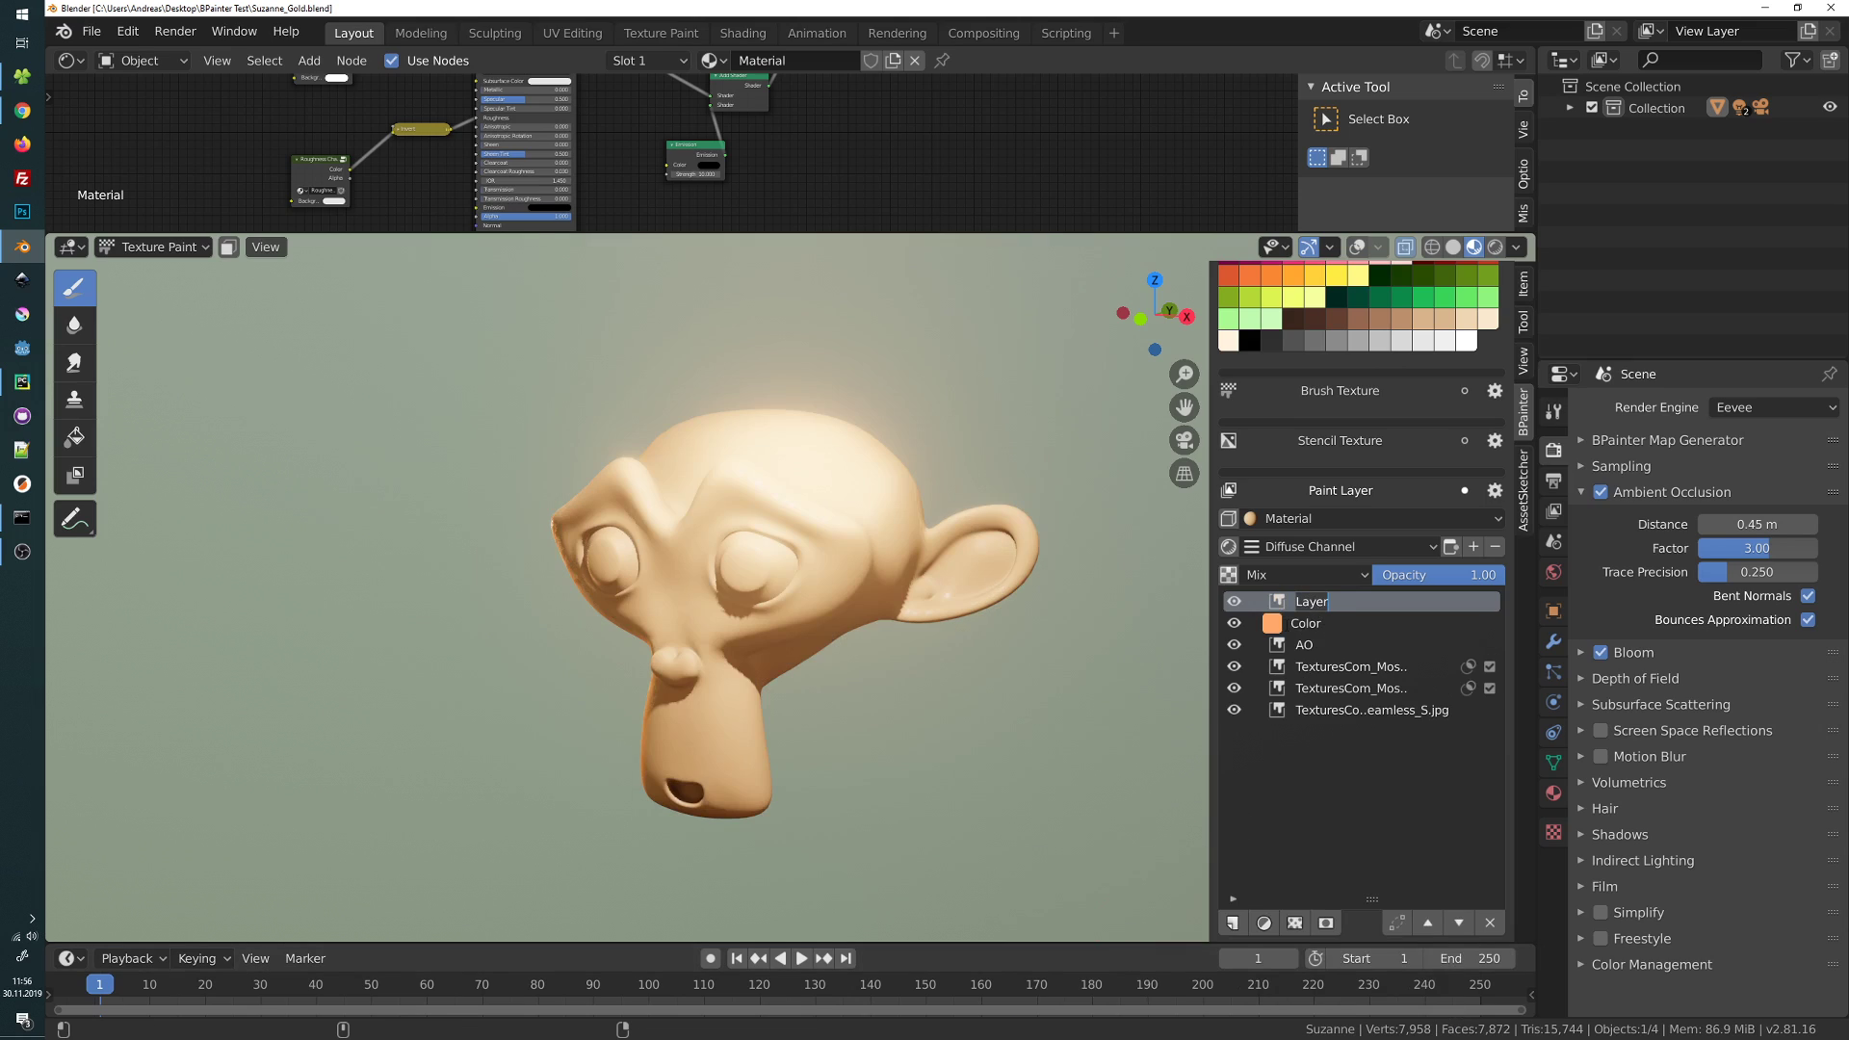
pyautogui.press('Return')
# Create a layer mask on the Color layer using the existing GoldMask image
pyautogui.click(1284, 624)
pyautogui.click(1329, 922)
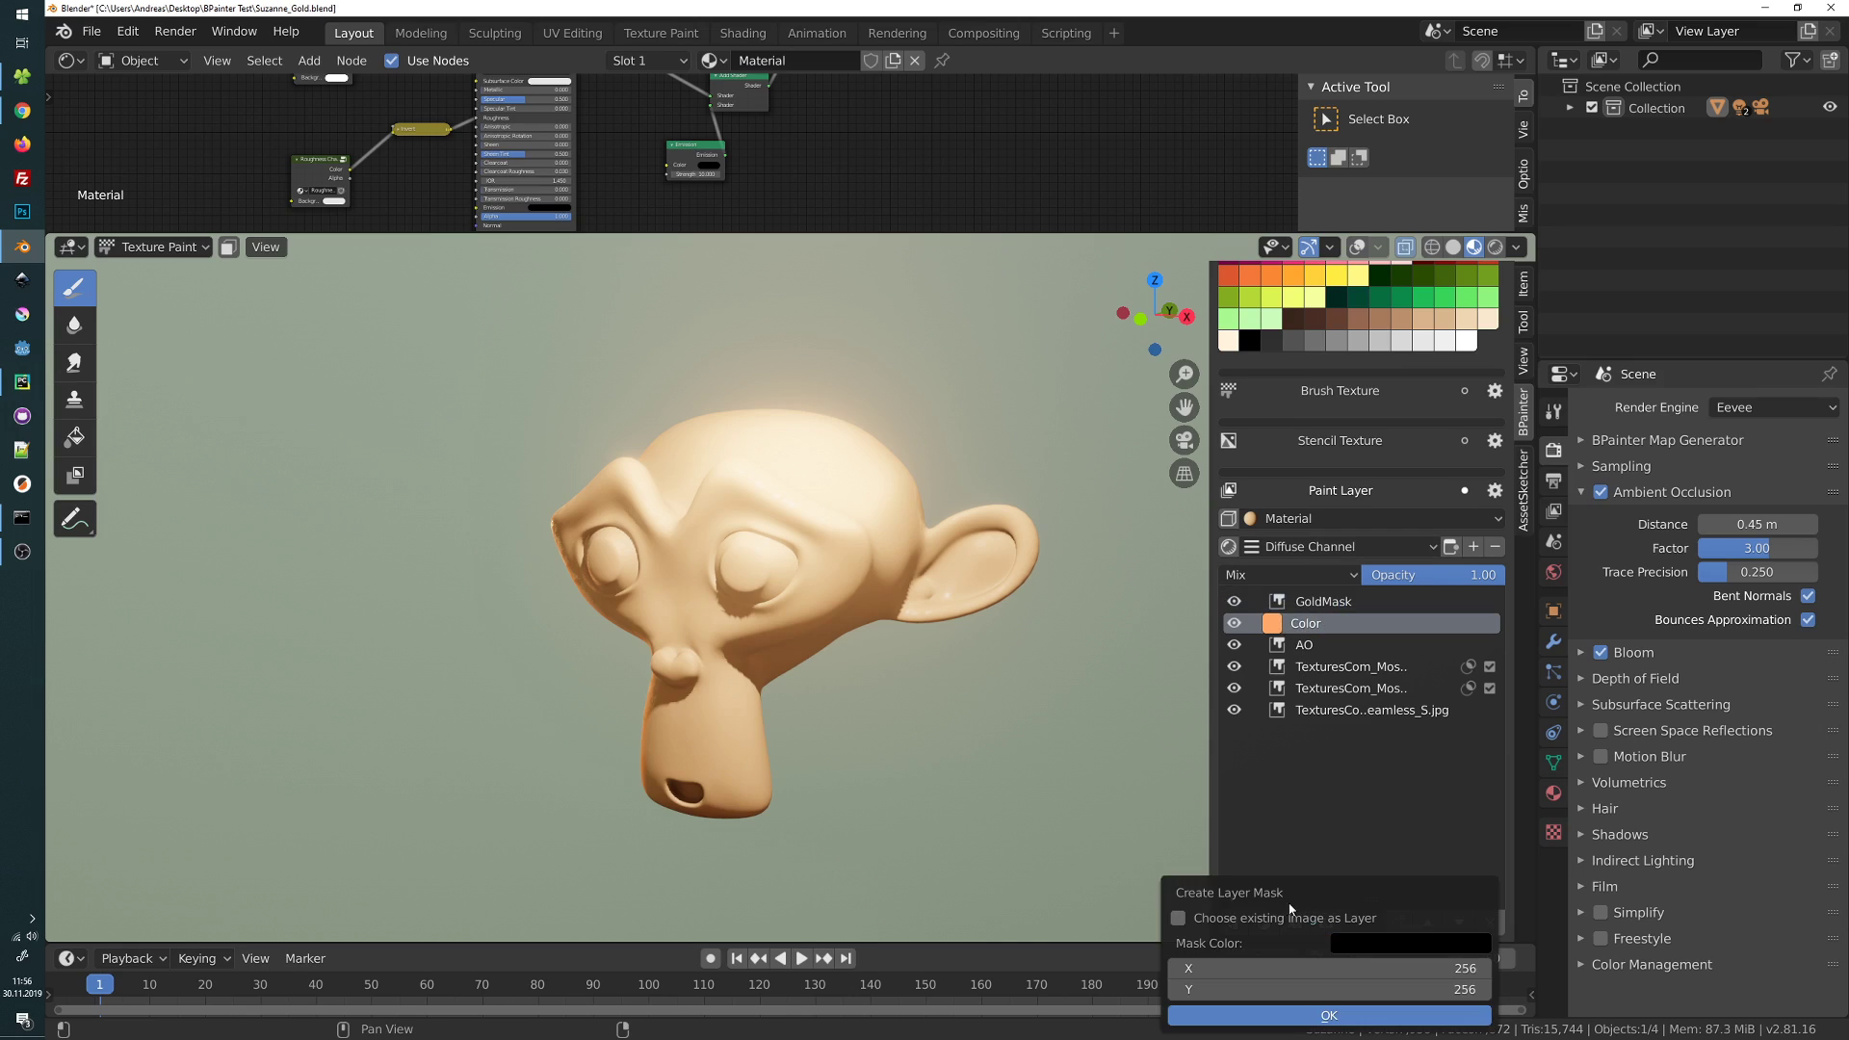
pyautogui.click(1176, 917)
pyautogui.moveTo(1330, 864); pyautogui.dragTo(909, 460)
pyautogui.click(909, 540)
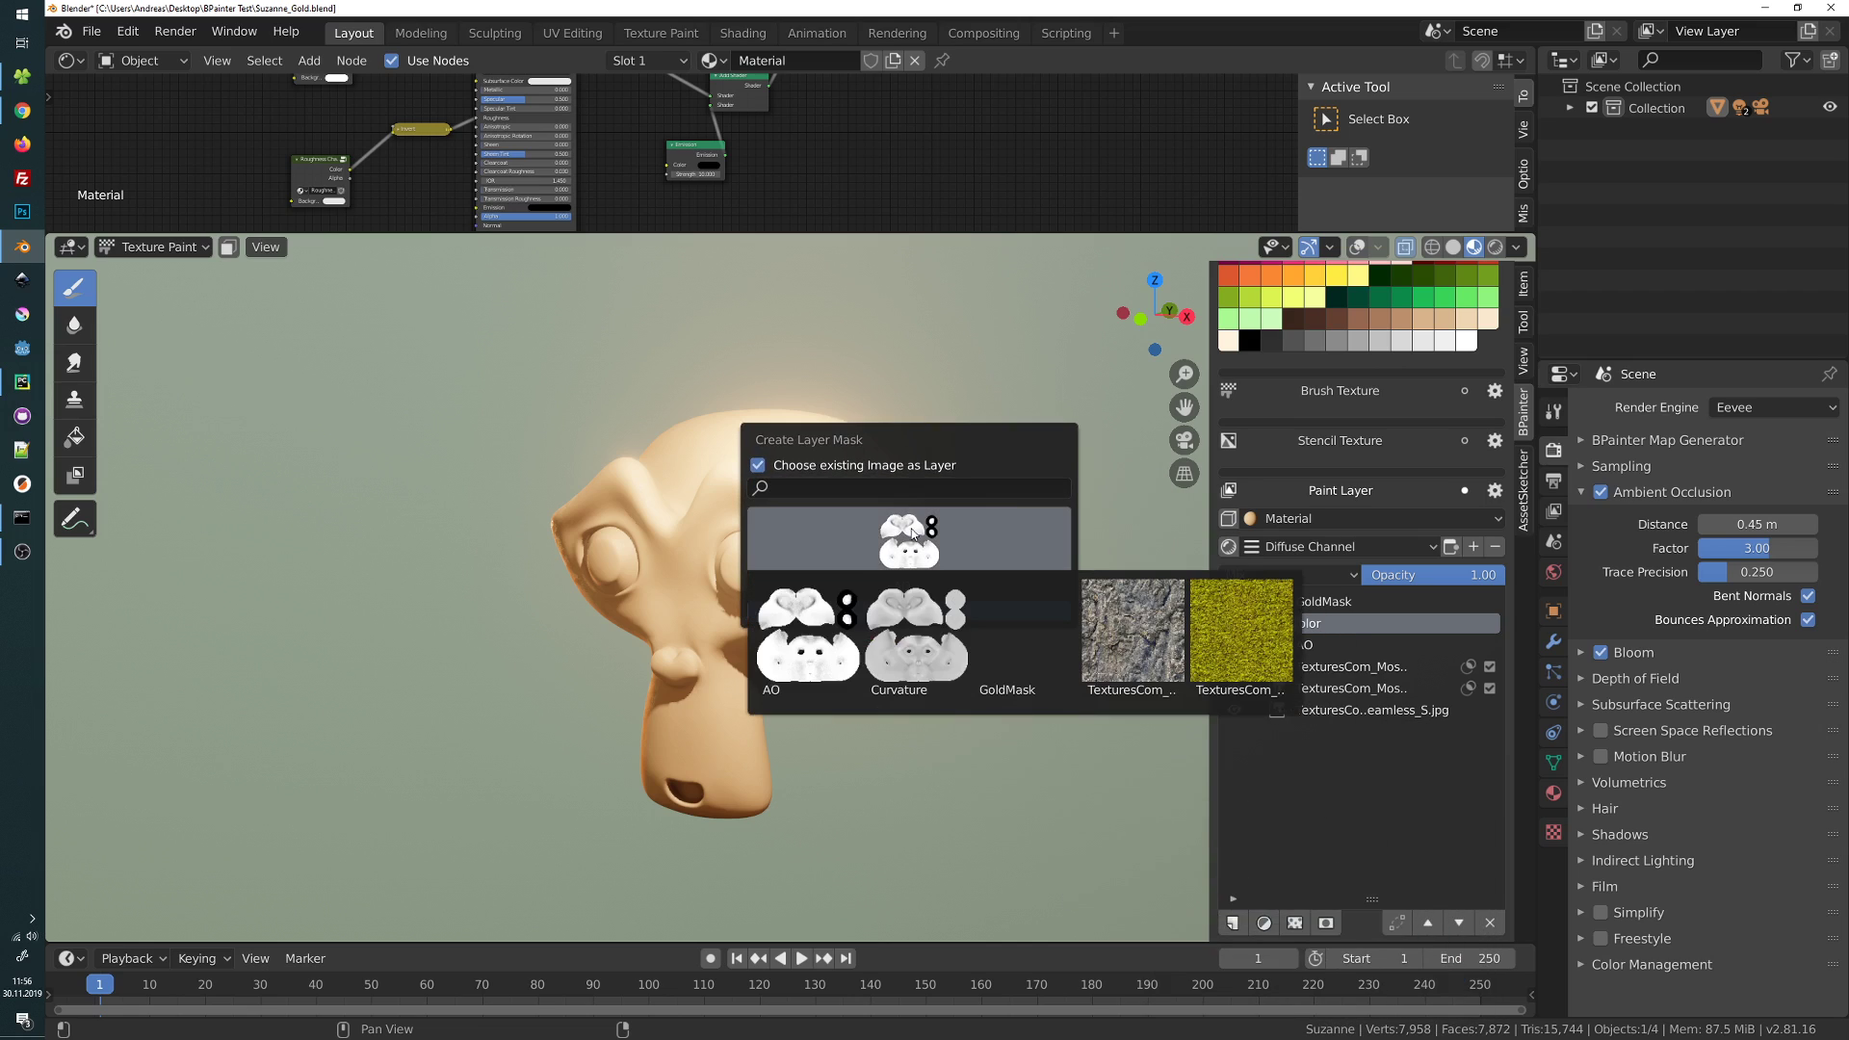
pyautogui.click(1019, 643)
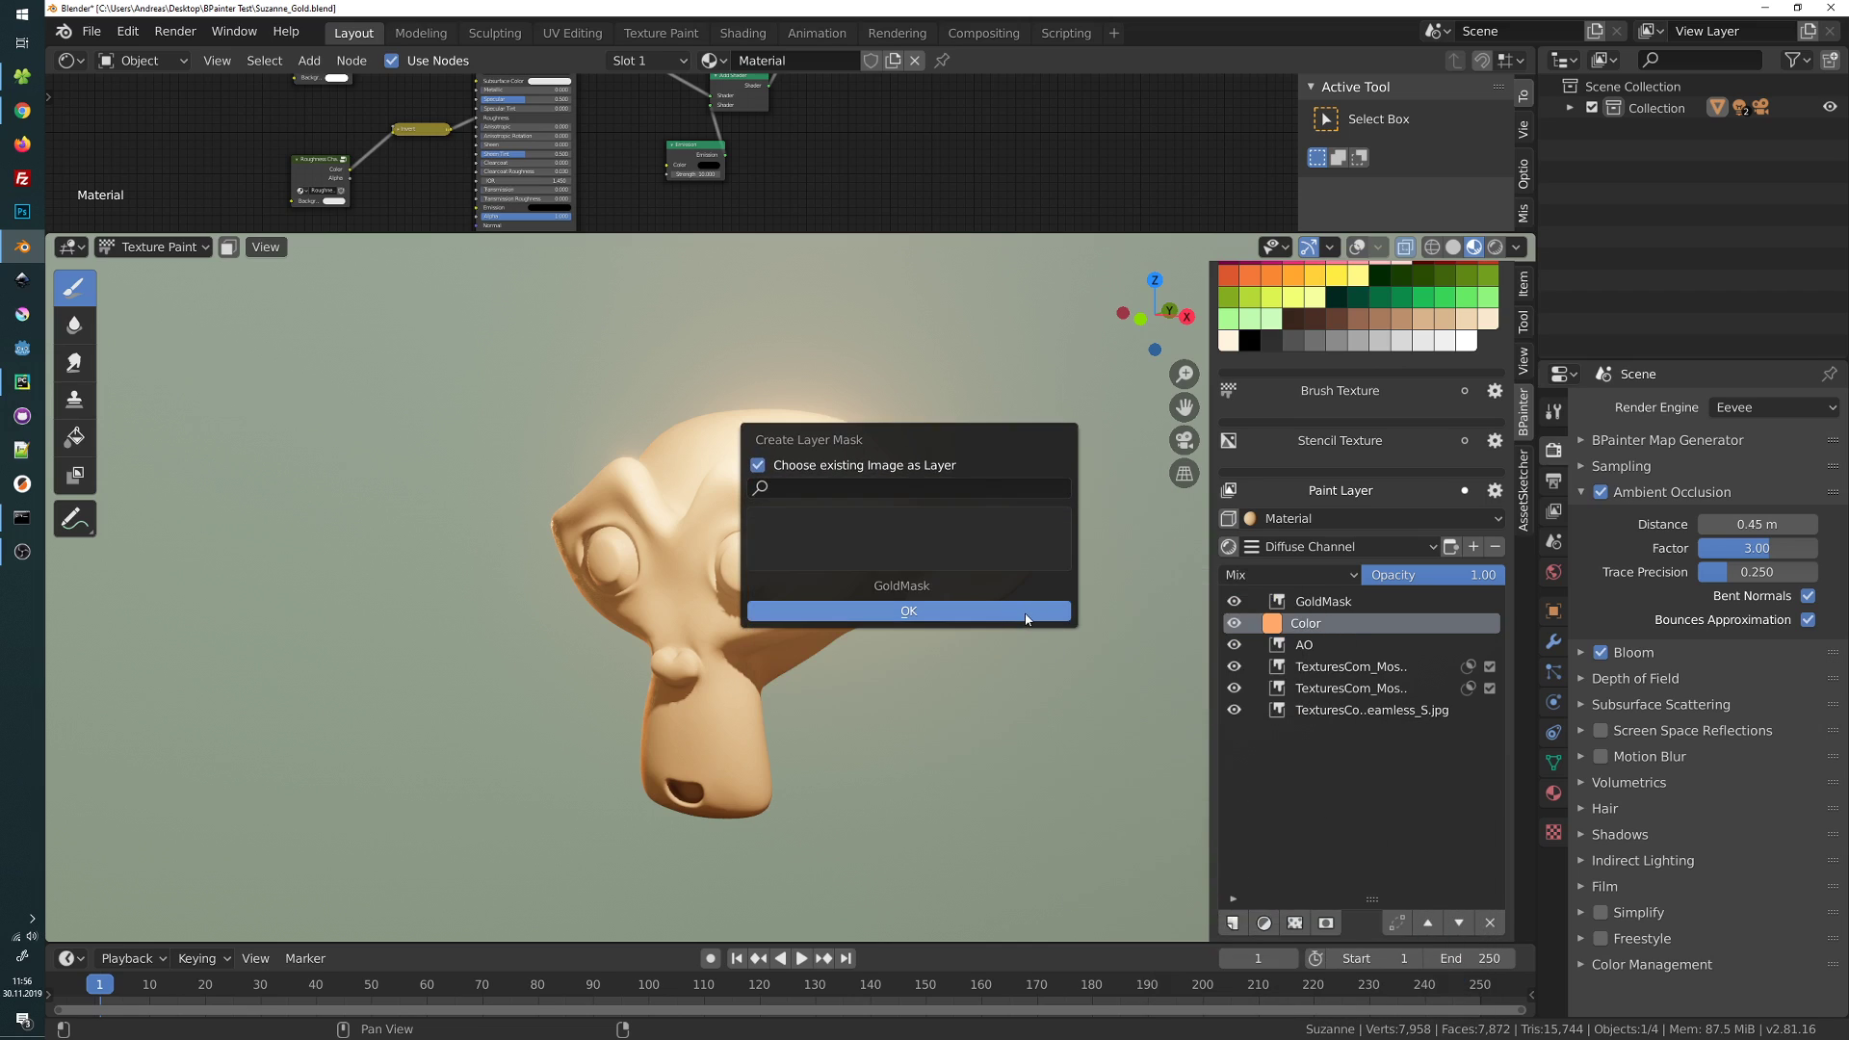
pyautogui.click(1026, 613)
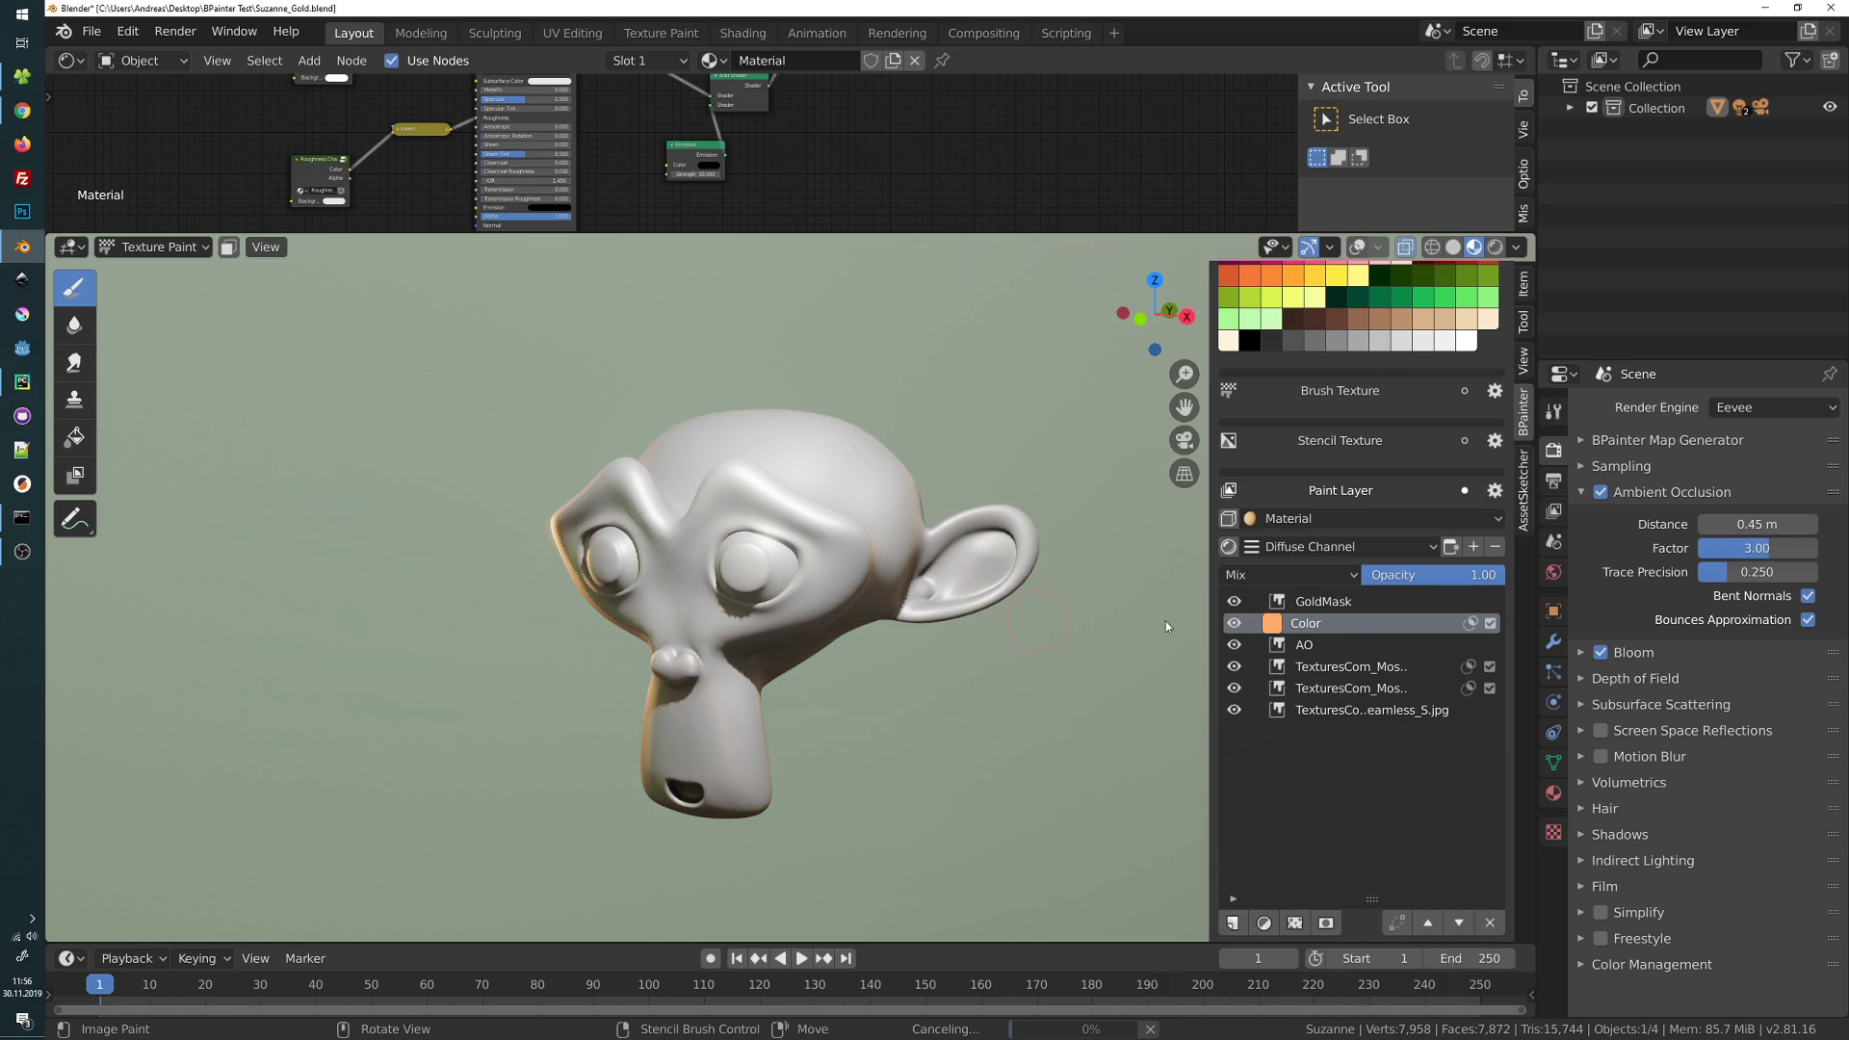
# Configure the Color layer's mask as Alpha Mask and move the ramp's black stop to position 0.632
pyautogui.click(1470, 627)
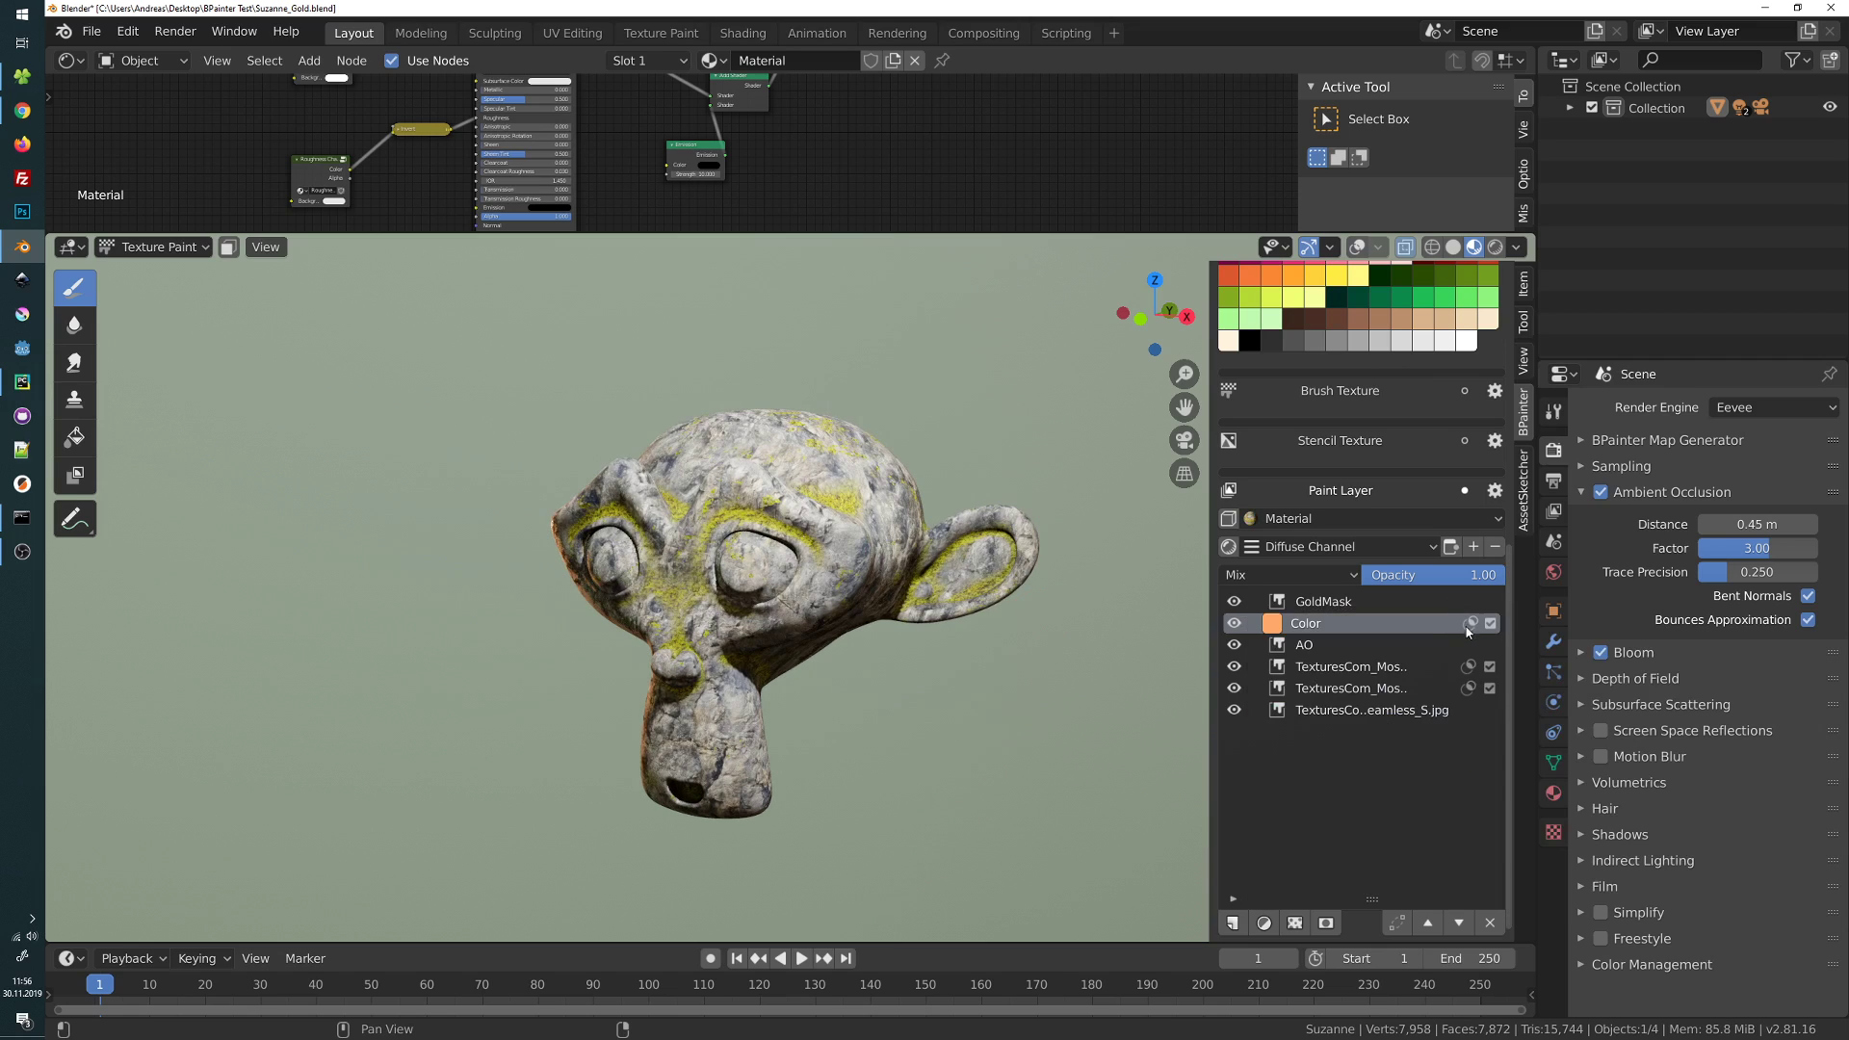
pyautogui.click(1469, 627)
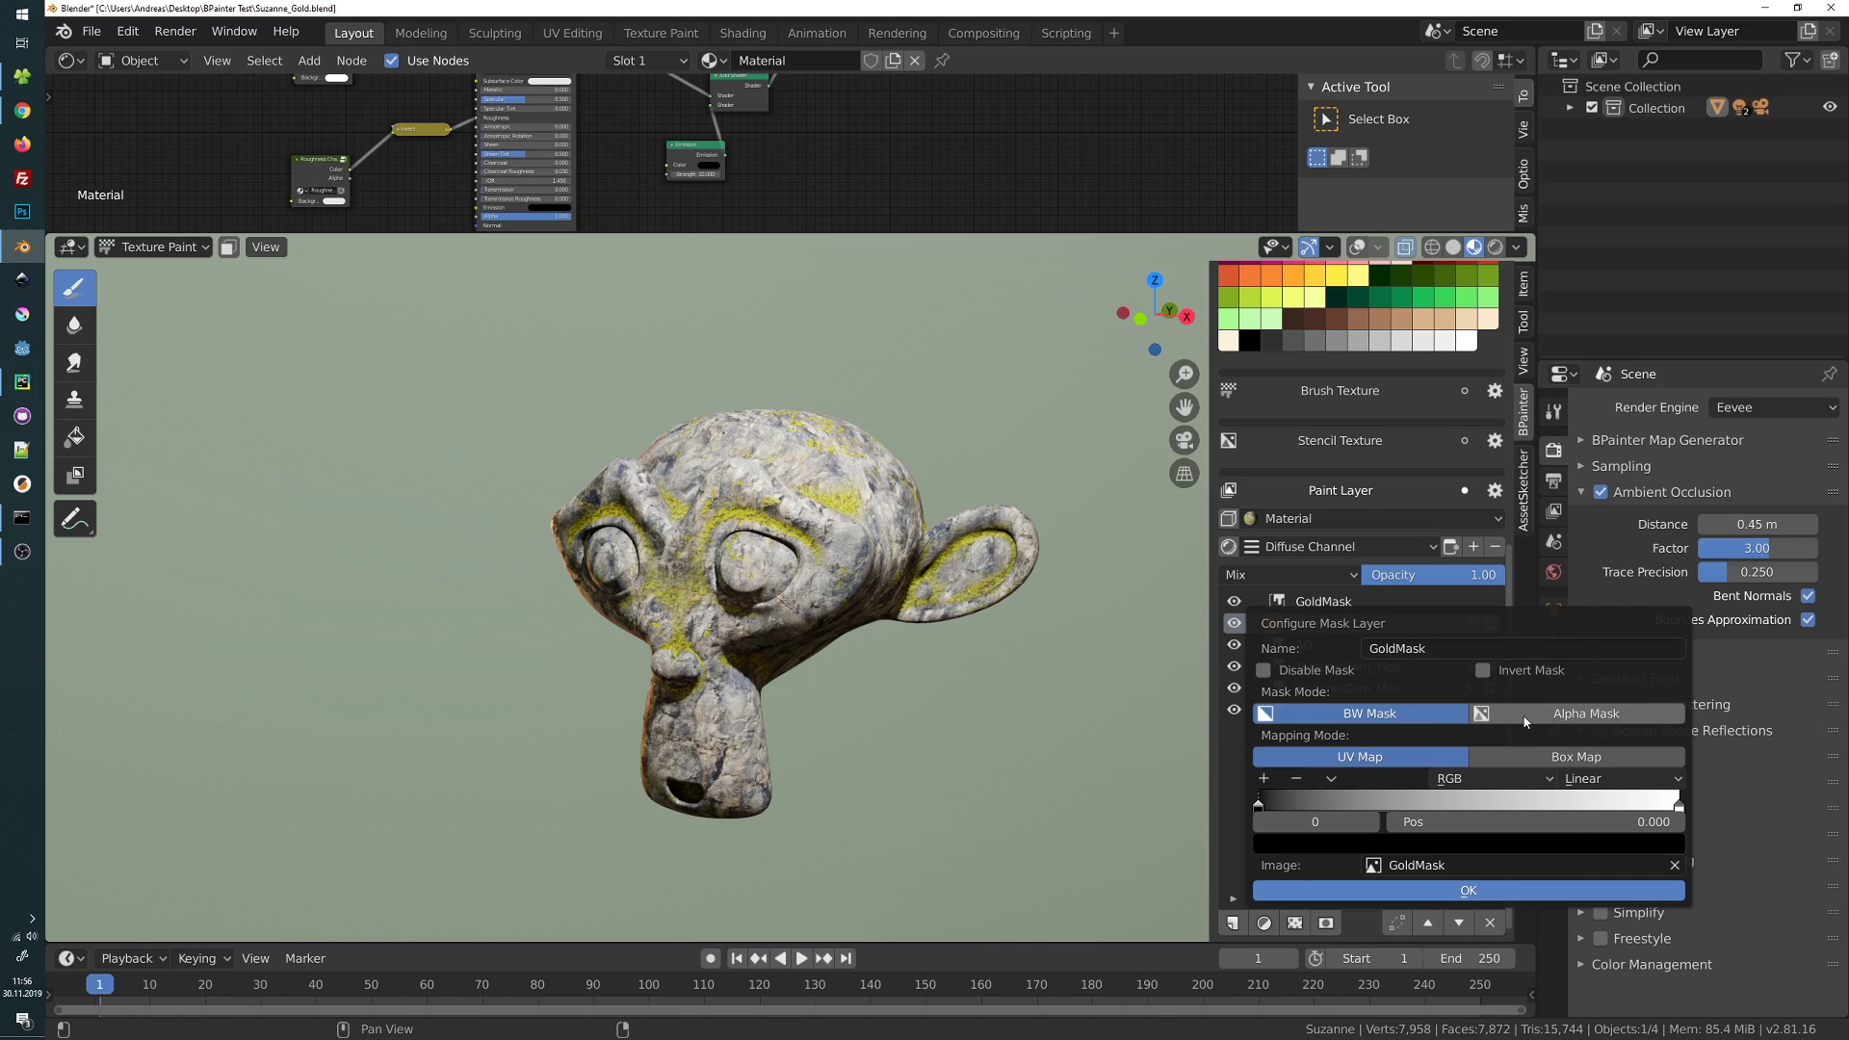
pyautogui.click(1567, 715)
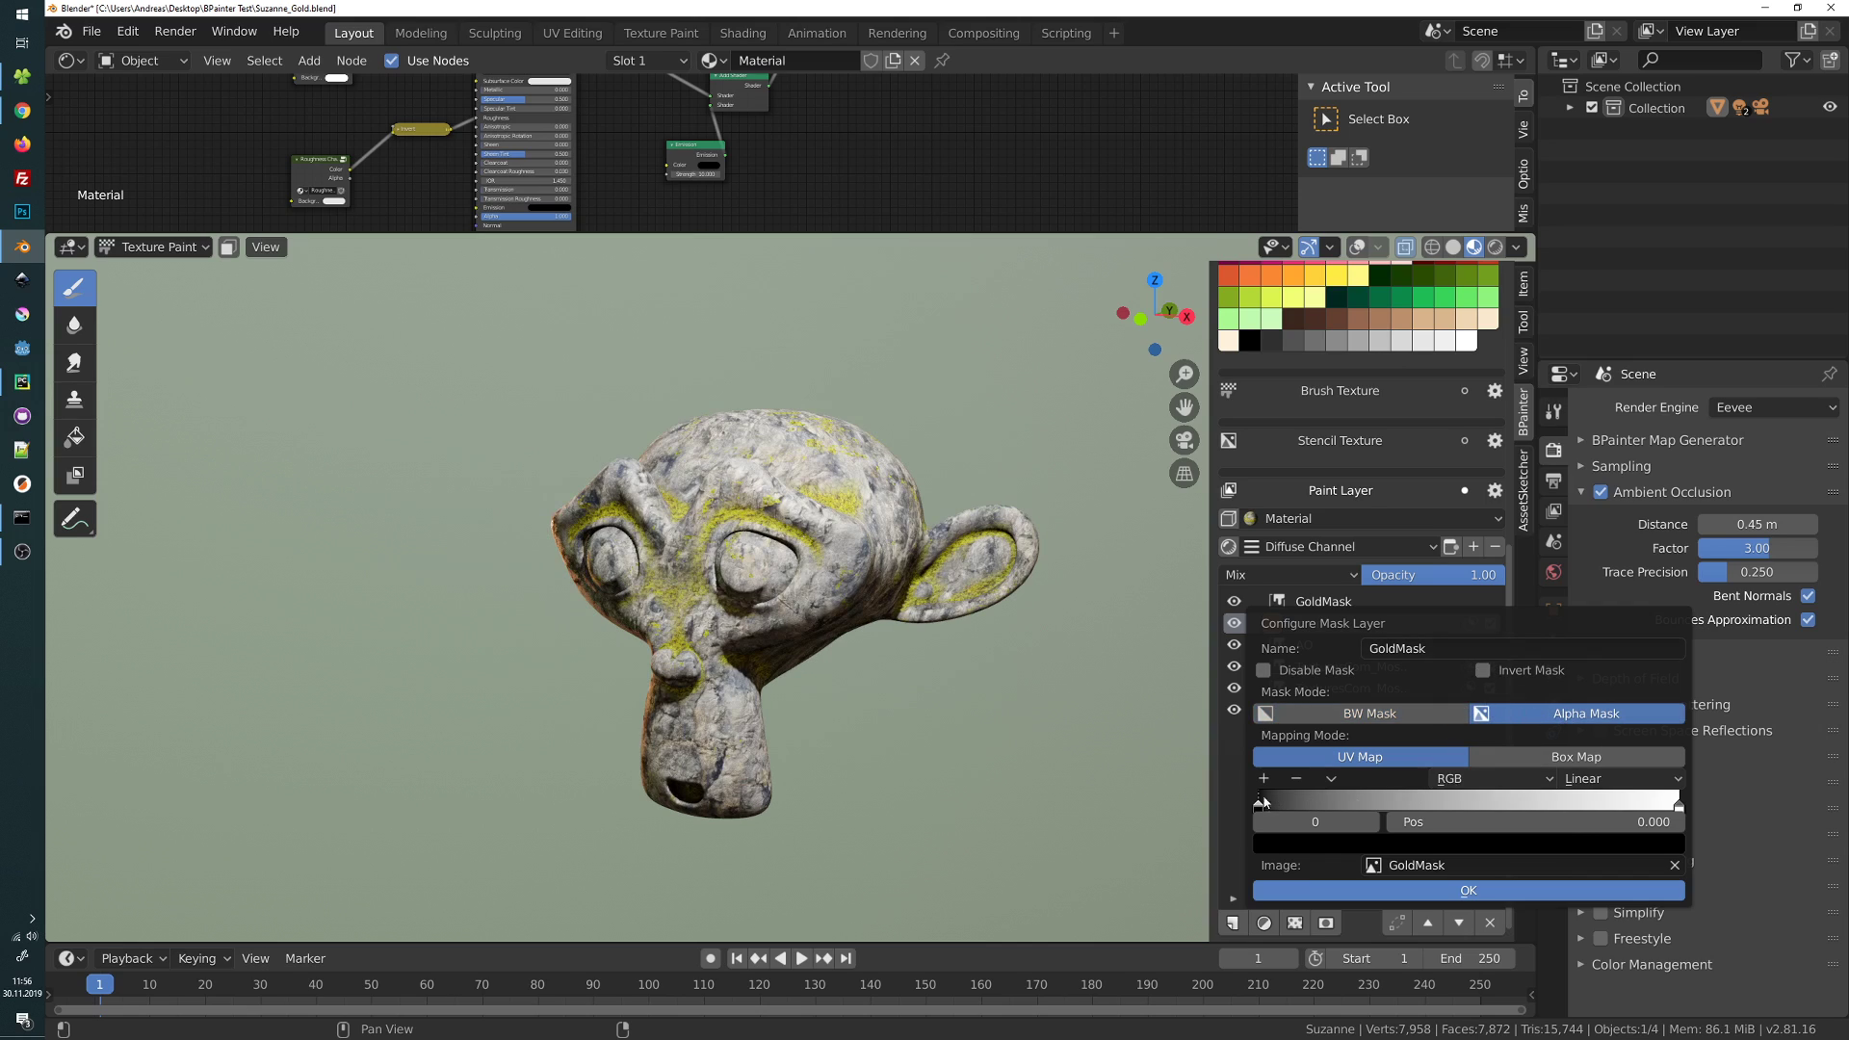
pyautogui.moveTo(1263, 805); pyautogui.dragTo(1544, 805)
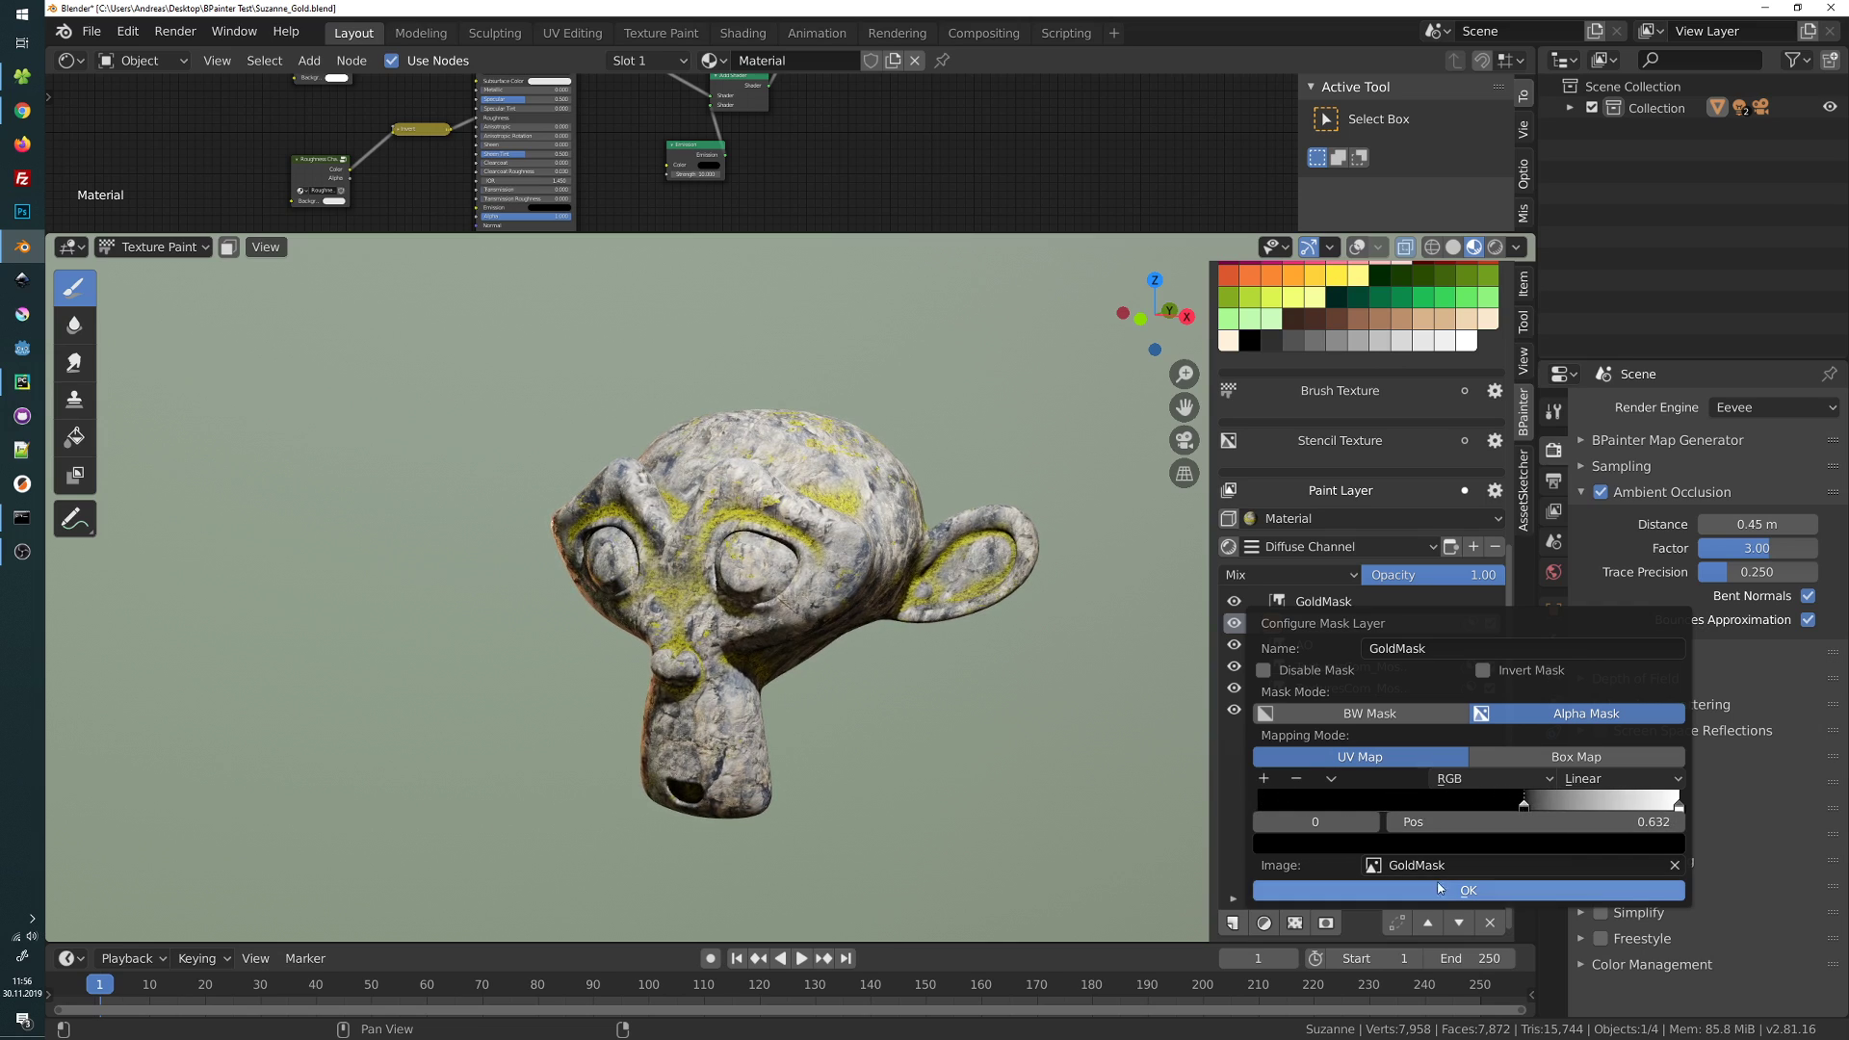
pyautogui.click(1467, 890)
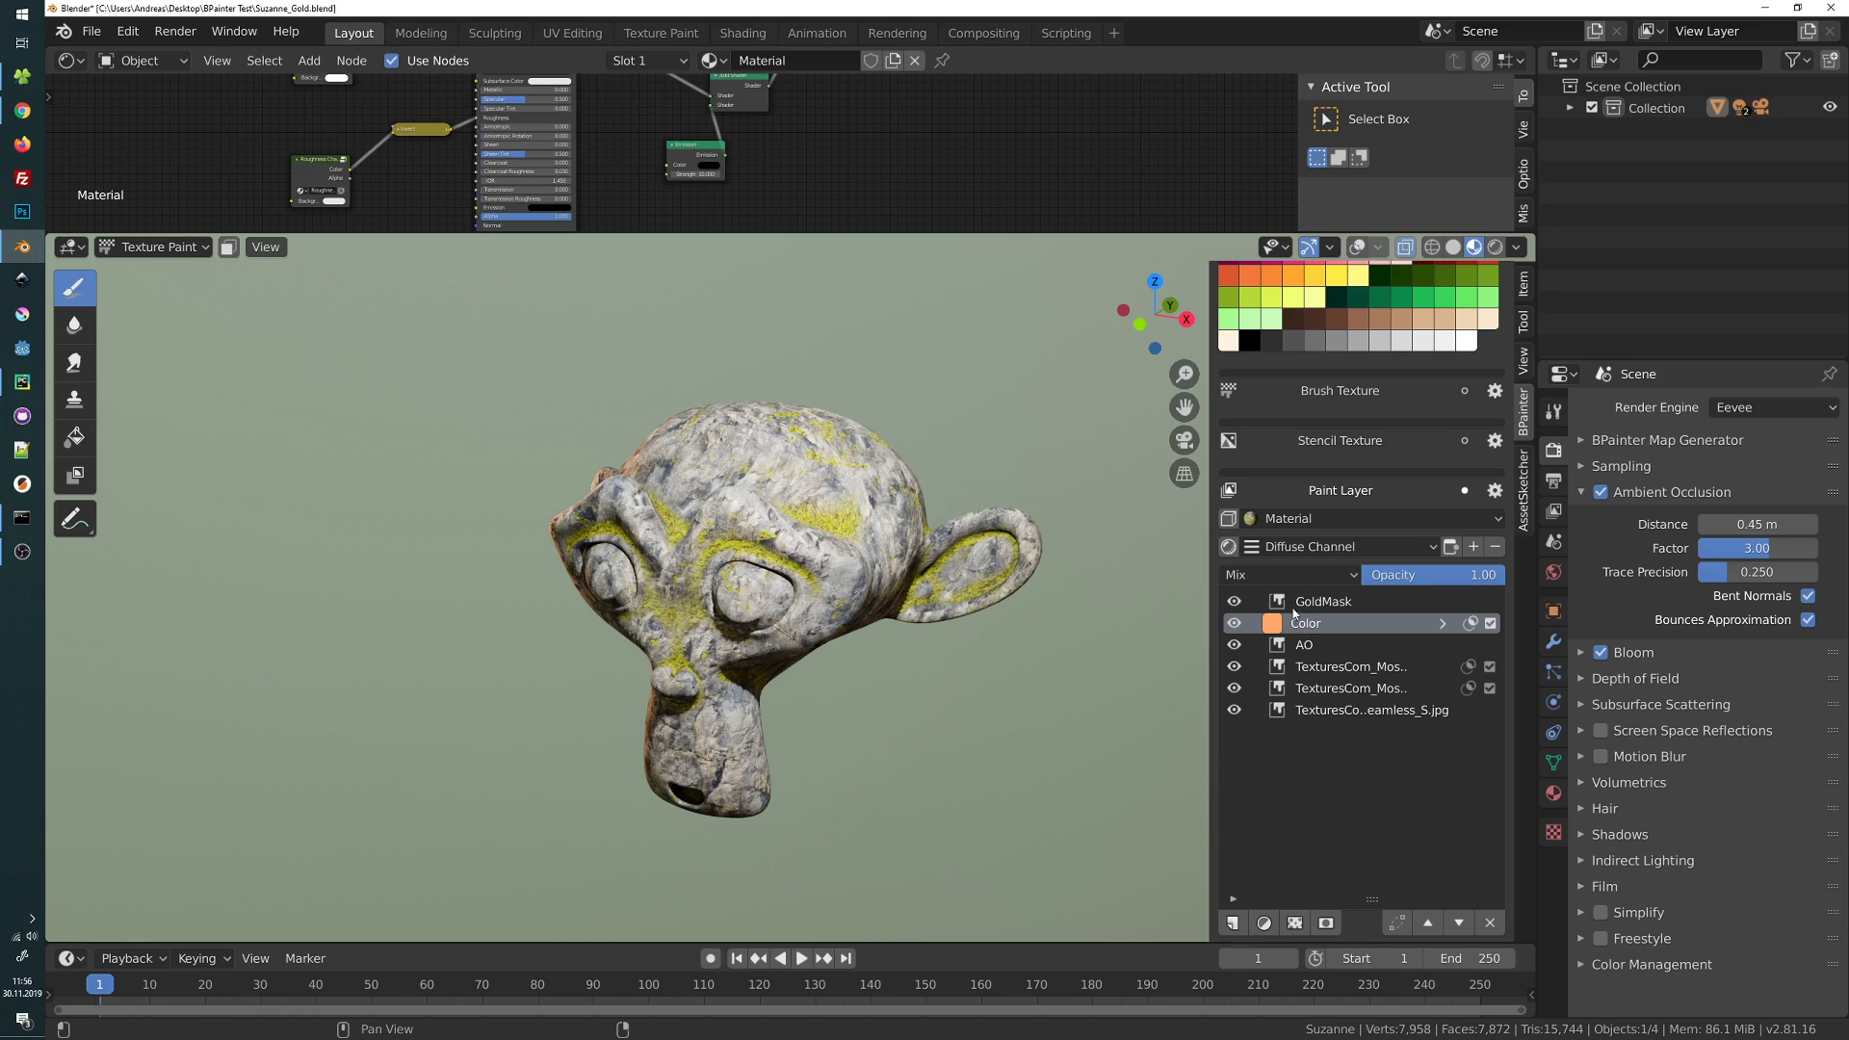
# Delete the GoldMask paint layer from the Diffuse Channel, leaving the image as the Color layer's mask
pyautogui.click(1234, 602)
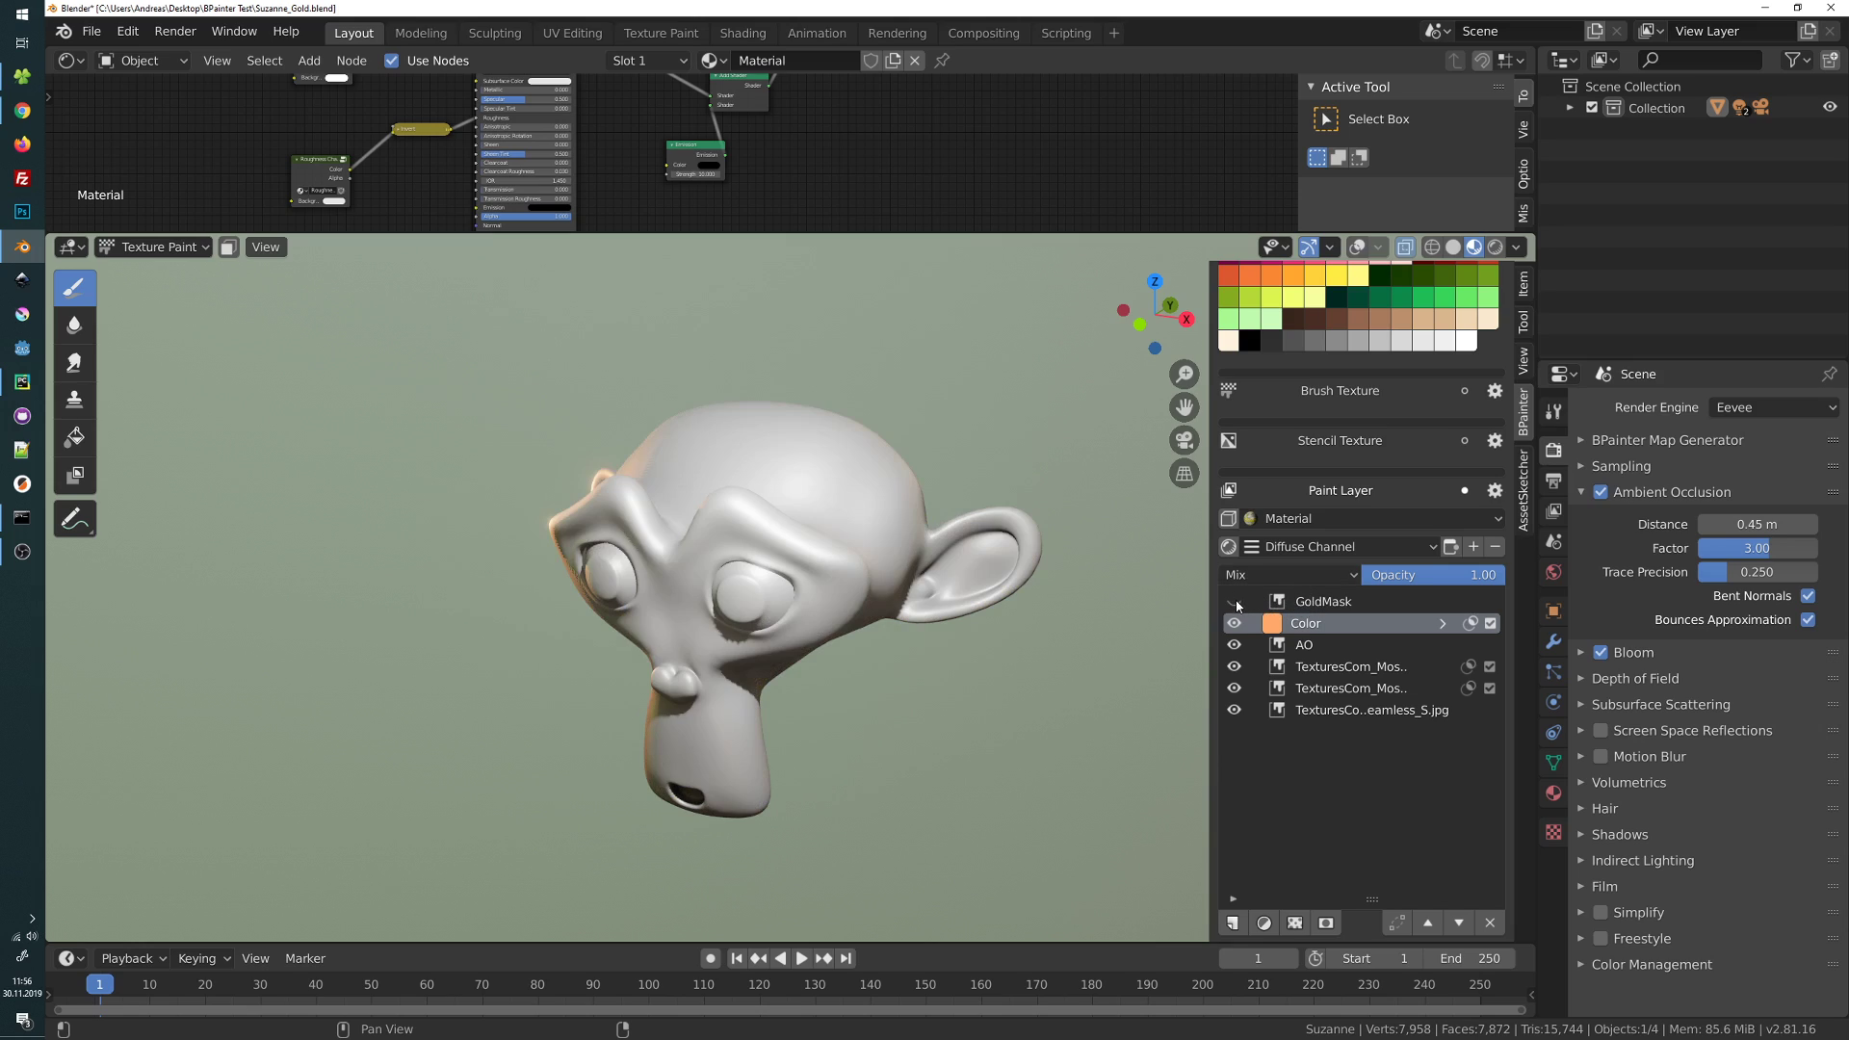
pyautogui.click(1335, 604)
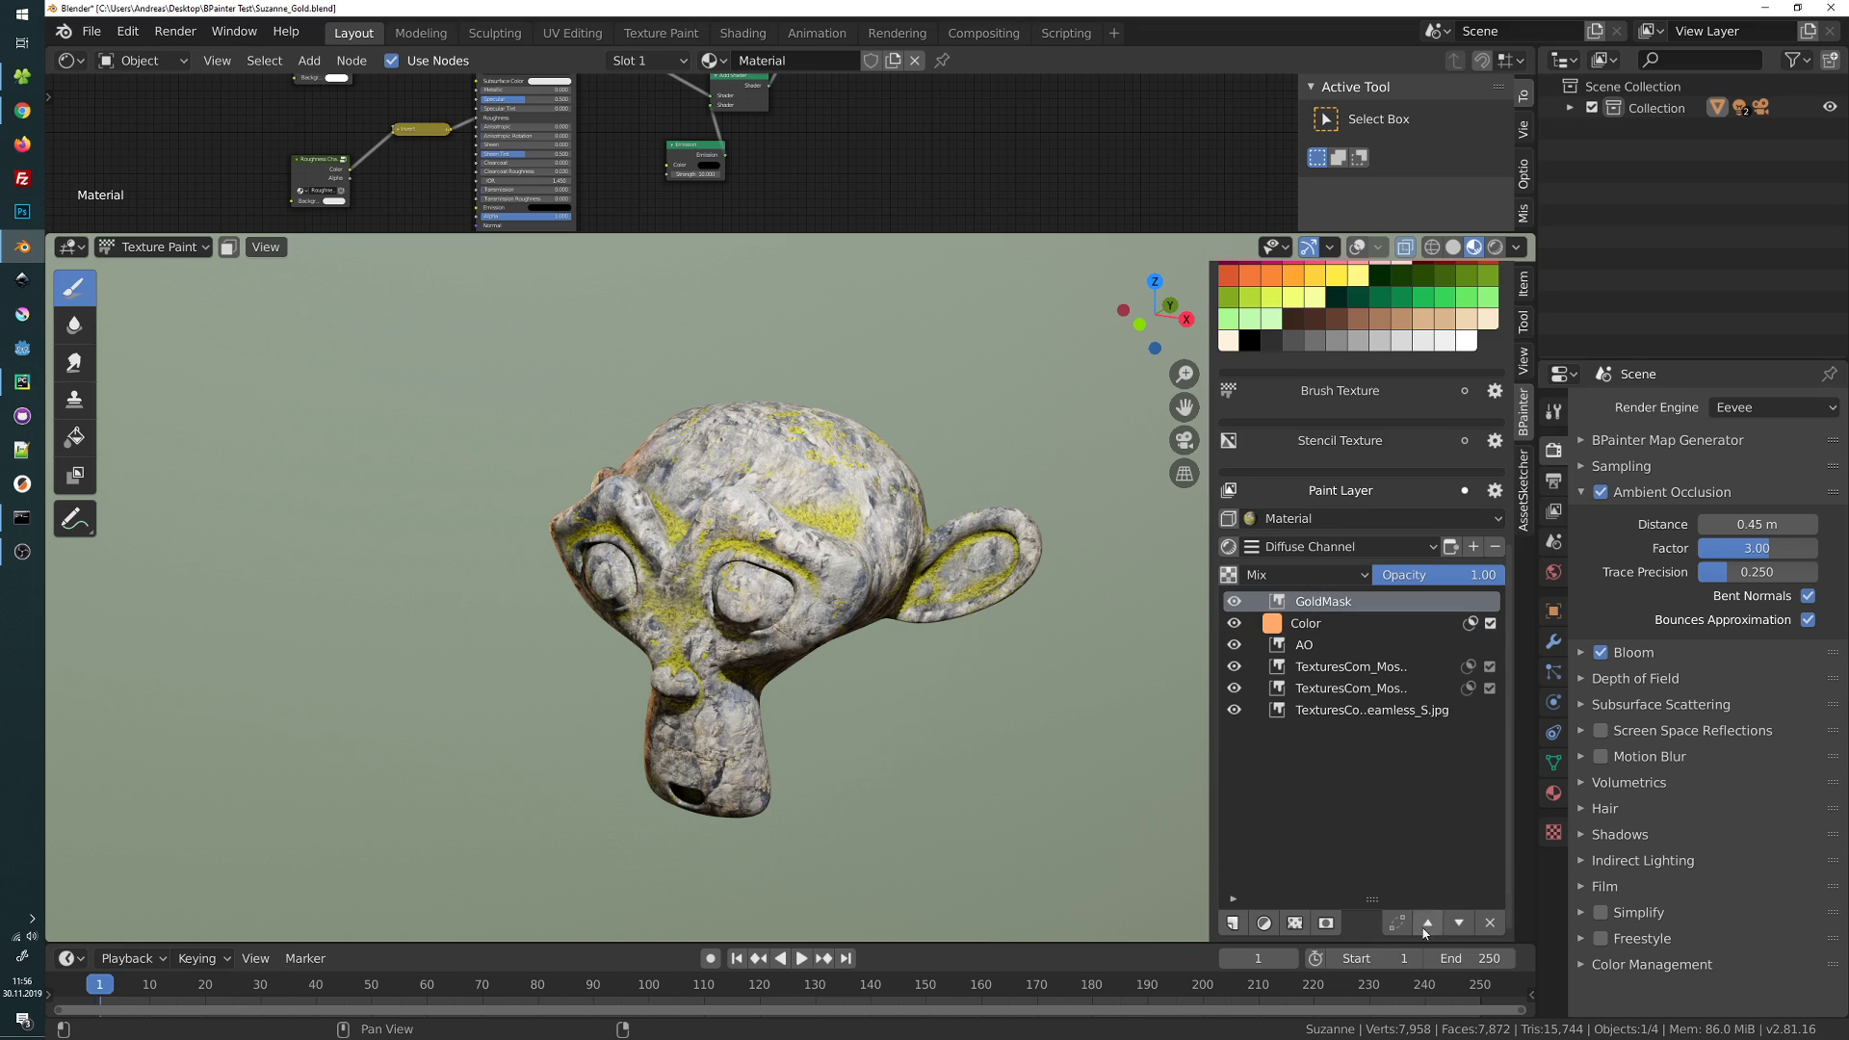
pyautogui.click(1490, 922)
pyautogui.click(1495, 920)
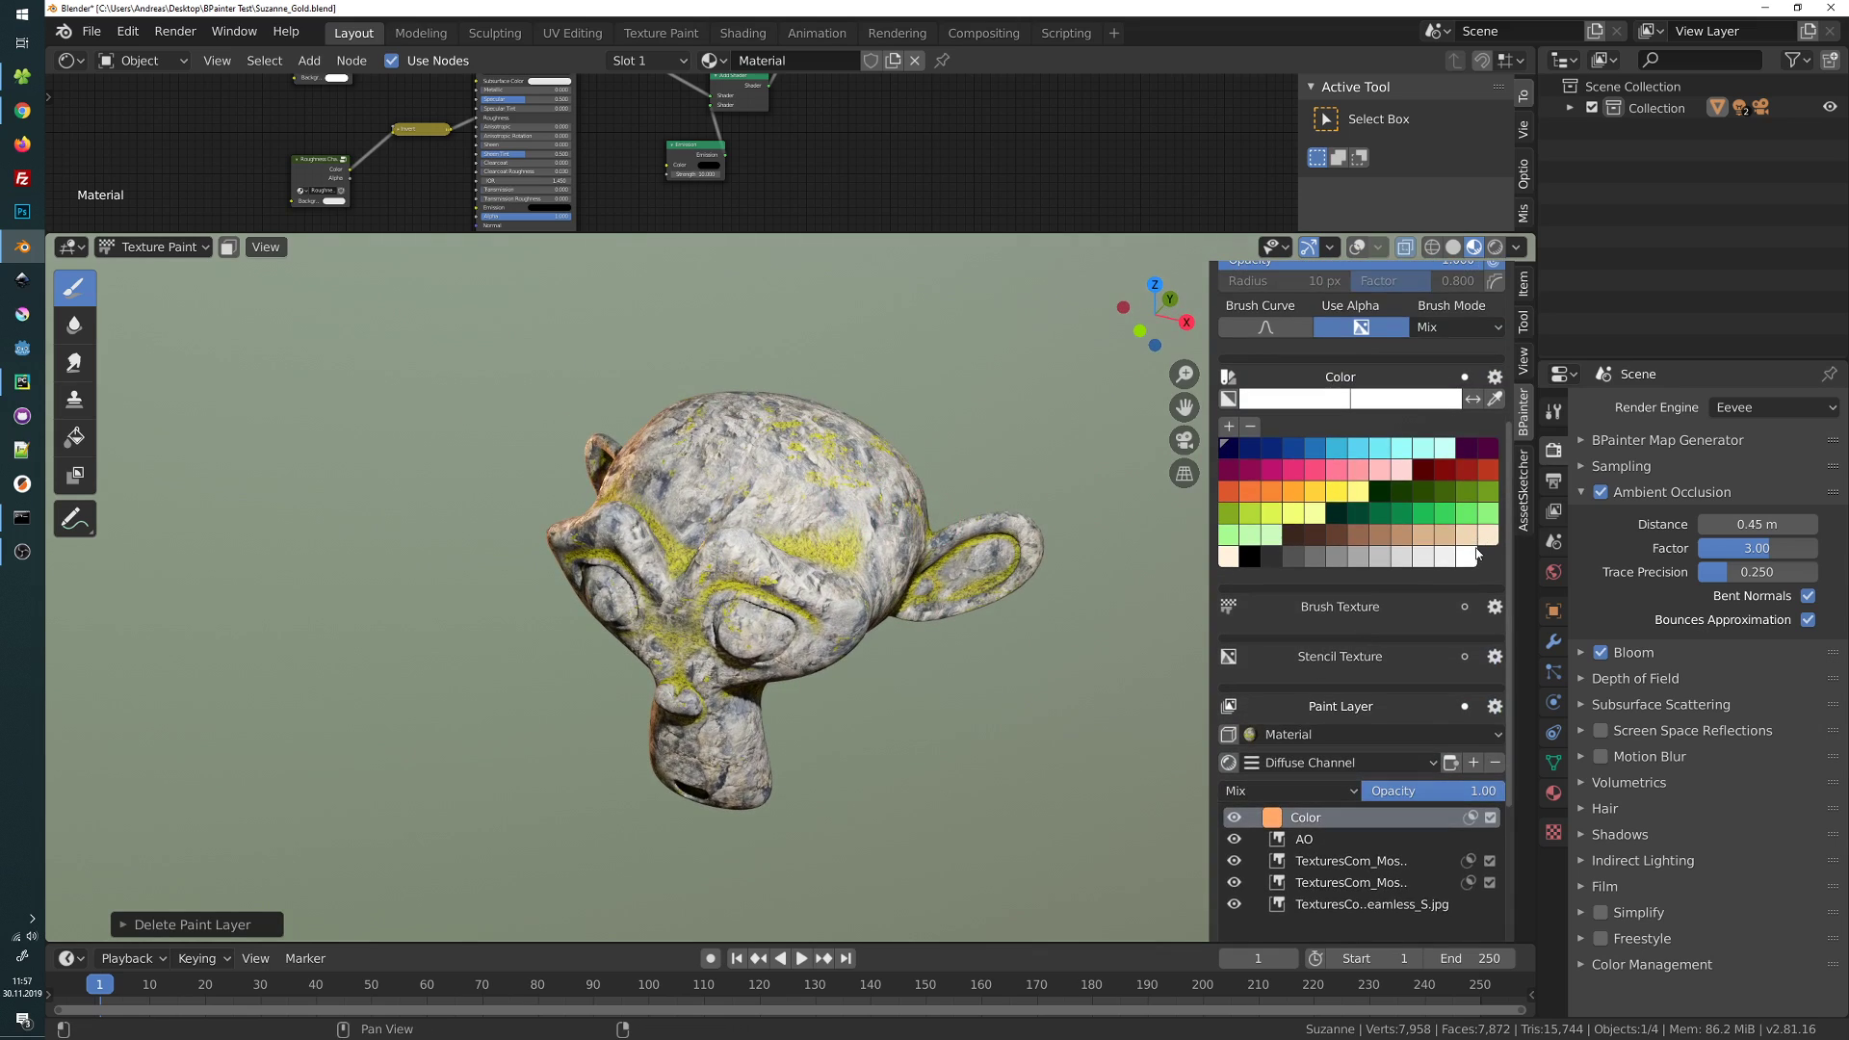
# Paint a wavy white stroke across the monkey's forehead into the Color layer's mask
pyautogui.moveTo(828, 485); pyautogui.dragTo(749, 474, button='middle')
pyautogui.moveTo(744, 484)
pyautogui.mouseDown()
pyautogui.moveTo(775, 540)
pyautogui.moveTo(896, 452)
pyautogui.mouseUp()
pyautogui.moveTo(896, 453)
pyautogui.mouseDown(button='middle')
pyautogui.moveTo(749, 496)
pyautogui.moveTo(803, 510)
pyautogui.mouseUp(button='middle')
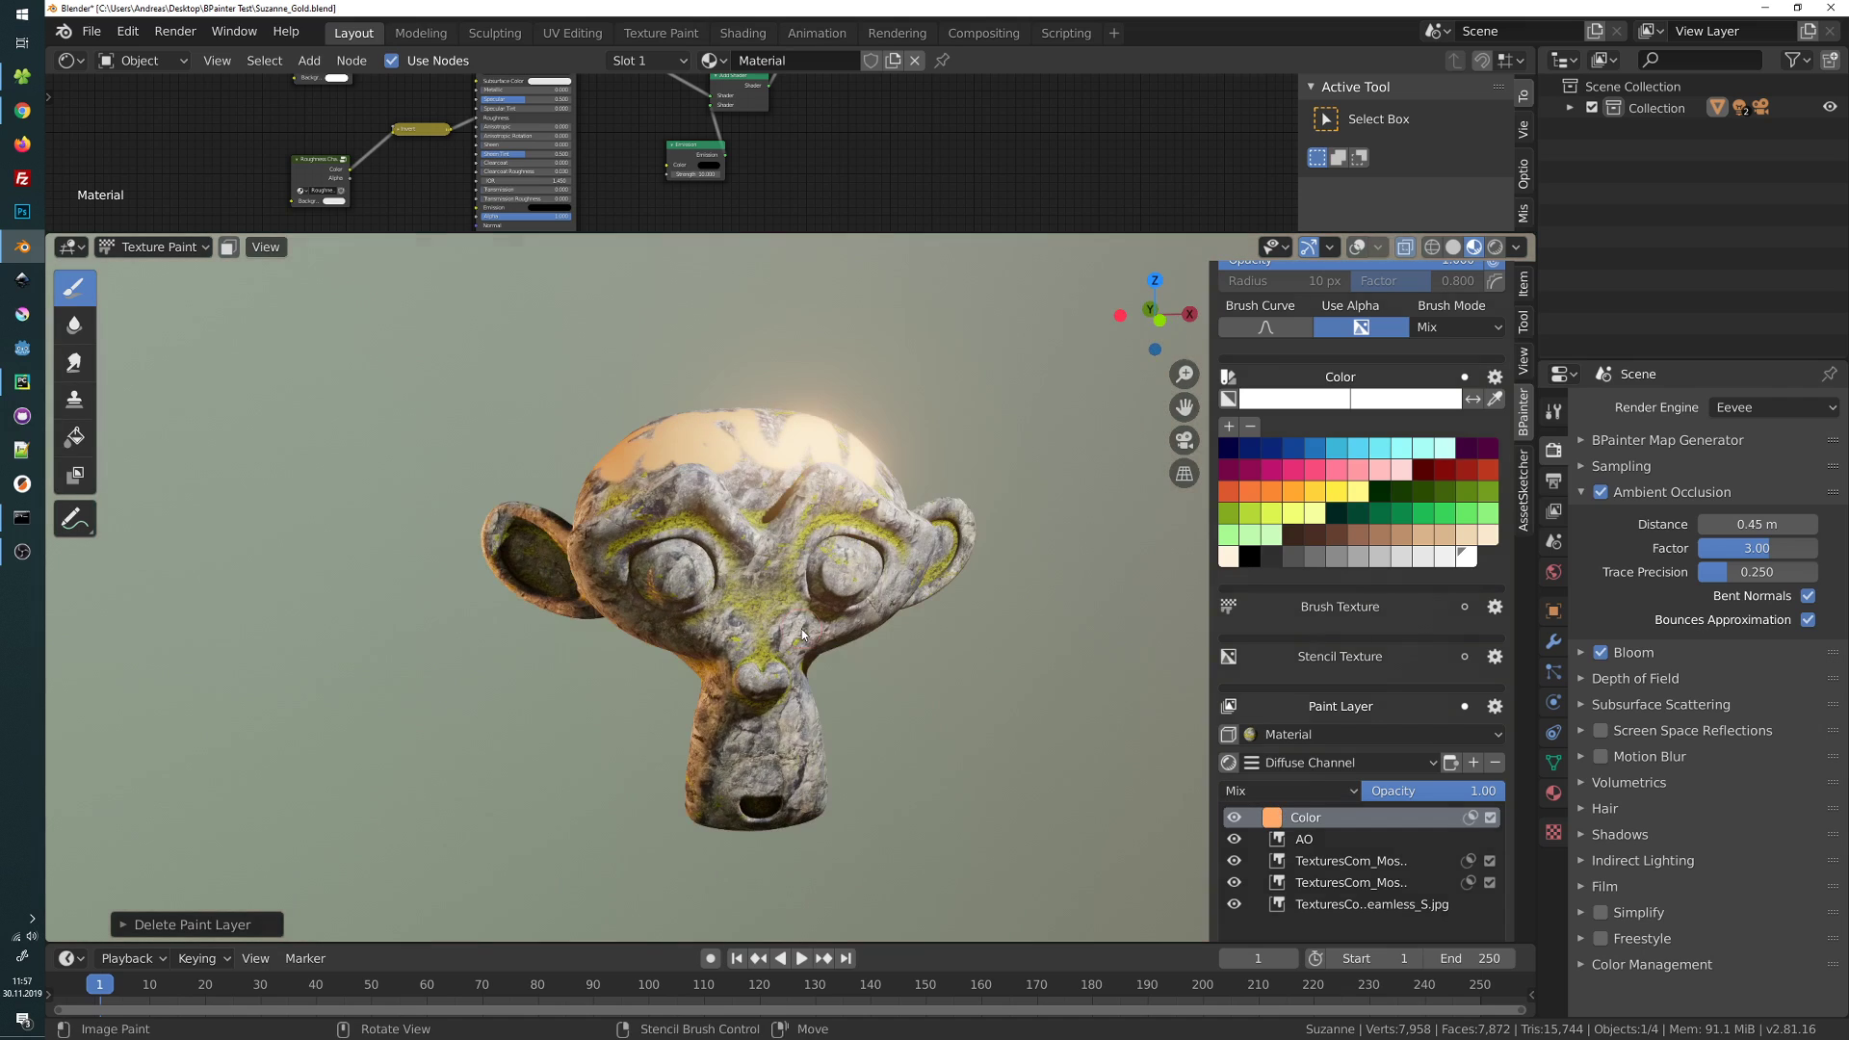
# Change the Color layer to a strongly saturated orange and check the painted area on the head
pyautogui.press('KP_1')
pyautogui.click(1265, 817)
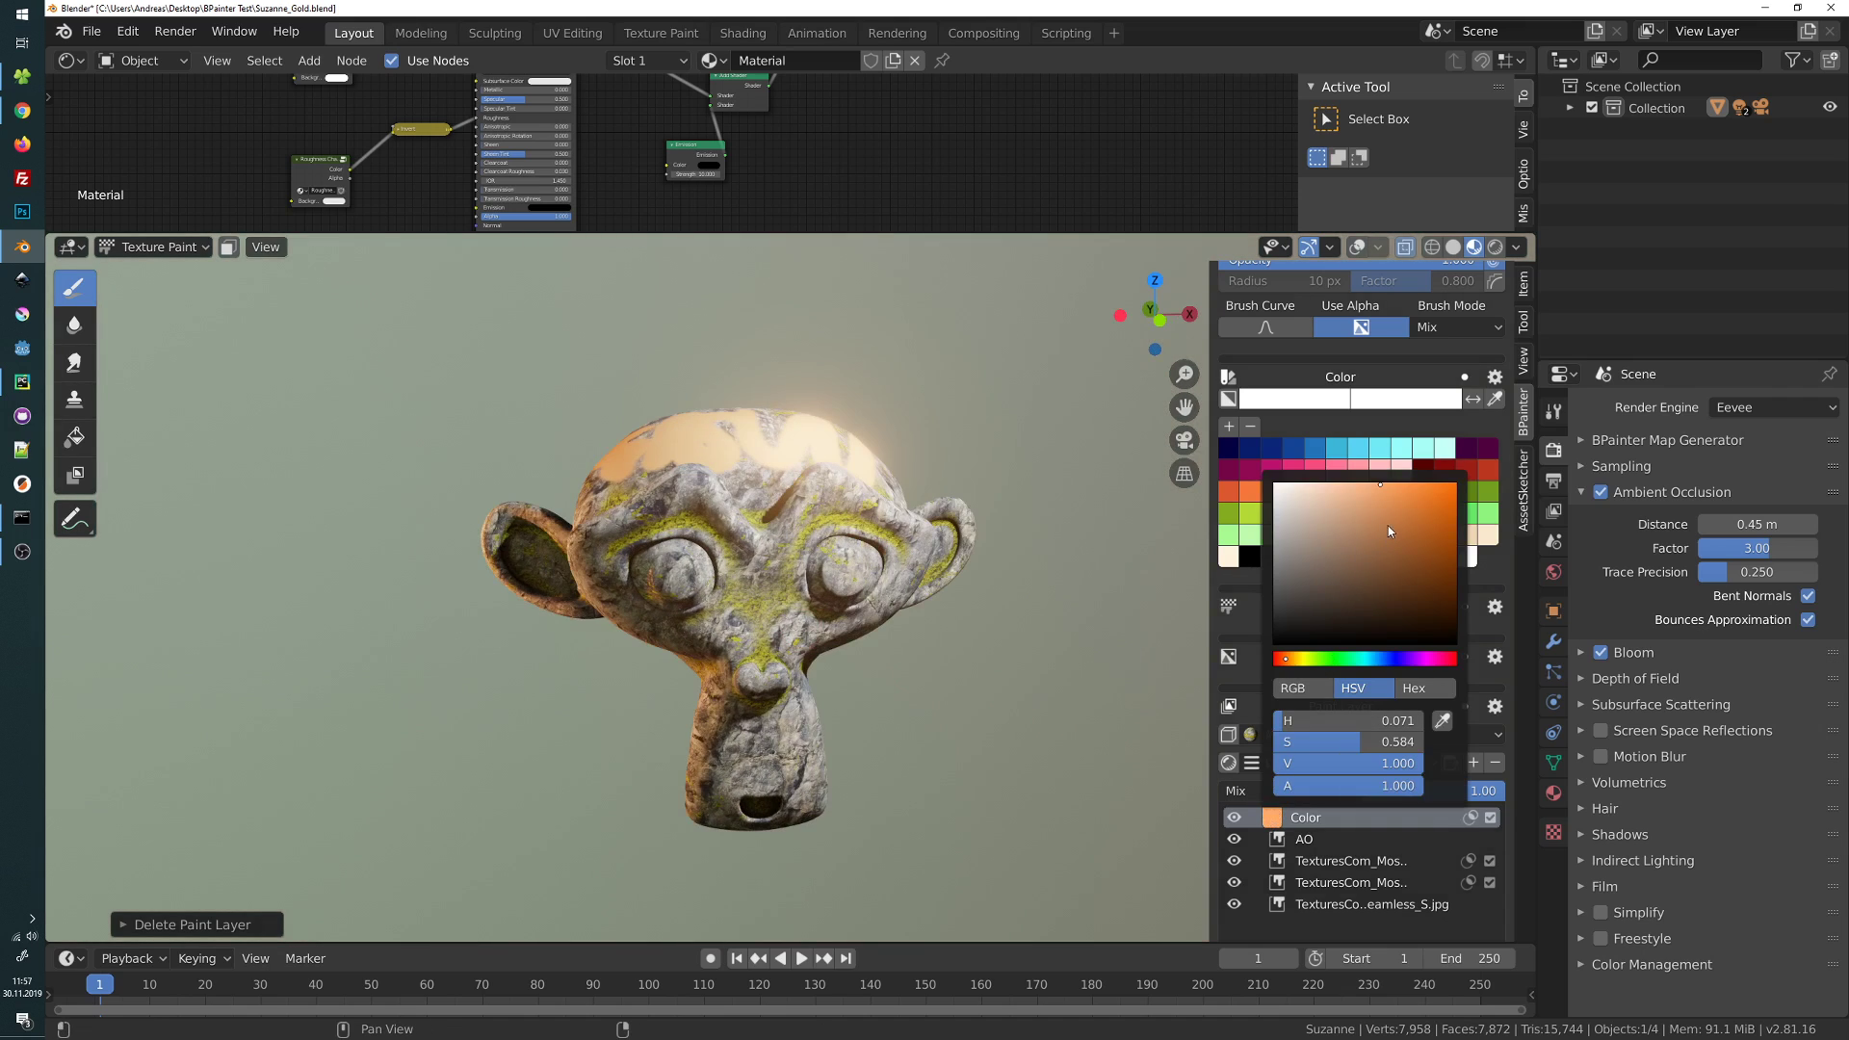
pyautogui.moveTo(1388, 526); pyautogui.dragTo(1449, 487)
pyautogui.moveTo(1057, 539); pyautogui.dragTo(887, 520, button='middle')
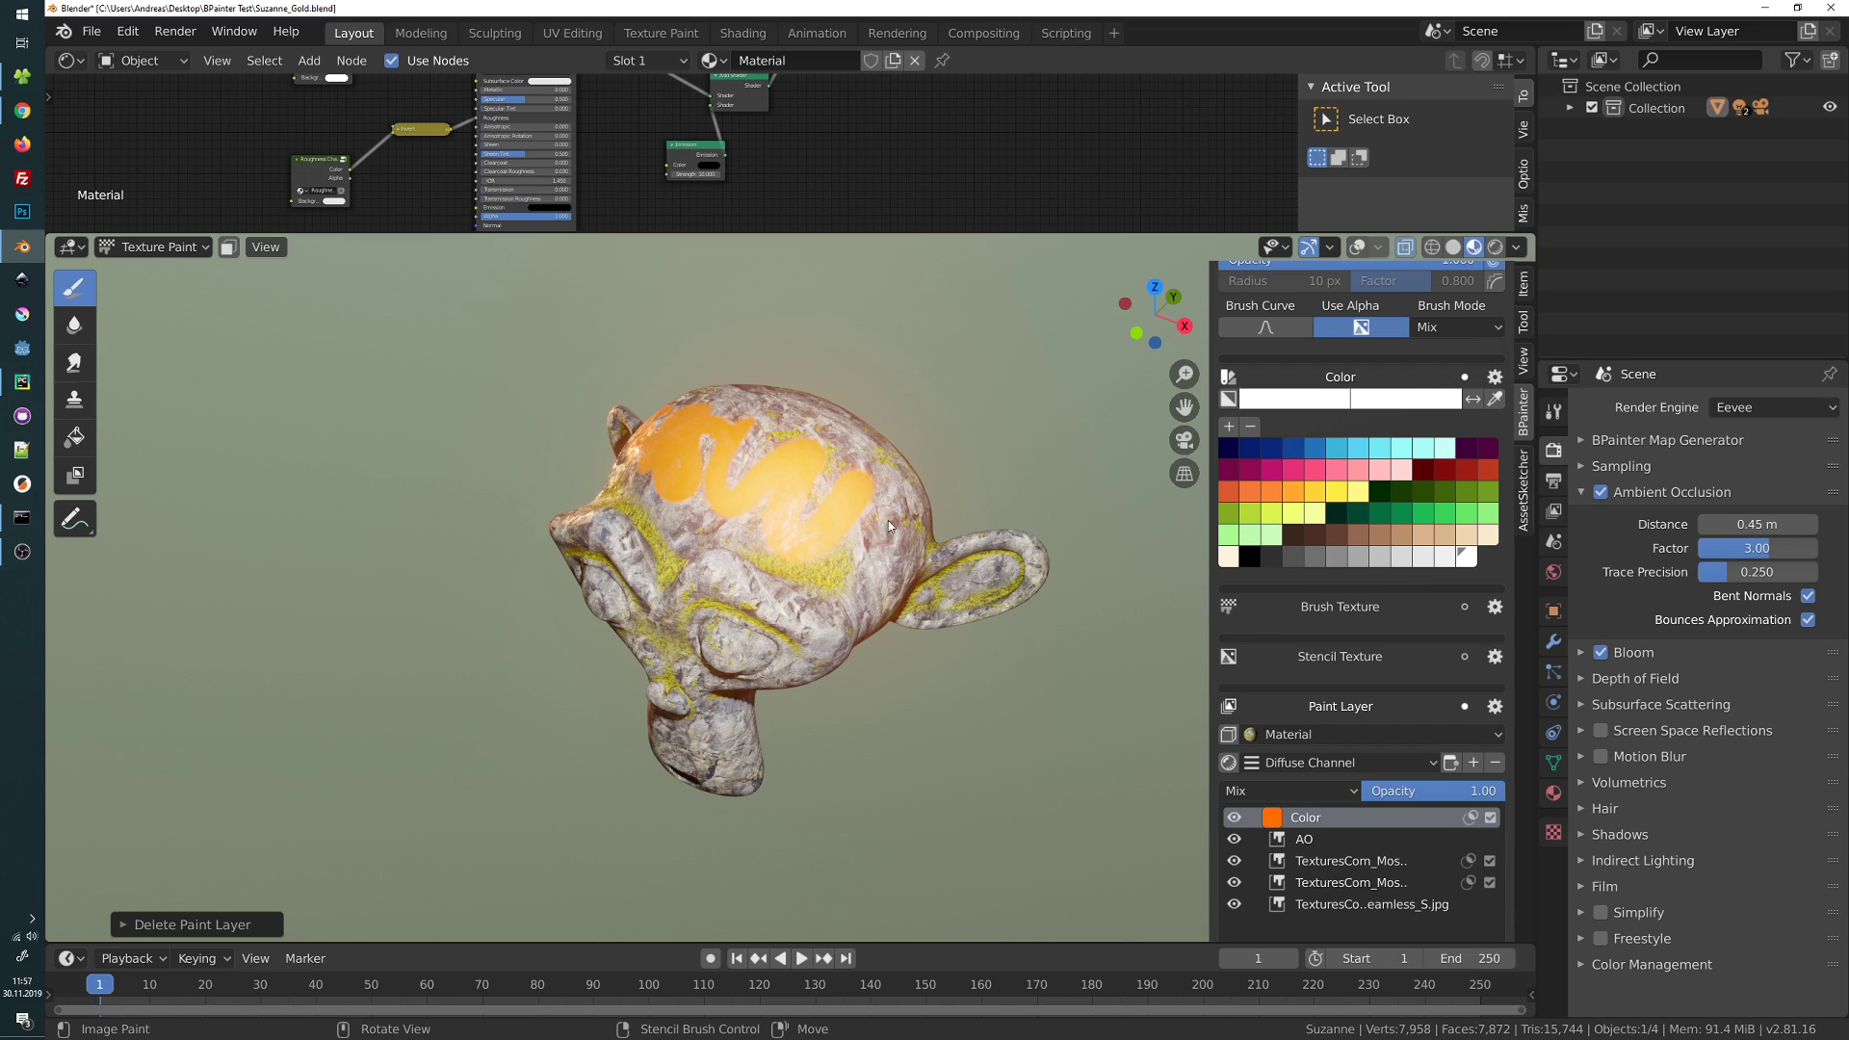
pyautogui.moveTo(928, 608); pyautogui.dragTo(968, 584, button='middle')
# Move the black stop of the GoldMask ramp closer to the white stop to sharpen the painted edges
pyautogui.click(1470, 817)
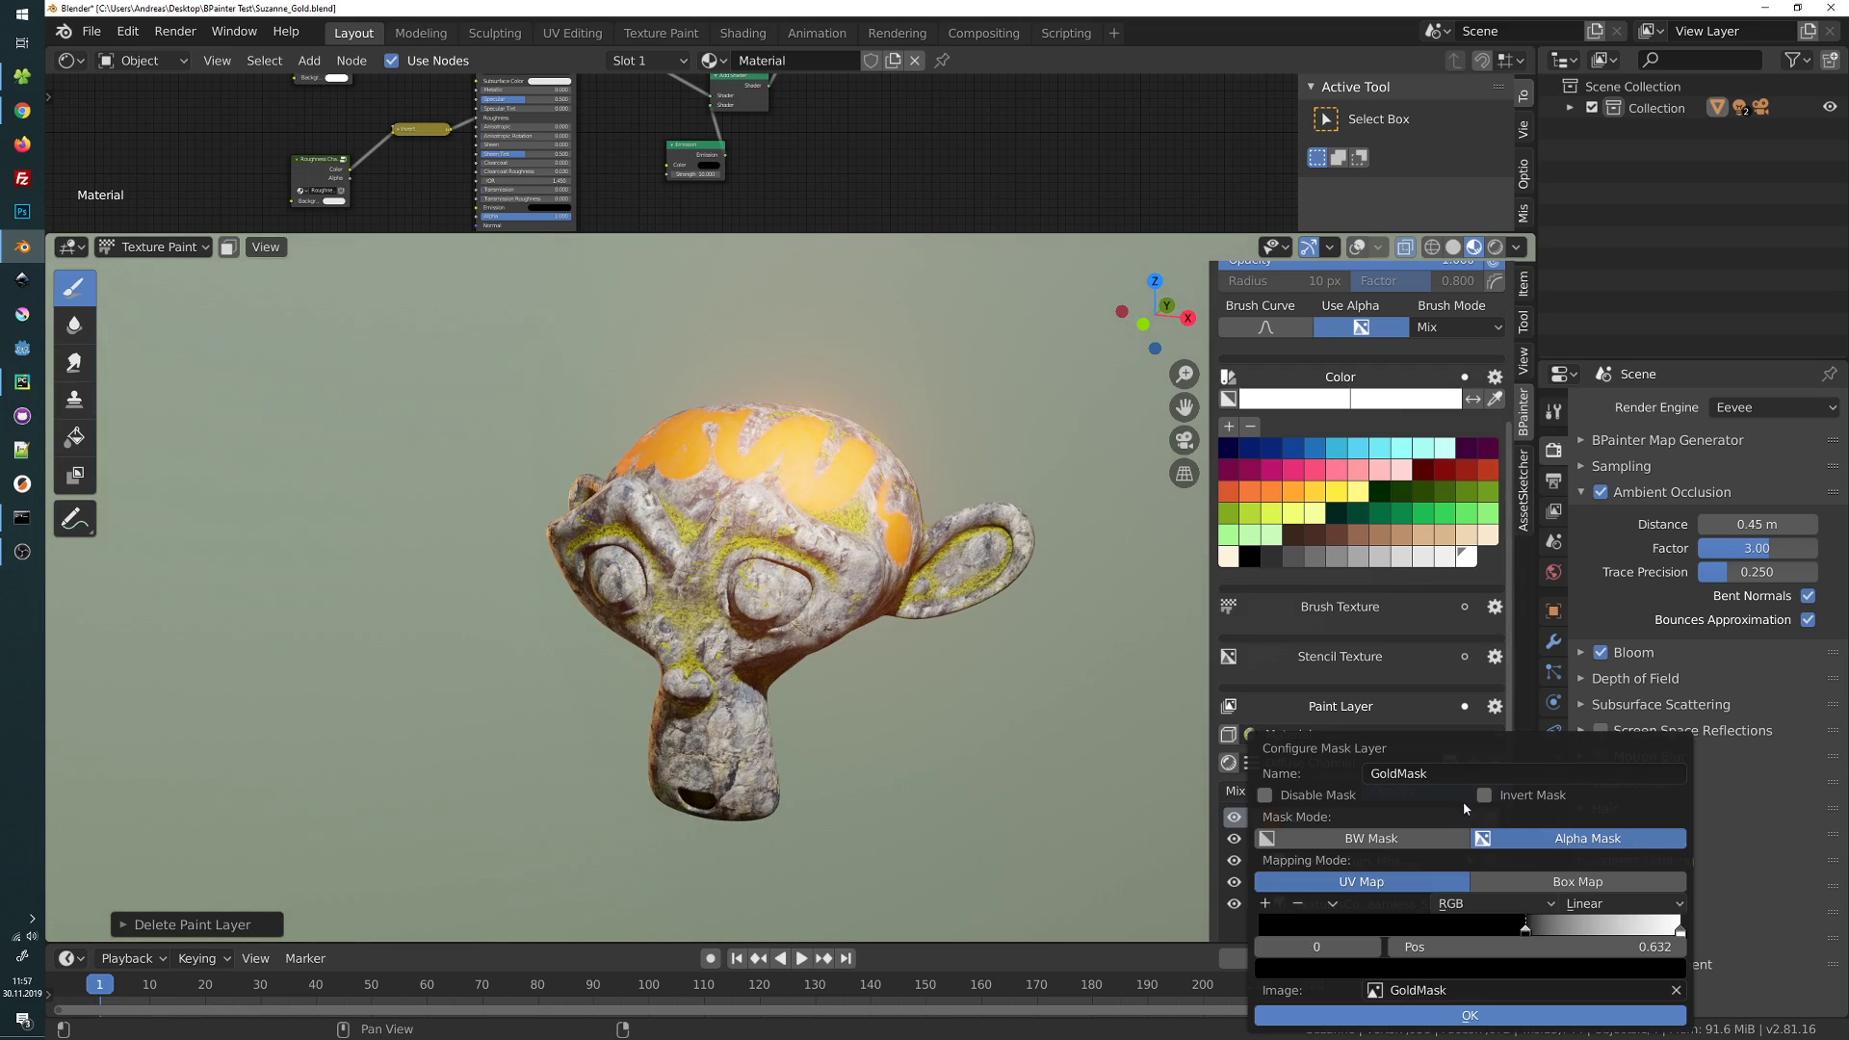
pyautogui.moveTo(1527, 924); pyautogui.dragTo(1600, 917)
pyautogui.click(927, 680)
pyautogui.moveTo(926, 678)
pyautogui.mouseDown(button='middle')
pyautogui.moveTo(871, 683)
pyautogui.moveTo(905, 674)
pyautogui.mouseUp(button='middle')
pyautogui.scroll(5, 925, 669)
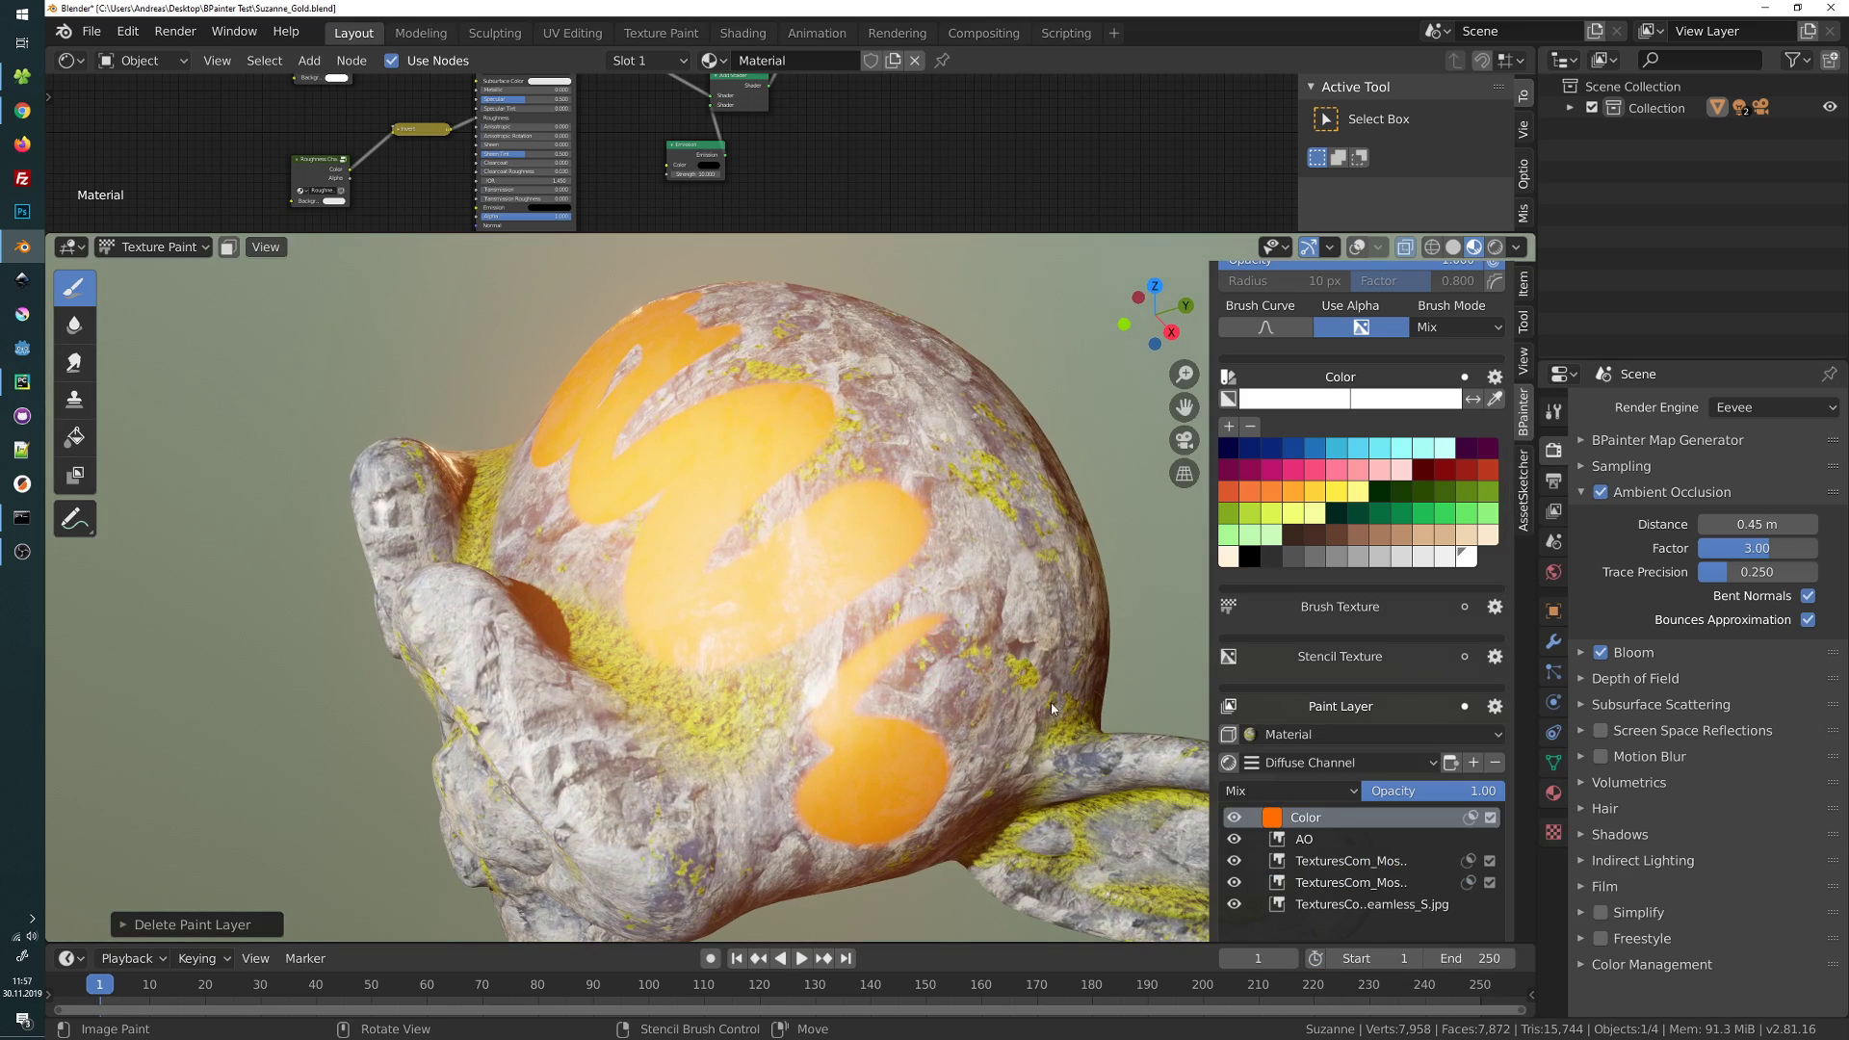
pyautogui.click(1469, 817)
pyautogui.moveTo(1625, 932)
pyautogui.mouseDown()
pyautogui.moveTo(1387, 930)
pyautogui.moveTo(1589, 929)
pyautogui.moveTo(1557, 909)
pyautogui.moveTo(1634, 922)
pyautogui.mouseUp()
pyautogui.scroll(-5, 811, 482)
pyautogui.moveTo(818, 577)
pyautogui.mouseDown(button='middle')
pyautogui.moveTo(836, 639)
pyautogui.moveTo(795, 577)
pyautogui.moveTo(815, 483)
pyautogui.moveTo(794, 495)
pyautogui.moveTo(810, 545)
pyautogui.moveTo(770, 572)
pyautogui.mouseUp(button='middle')
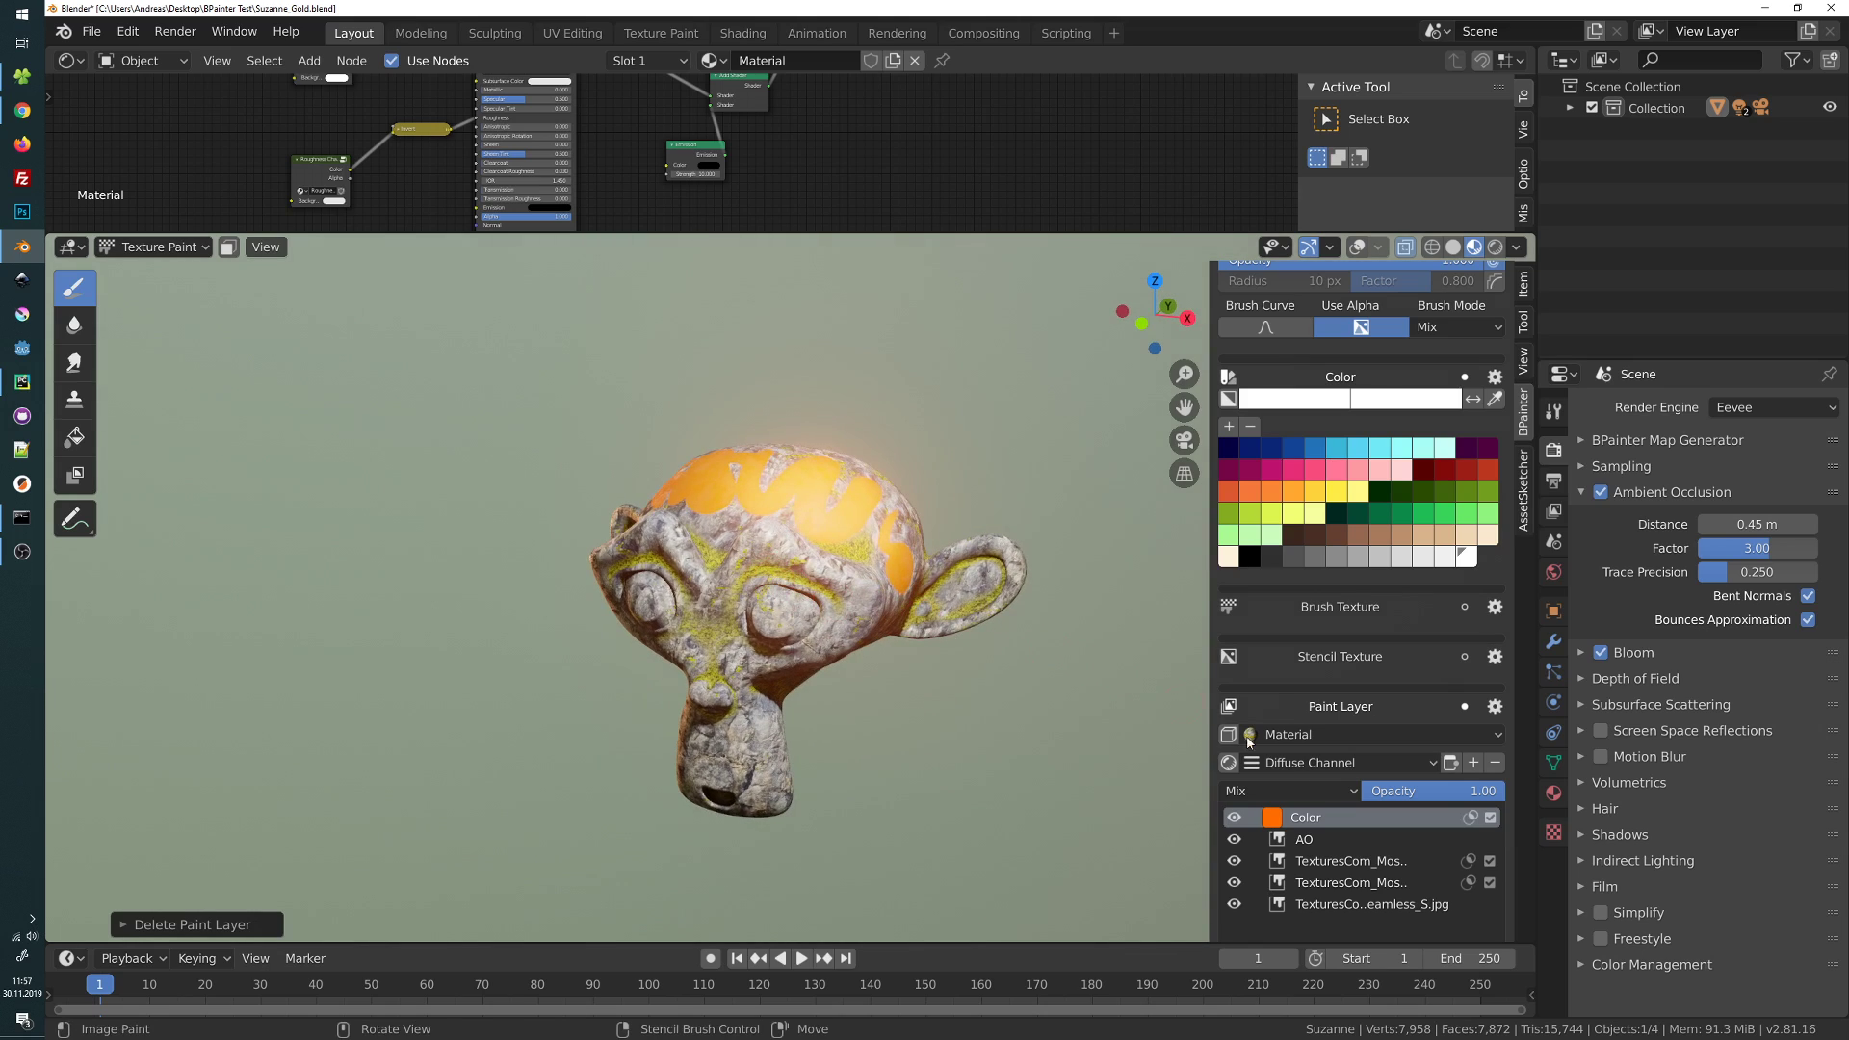
# Fine-tune the orange hue of the Diffuse Channel's Color layer and check the head from a slightly different angle
pyautogui.scroll(-3, 1340, 661)
pyautogui.click(1272, 670)
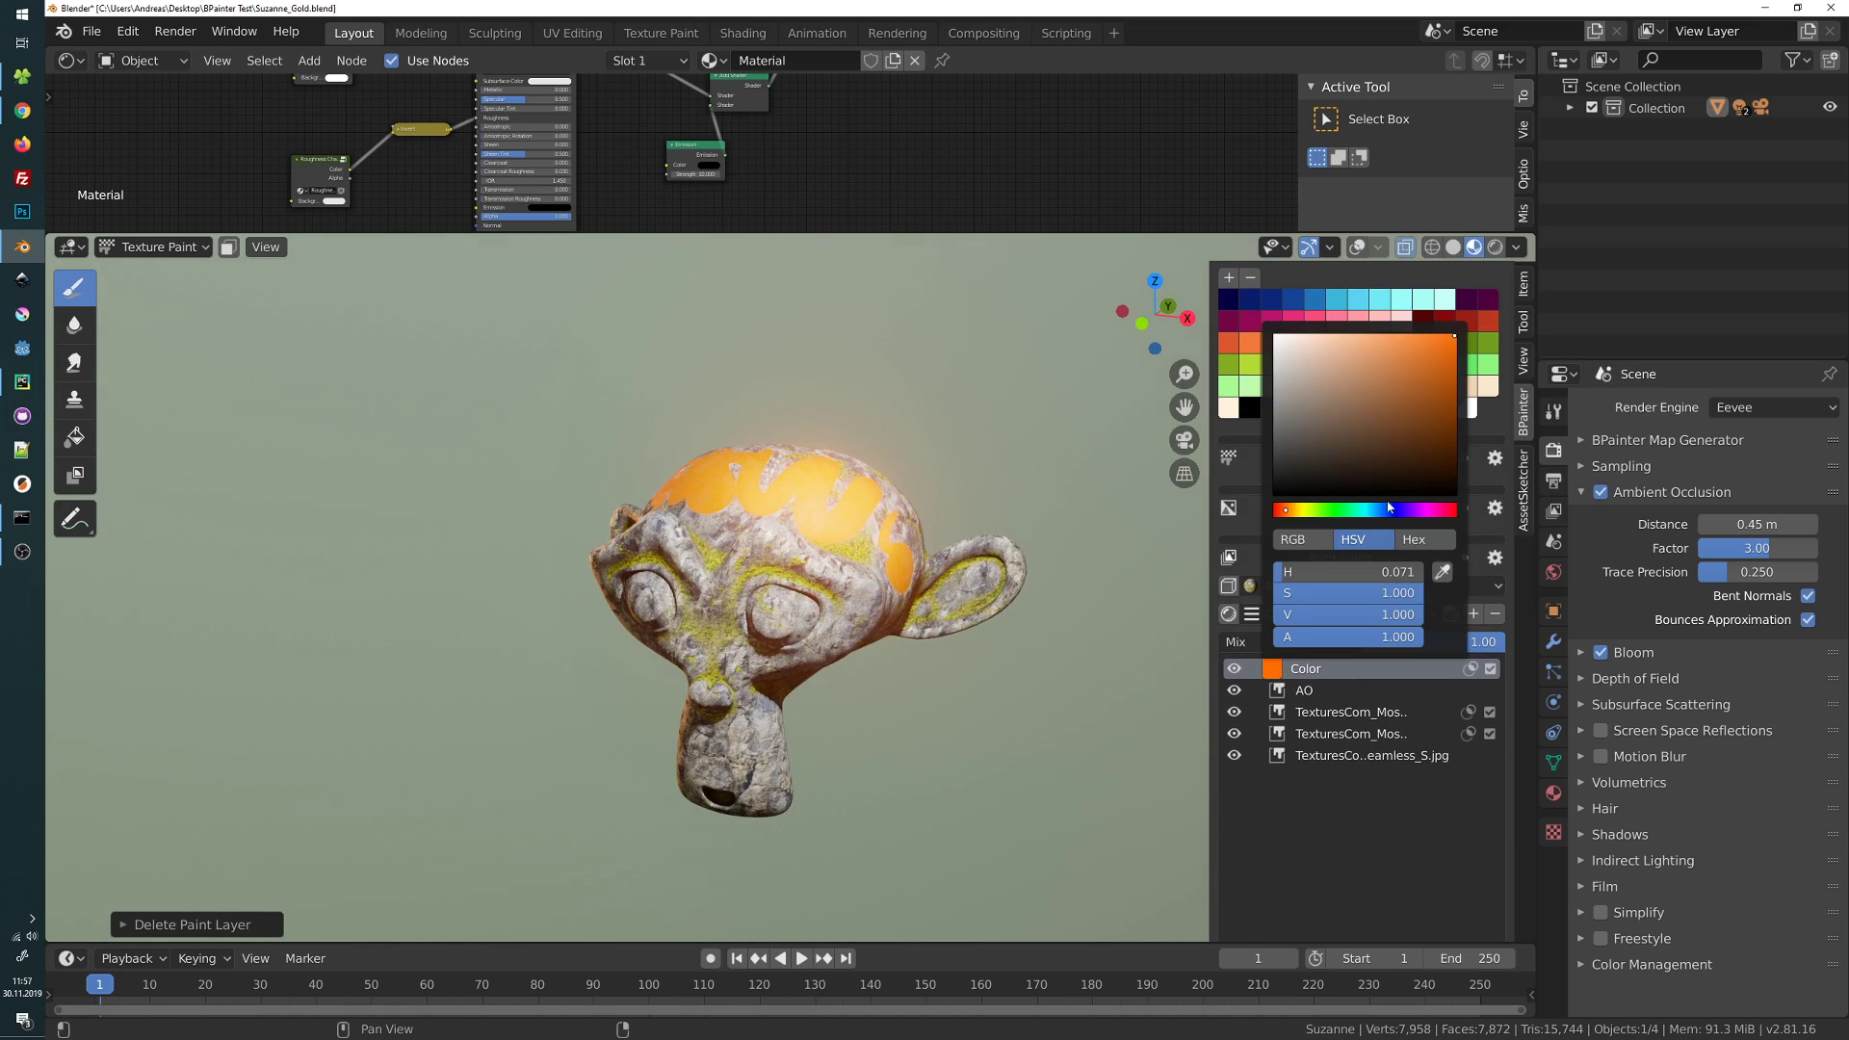
pyautogui.moveTo(1286, 510); pyautogui.dragTo(1284, 510)
pyautogui.moveTo(881, 695); pyautogui.dragTo(963, 680, button='middle')
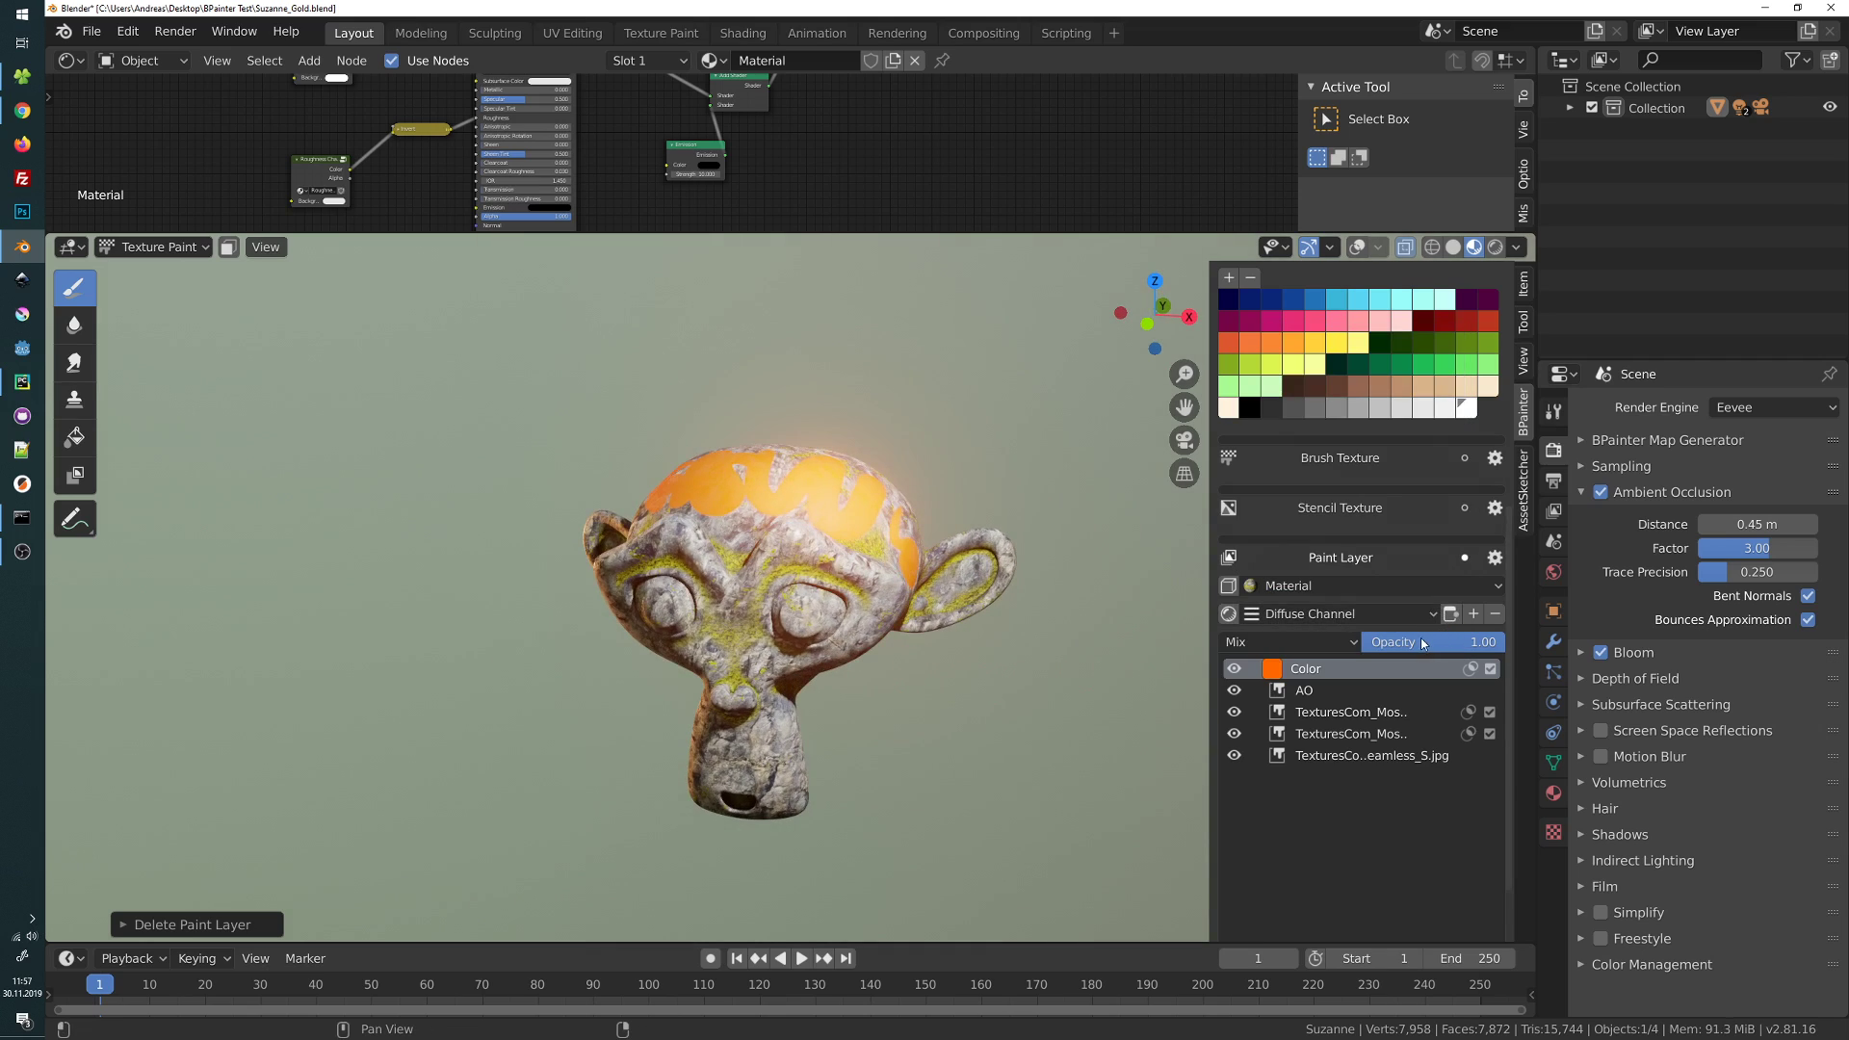
pyautogui.moveTo(1020, 643); pyautogui.dragTo(954, 669, button='middle')
# Create a new paint channel named "Metallic Channel" for the Metallic input of the Principled BSDF
pyautogui.click(1450, 613)
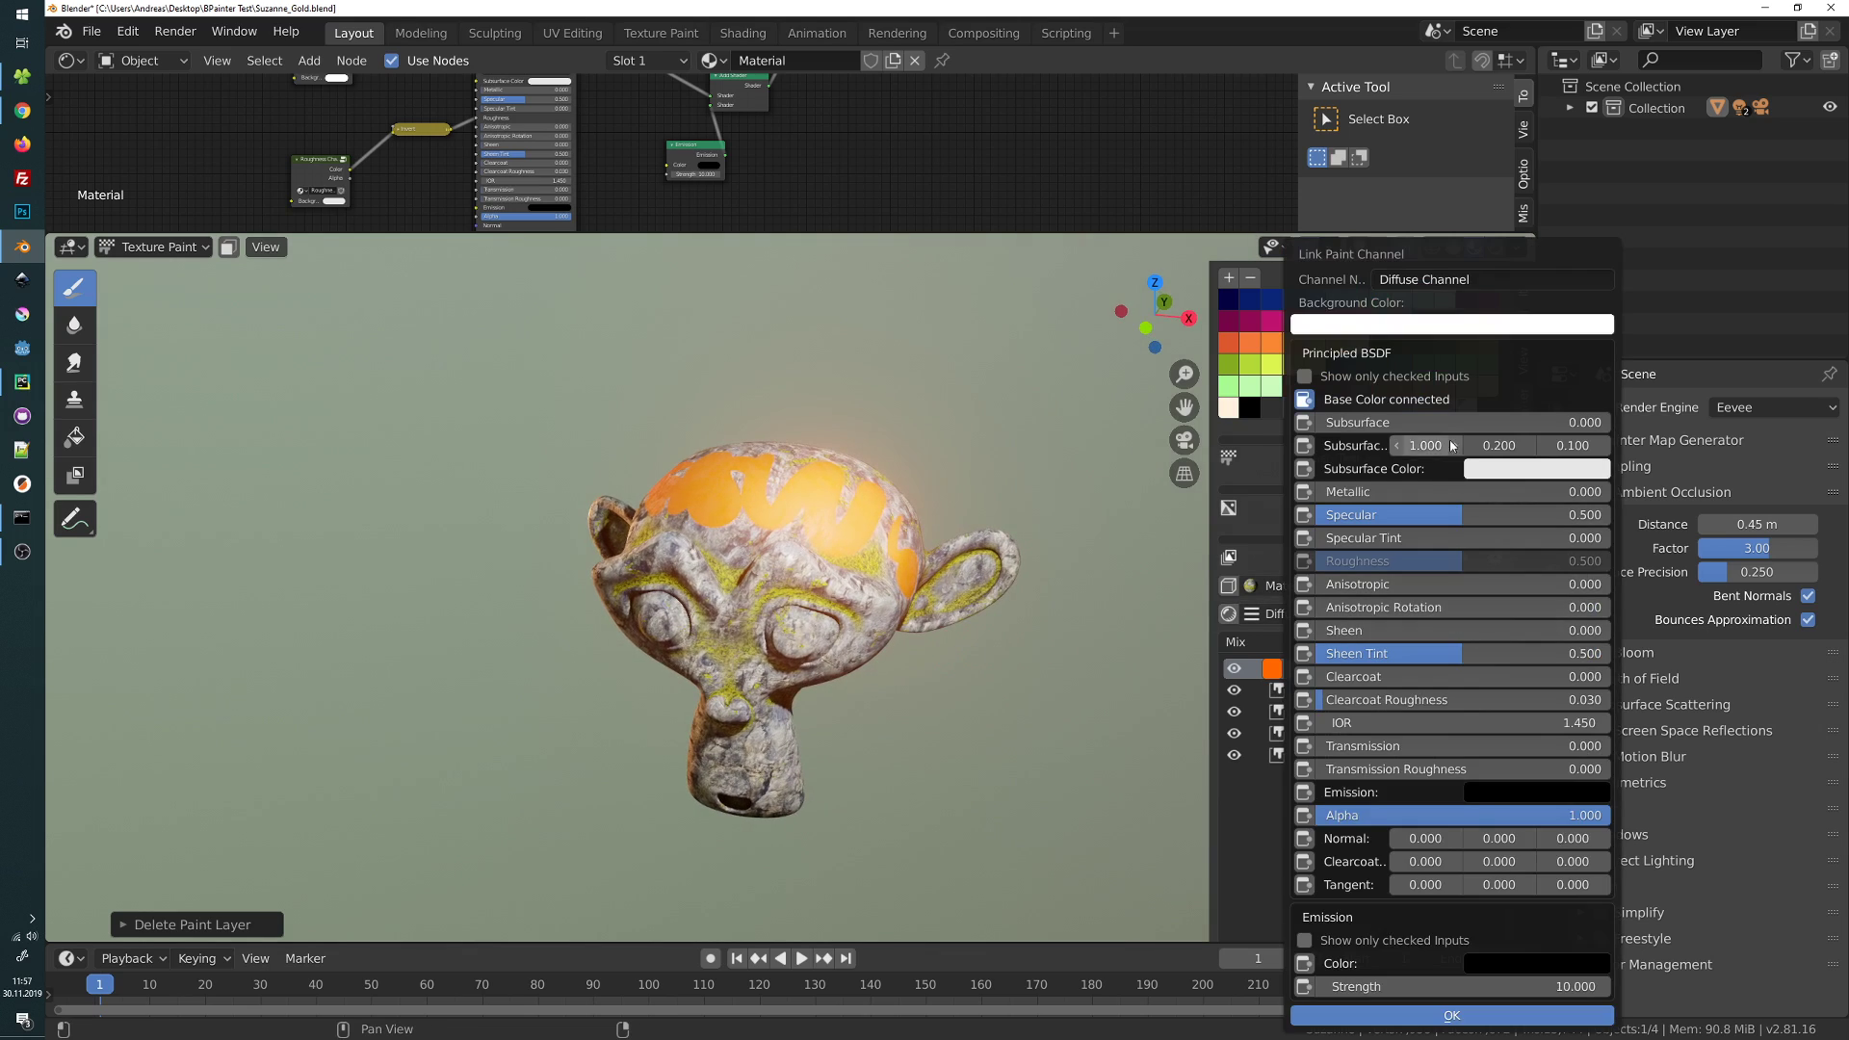
pyautogui.click(1473, 613)
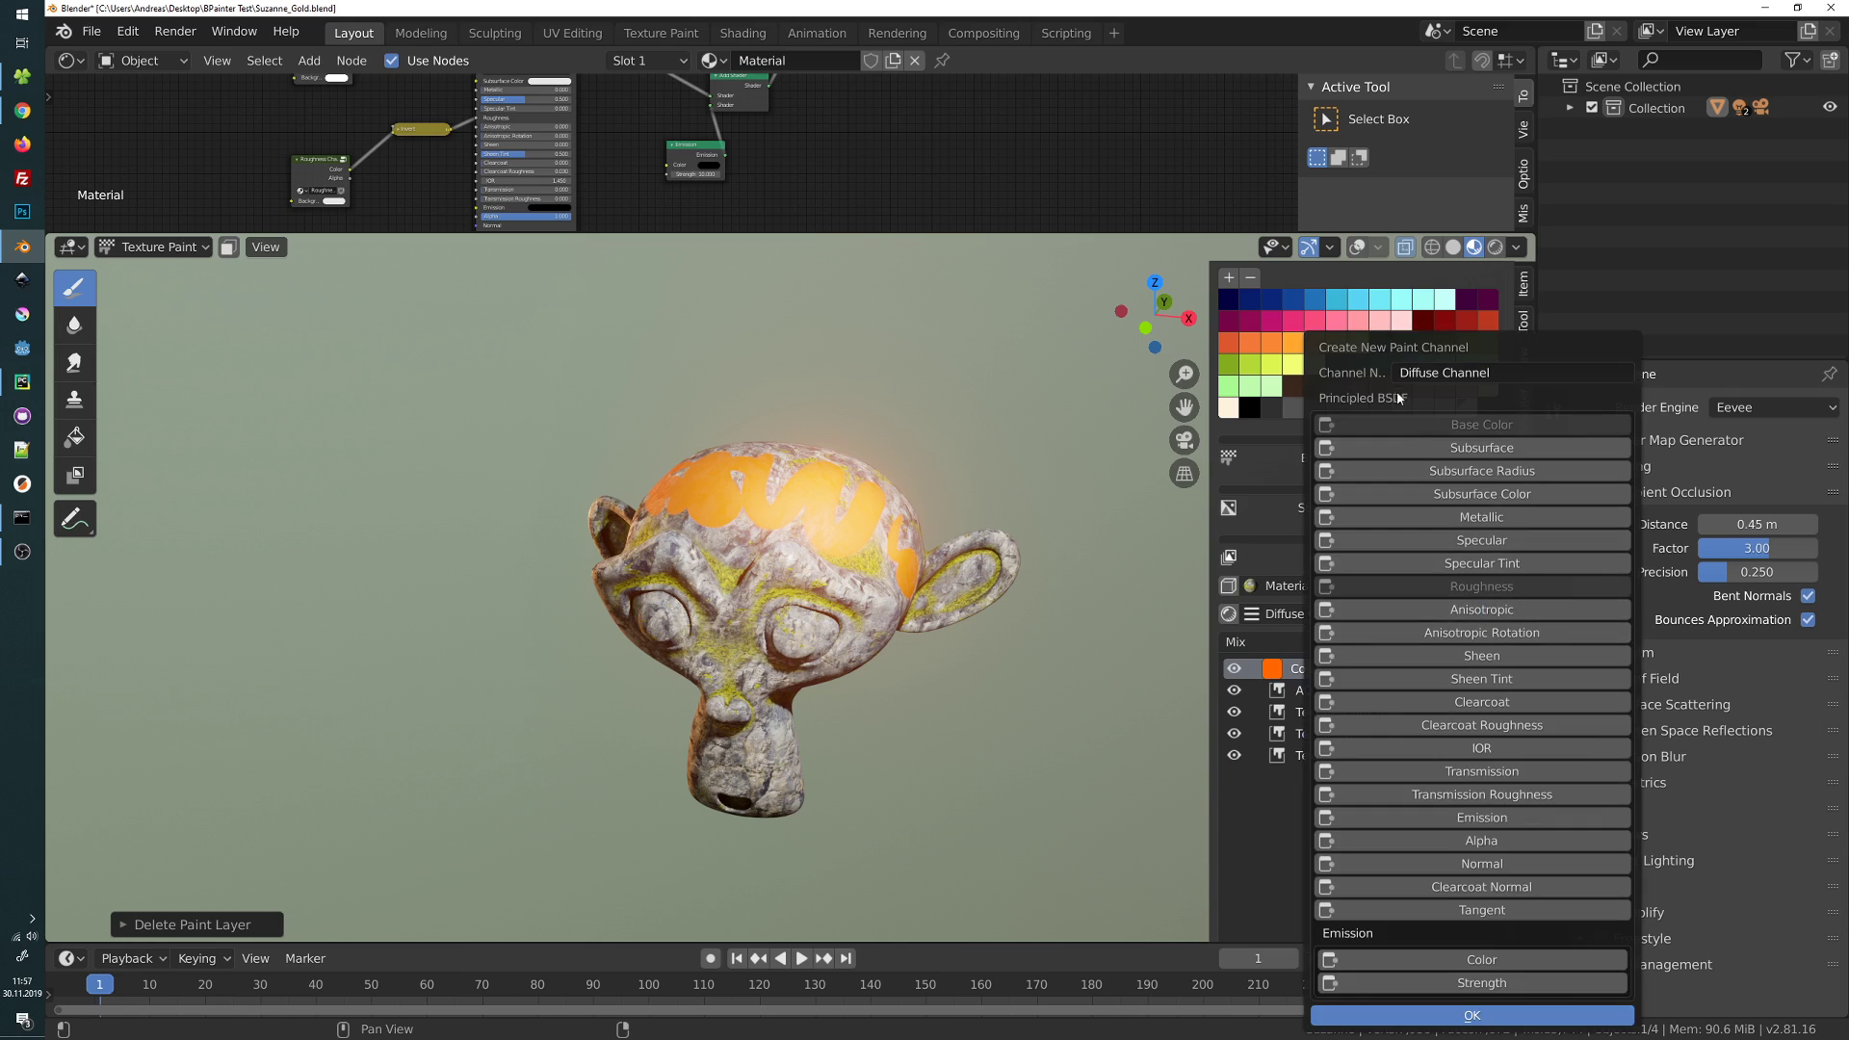
pyautogui.click(870, 292)
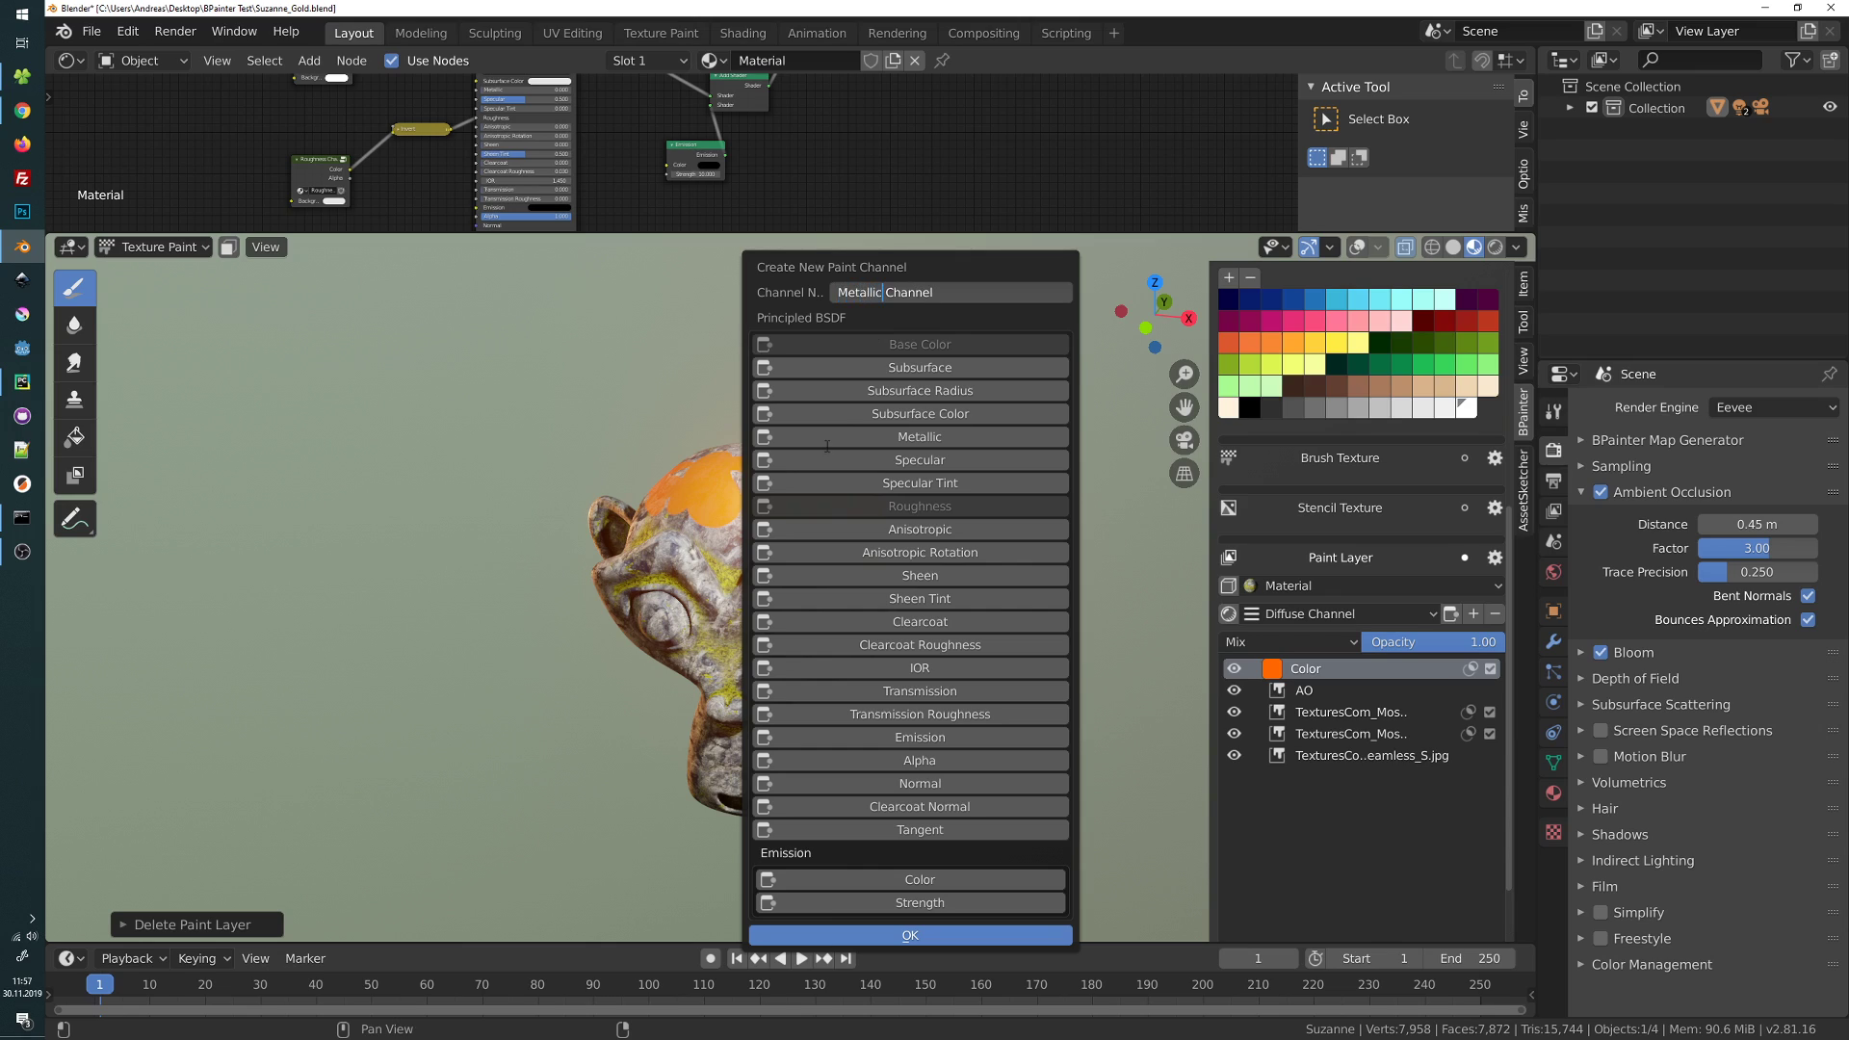
pyautogui.press('Return')
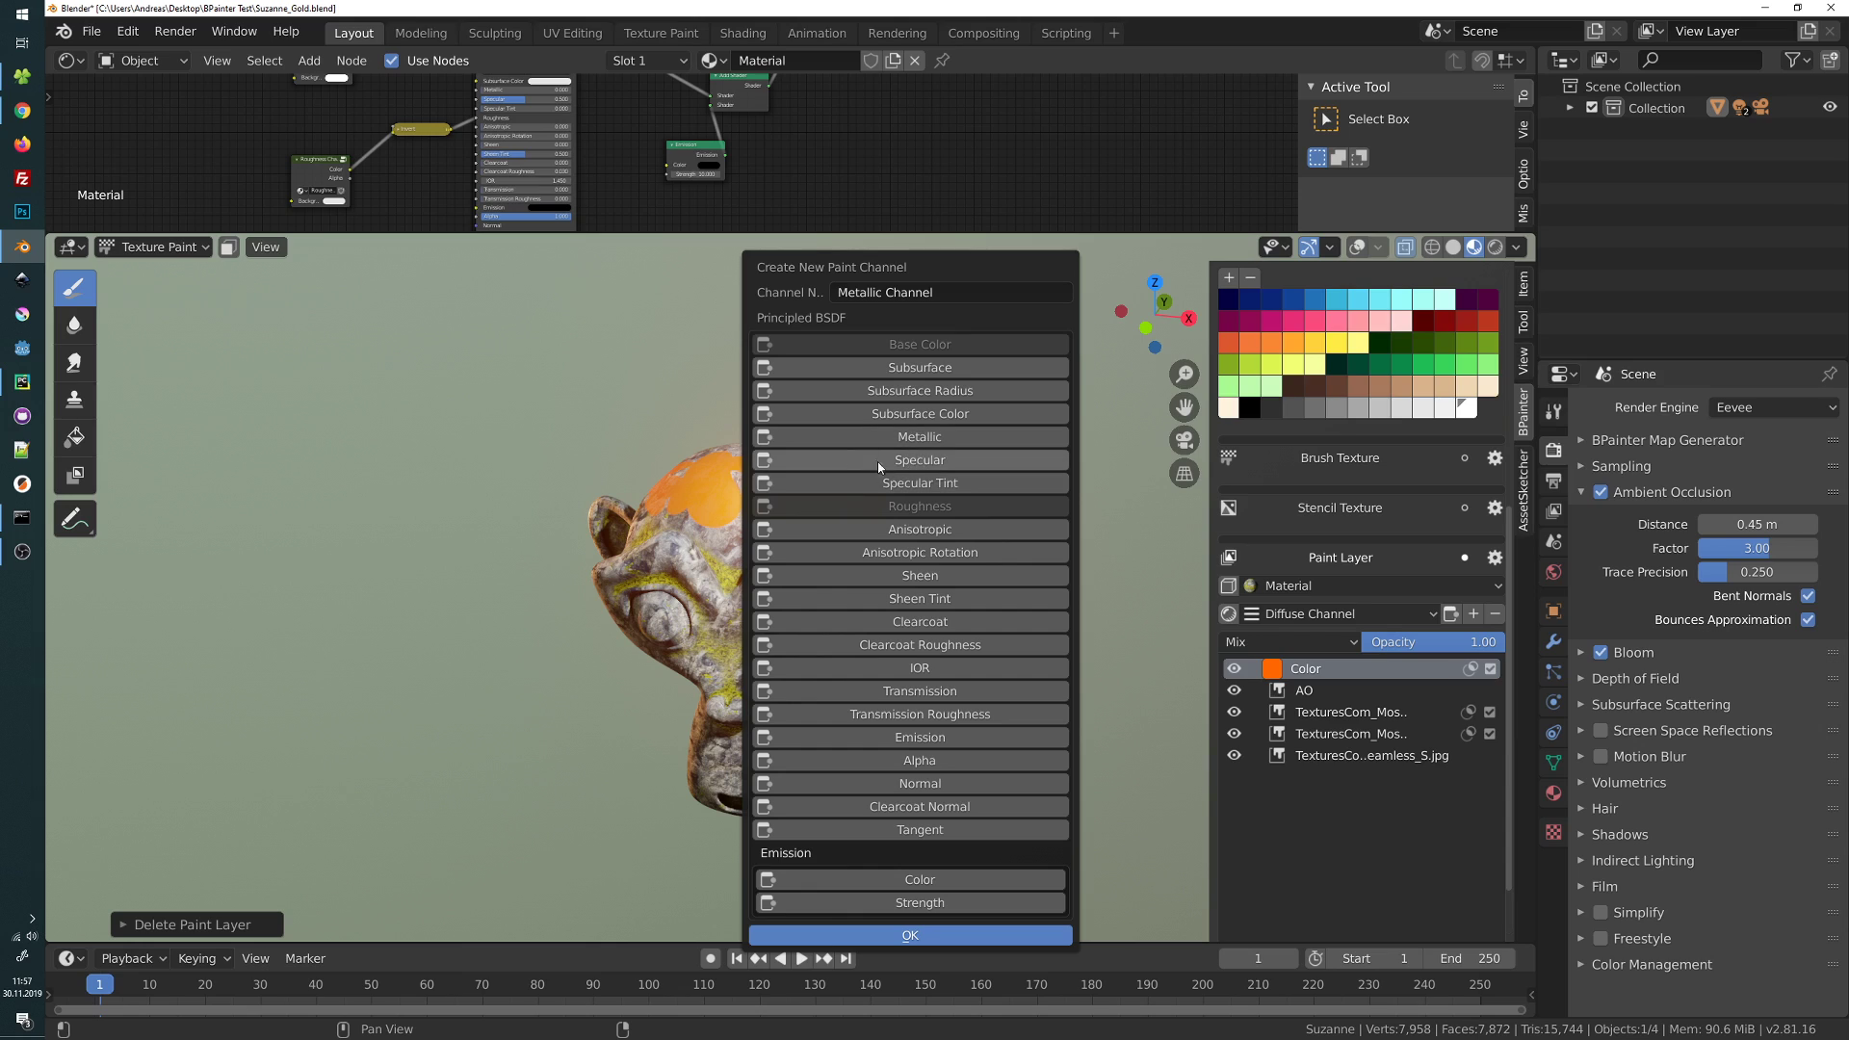
pyautogui.click(903, 436)
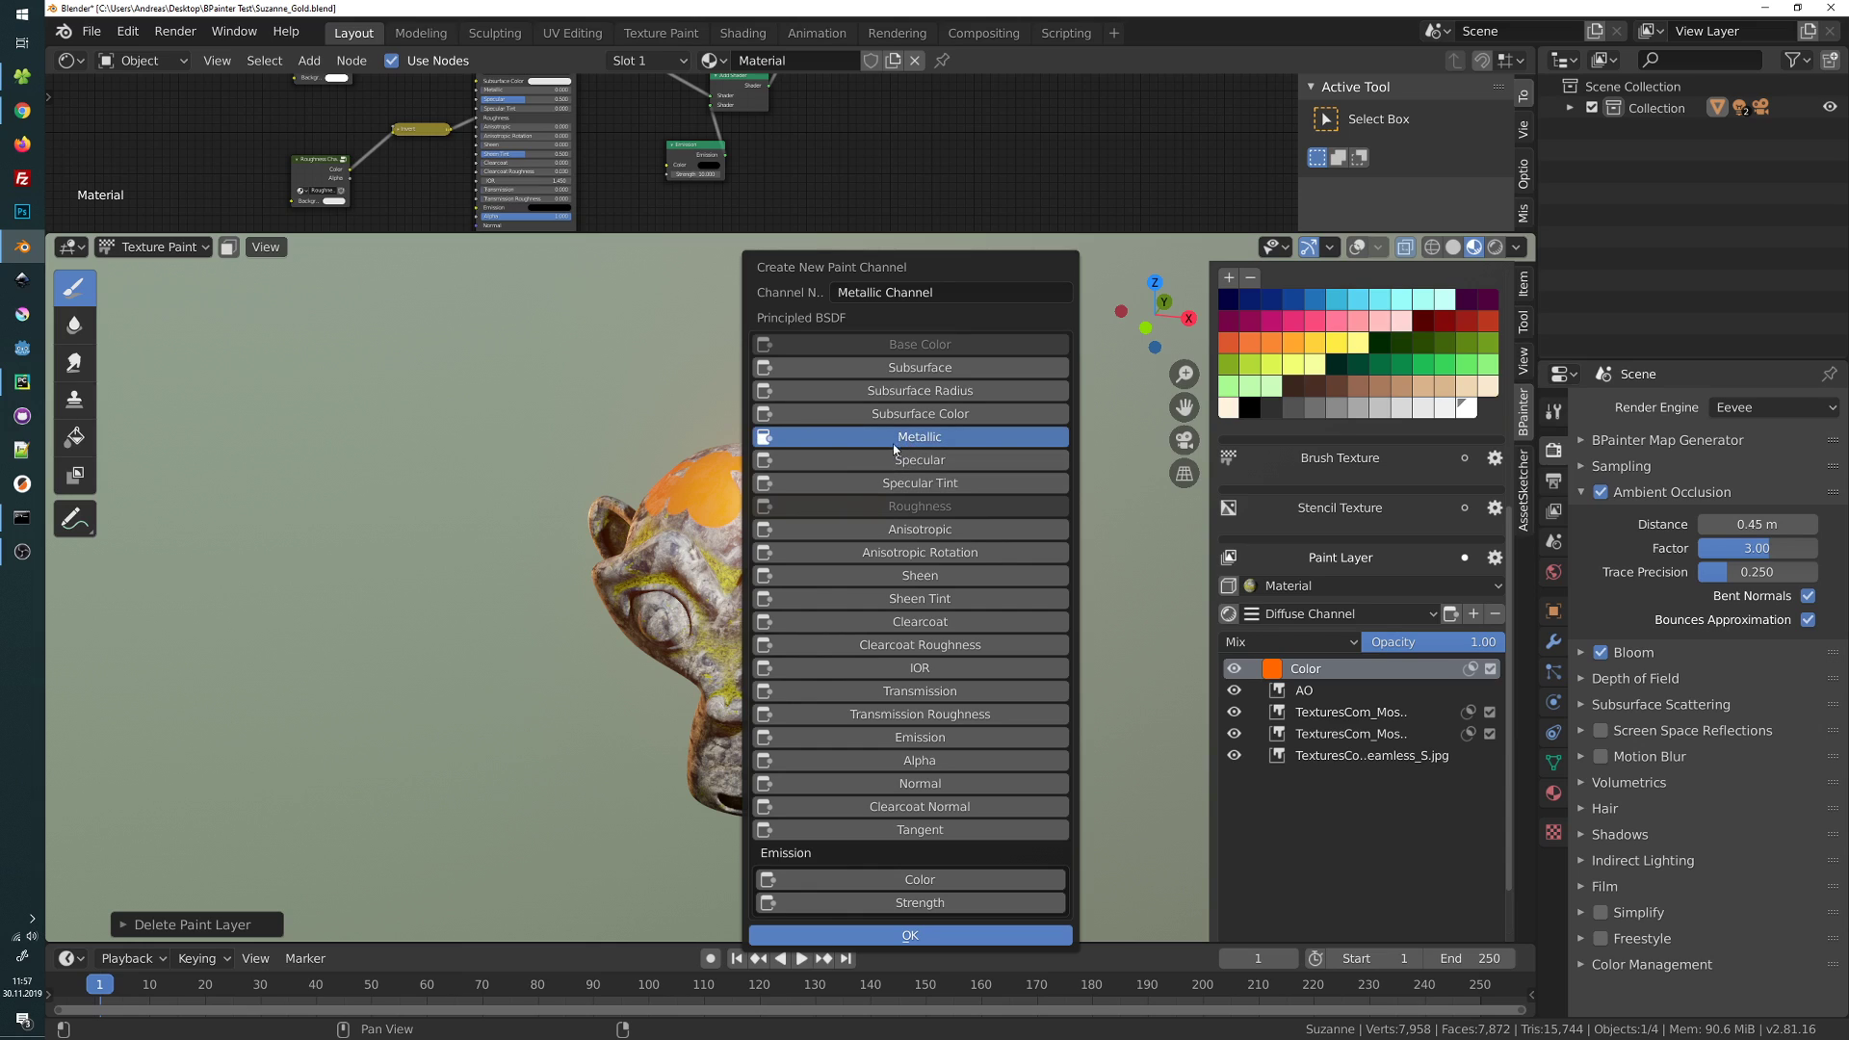
pyautogui.click(910, 935)
# Place the Metallic Channel node just below the Roughness Channel node in the material's node tree
pyautogui.moveTo(494, 137); pyautogui.dragTo(353, 212)
pyautogui.moveTo(383, 181); pyautogui.dragTo(360, 129, button='middle')
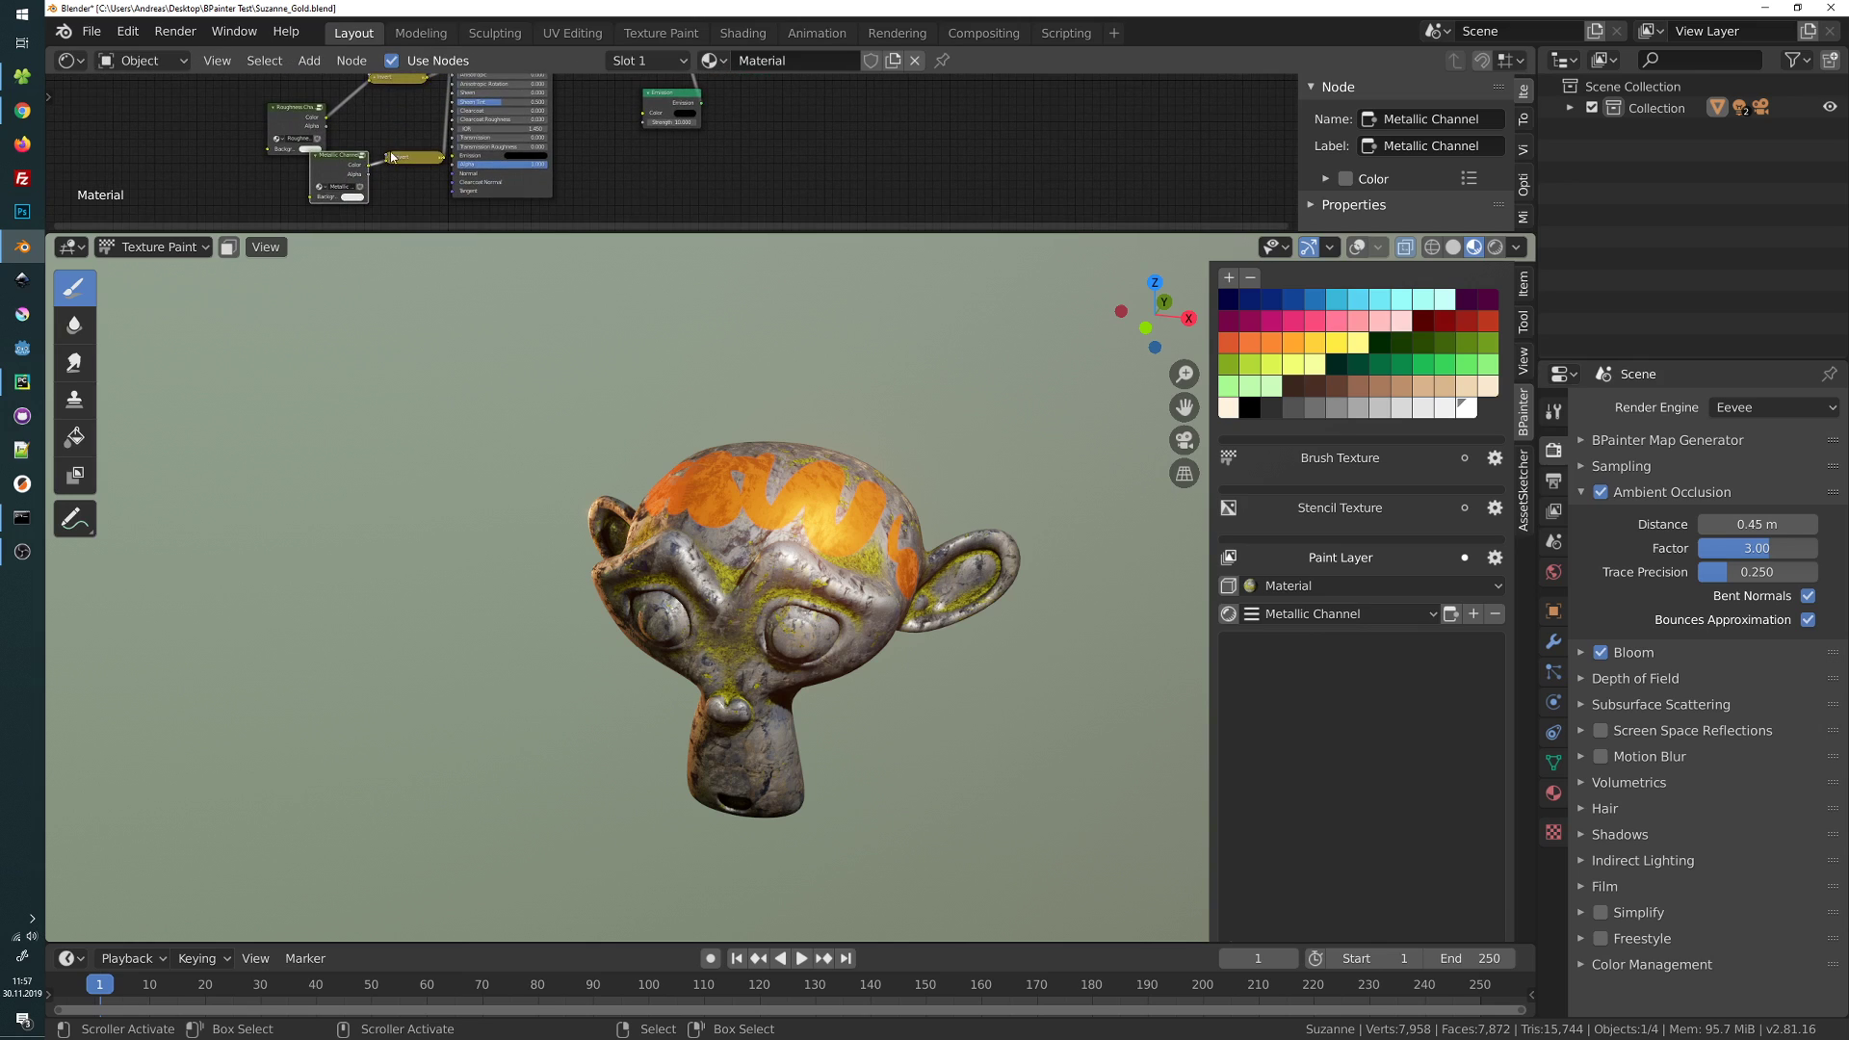
pyautogui.moveTo(333, 172); pyautogui.dragTo(328, 186)
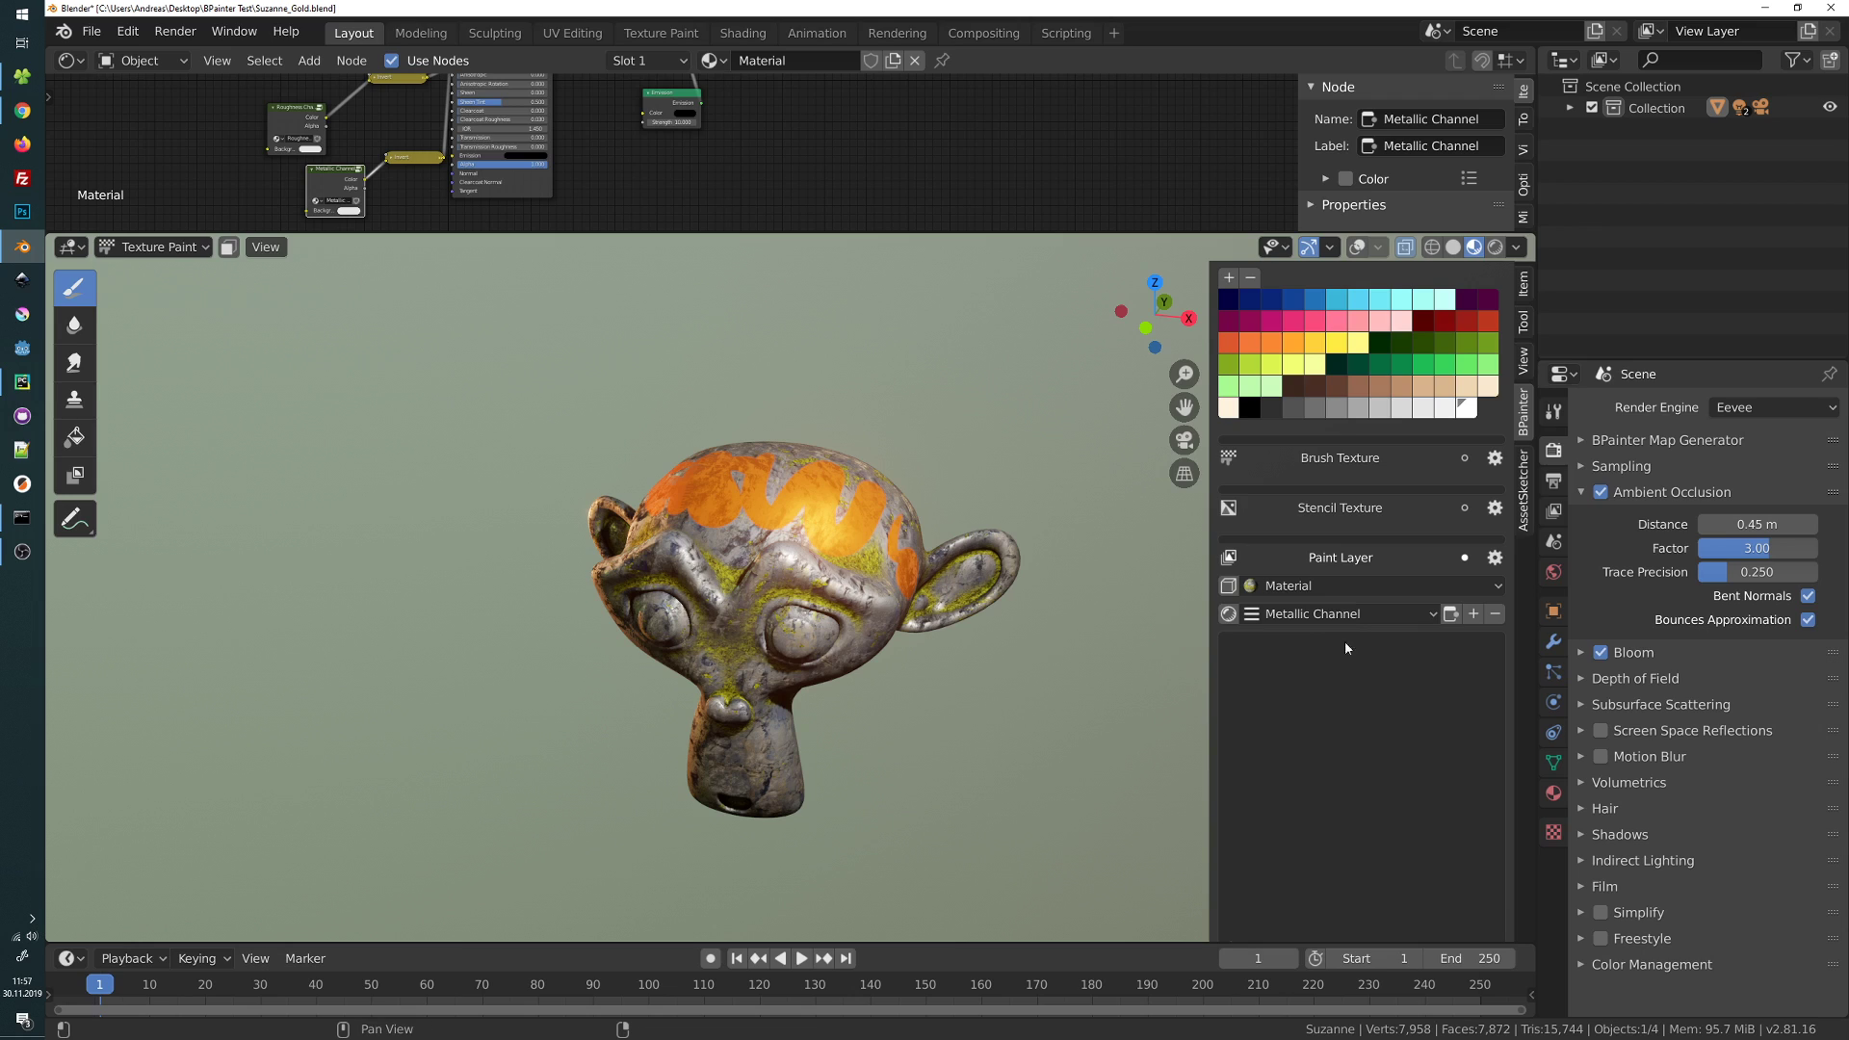
# Set the Metallic Channel's background color to black and check the head's surface
pyautogui.click(1451, 614)
pyautogui.click(1355, 327)
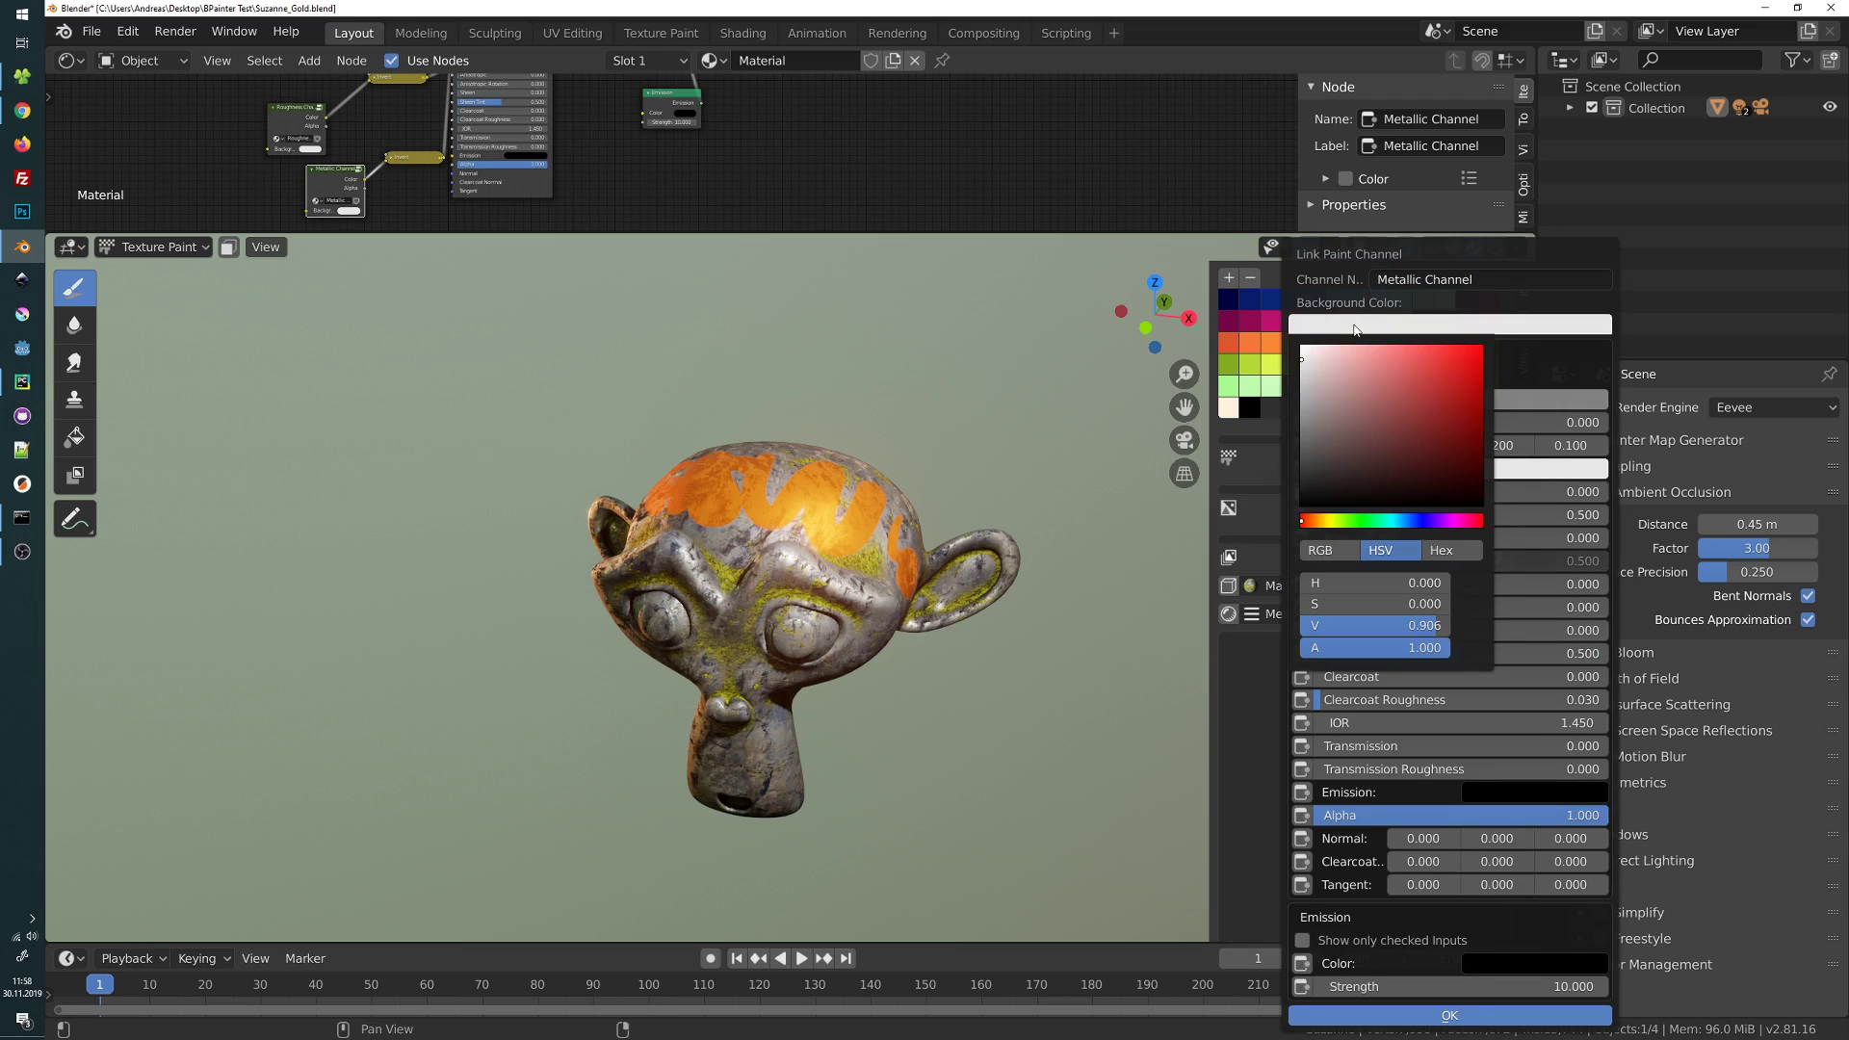
pyautogui.moveTo(1326, 385); pyautogui.dragTo(1243, 586)
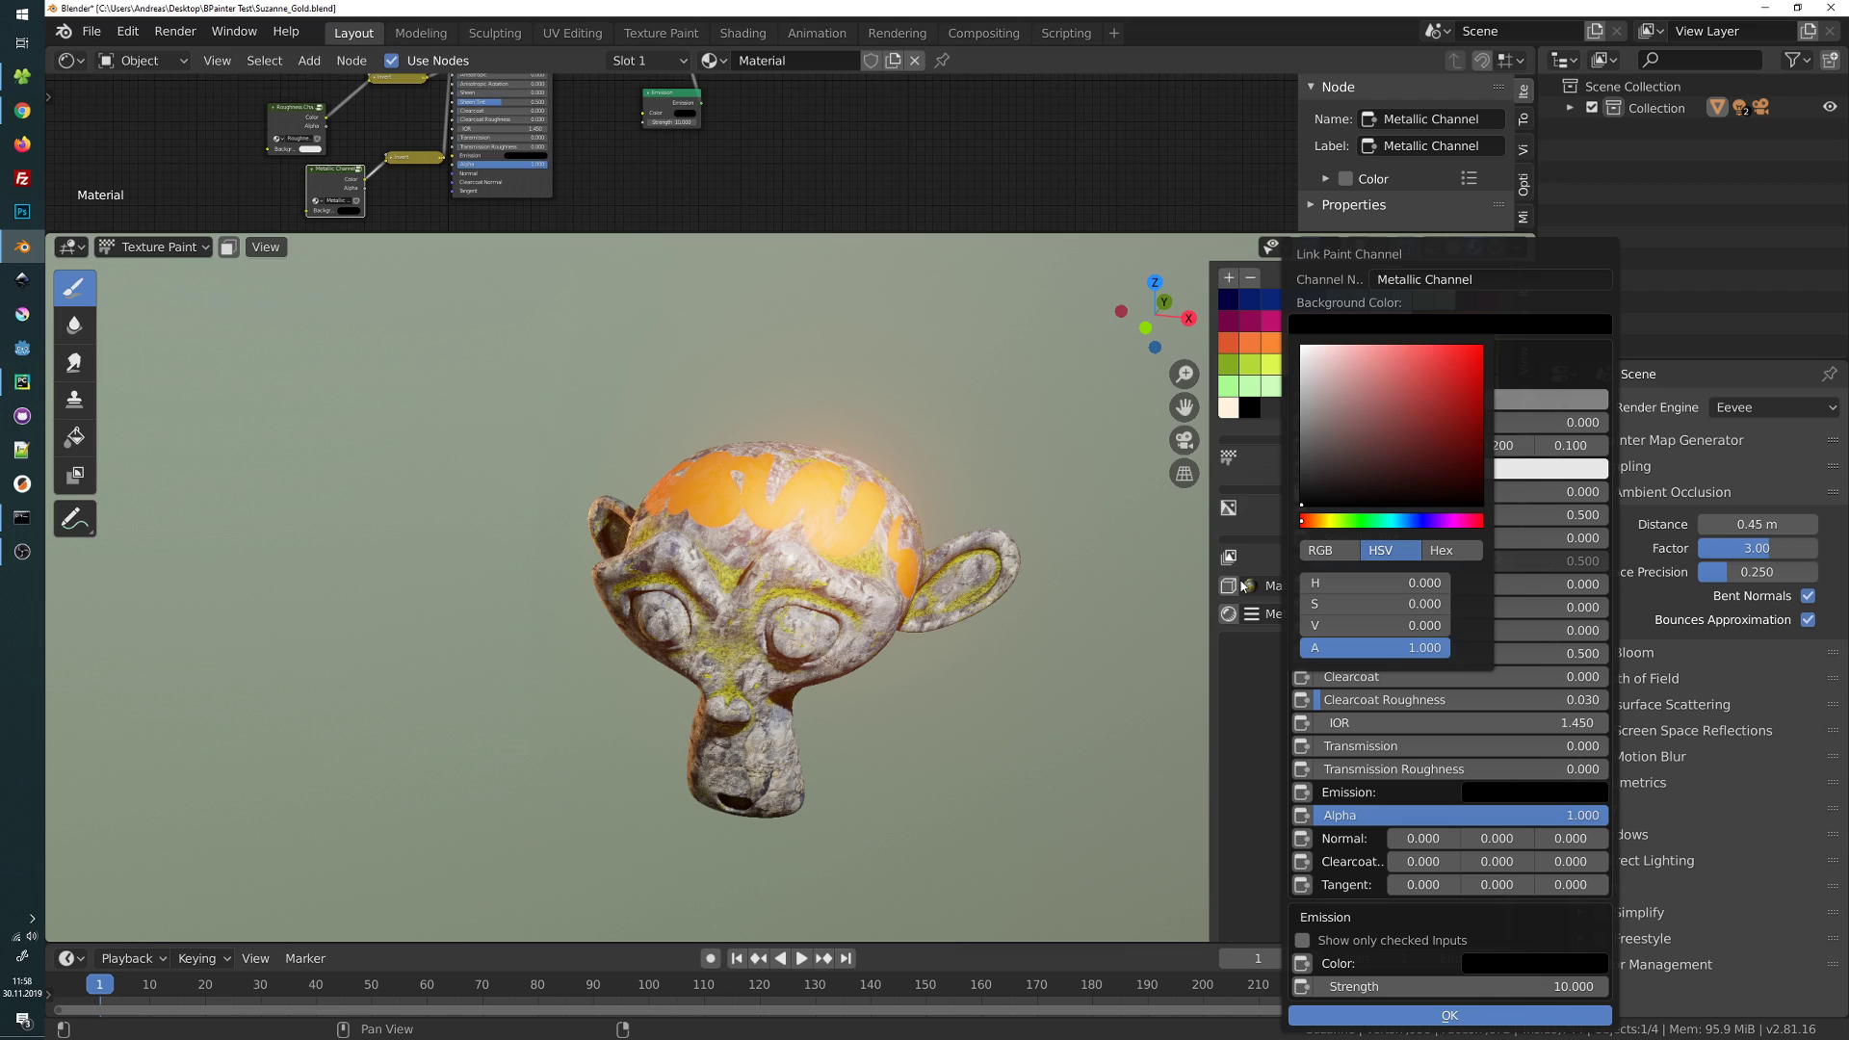
pyautogui.click(917, 699)
pyautogui.moveTo(917, 699)
pyautogui.mouseDown(button='middle')
pyautogui.moveTo(930, 707)
pyautogui.moveTo(906, 708)
pyautogui.mouseUp(button='middle')
pyautogui.moveTo(1272, 681); pyautogui.dragTo(1272, 627, button='middle')
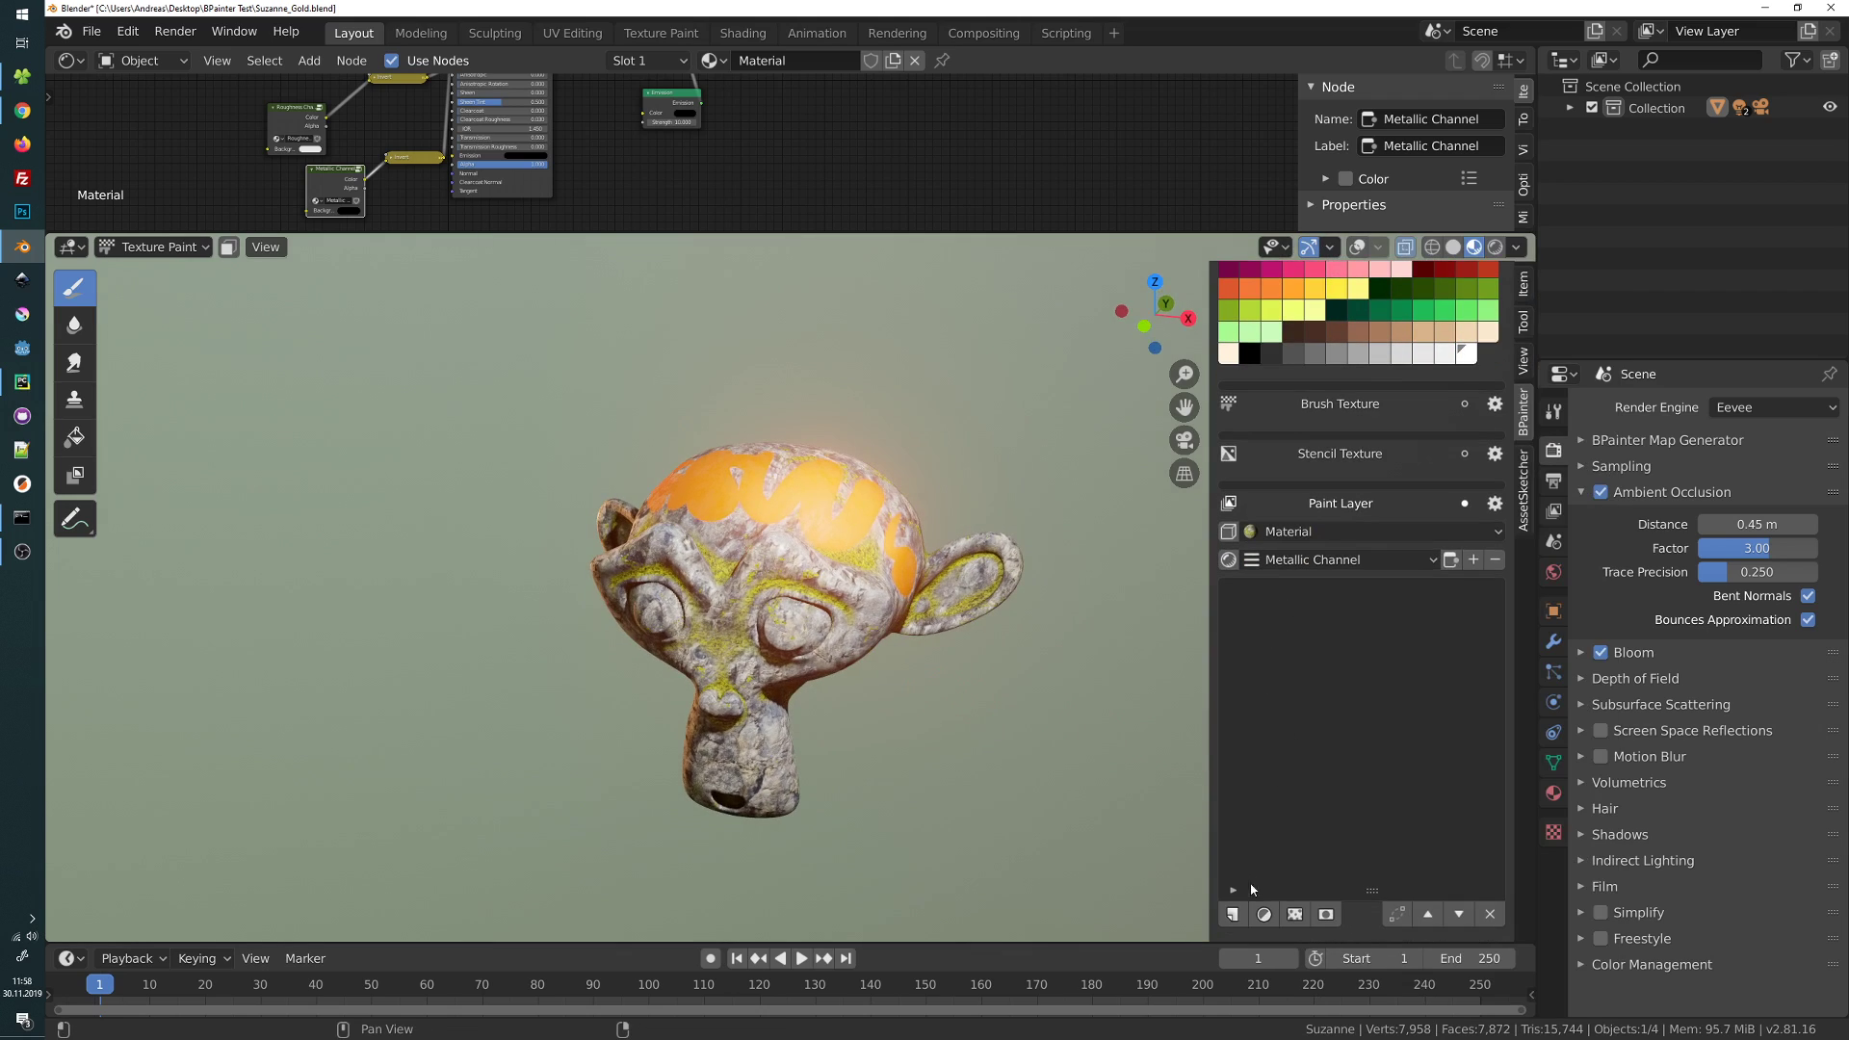
# Add a Color layer to the Metallic Channel and set its color to pure white
pyautogui.click(1263, 914)
pyautogui.click(1294, 907)
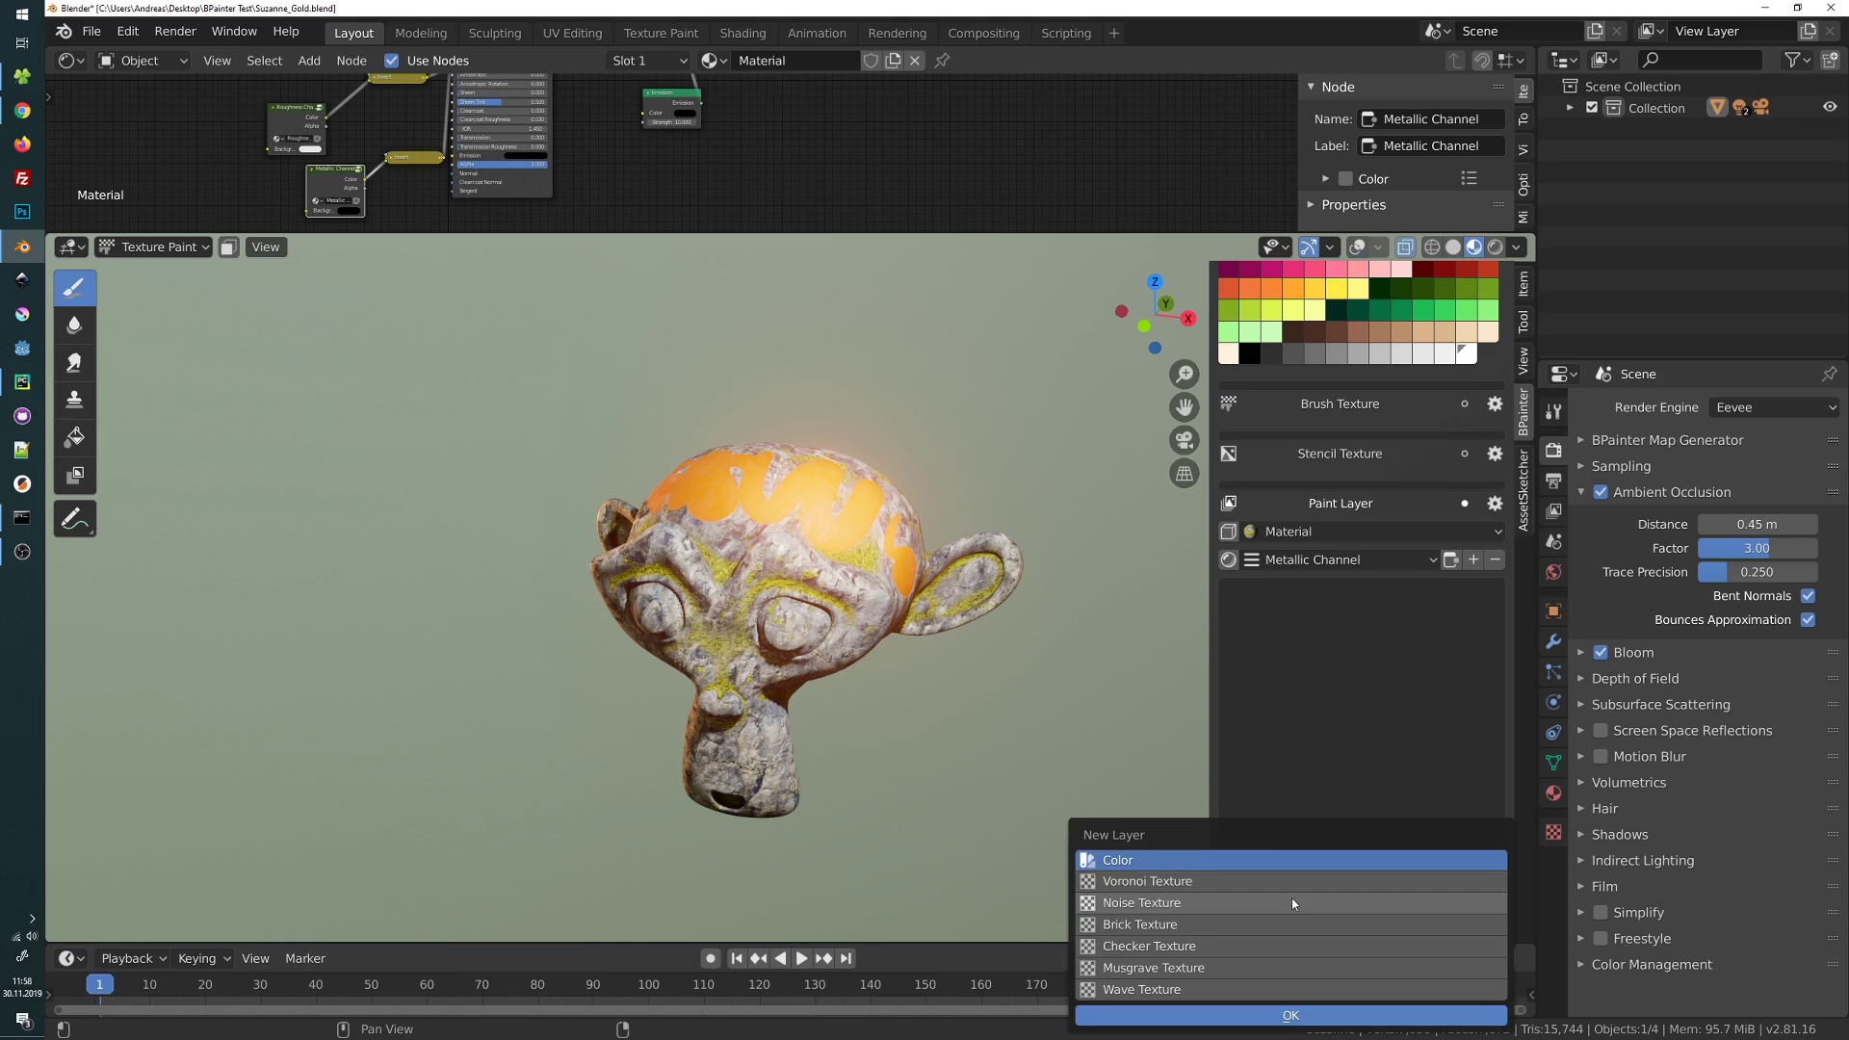
pyautogui.moveTo(1204, 829); pyautogui.dragTo(961, 598)
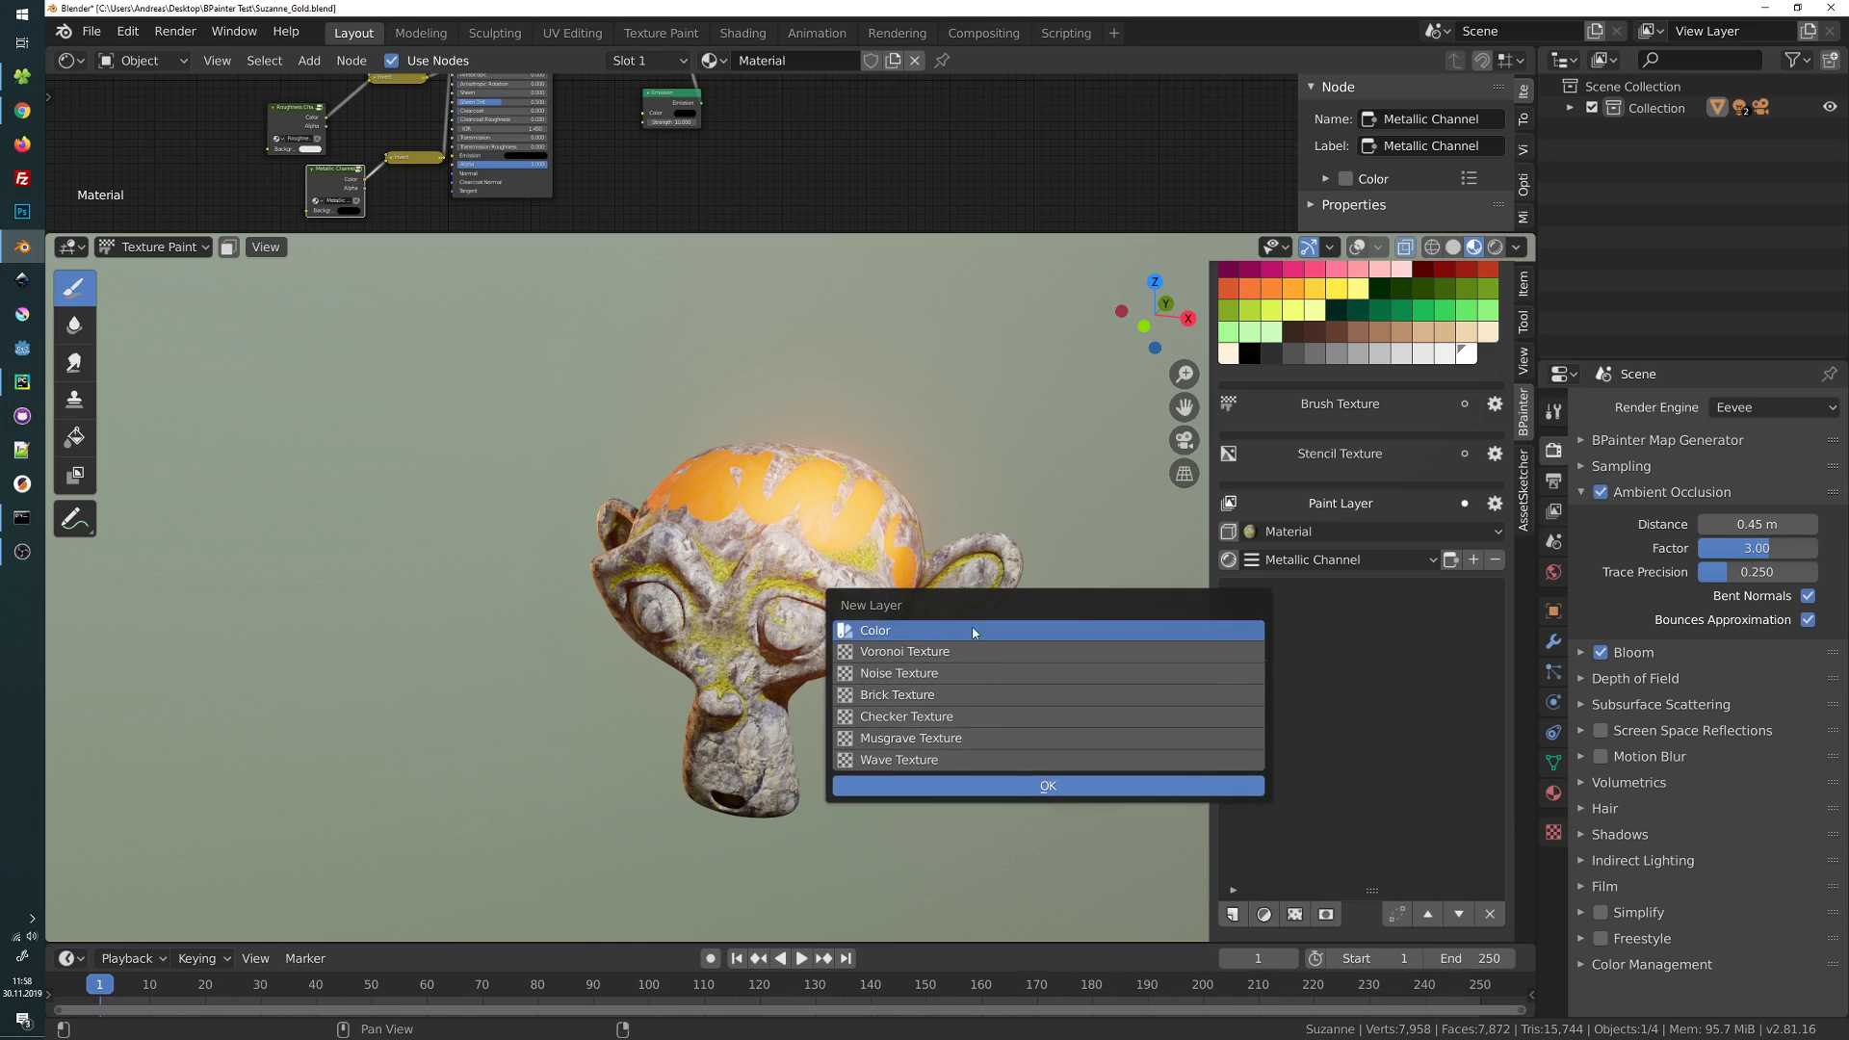
pyautogui.click(1015, 785)
pyautogui.click(1272, 617)
pyautogui.moveTo(1318, 347); pyautogui.dragTo(1242, 272)
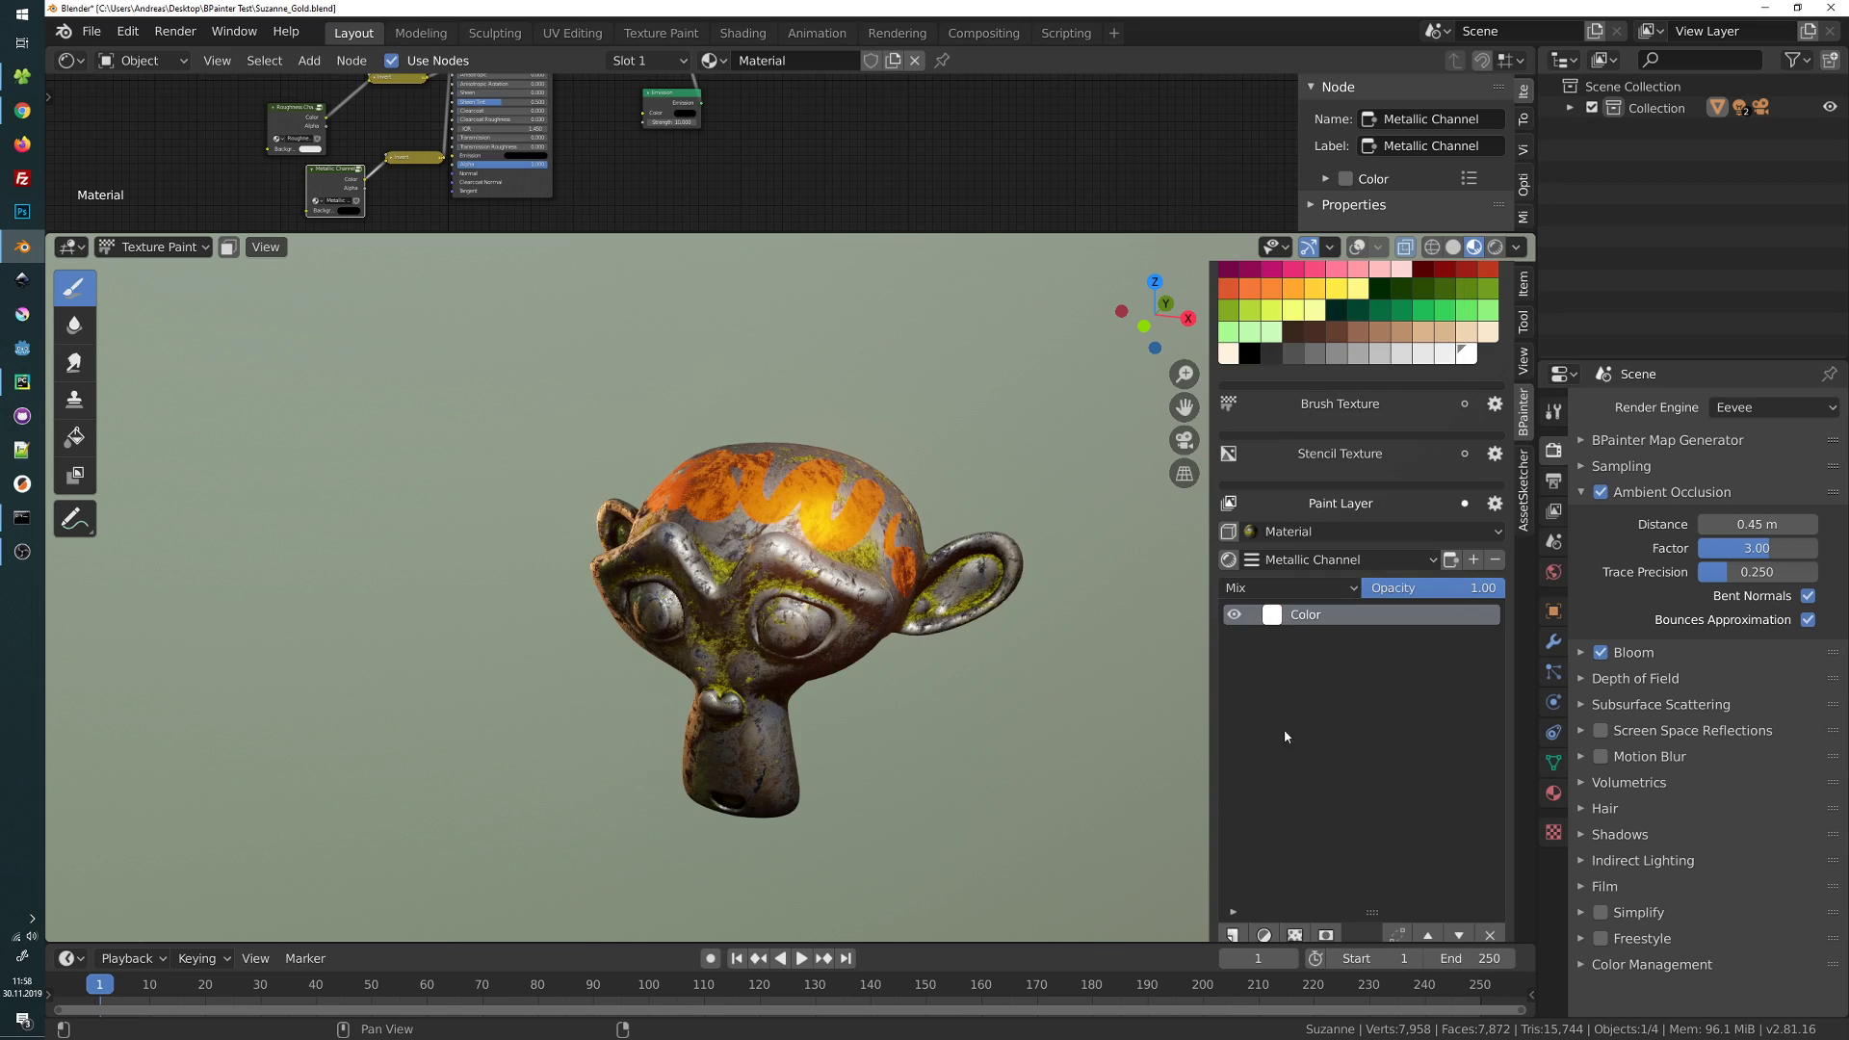
# Add the existing GoldMask image as a layer mask to the Metallic Channel's Color layer
pyautogui.scroll(-1, 1292, 740)
pyautogui.click(1326, 922)
pyautogui.click(1326, 921)
pyautogui.moveTo(1293, 852); pyautogui.dragTo(916, 523)
pyautogui.click(923, 589)
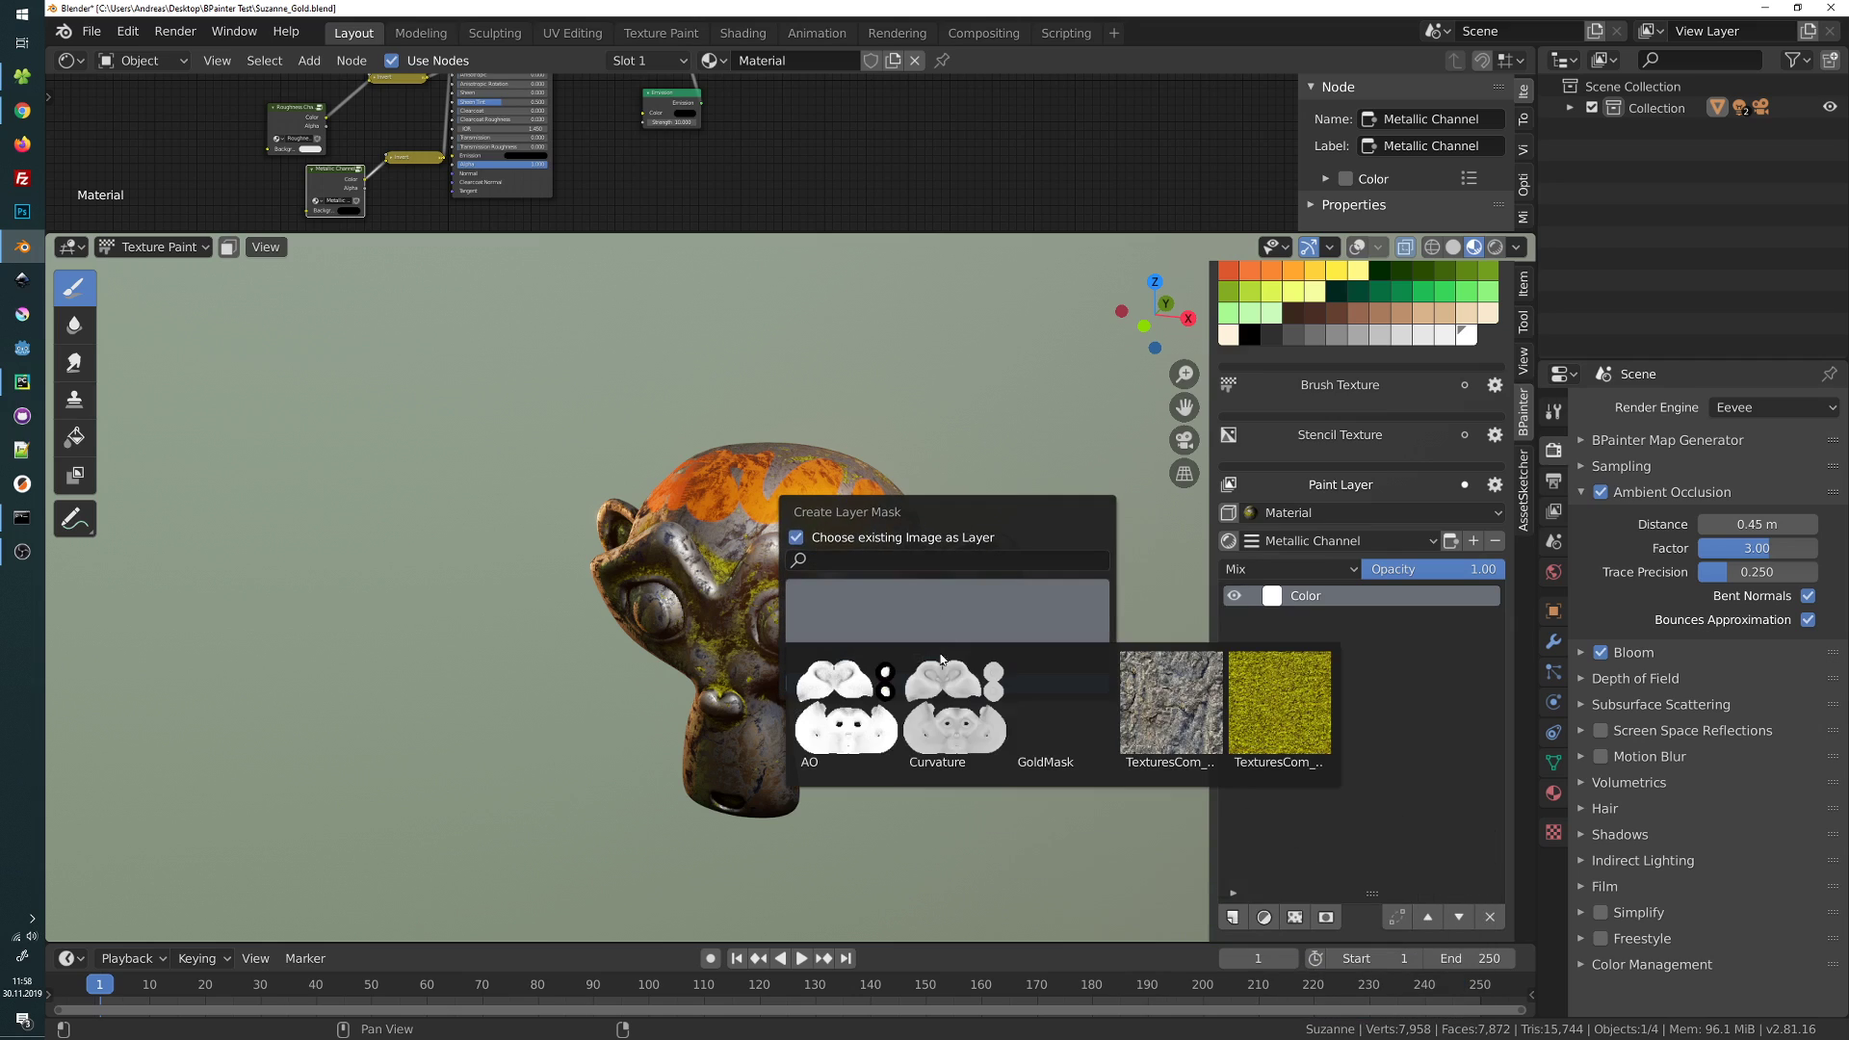
pyautogui.click(1054, 697)
pyautogui.click(1031, 684)
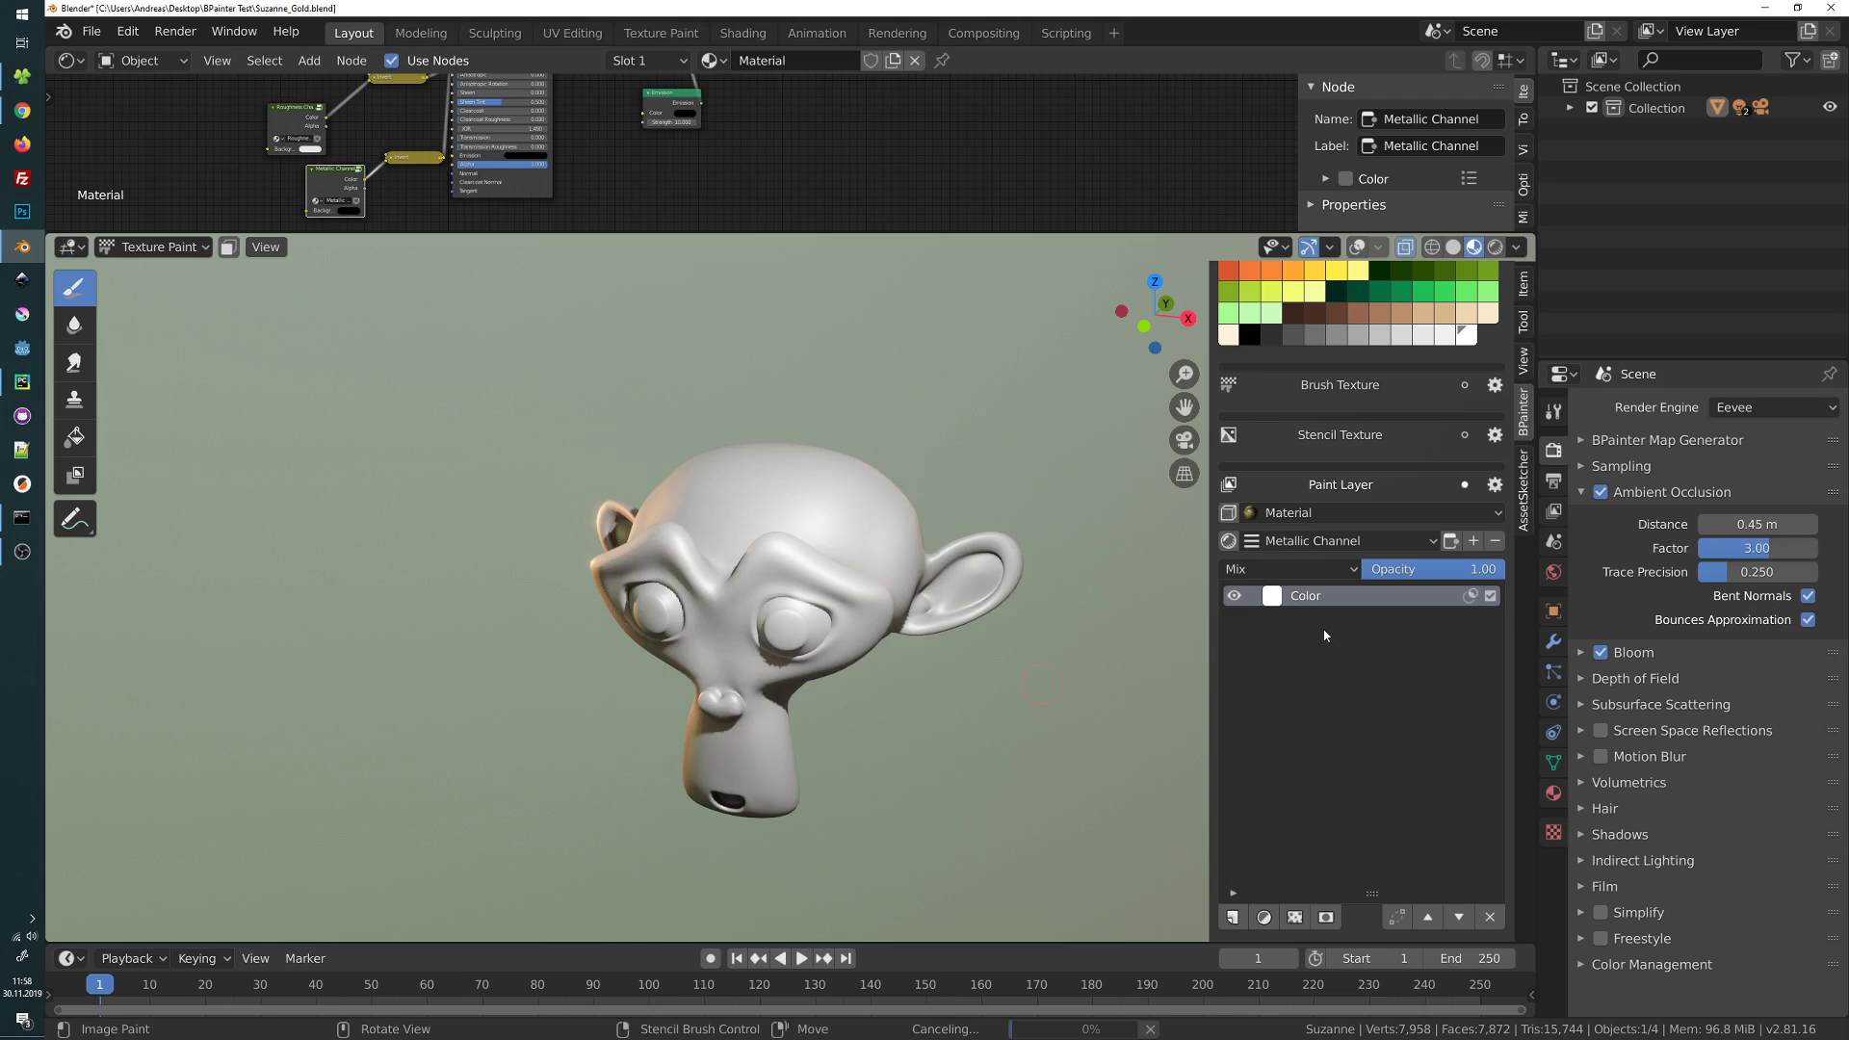
# Switch the Metallic Color layer's GoldMask to Alpha Mask and move its black ramp stop to about 0.72, then inspect the painted stroke
pyautogui.click(1470, 599)
pyautogui.moveTo(1469, 602); pyautogui.dragTo(1071, 601)
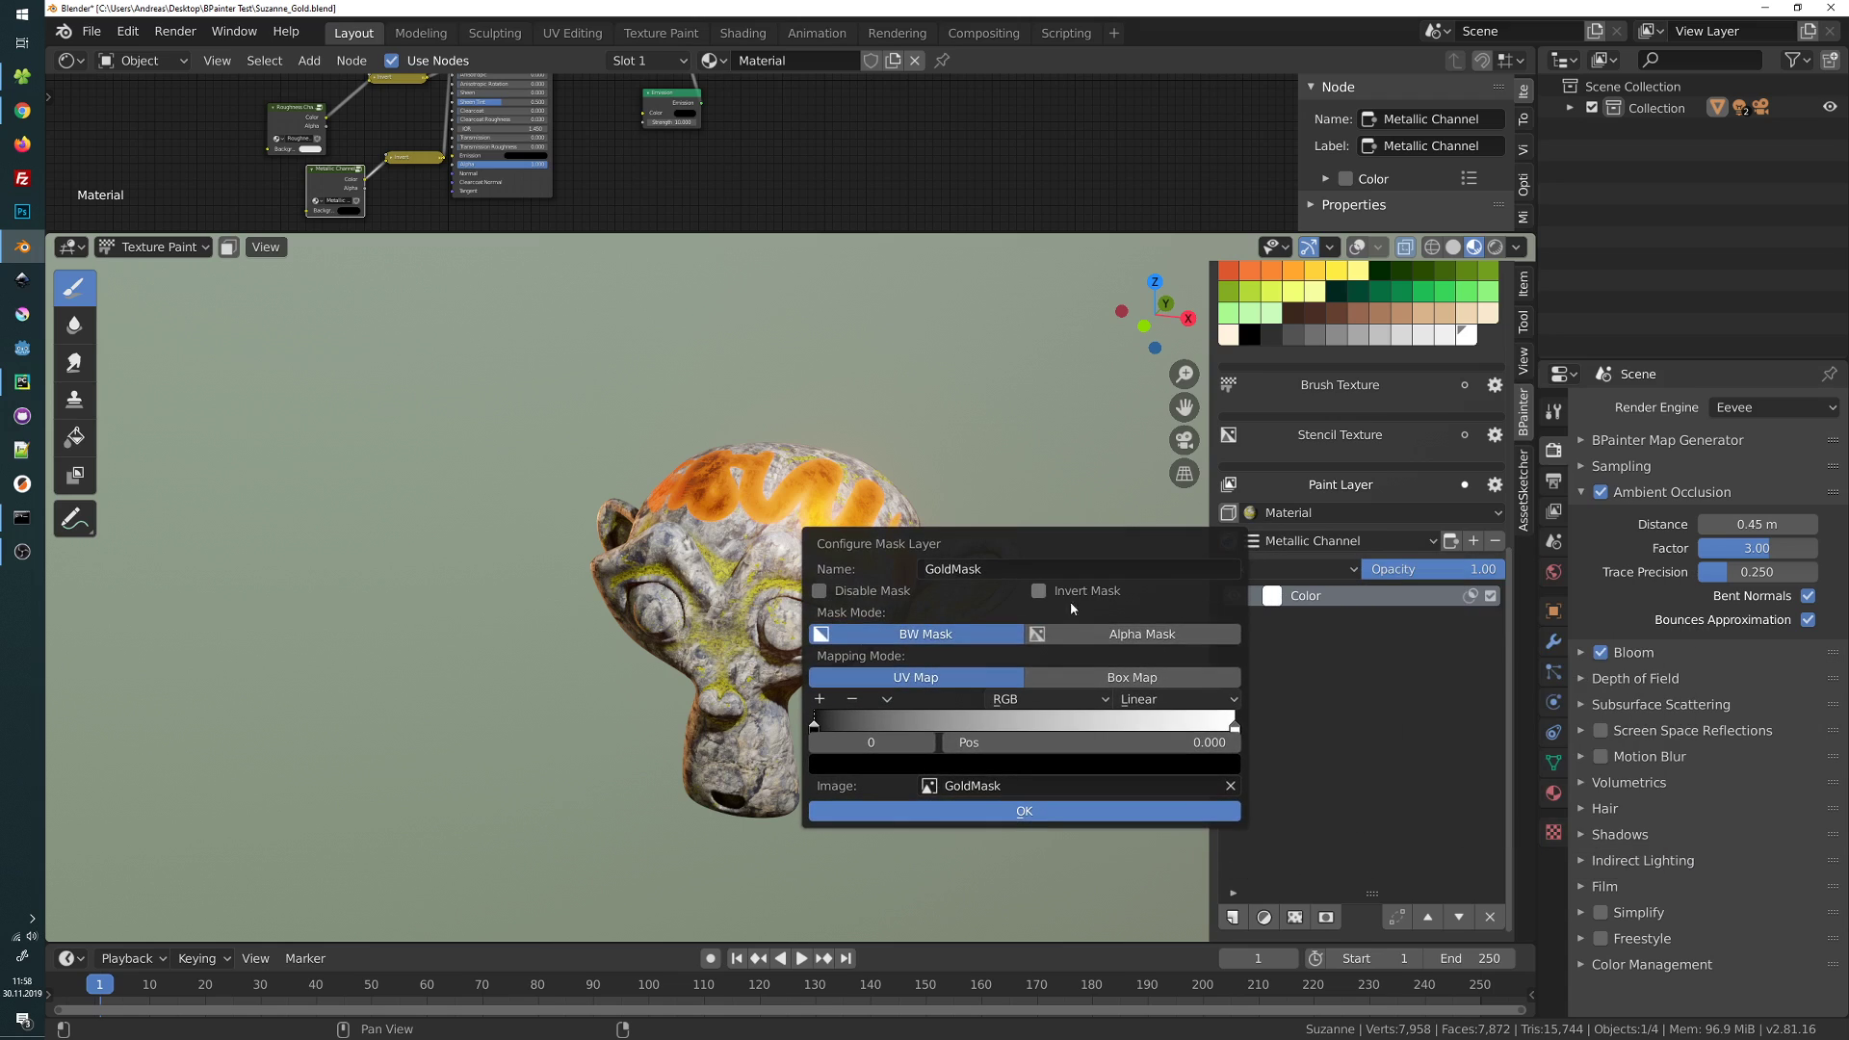
pyautogui.click(1090, 633)
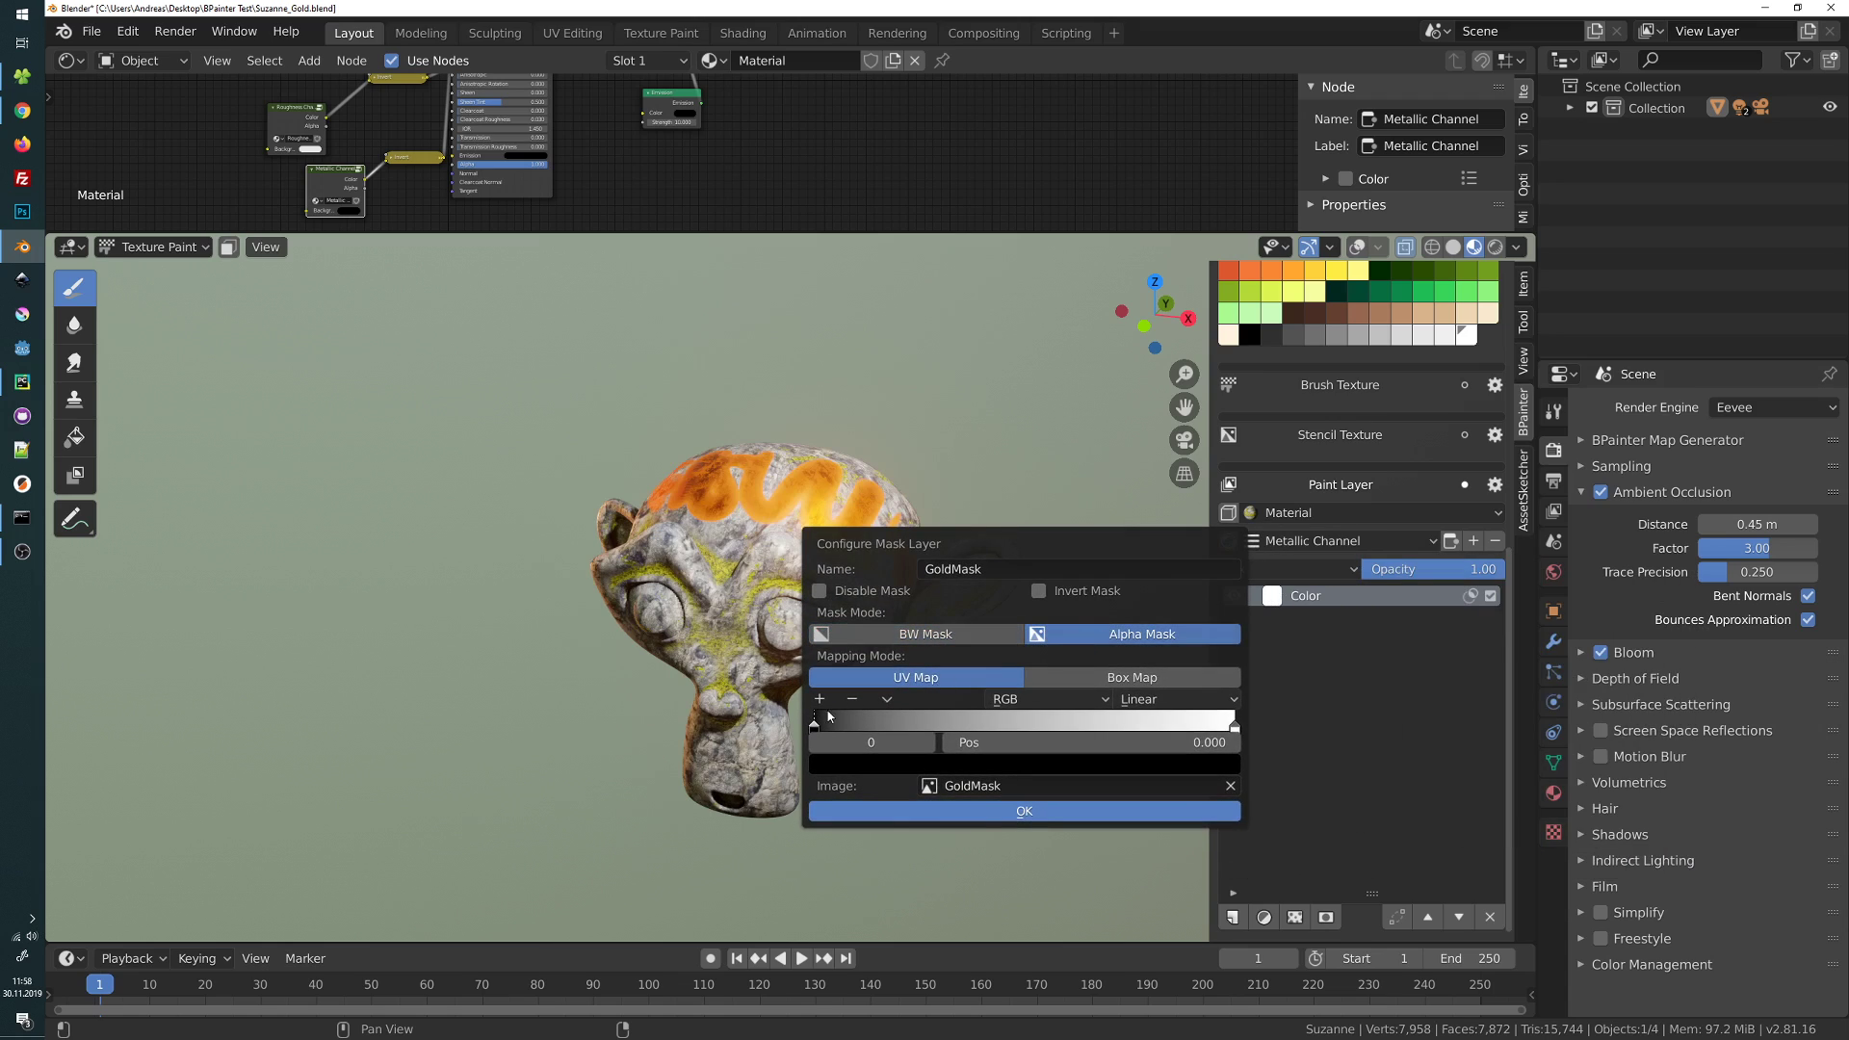
pyautogui.moveTo(828, 724); pyautogui.dragTo(1160, 720)
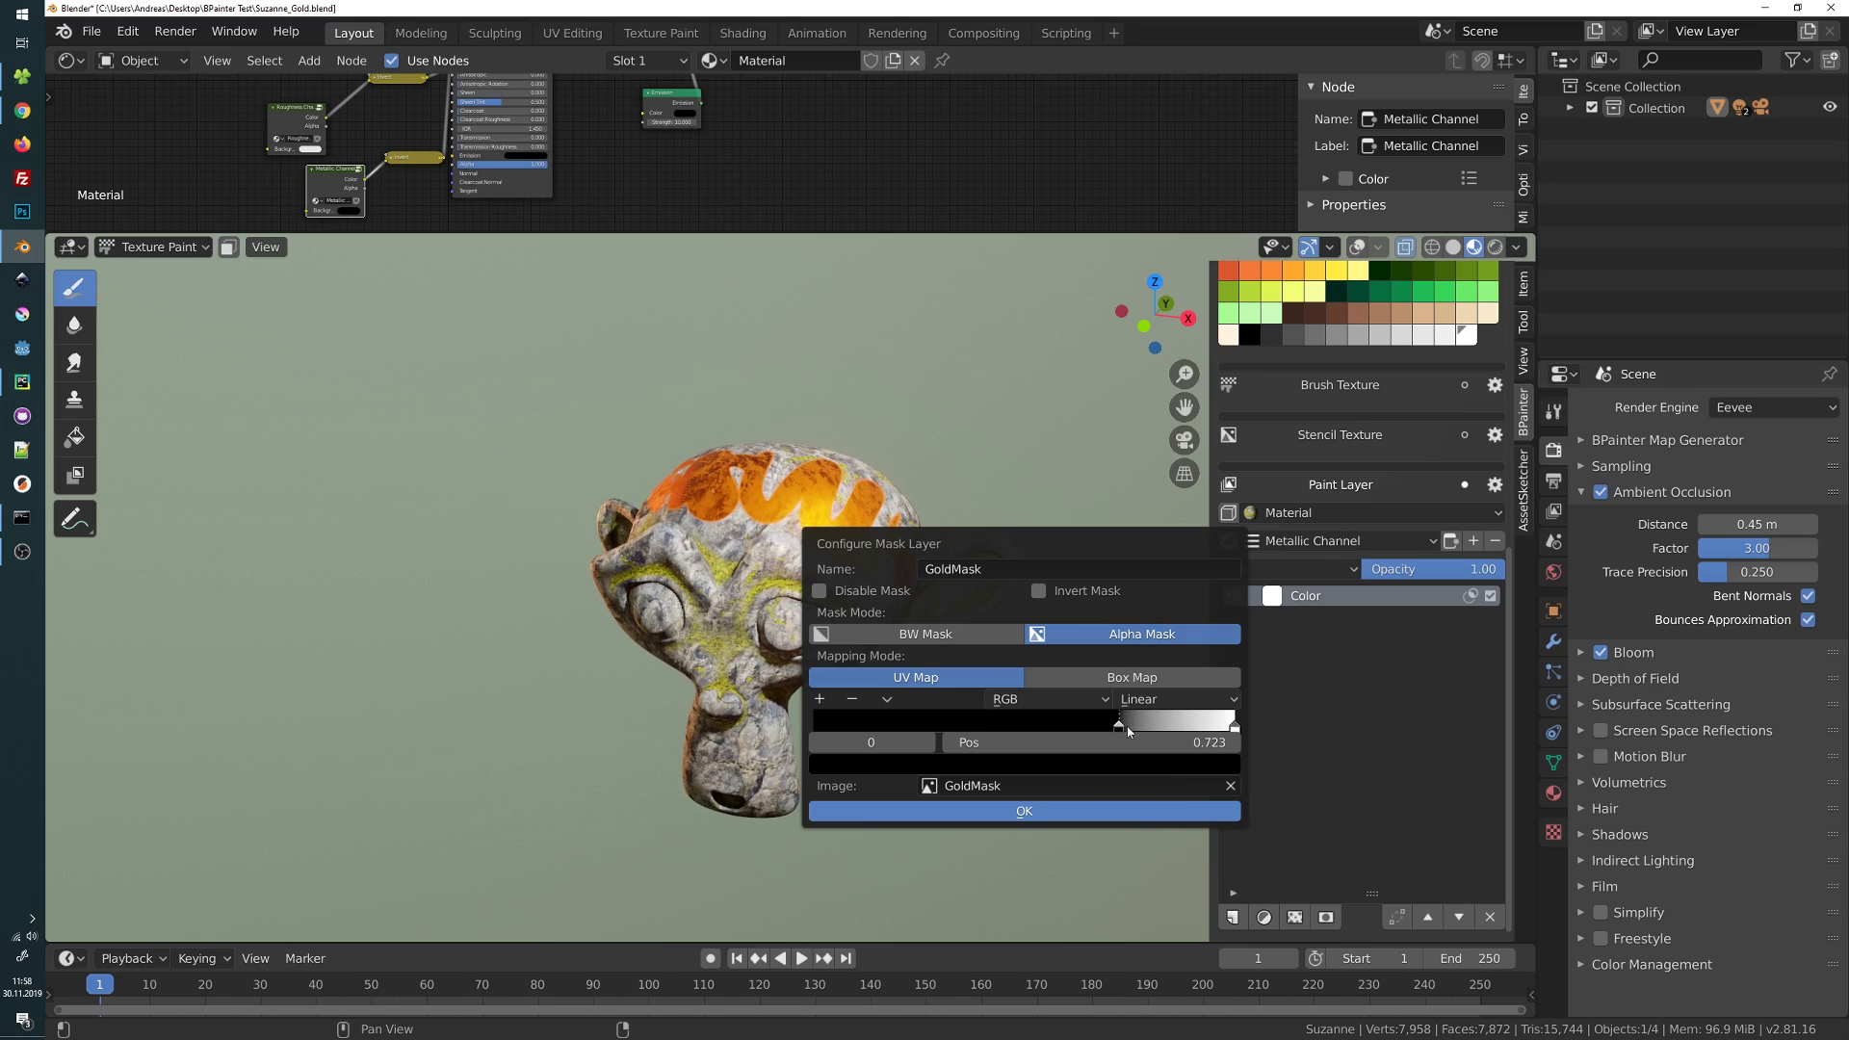
pyautogui.click(1024, 811)
pyautogui.moveTo(984, 663); pyautogui.dragTo(1108, 597, button='middle')
pyautogui.scroll(5, 725, 505)
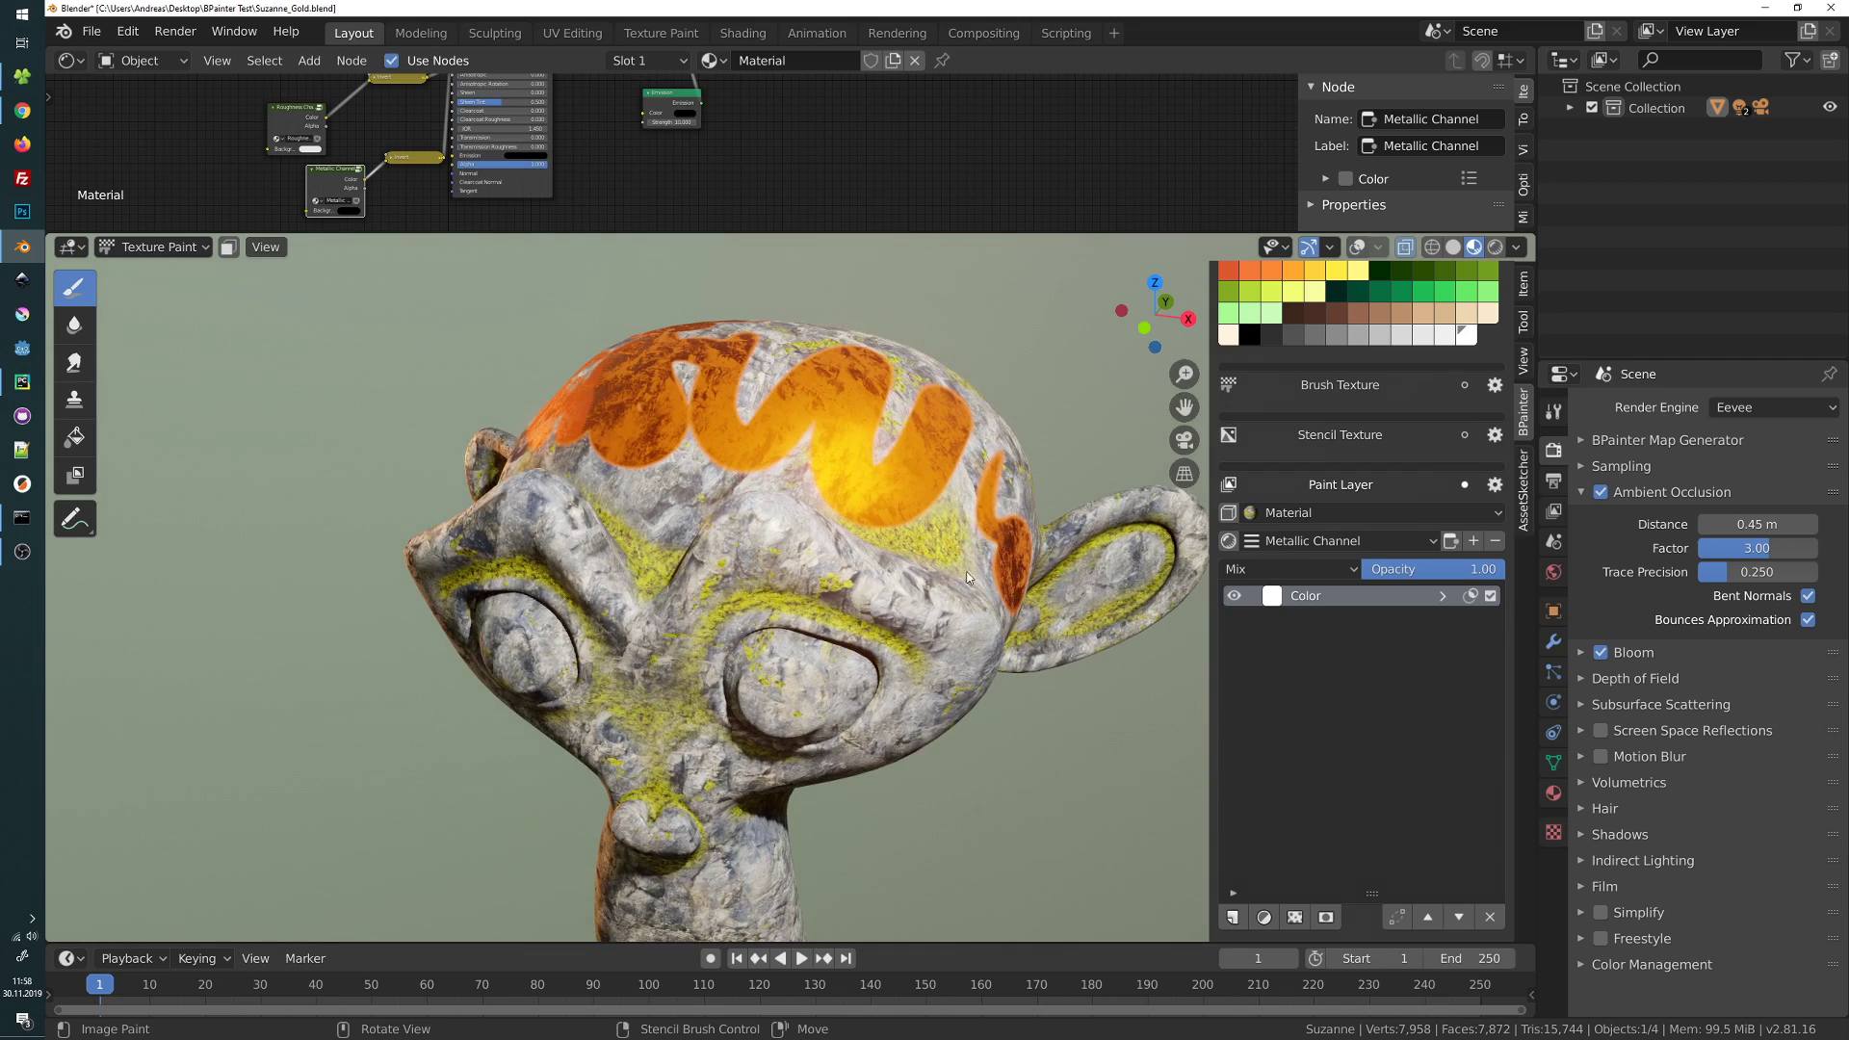
pyautogui.moveTo(932, 564); pyautogui.dragTo(981, 586, button='middle')
# Switch to the Roughness Channel and add a Color layer above its RGB Curve layer
pyautogui.click(1321, 545)
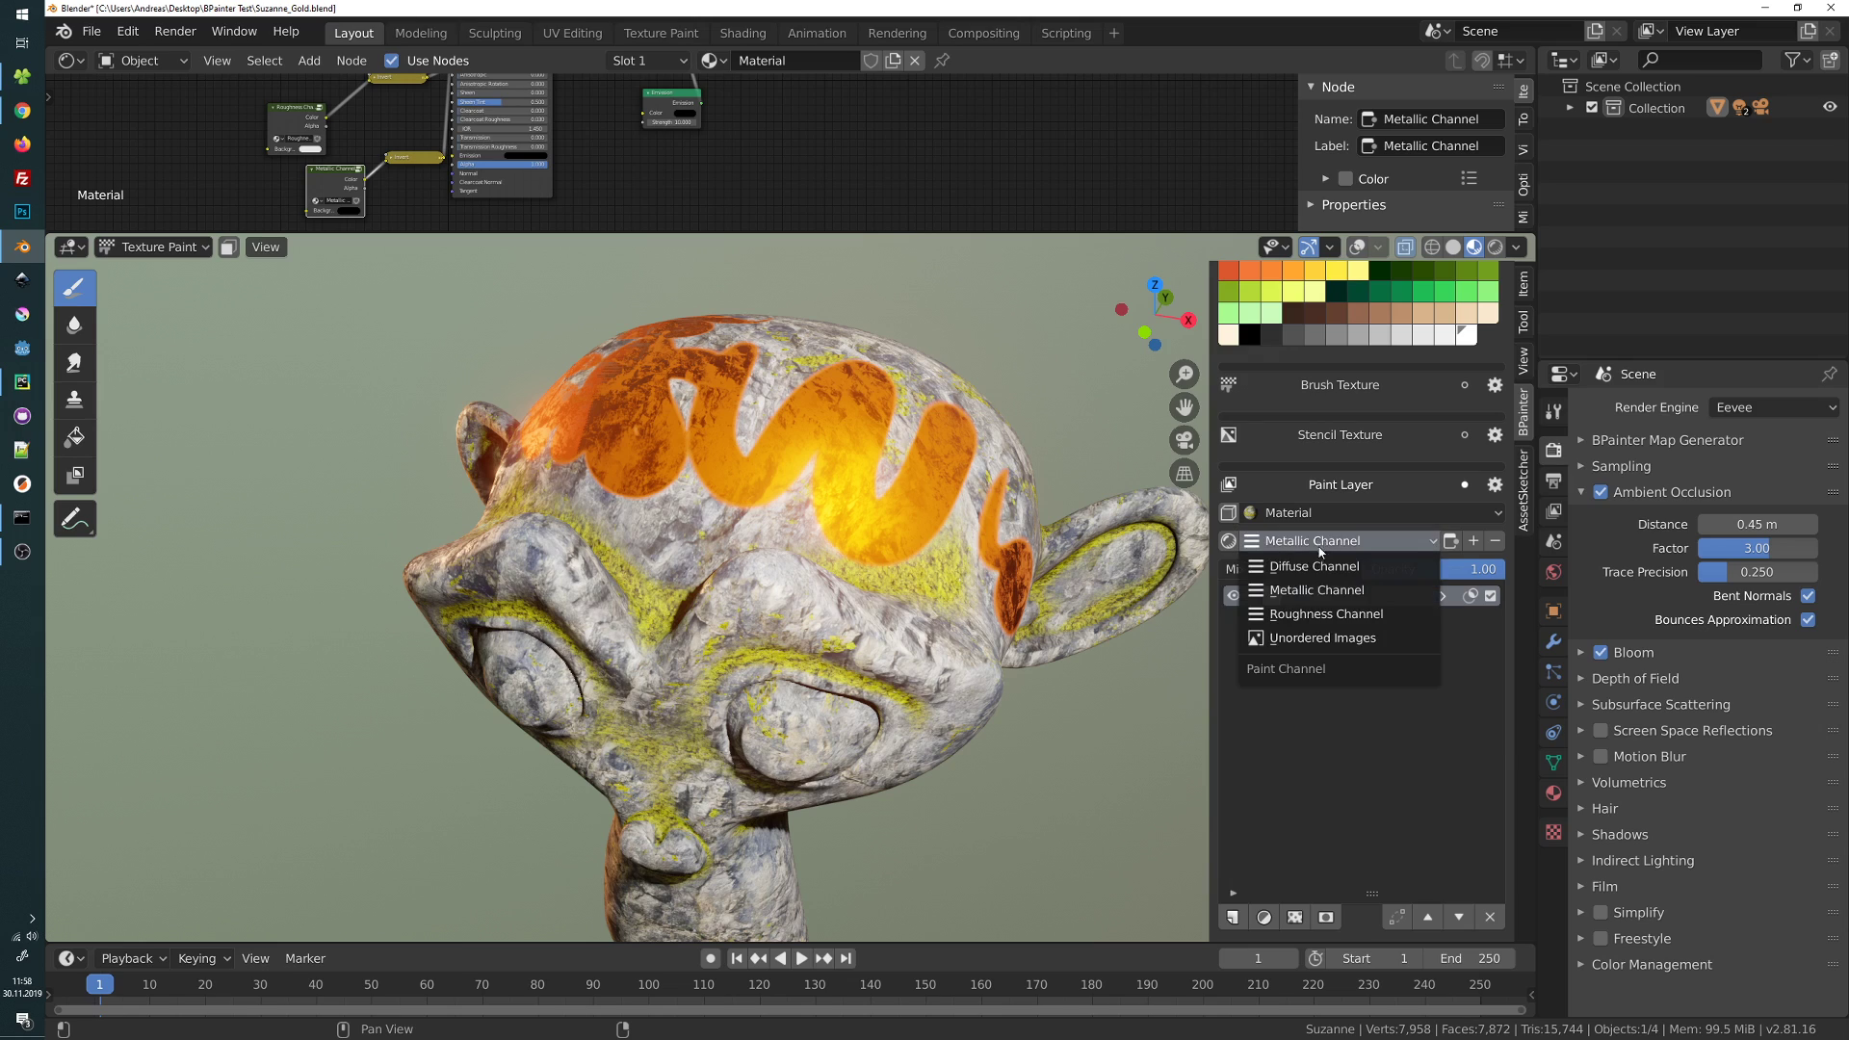
pyautogui.click(1305, 616)
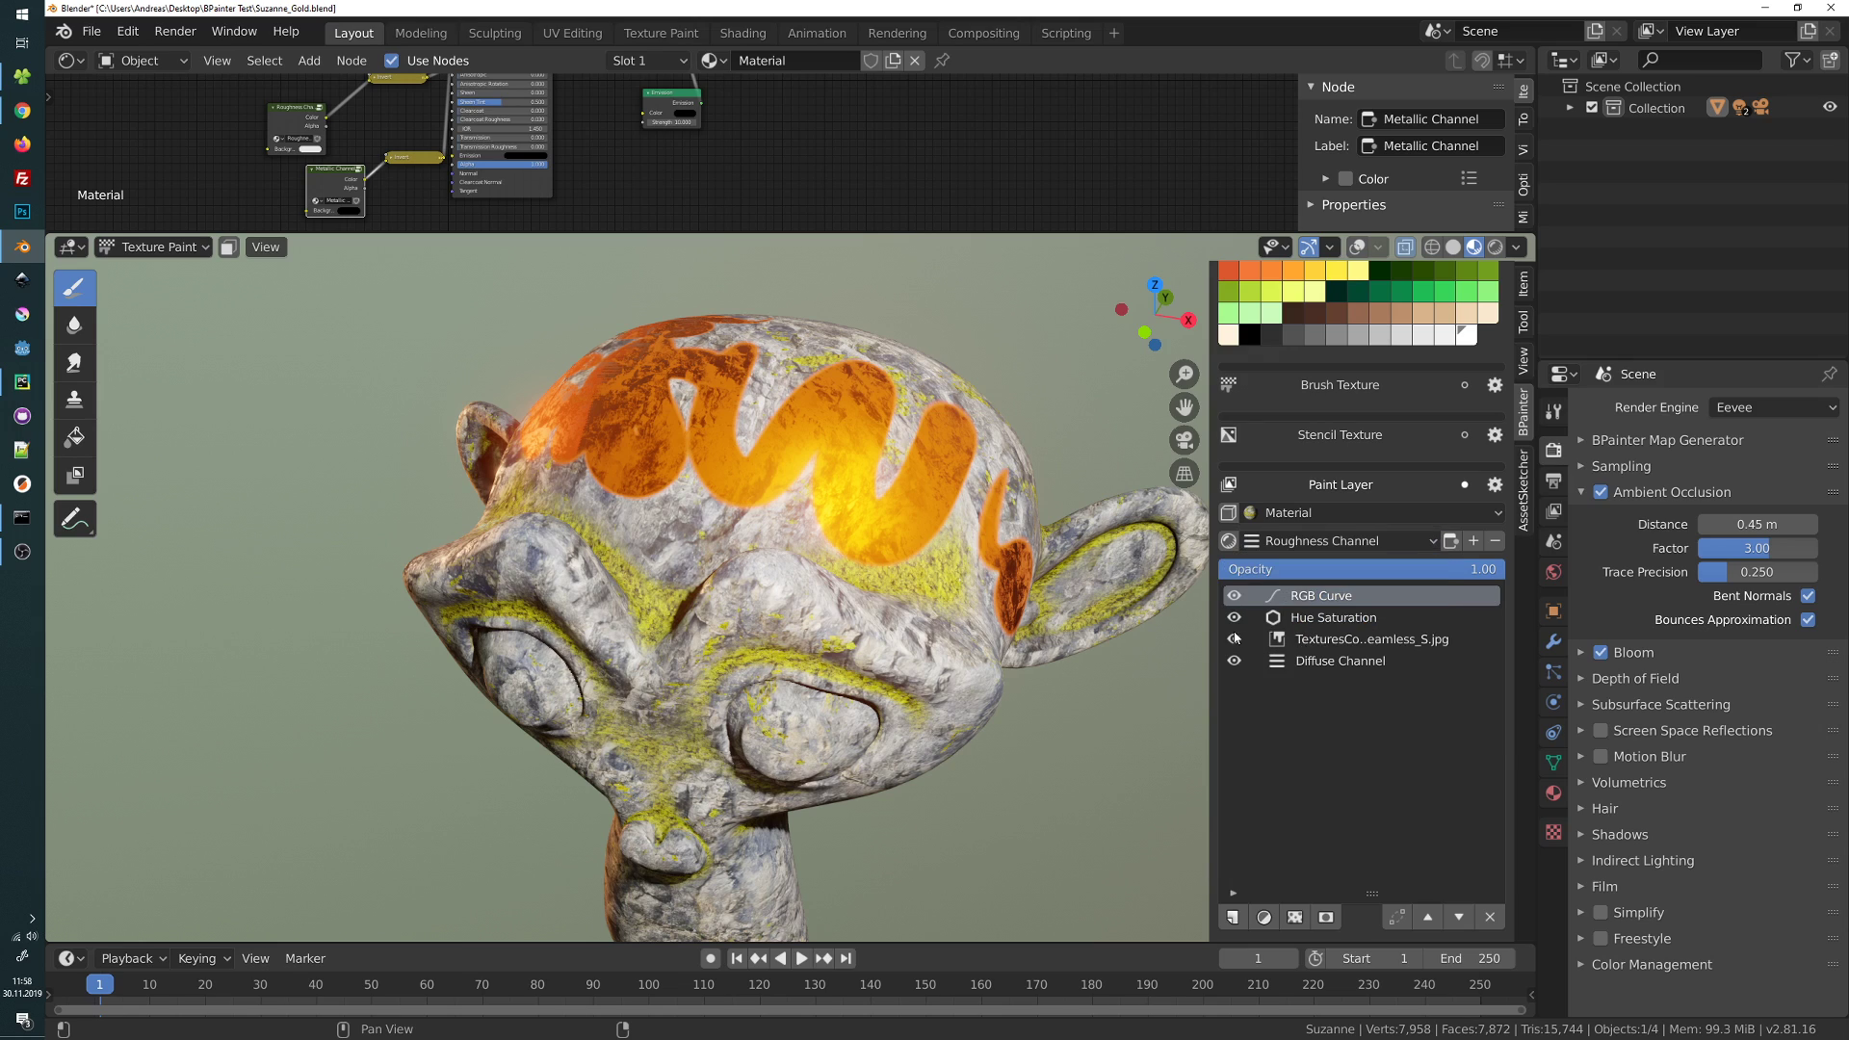
pyautogui.moveTo(1262, 818); pyautogui.dragTo(1255, 582, button='middle')
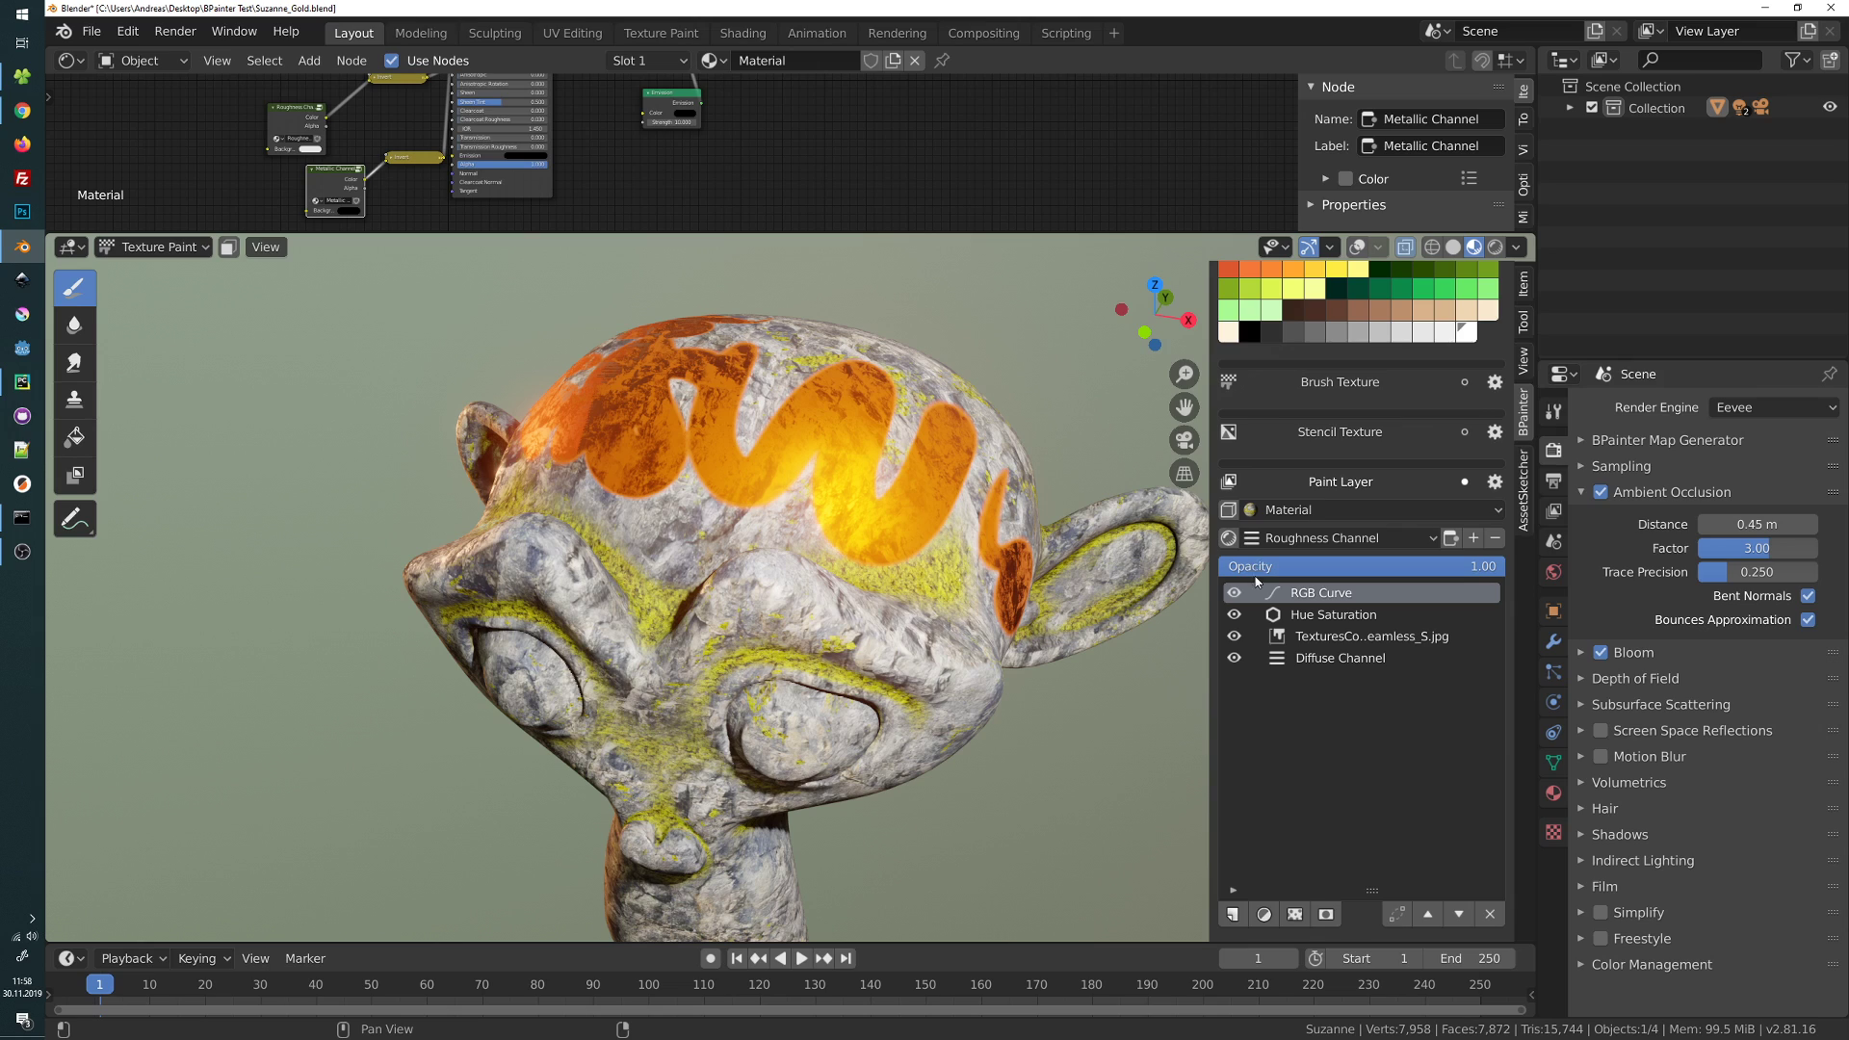
pyautogui.click(1295, 913)
pyautogui.moveTo(1257, 916); pyautogui.dragTo(842, 534)
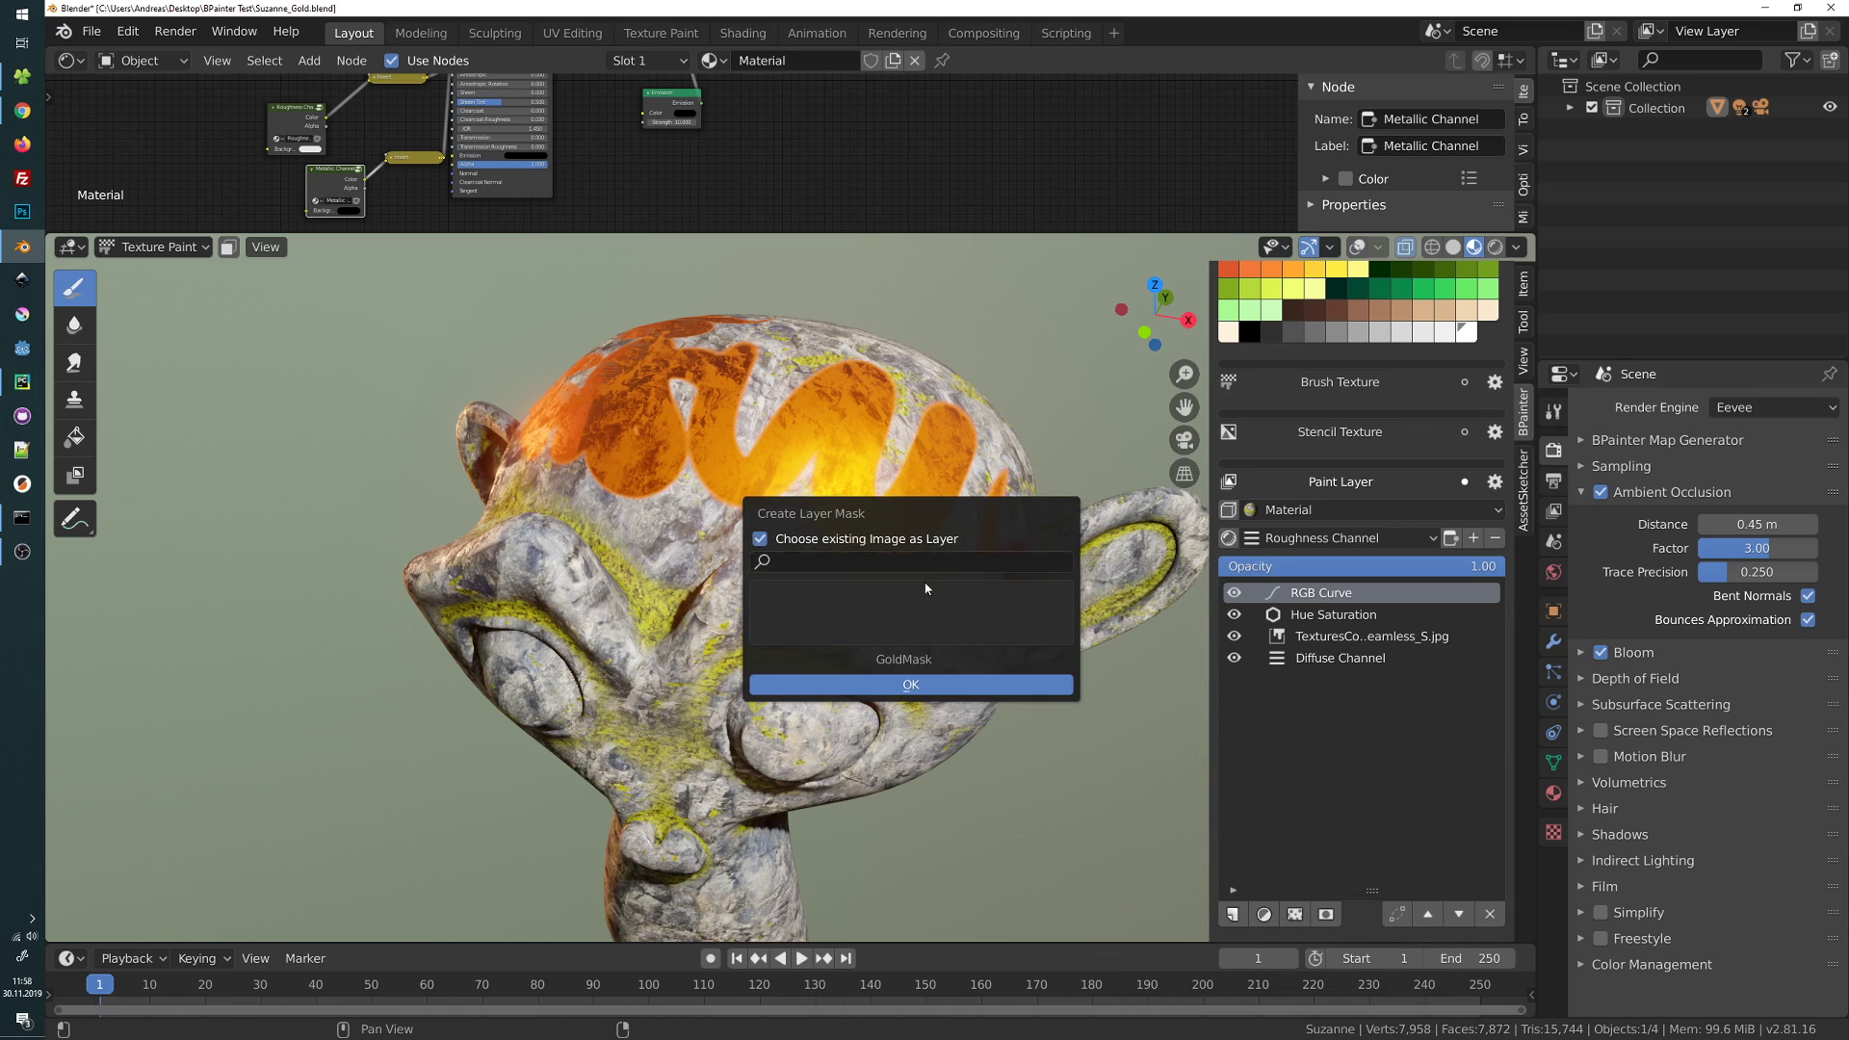
pyautogui.click(1295, 913)
pyautogui.moveTo(1181, 831); pyautogui.dragTo(771, 518)
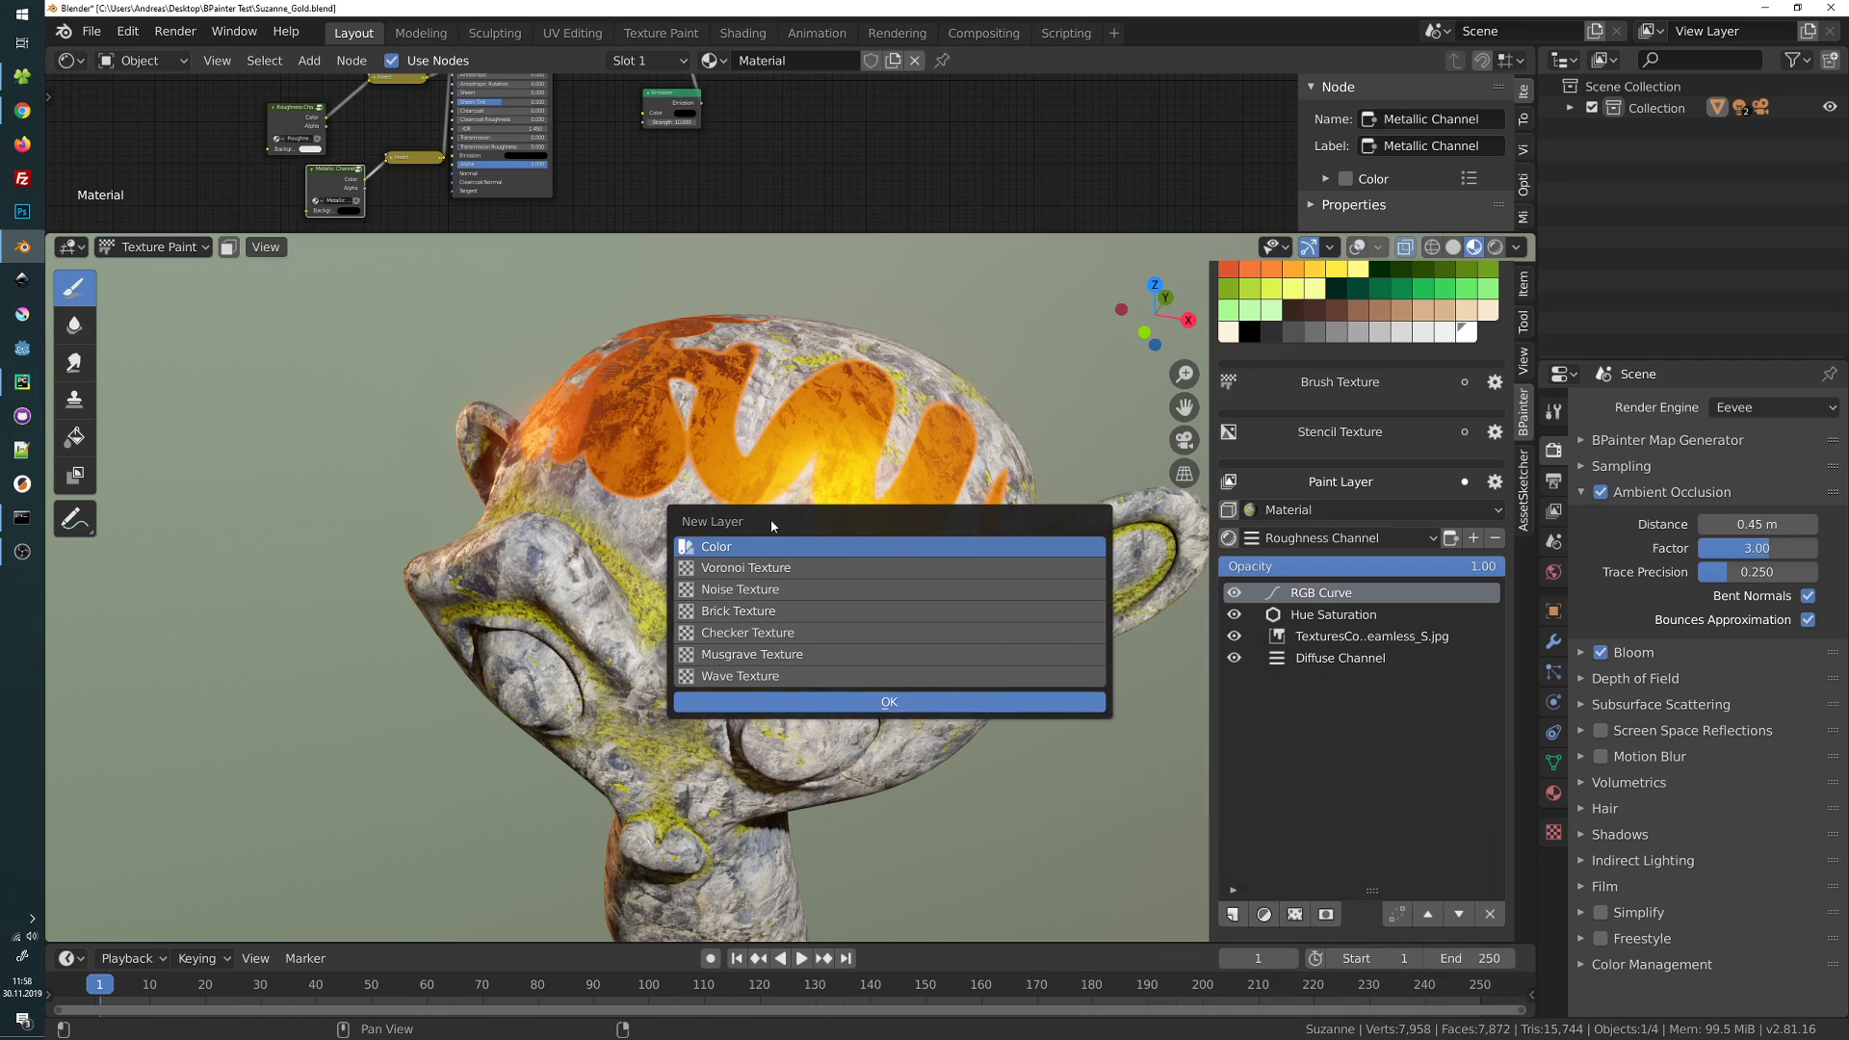
pyautogui.click(838, 701)
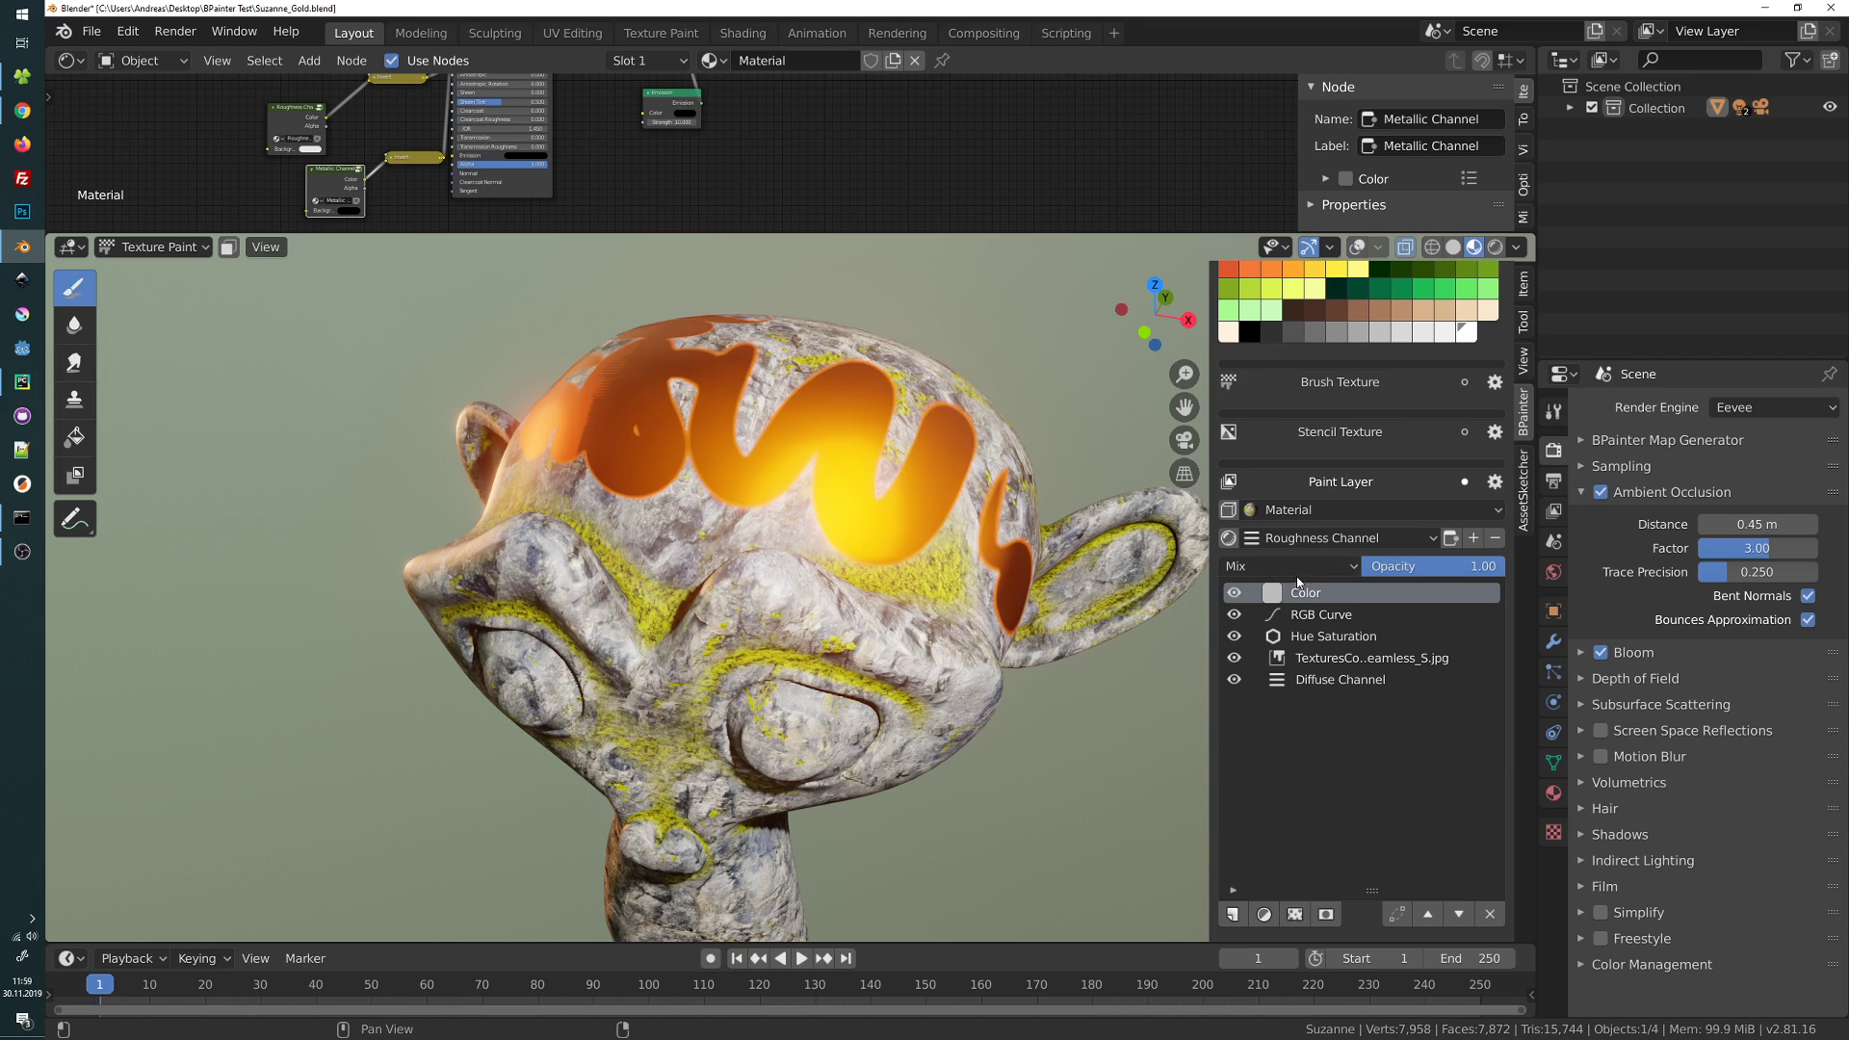
# Set the Roughness Channel's Color layer to Multiply blending and check the reflections on the head
pyautogui.click(1252, 567)
pyautogui.click(1256, 483)
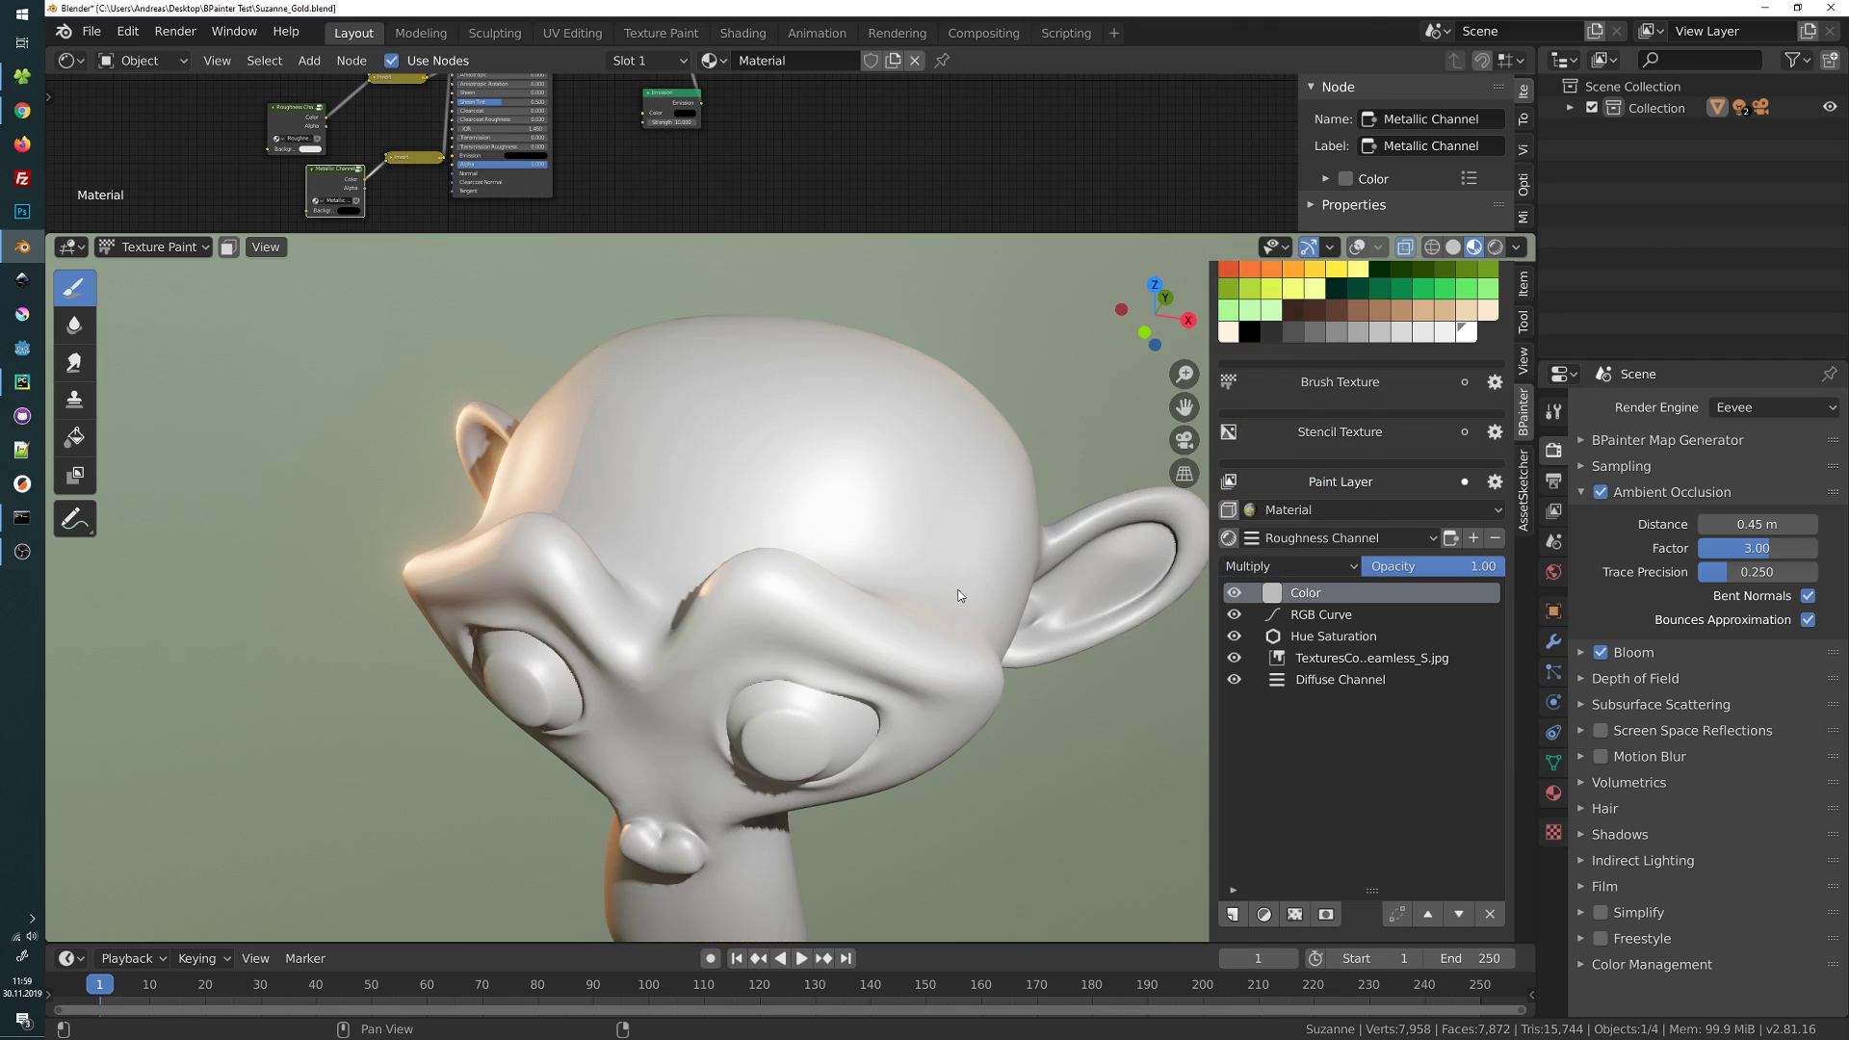
pyautogui.moveTo(961, 612); pyautogui.dragTo(949, 632, button='middle')
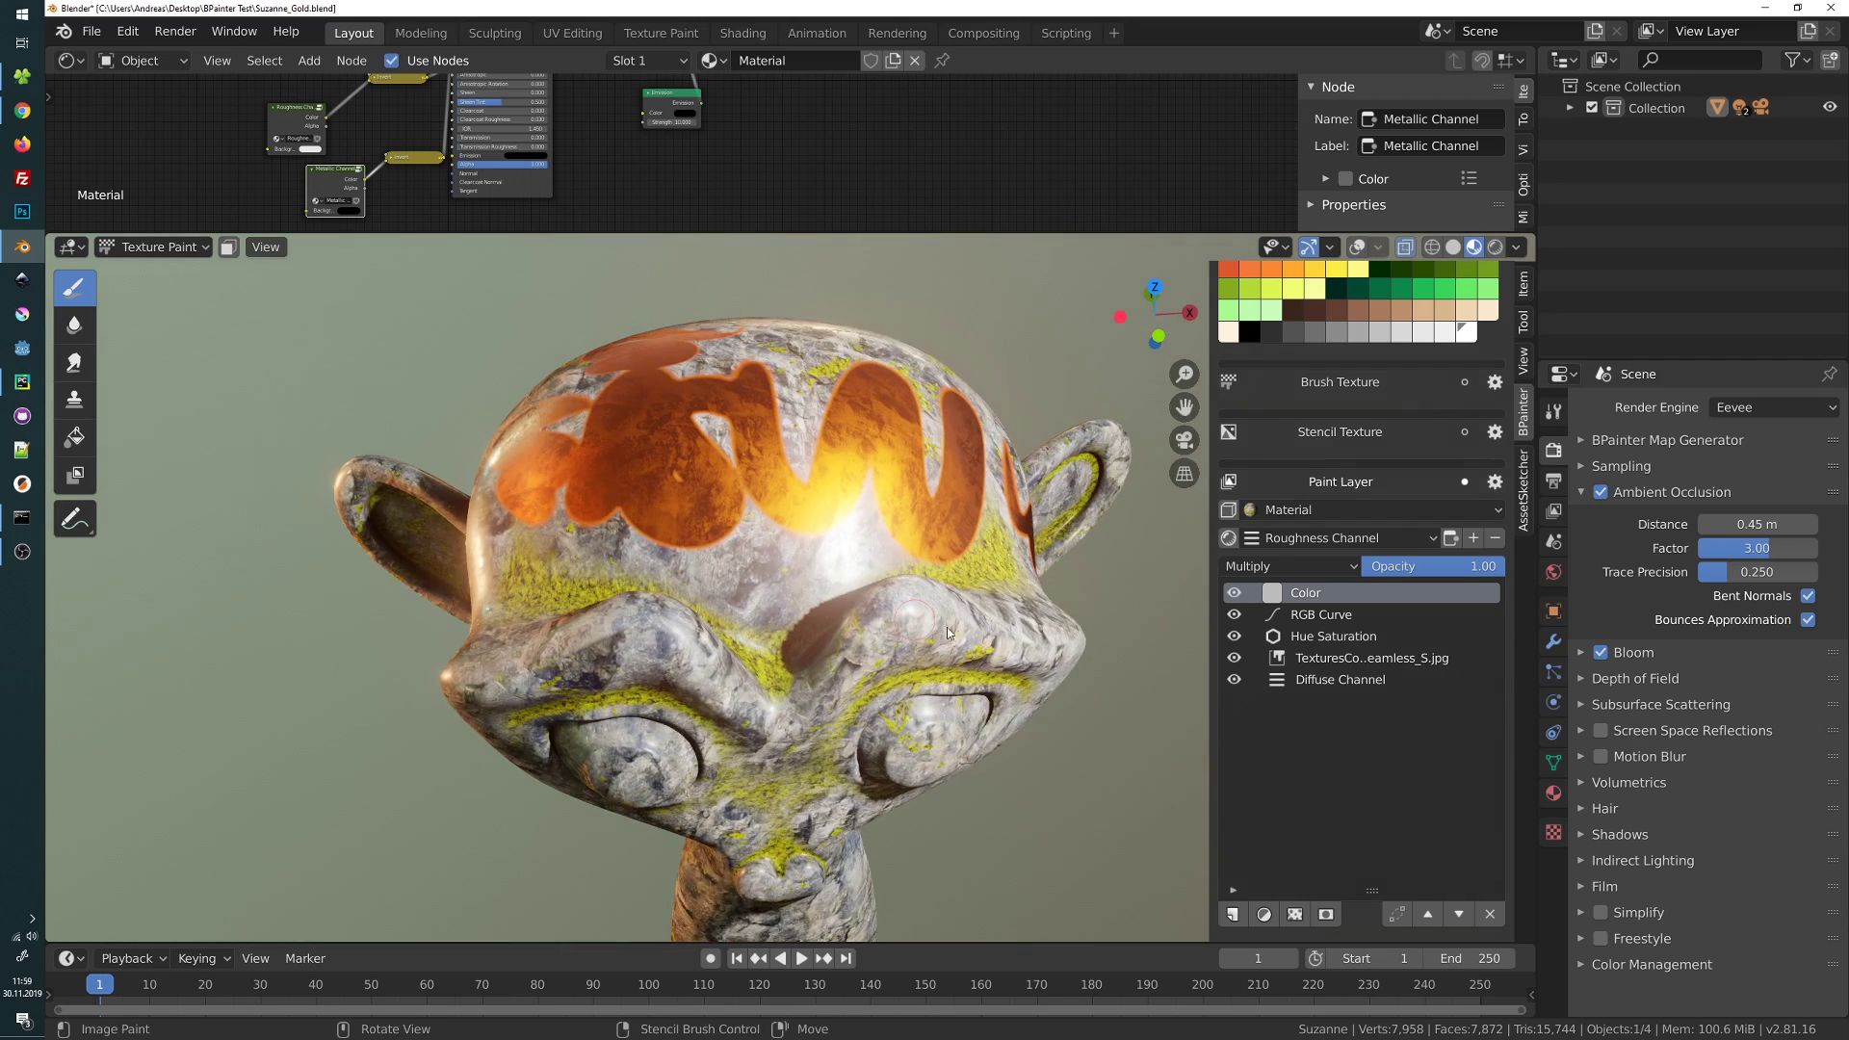
# Darken the Roughness Channel's Color layer to gray, previewing the channel on its own before returning to the full material
pyautogui.click(1271, 592)
pyautogui.moveTo(1275, 414)
pyautogui.mouseDown()
pyautogui.moveTo(1261, 343)
pyautogui.moveTo(1249, 375)
pyautogui.moveTo(1232, 262)
pyautogui.moveTo(1237, 318)
pyautogui.moveTo(1211, 266)
pyautogui.moveTo(1190, 356)
pyautogui.moveTo(1167, 316)
pyautogui.moveTo(1161, 335)
pyautogui.moveTo(1254, 595)
pyautogui.mouseUp()
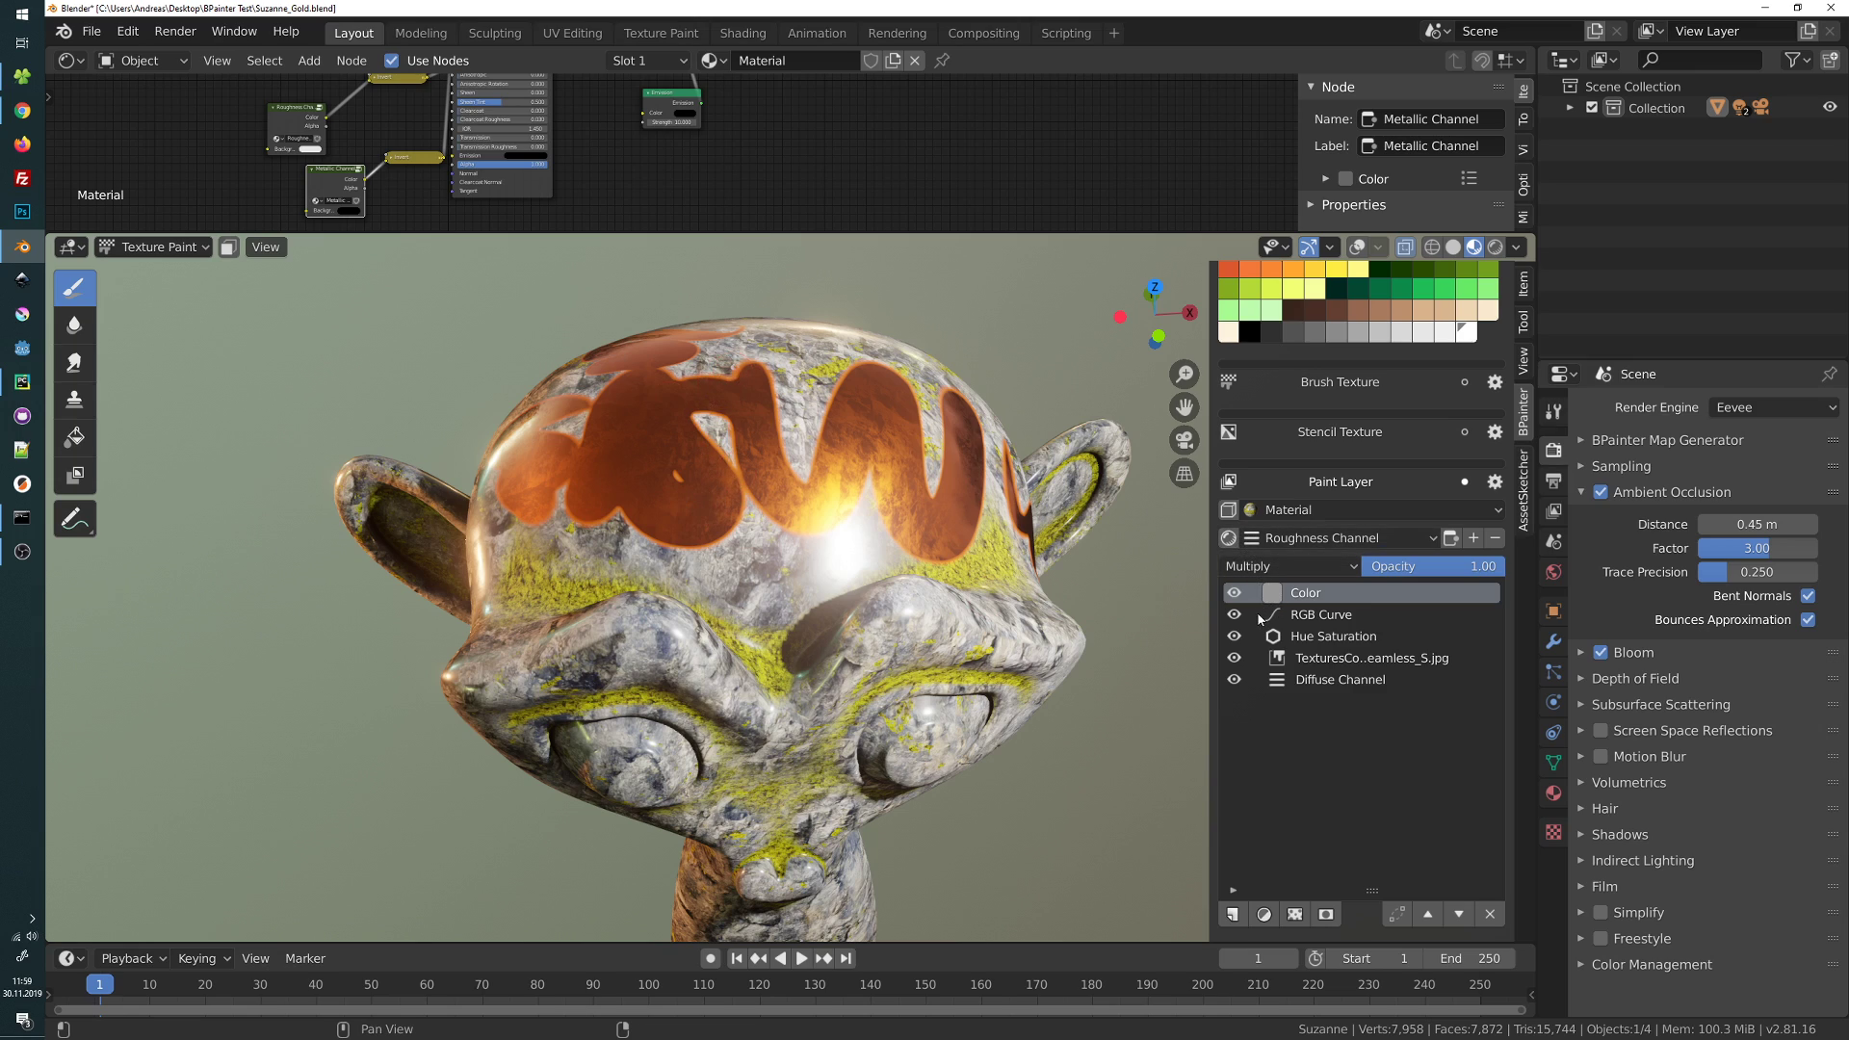
pyautogui.click(1229, 537)
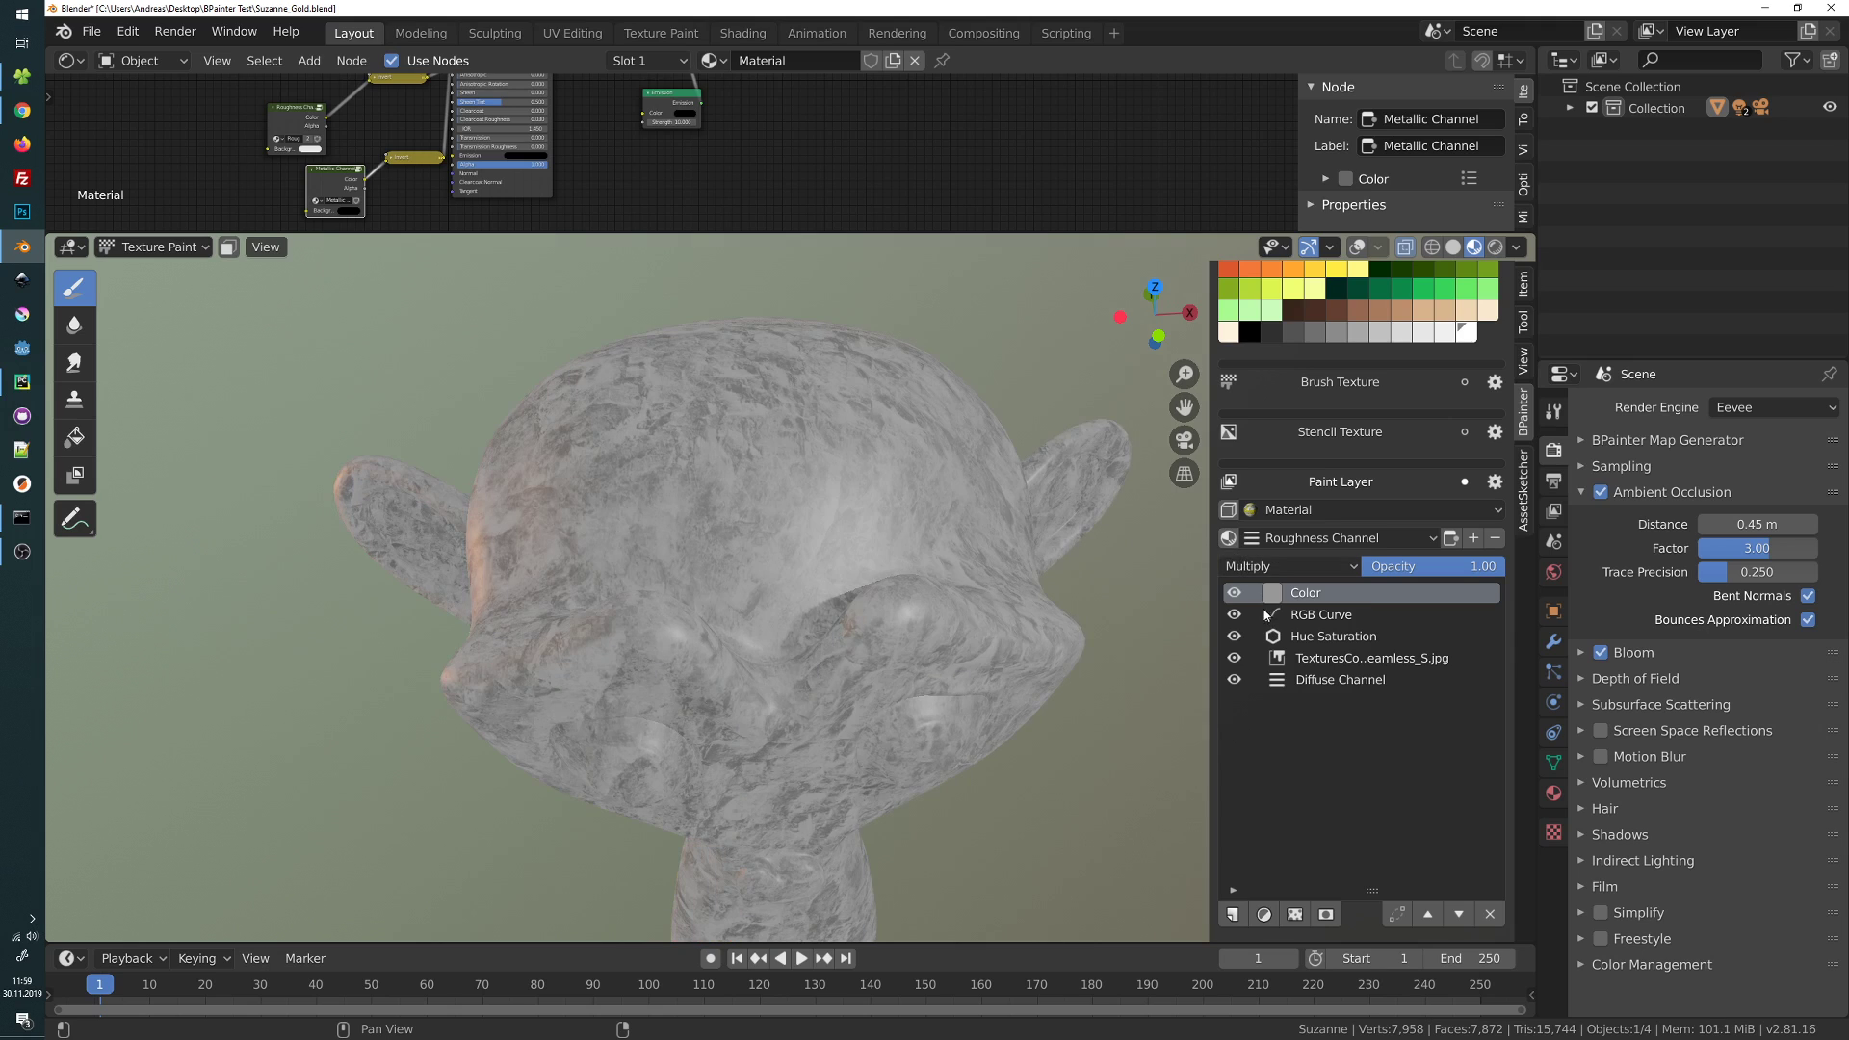
pyautogui.click(1272, 592)
pyautogui.moveTo(1282, 339); pyautogui.dragTo(1194, 395)
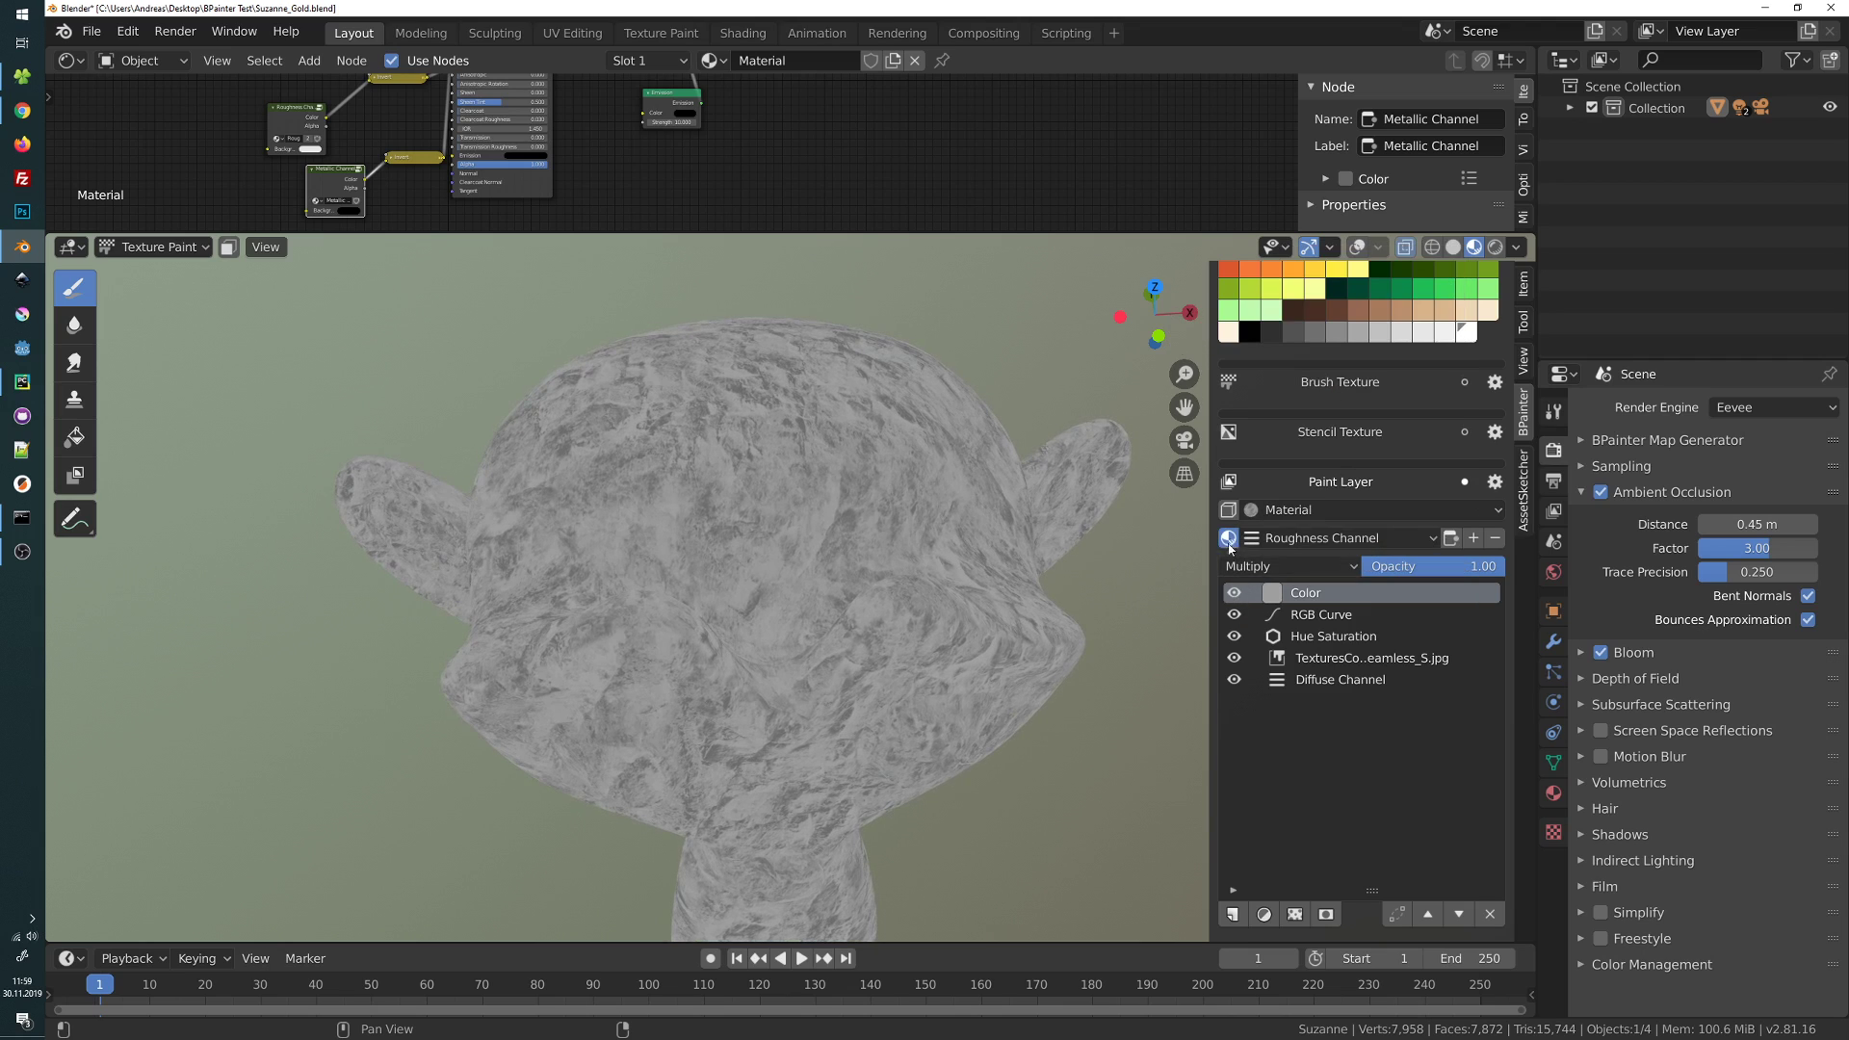
pyautogui.click(1229, 541)
# Add the existing GoldMask image as a layer mask to the Roughness Channel's Color layer
pyautogui.click(1328, 916)
pyautogui.moveTo(1317, 896); pyautogui.dragTo(870, 499)
pyautogui.click(875, 521)
pyautogui.click(872, 593)
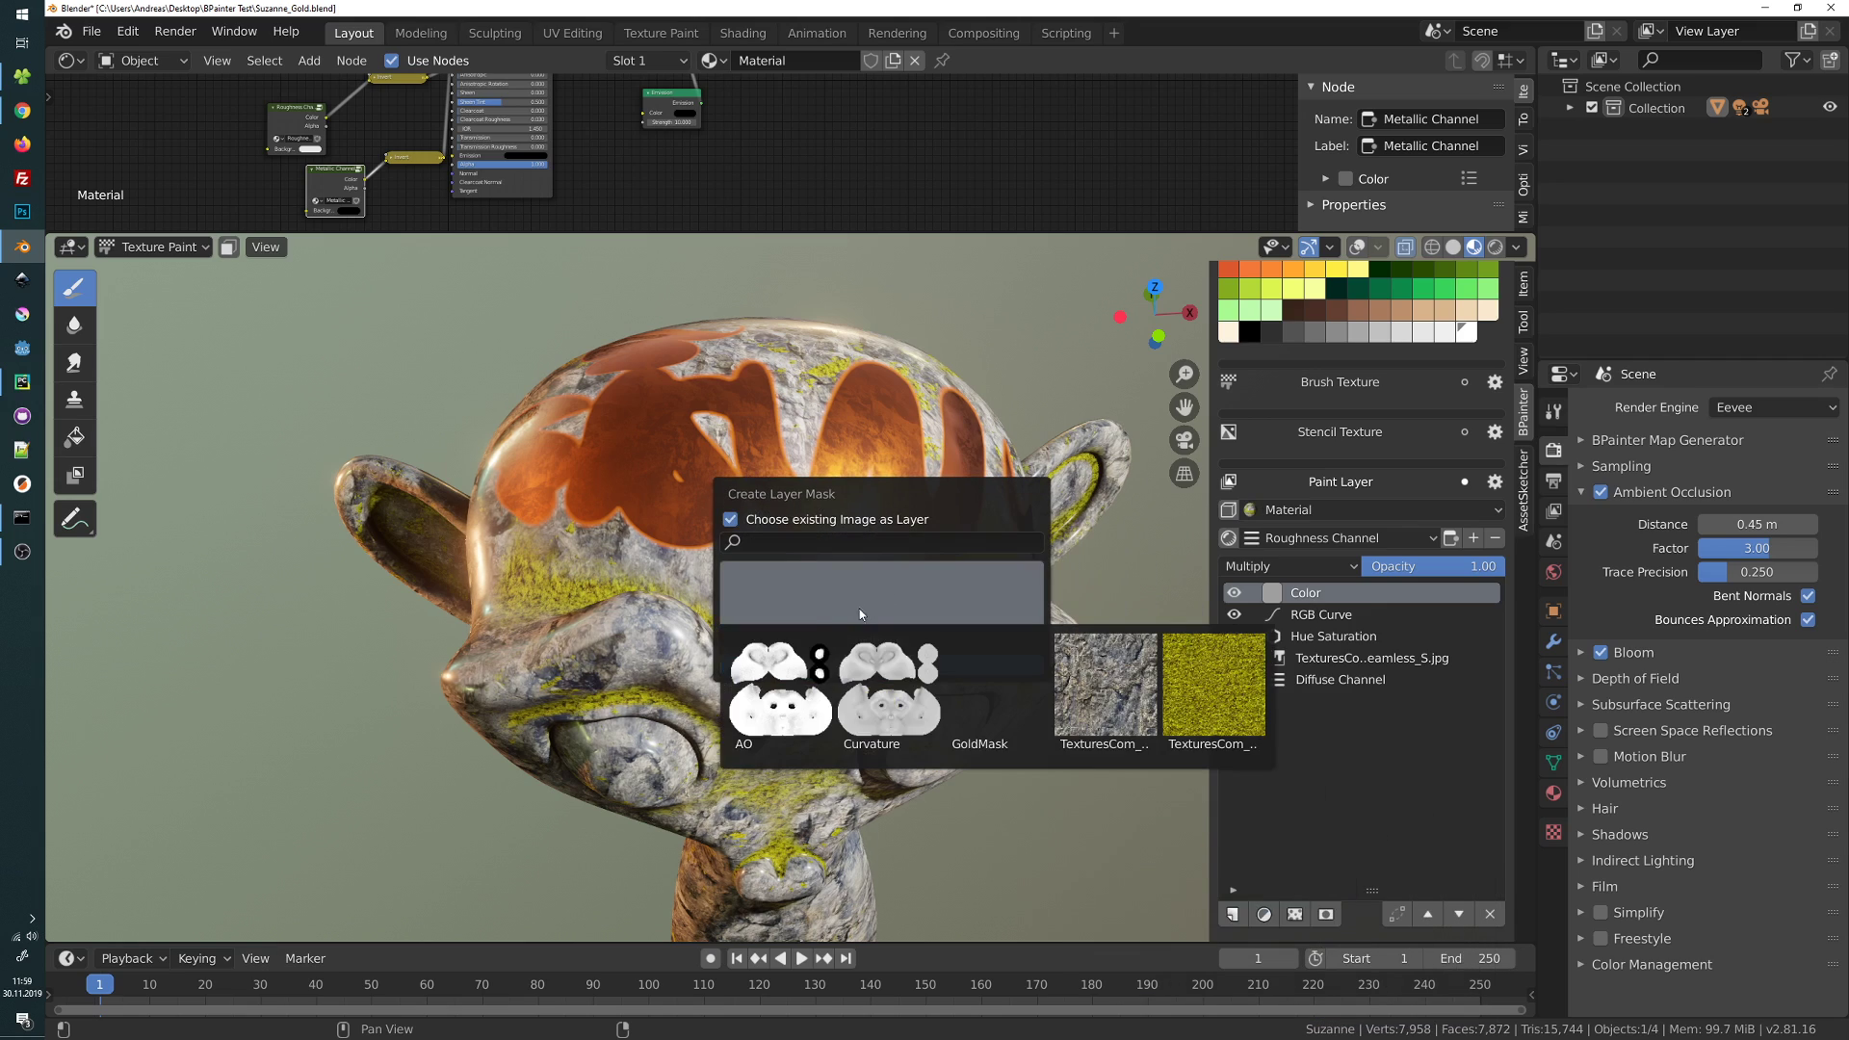
pyautogui.click(992, 695)
pyautogui.click(982, 665)
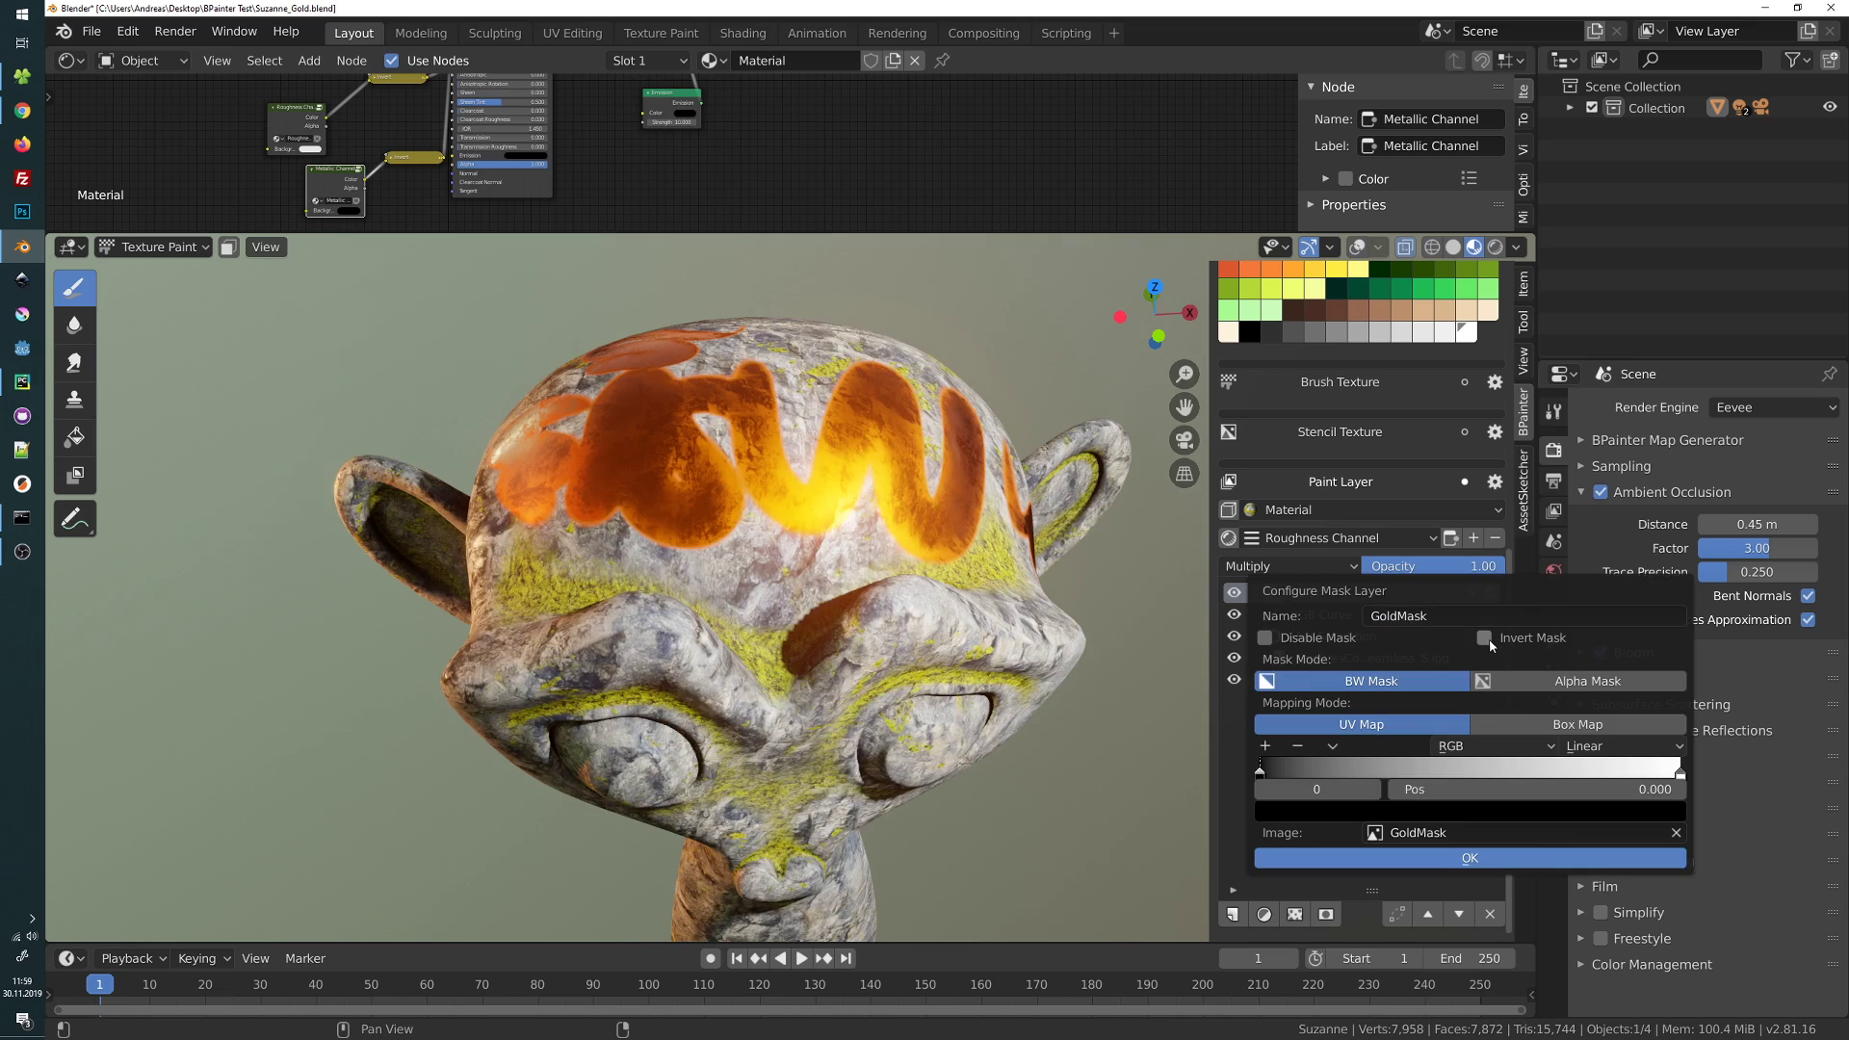
# Switch the GoldMask layer mask to Alpha Mask mode and move its ramp's black stop to 0.643
pyautogui.click(1531, 683)
pyautogui.moveTo(1429, 587); pyautogui.dragTo(927, 518)
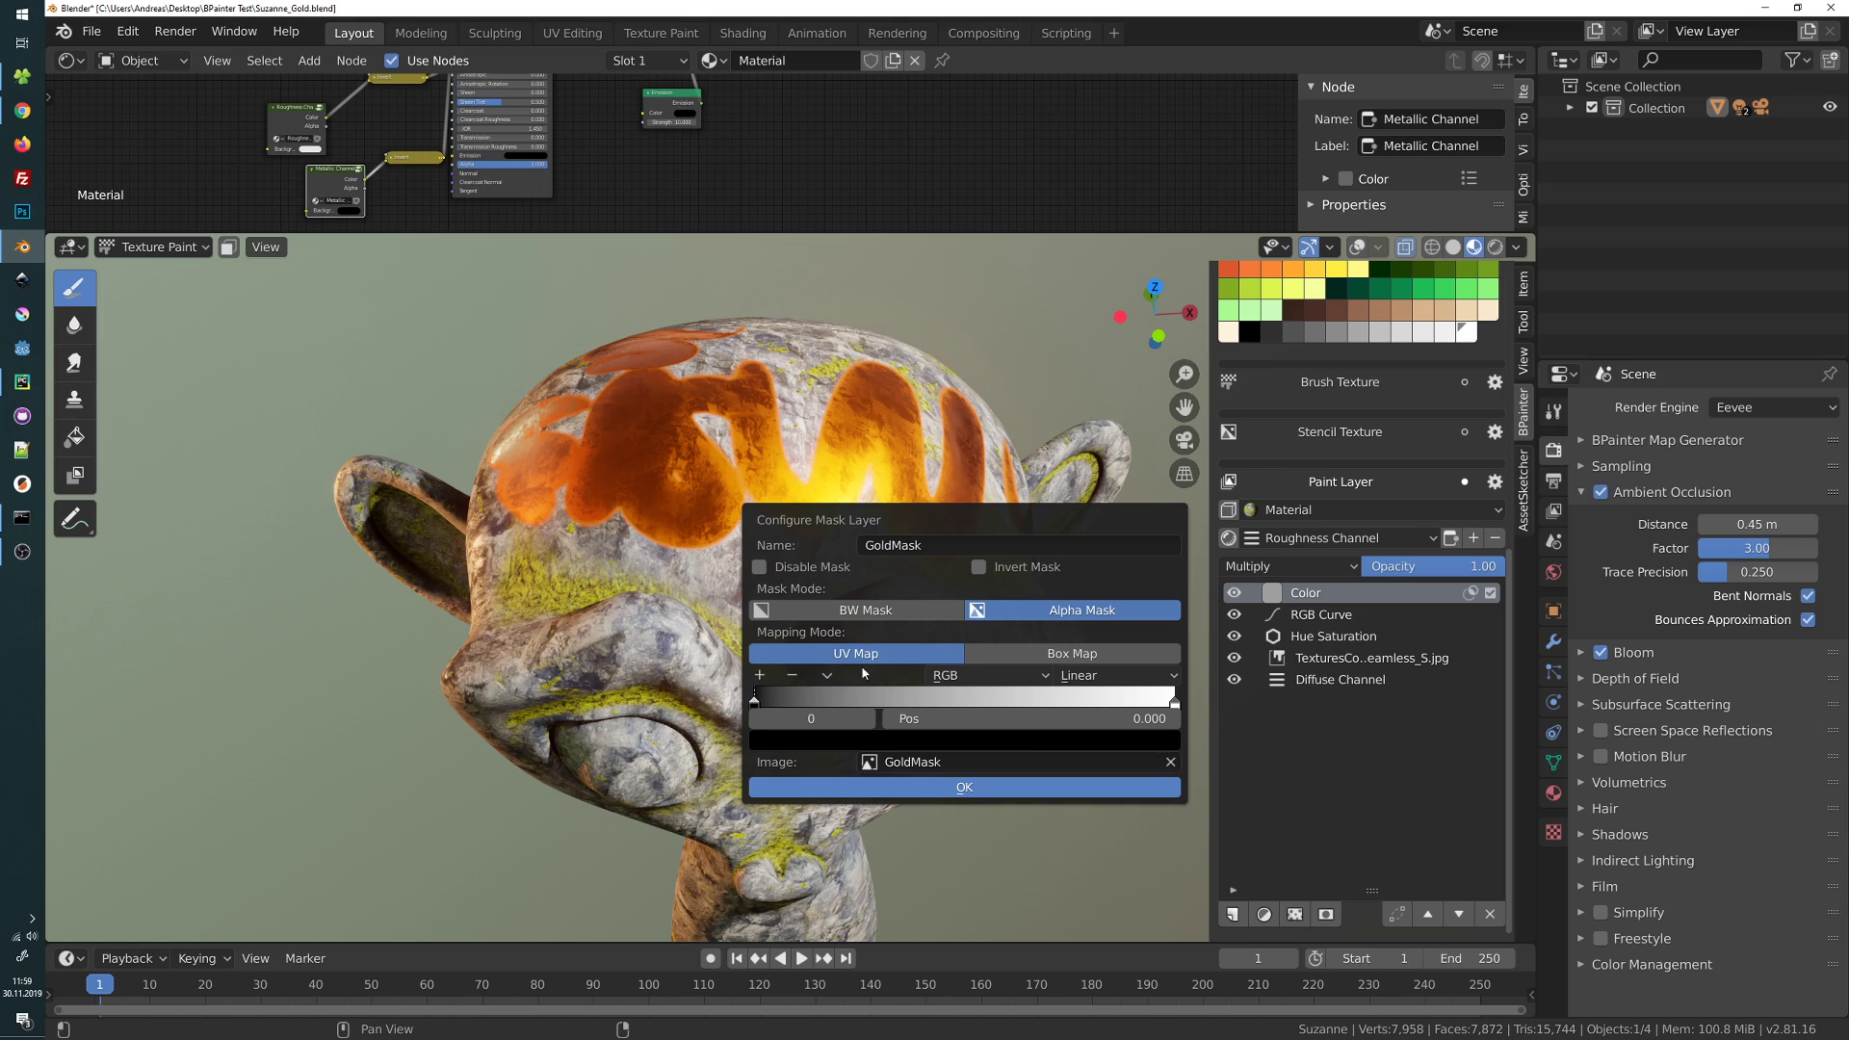
pyautogui.moveTo(756, 704)
pyautogui.mouseDown()
pyautogui.moveTo(1141, 702)
pyautogui.moveTo(1034, 702)
pyautogui.mouseUp()
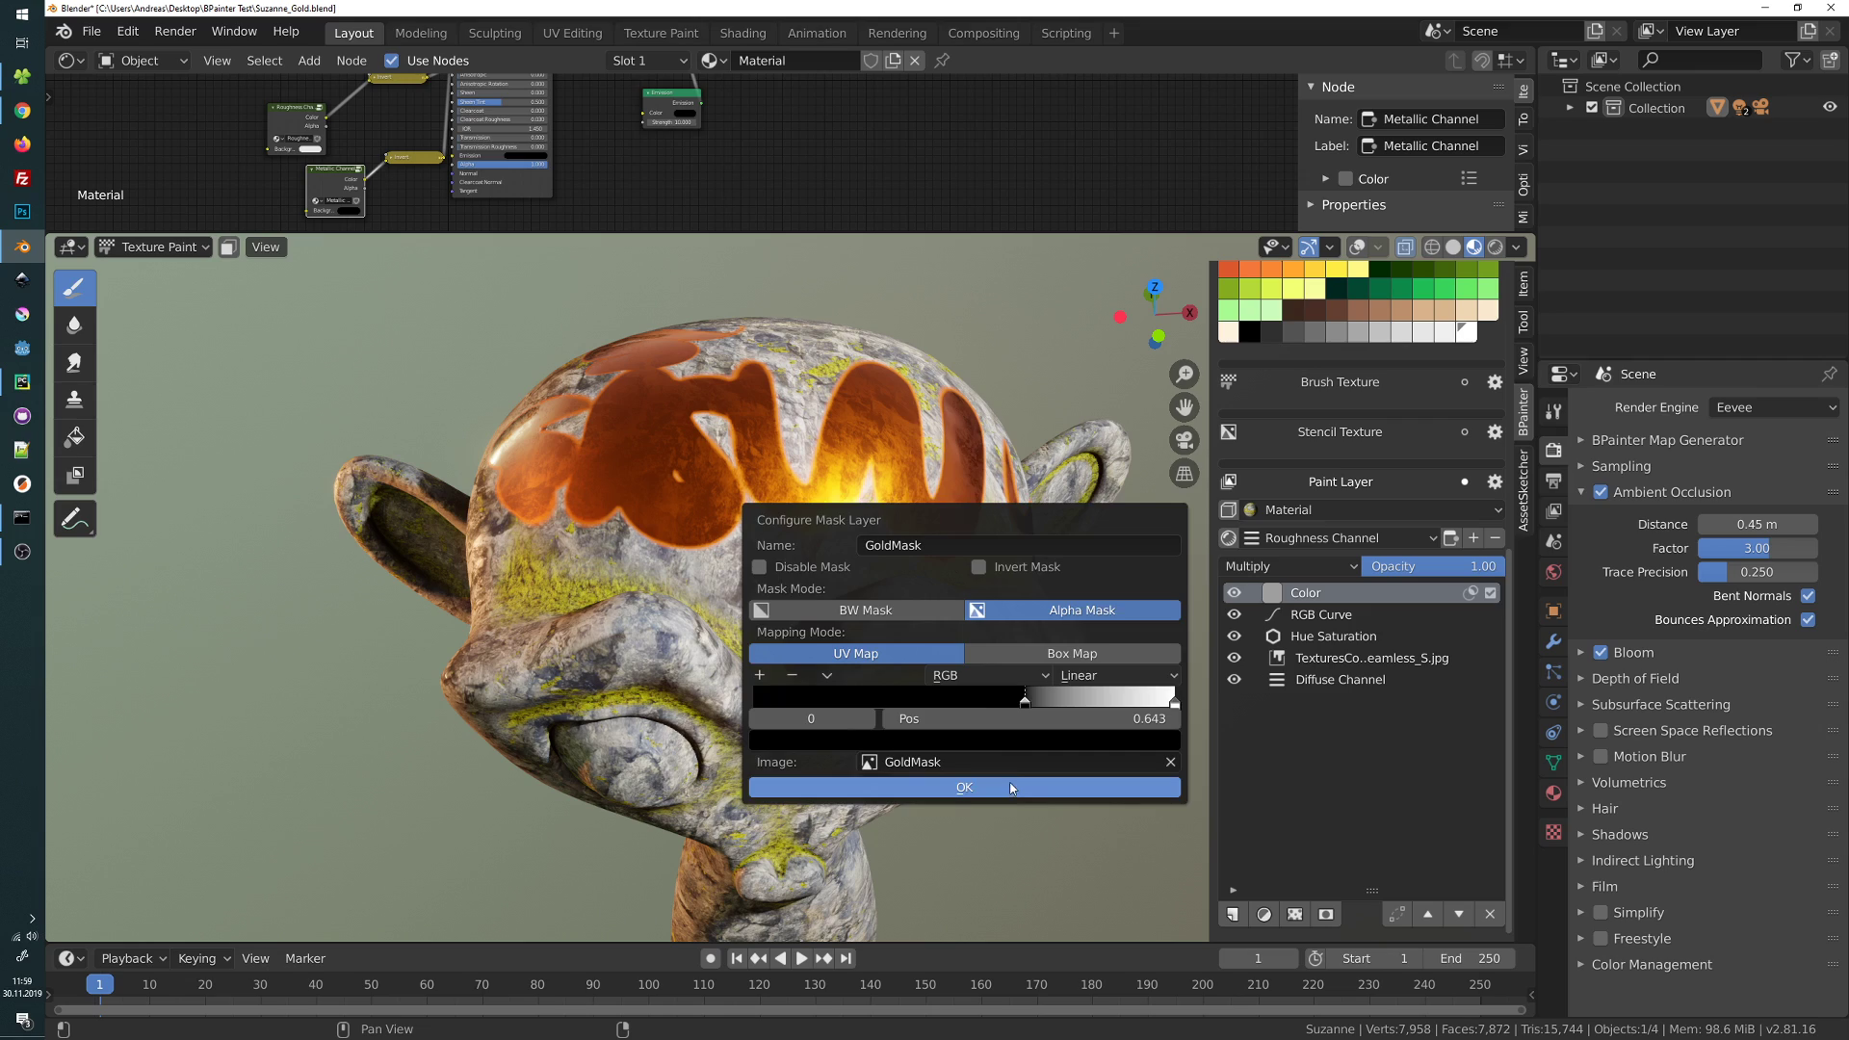
pyautogui.click(1011, 787)
pyautogui.moveTo(1011, 788); pyautogui.dragTo(973, 463, button='middle')
pyautogui.moveTo(811, 589); pyautogui.dragTo(814, 626, button='middle')
pyautogui.moveTo(773, 376); pyautogui.dragTo(1030, 602, button='middle')
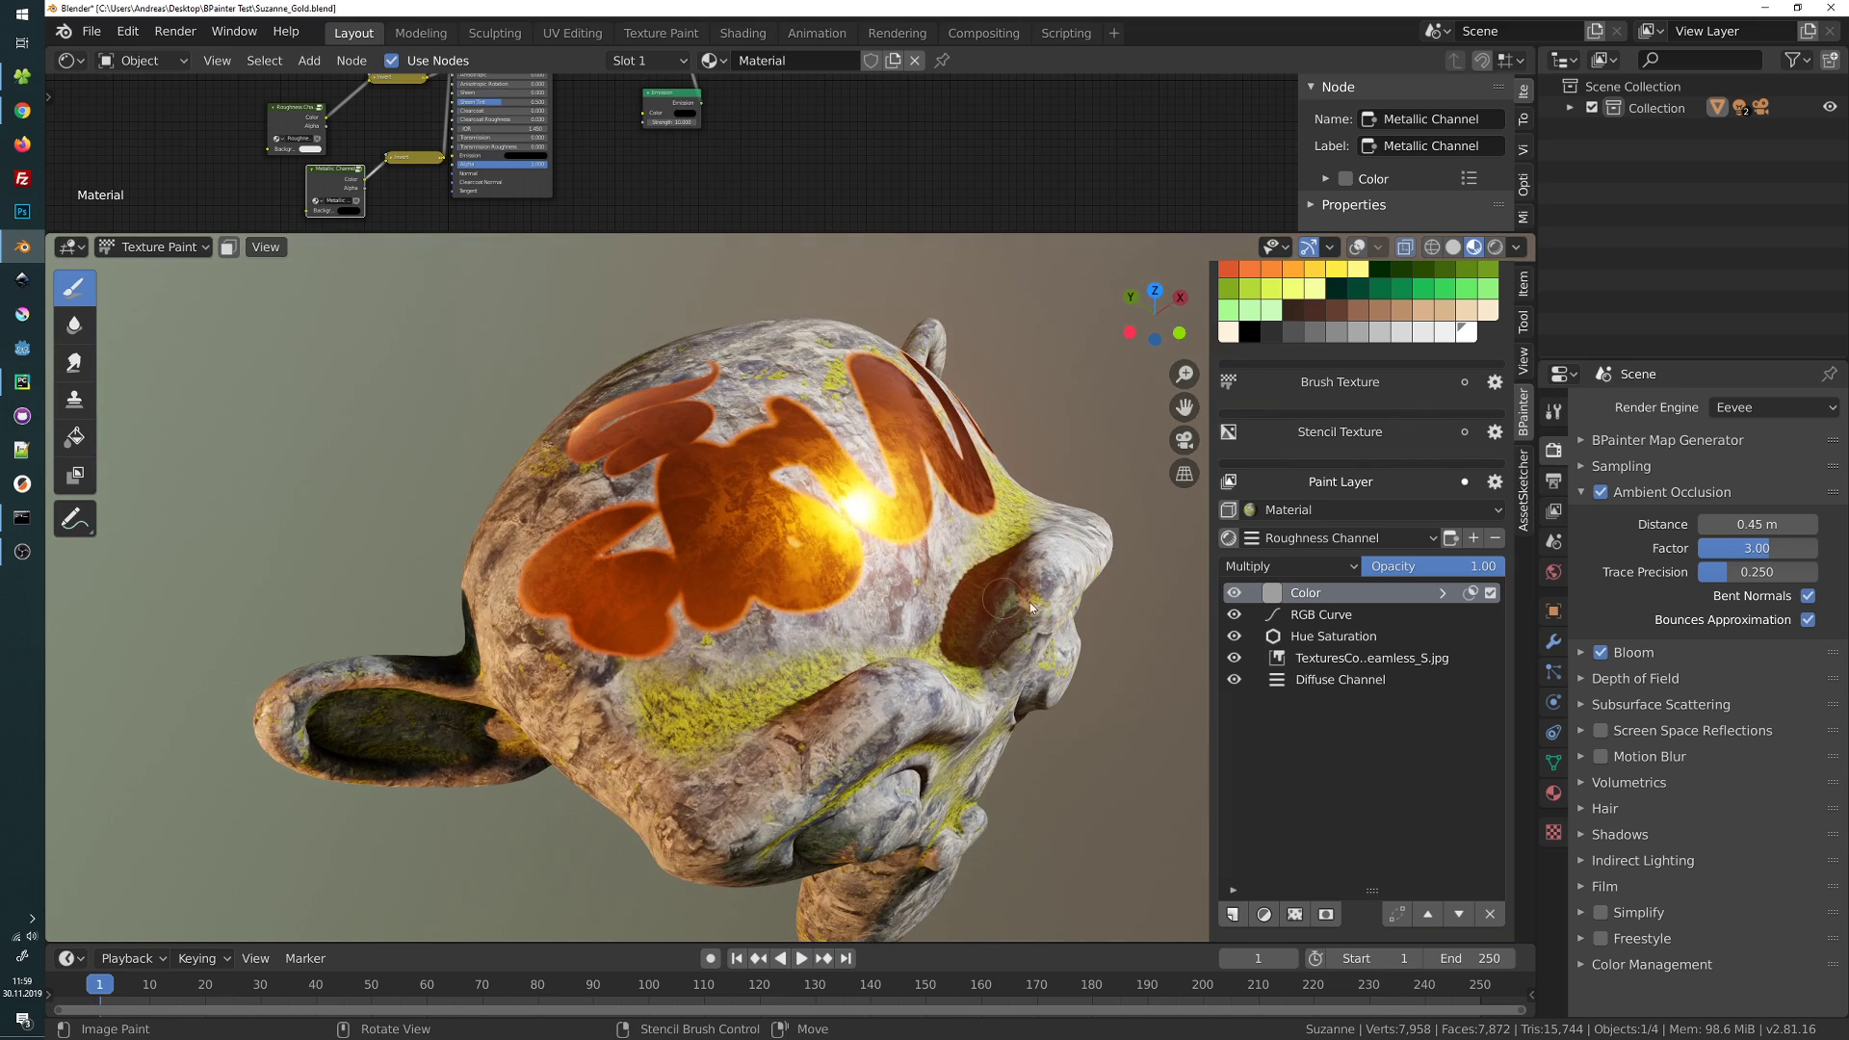
# Adjust the Roughness Channel's Color layer to a darker gray and preview its mask on the head before returning to the full material
pyautogui.click(1273, 597)
pyautogui.moveTo(1285, 318)
pyautogui.mouseDown()
pyautogui.moveTo(1263, 288)
pyautogui.moveTo(1241, 414)
pyautogui.moveTo(1227, 332)
pyautogui.moveTo(1223, 376)
pyautogui.moveTo(1194, 303)
pyautogui.moveTo(1180, 348)
pyautogui.mouseUp()
pyautogui.moveTo(924, 617)
pyautogui.mouseDown(button='middle')
pyautogui.moveTo(848, 664)
pyautogui.moveTo(807, 638)
pyautogui.moveTo(911, 562)
pyautogui.moveTo(722, 549)
pyautogui.mouseUp(button='middle')
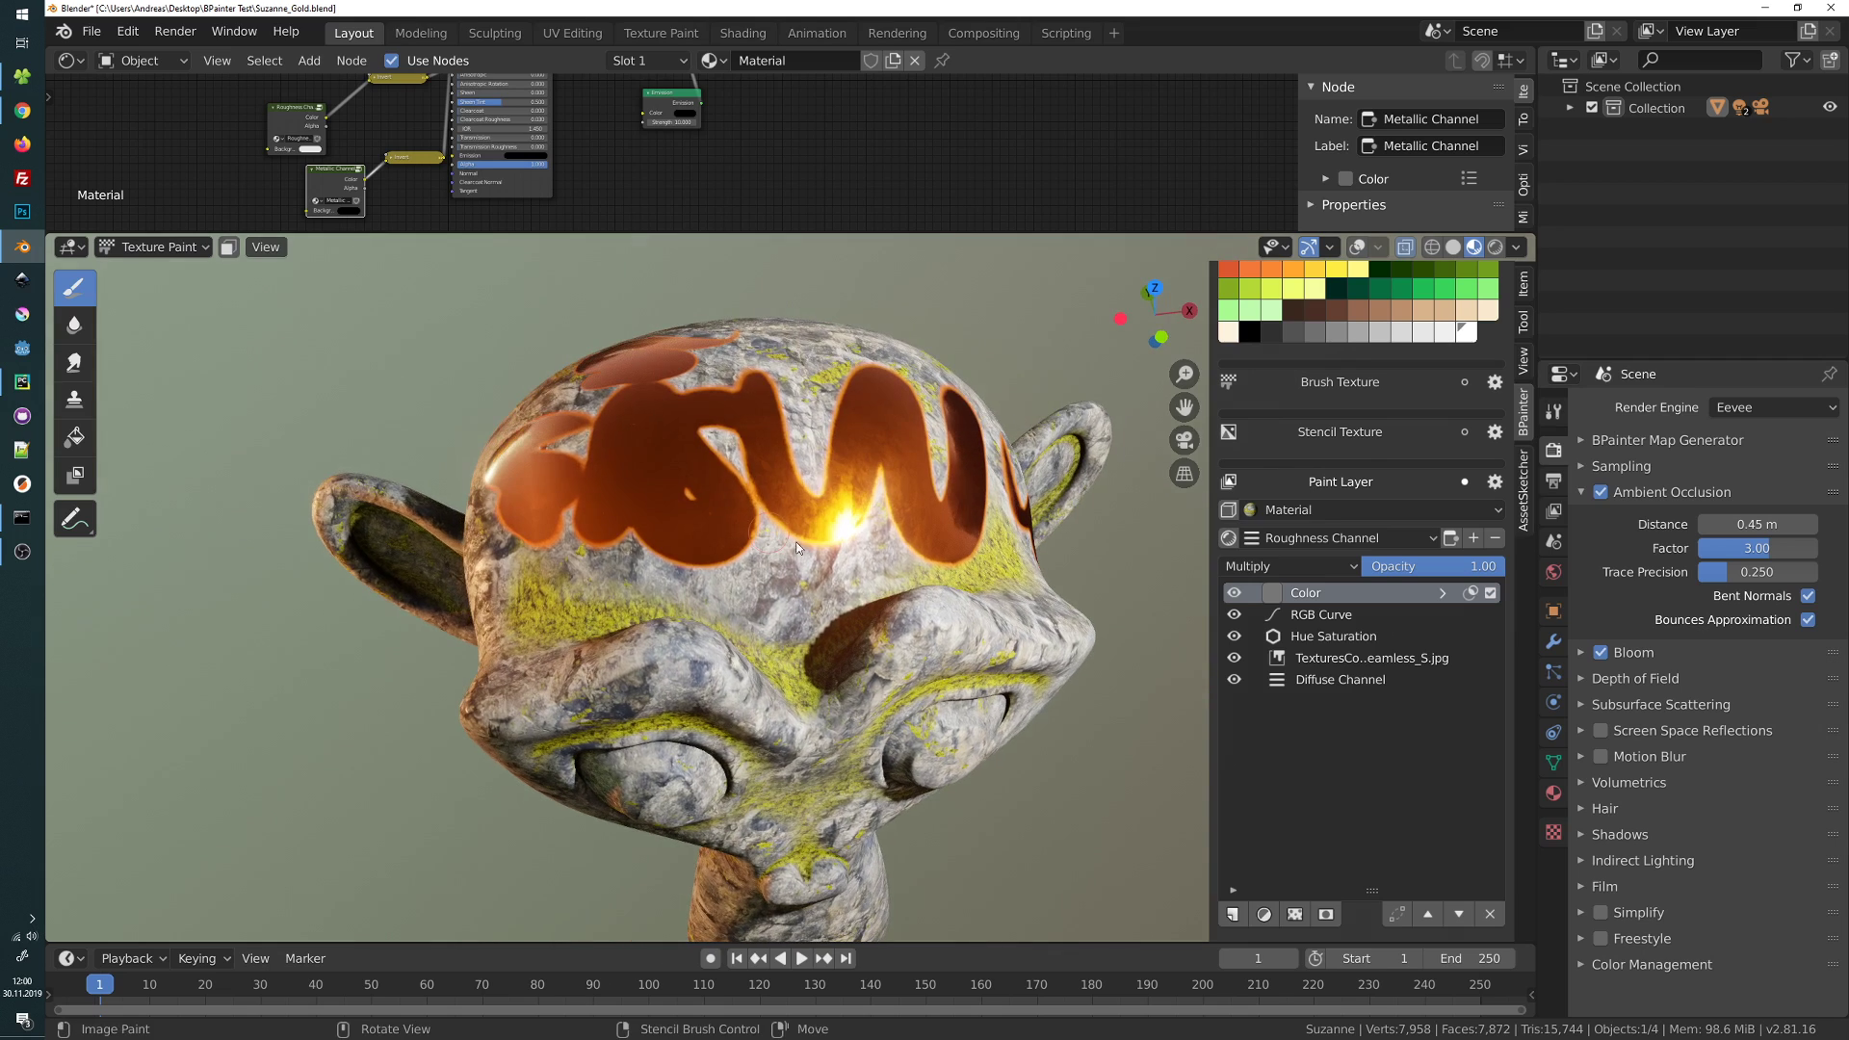
pyautogui.click(1228, 537)
pyautogui.moveTo(755, 627); pyautogui.dragTo(878, 643, button='middle')
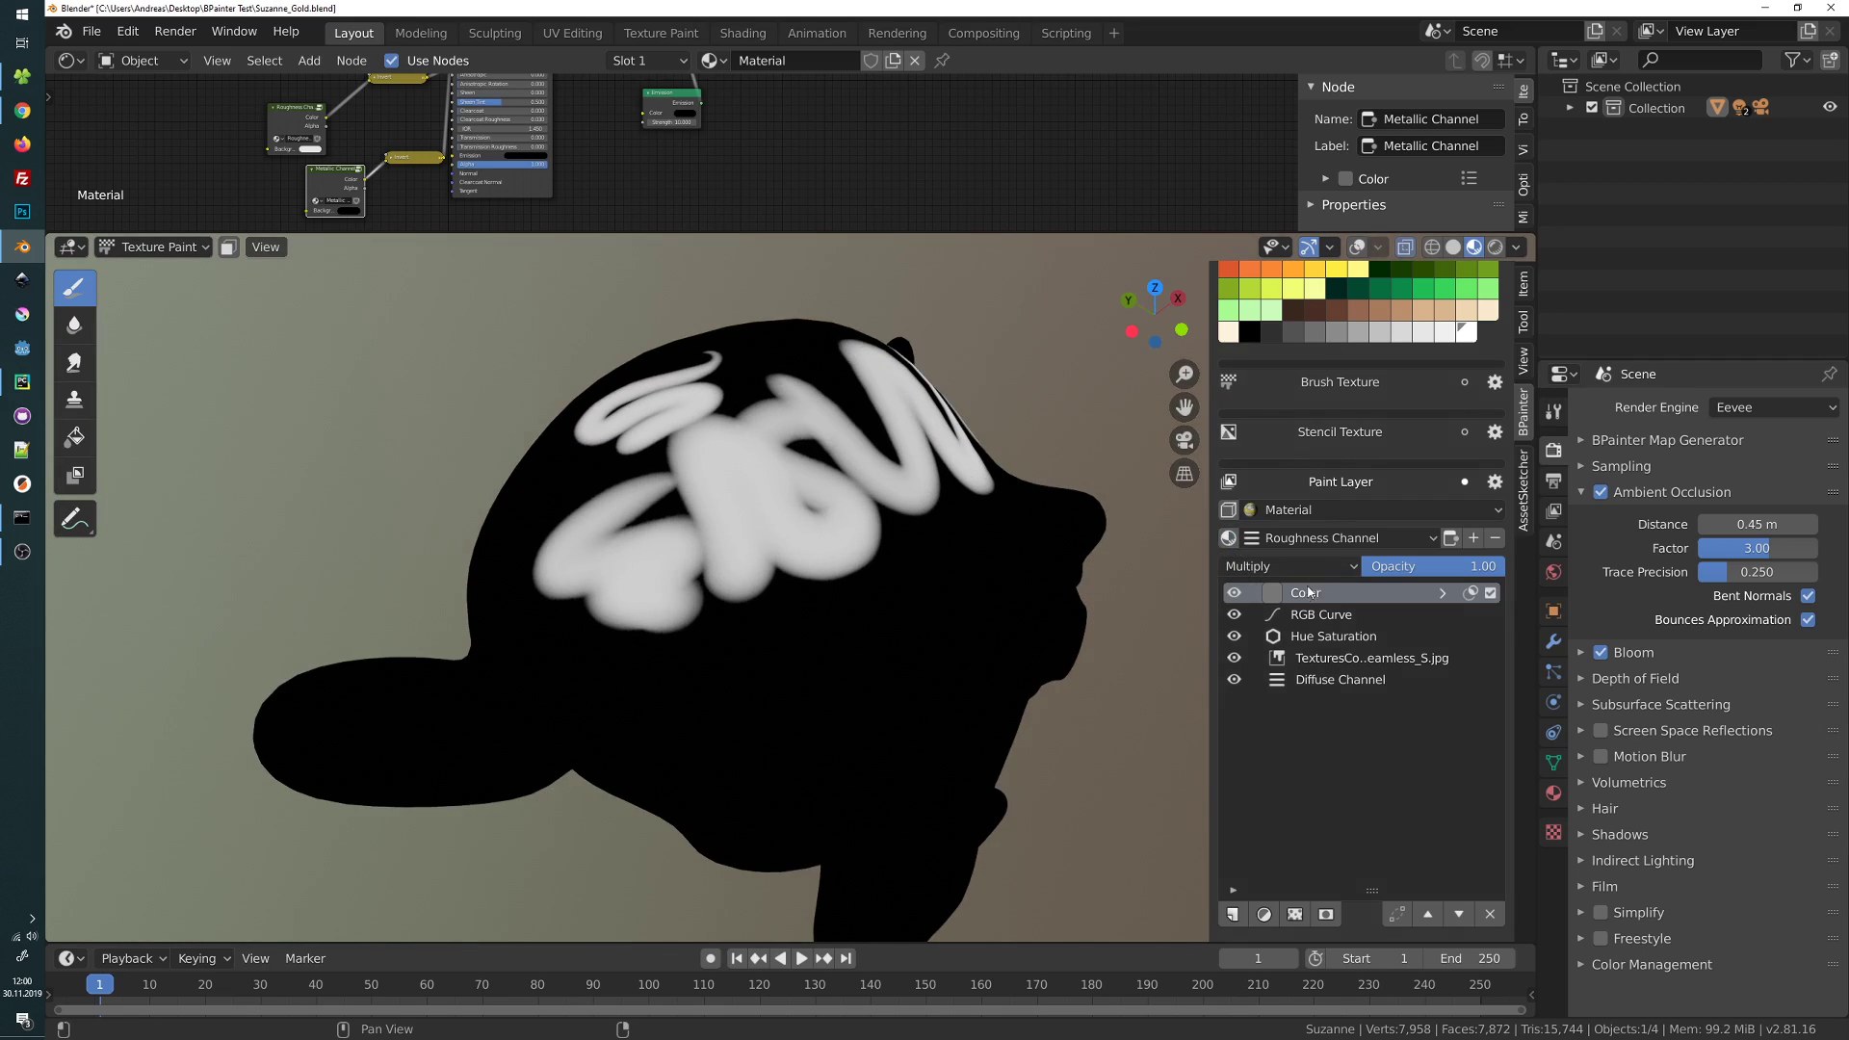
pyautogui.click(1227, 537)
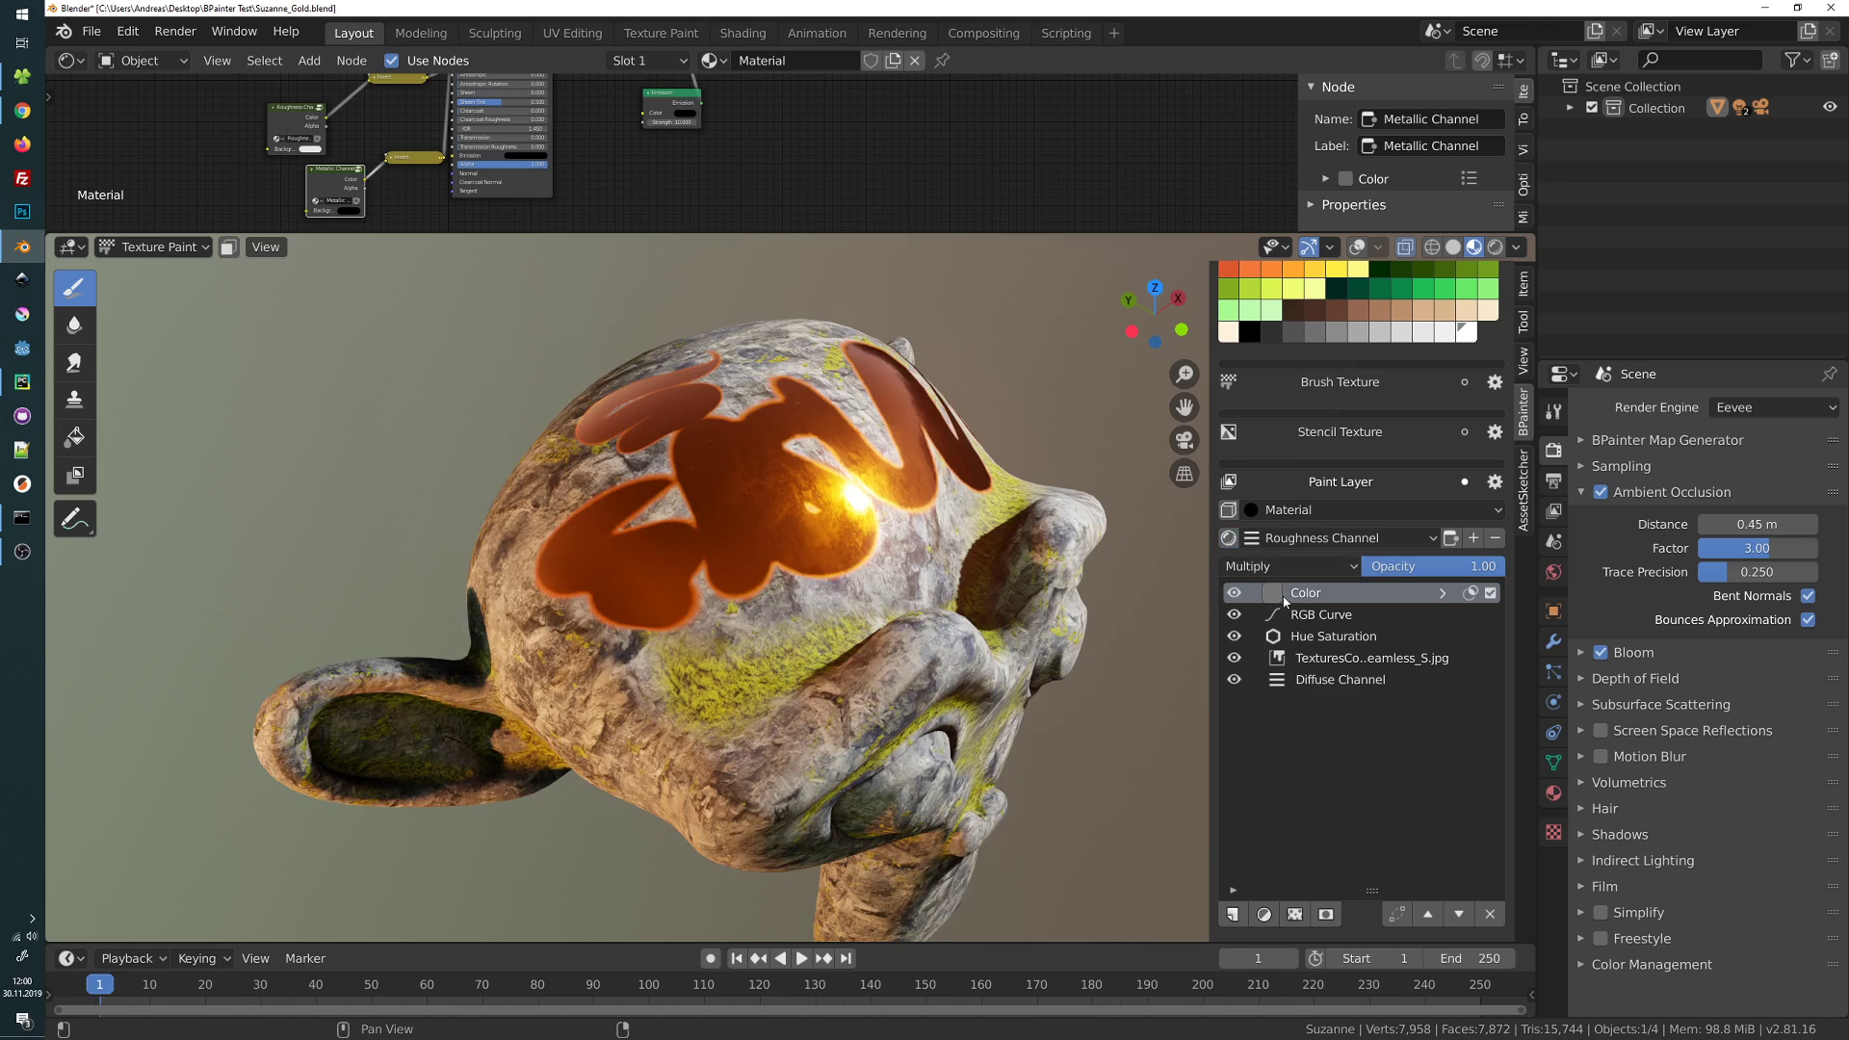
# Preview the Roughness Channel through its RGB Curve layer, darken the Color layer to near-black, and return to the full material
pyautogui.click(1315, 616)
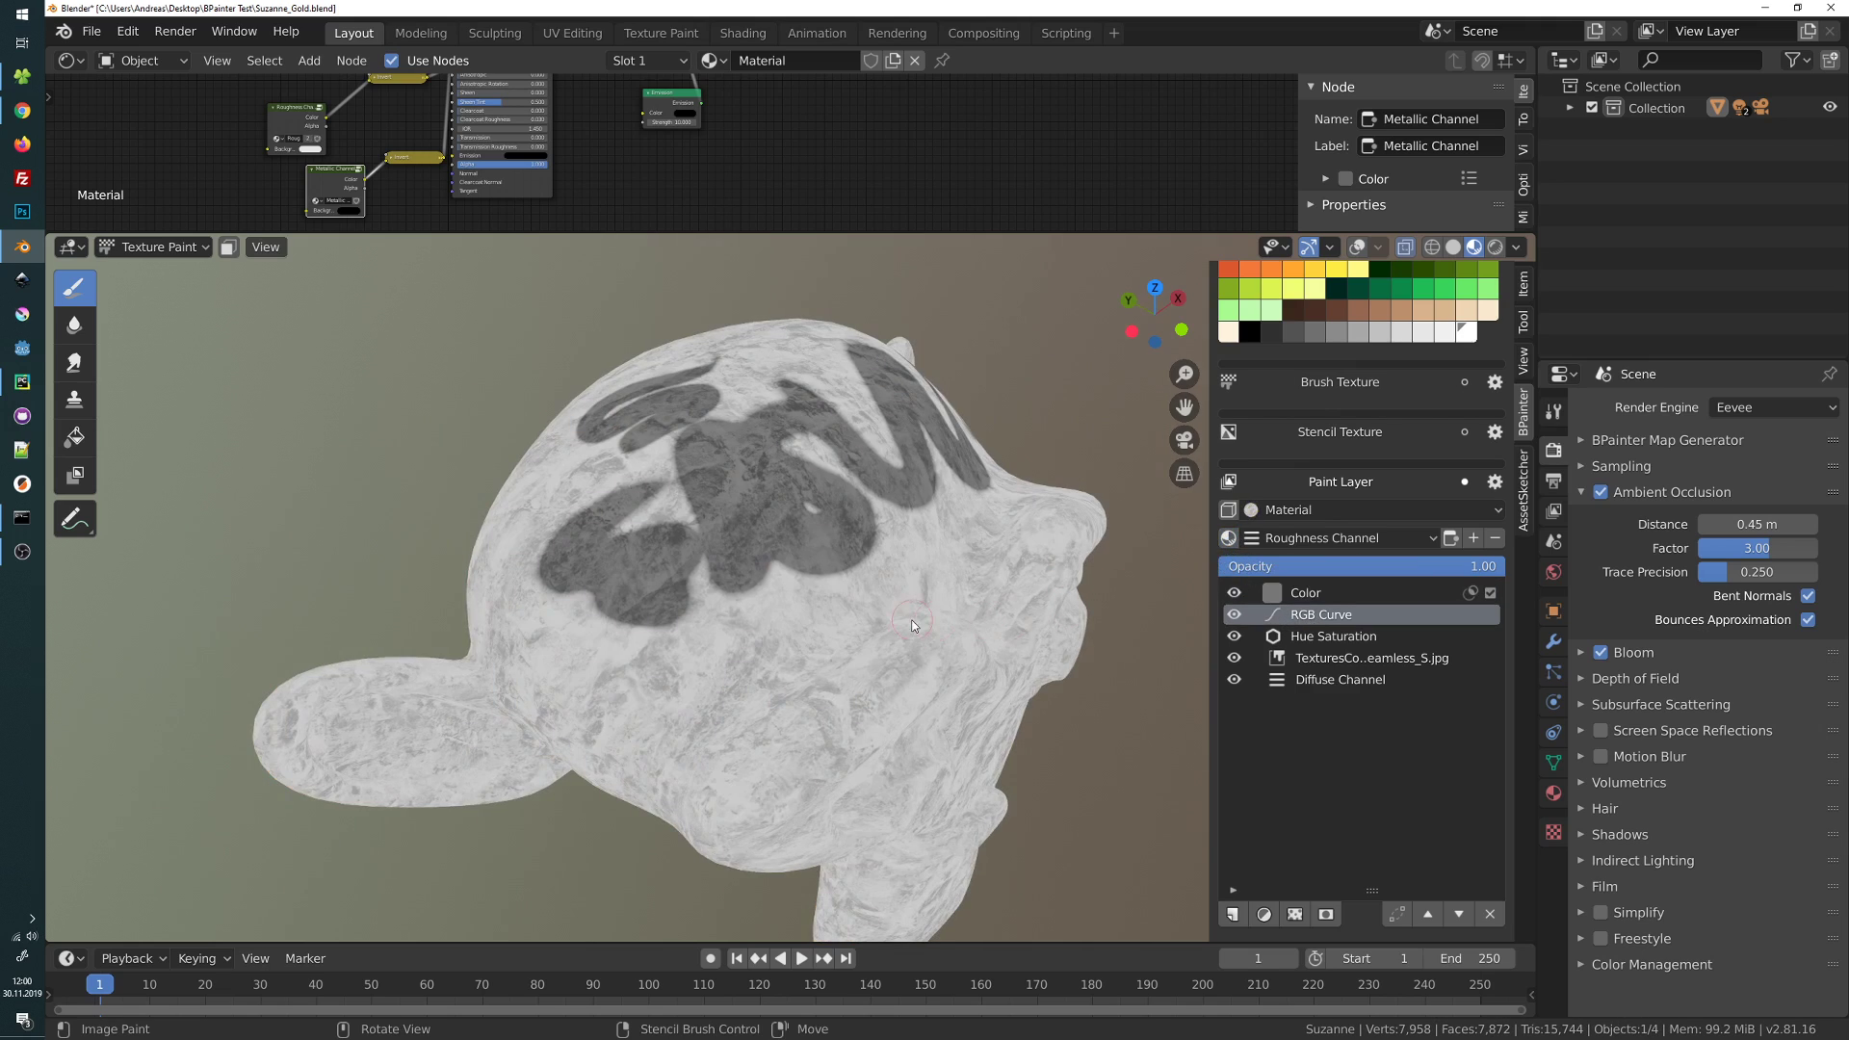
pyautogui.moveTo(915, 626); pyautogui.dragTo(807, 624, button='middle')
pyautogui.click(1278, 599)
pyautogui.moveTo(1278, 349); pyautogui.dragTo(1276, 387)
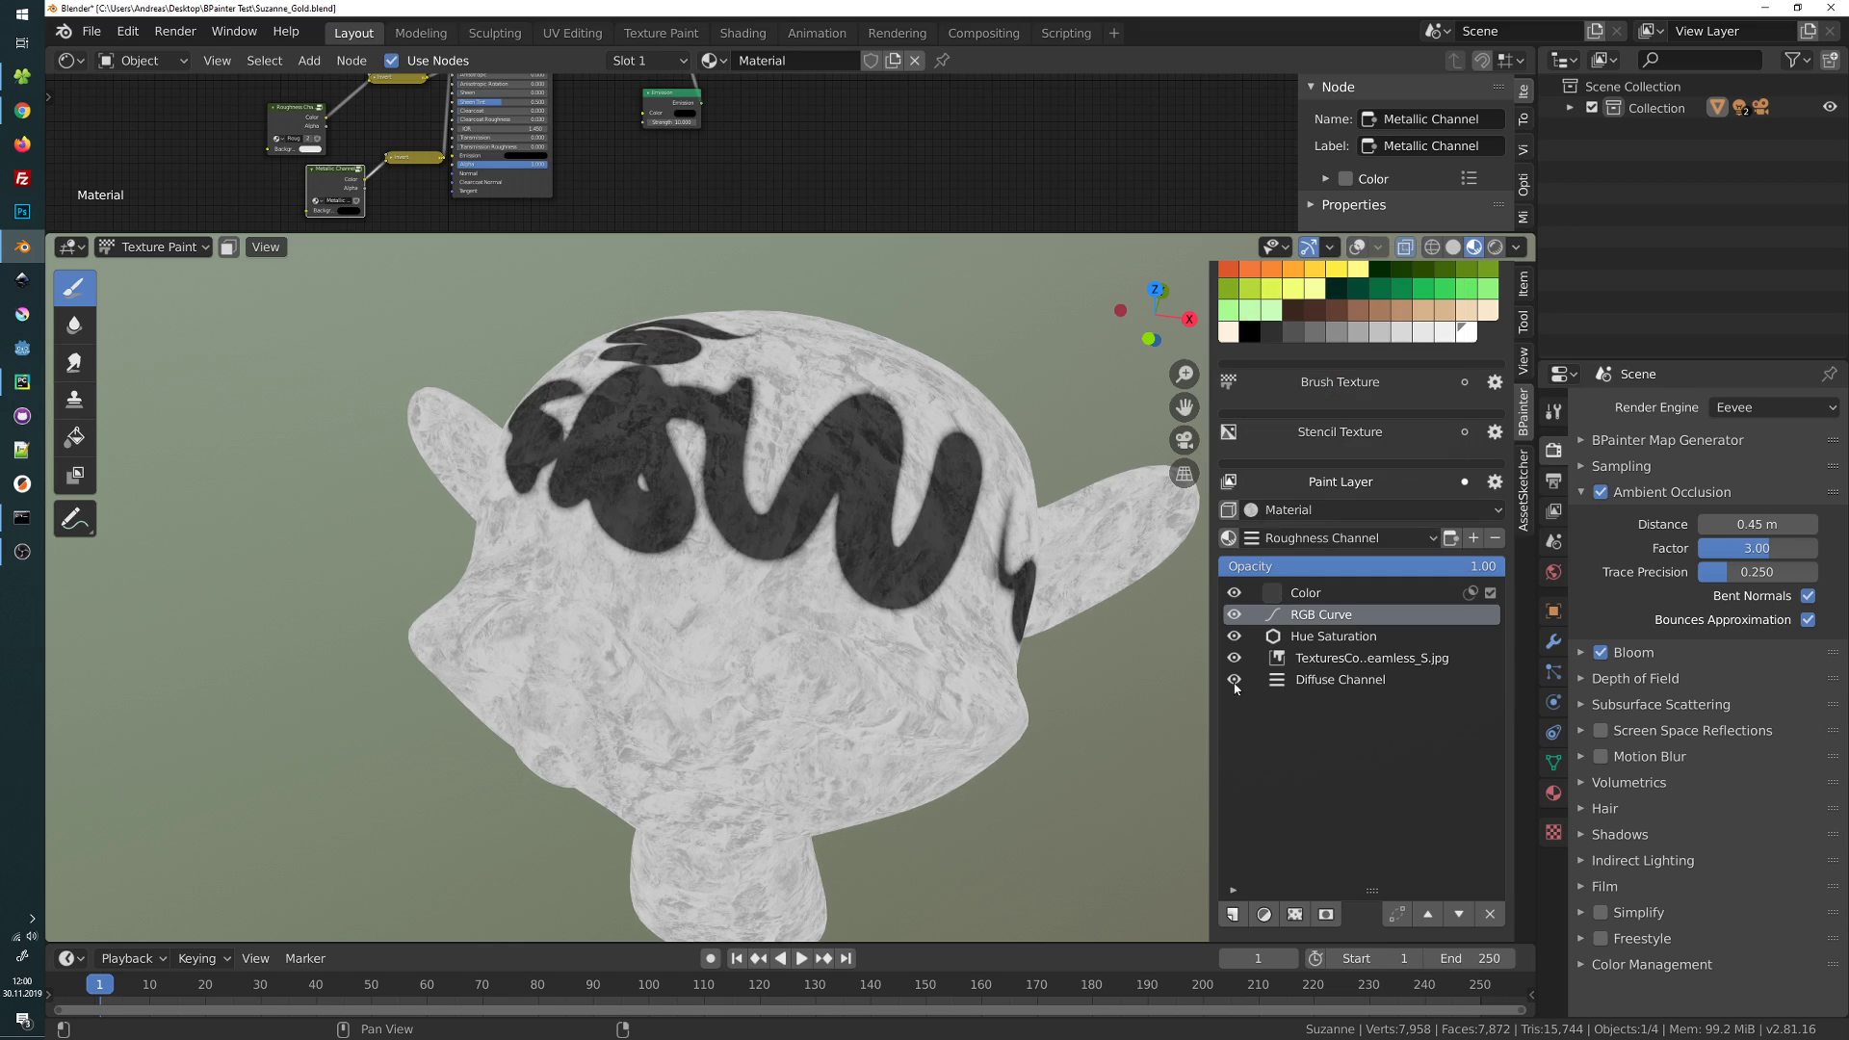
pyautogui.click(1228, 538)
pyautogui.moveTo(1011, 583); pyautogui.dragTo(1171, 638, button='middle')
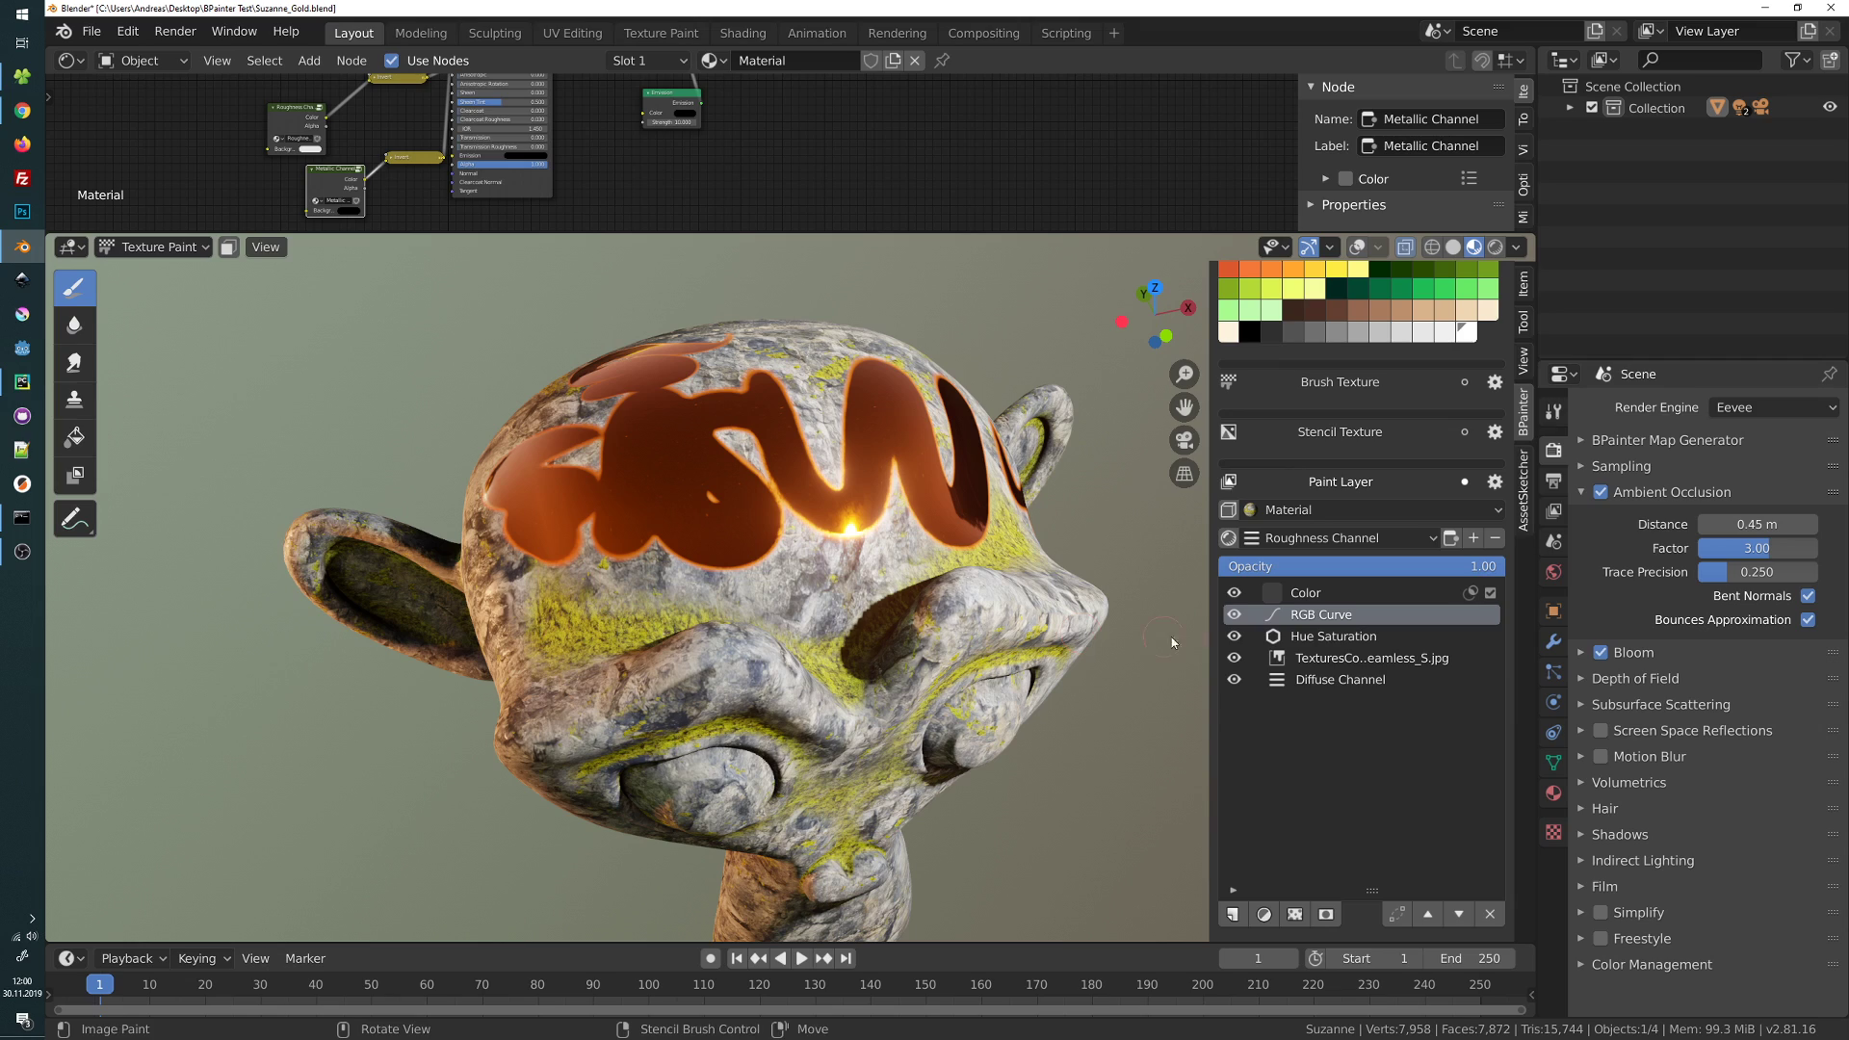
# Examine the Roughness Channel and the Color layer's mask in isolation, comparing them with the full material on the head
pyautogui.click(1320, 637)
pyautogui.click(1317, 660)
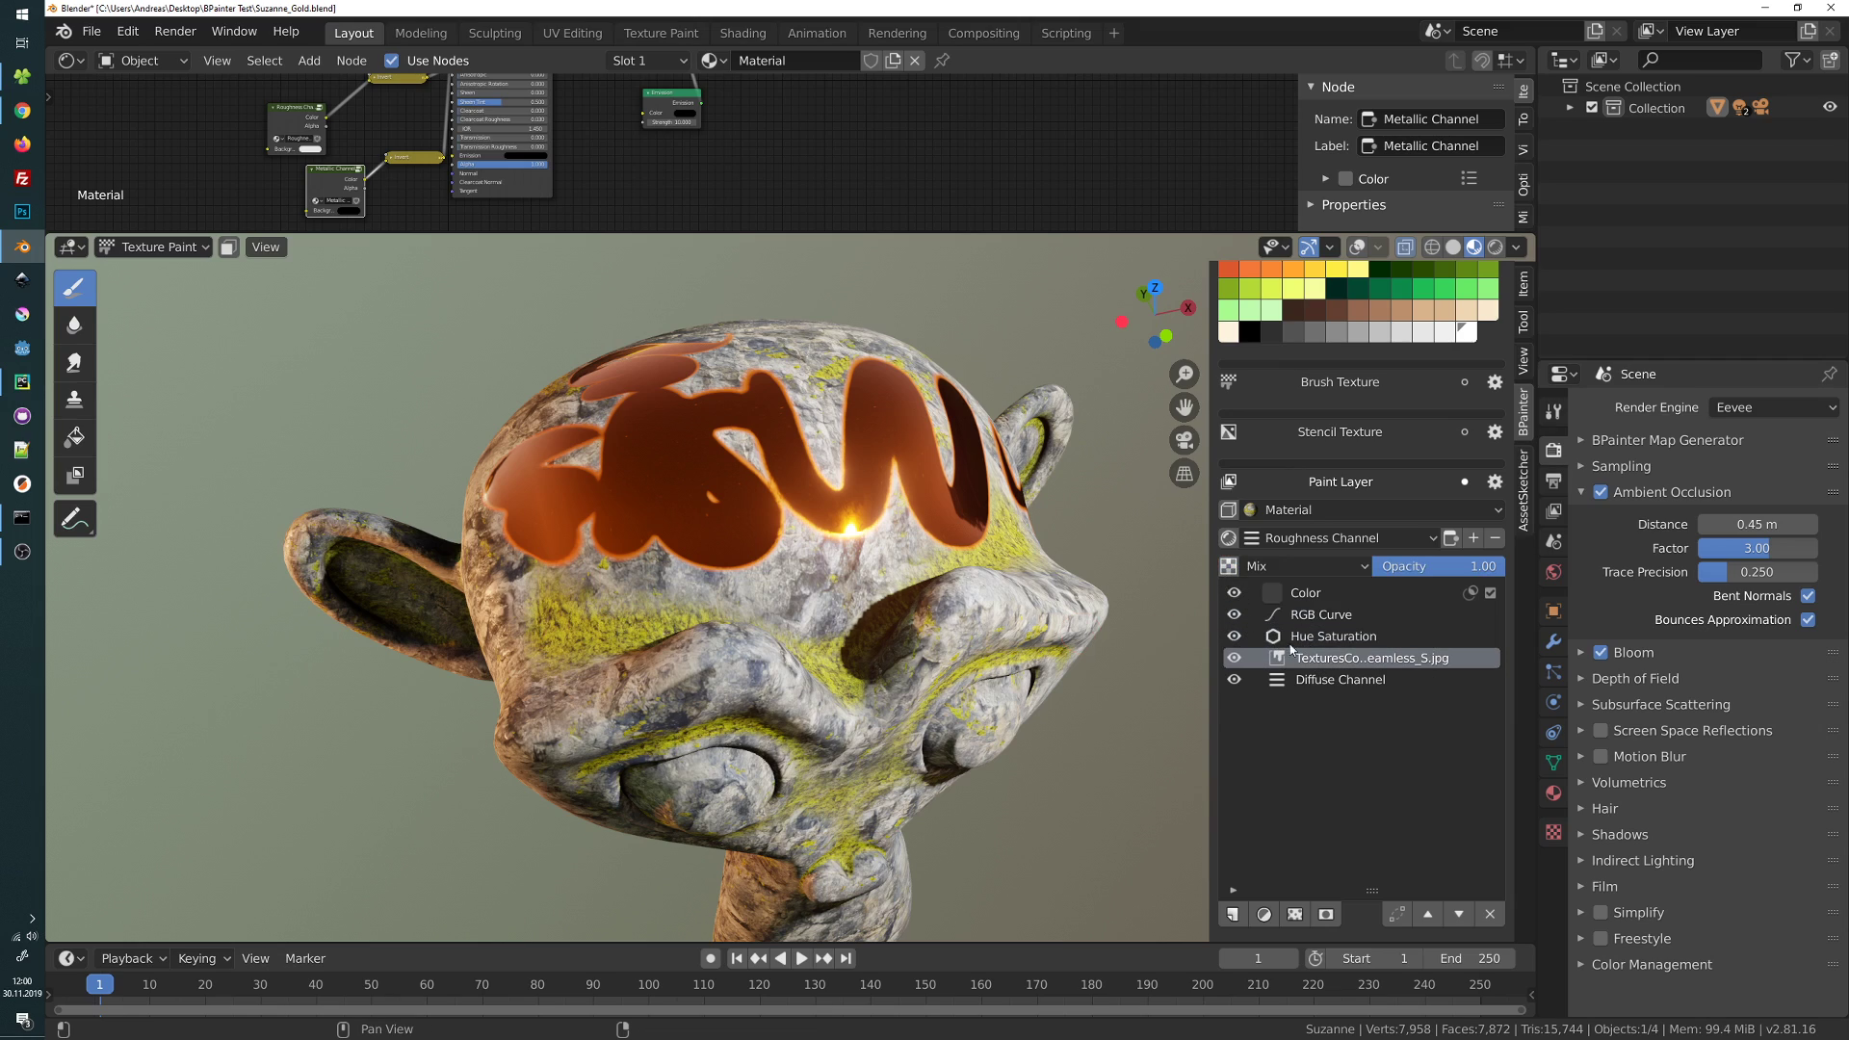
pyautogui.click(1229, 568)
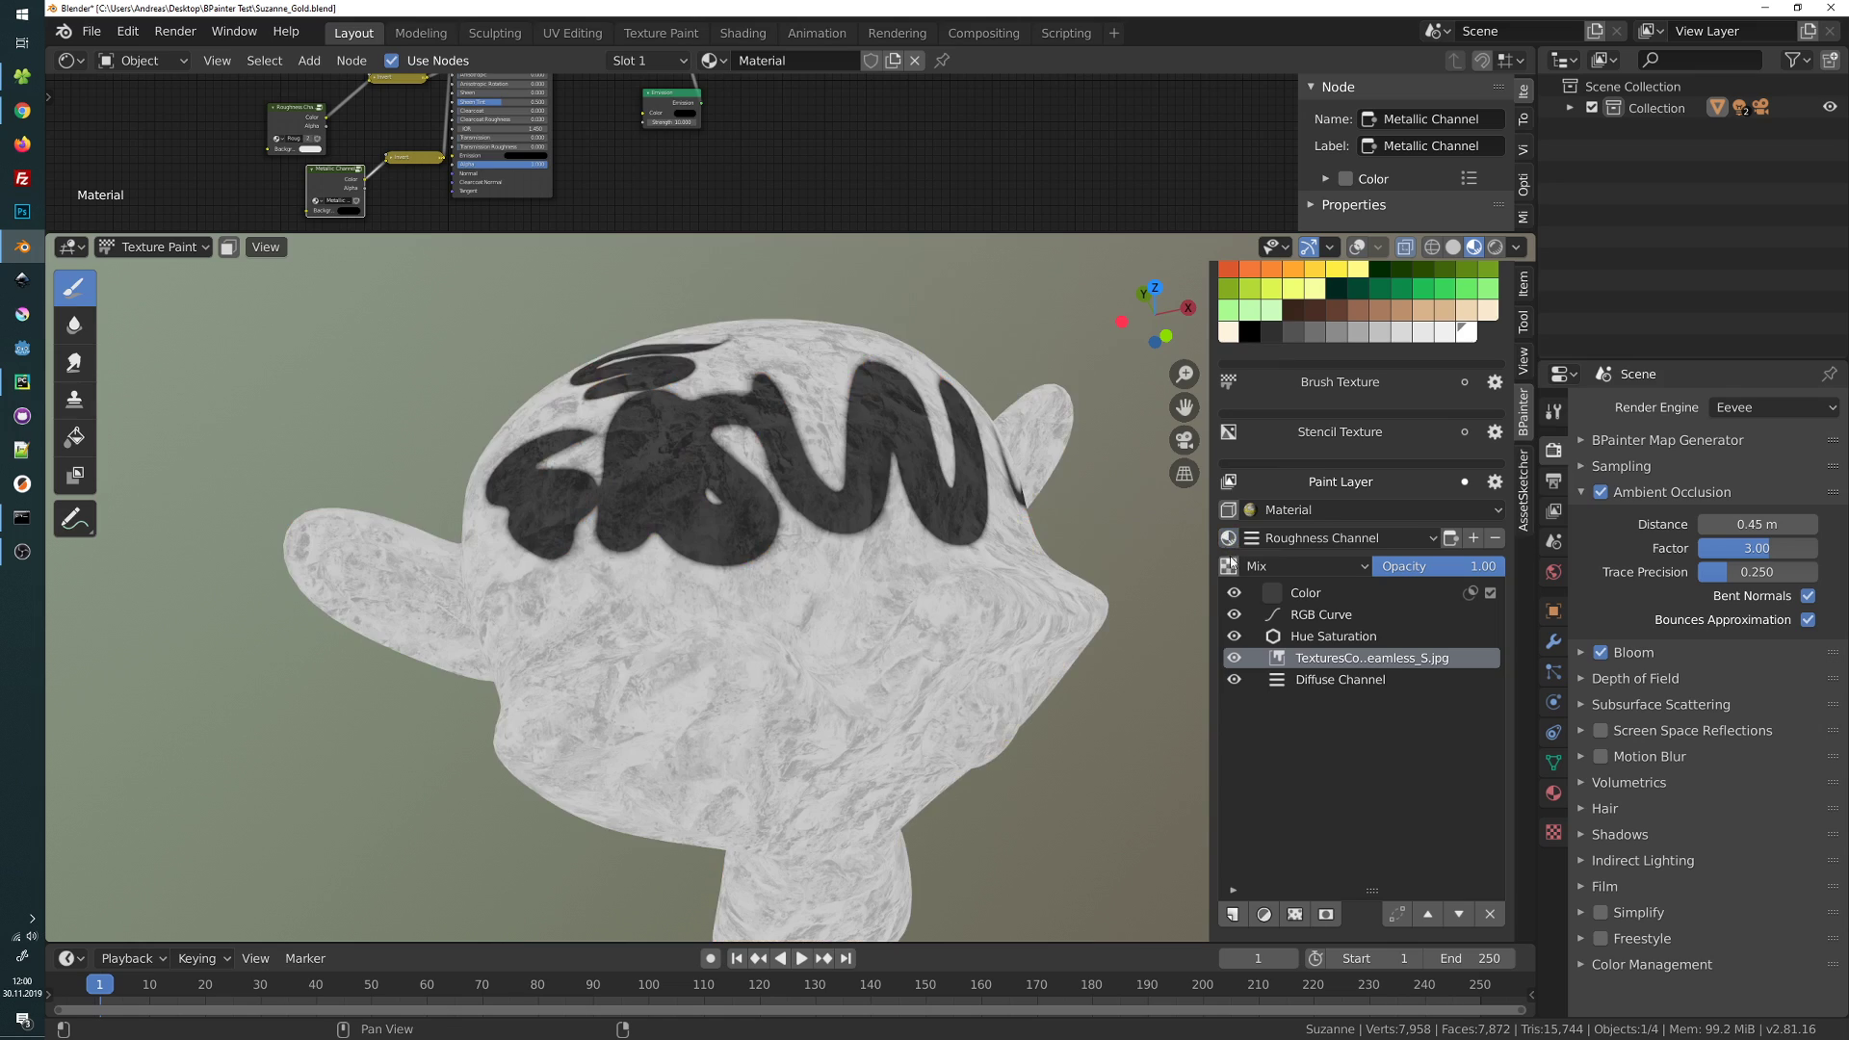
pyautogui.click(1470, 593)
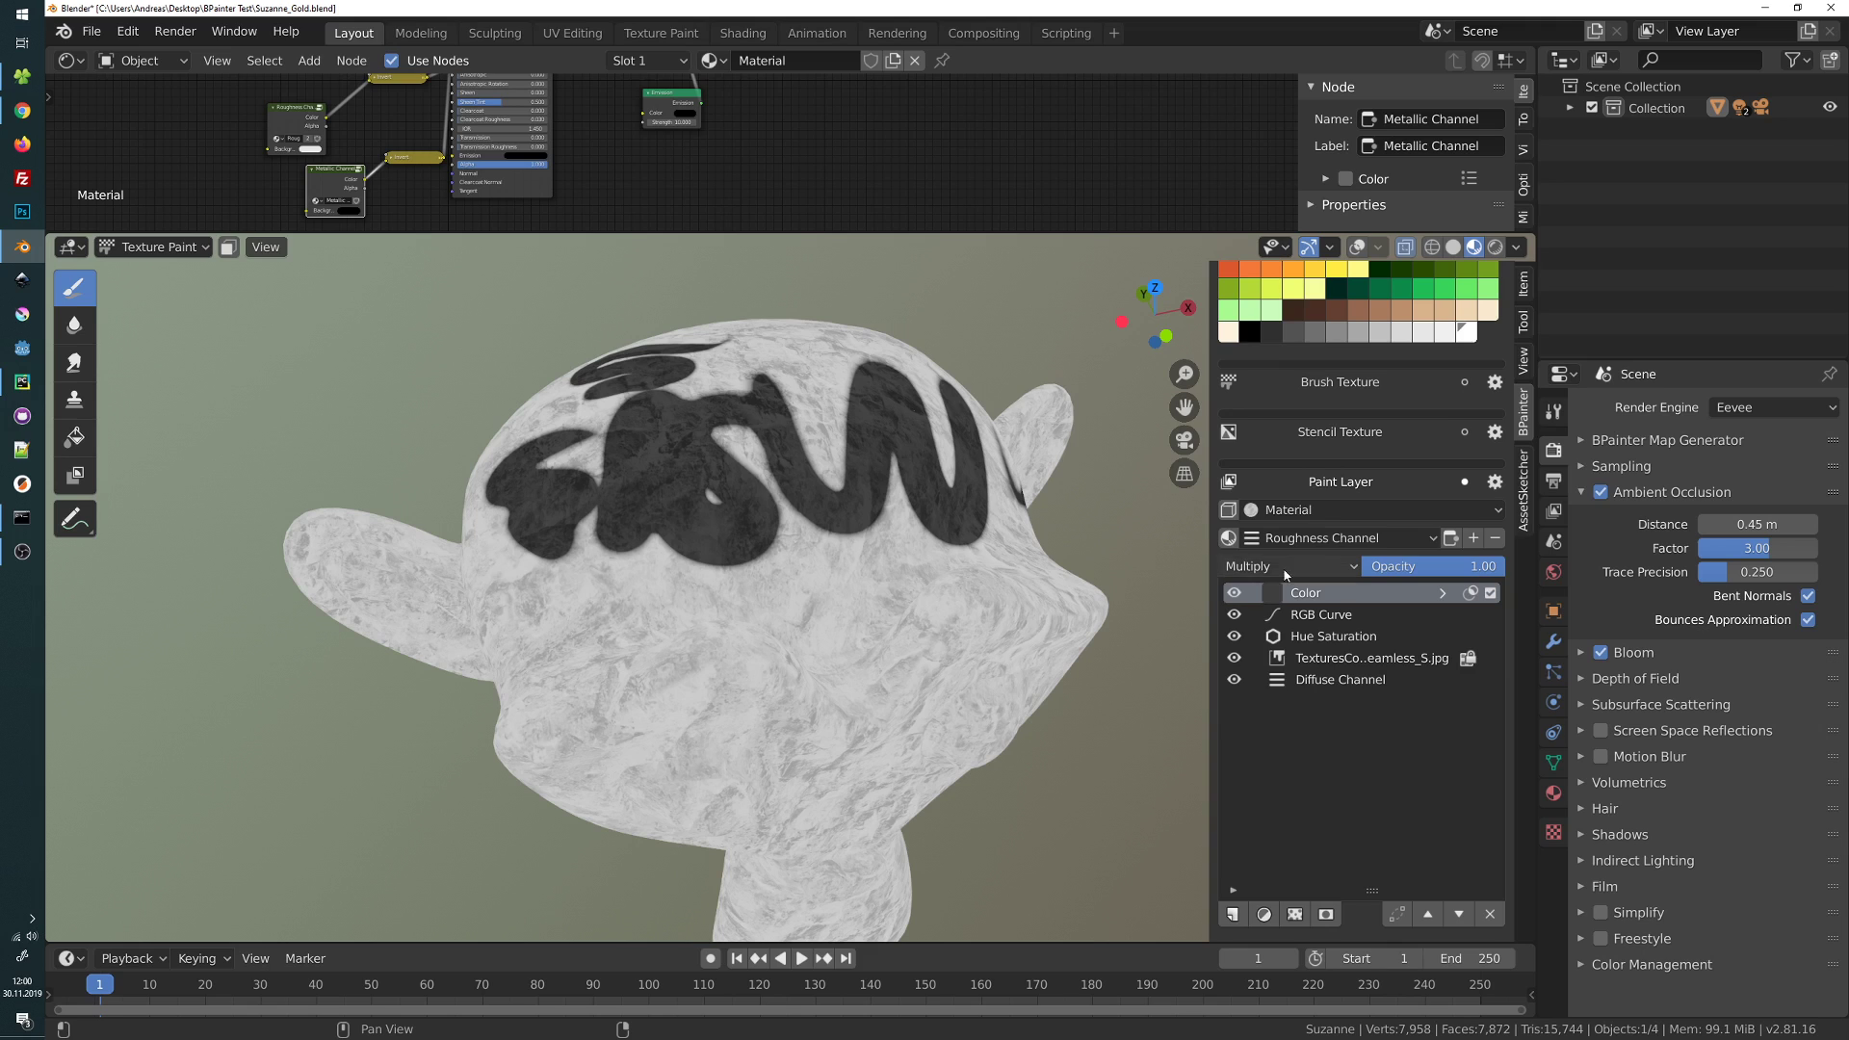
pyautogui.click(1228, 538)
pyautogui.click(1229, 537)
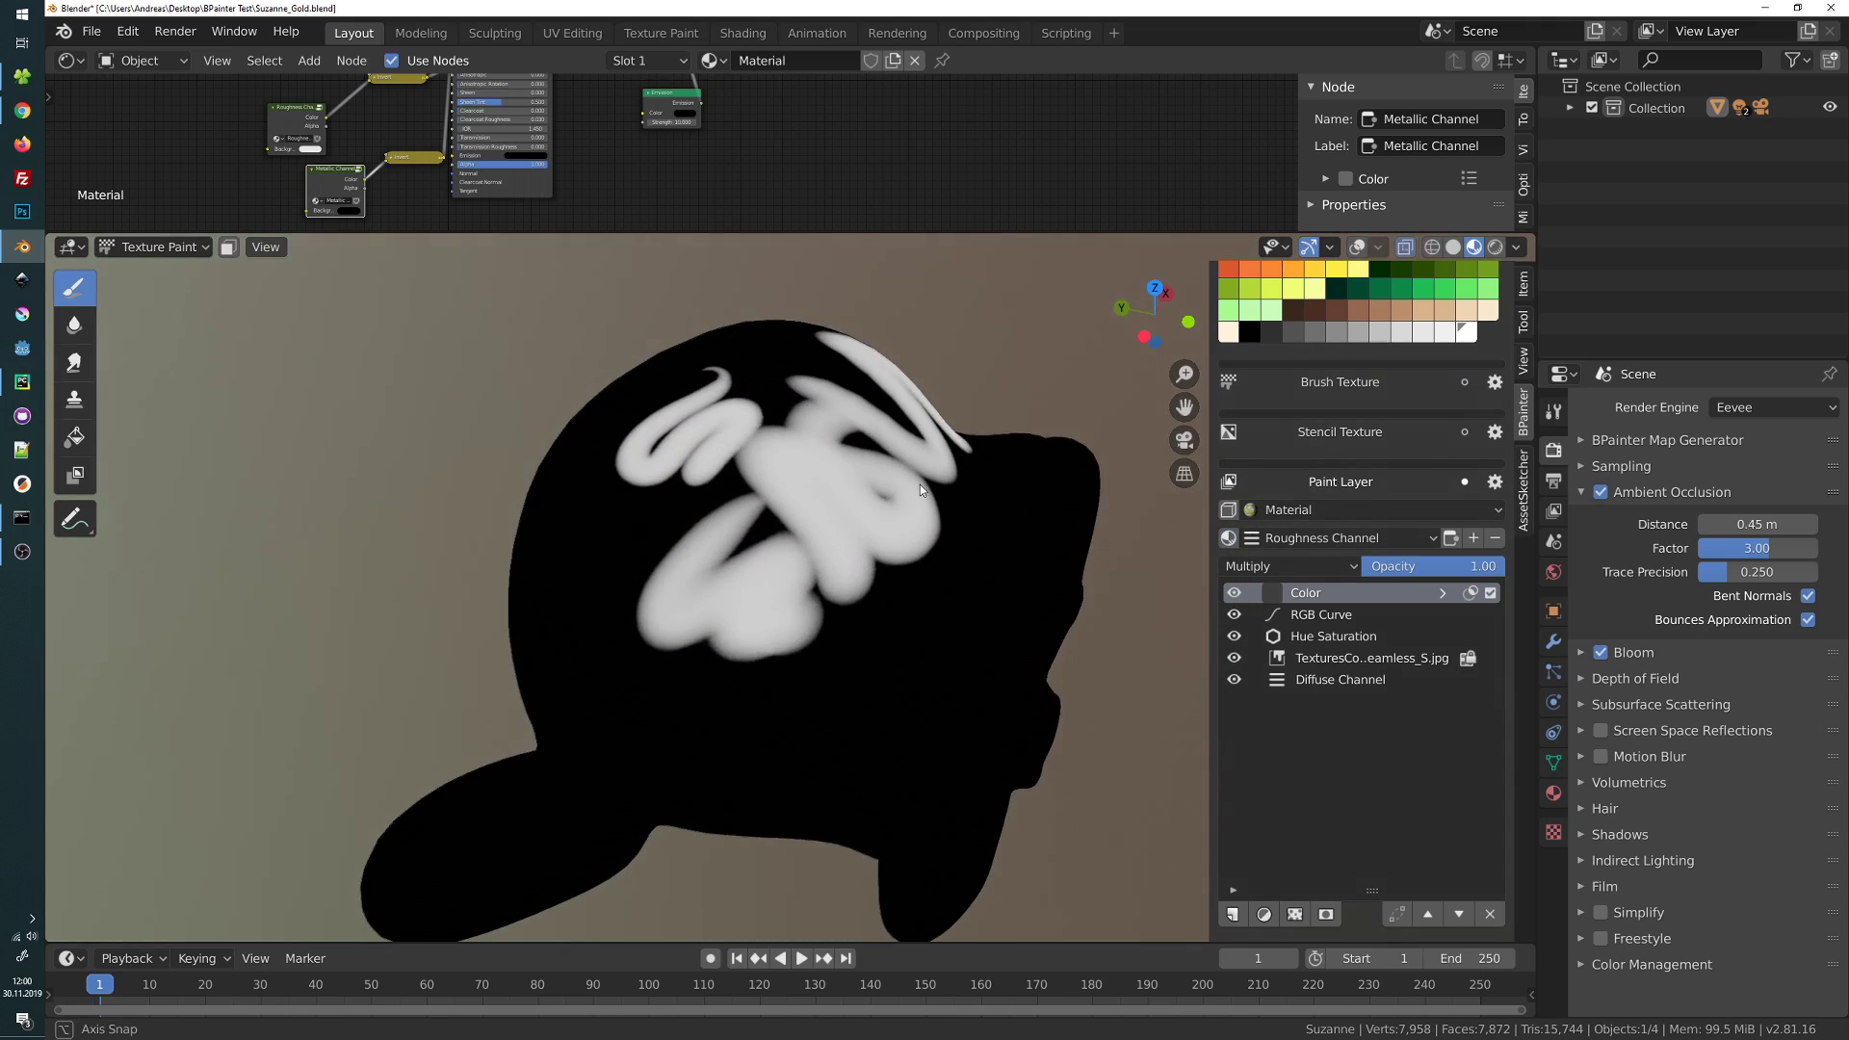
pyautogui.click(1229, 537)
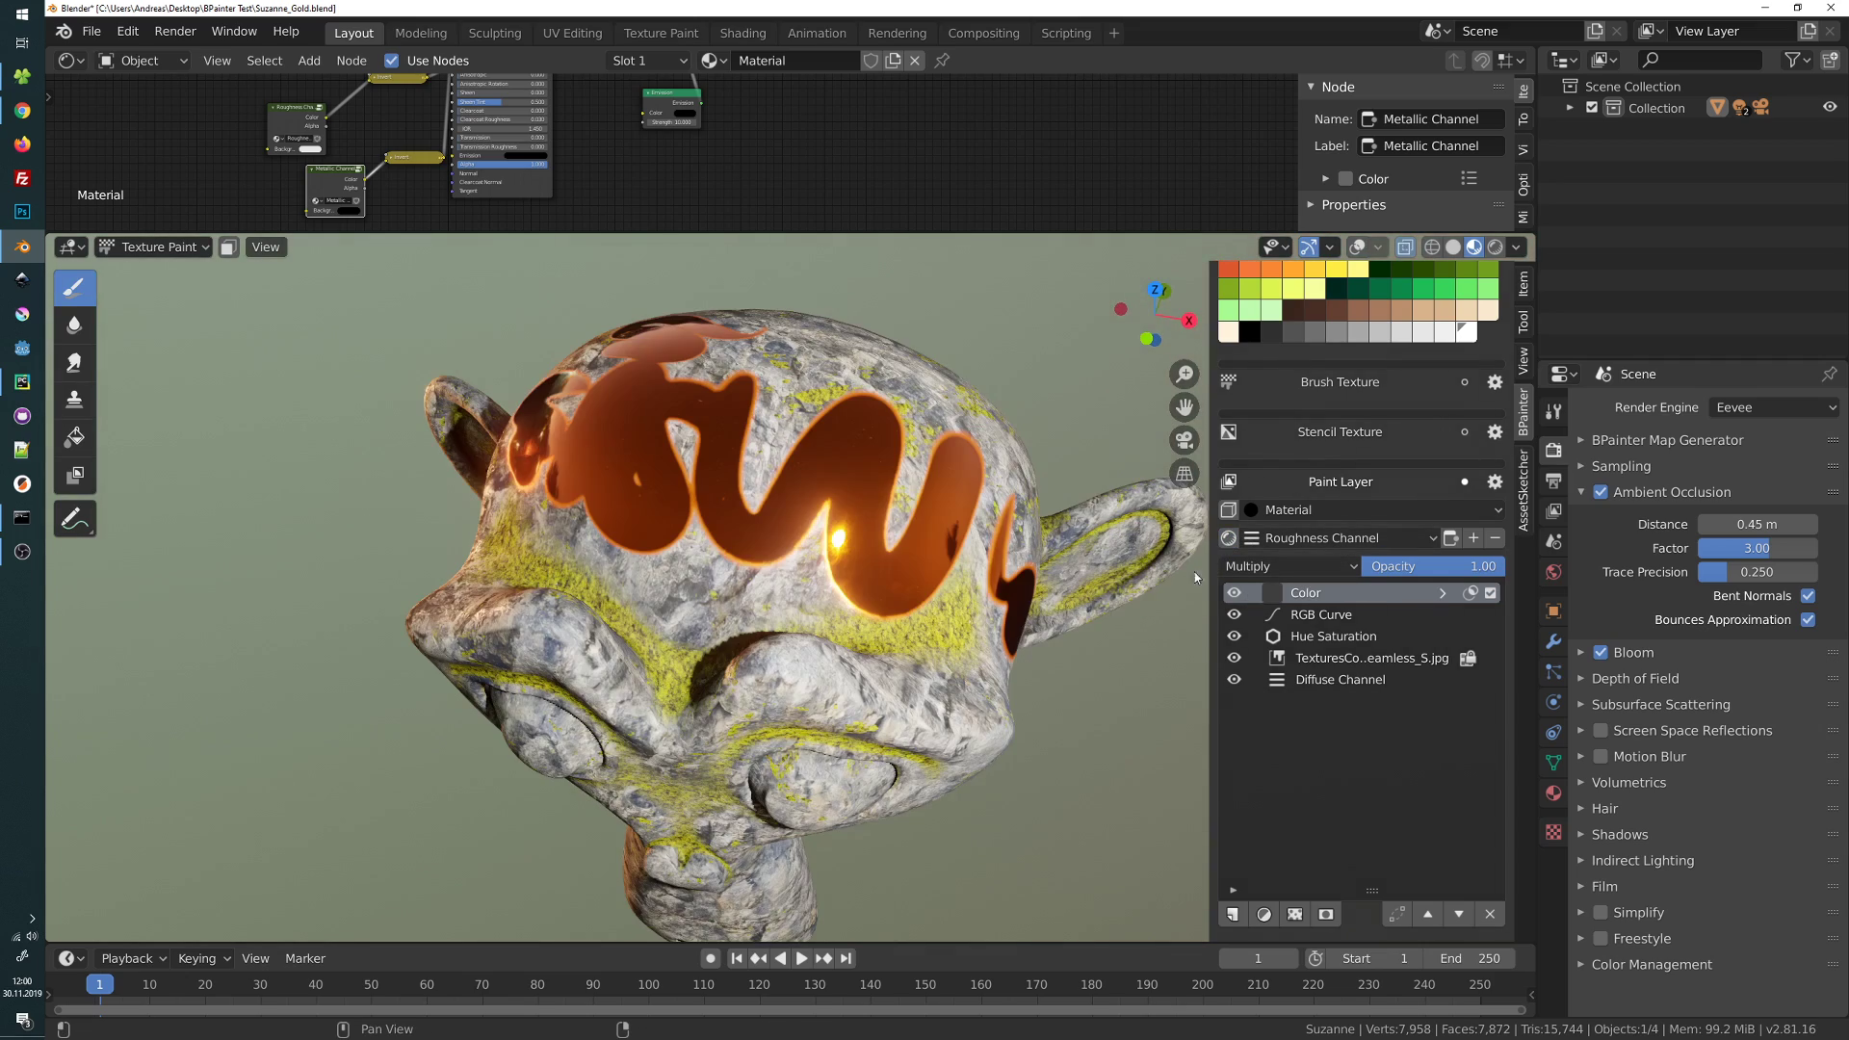
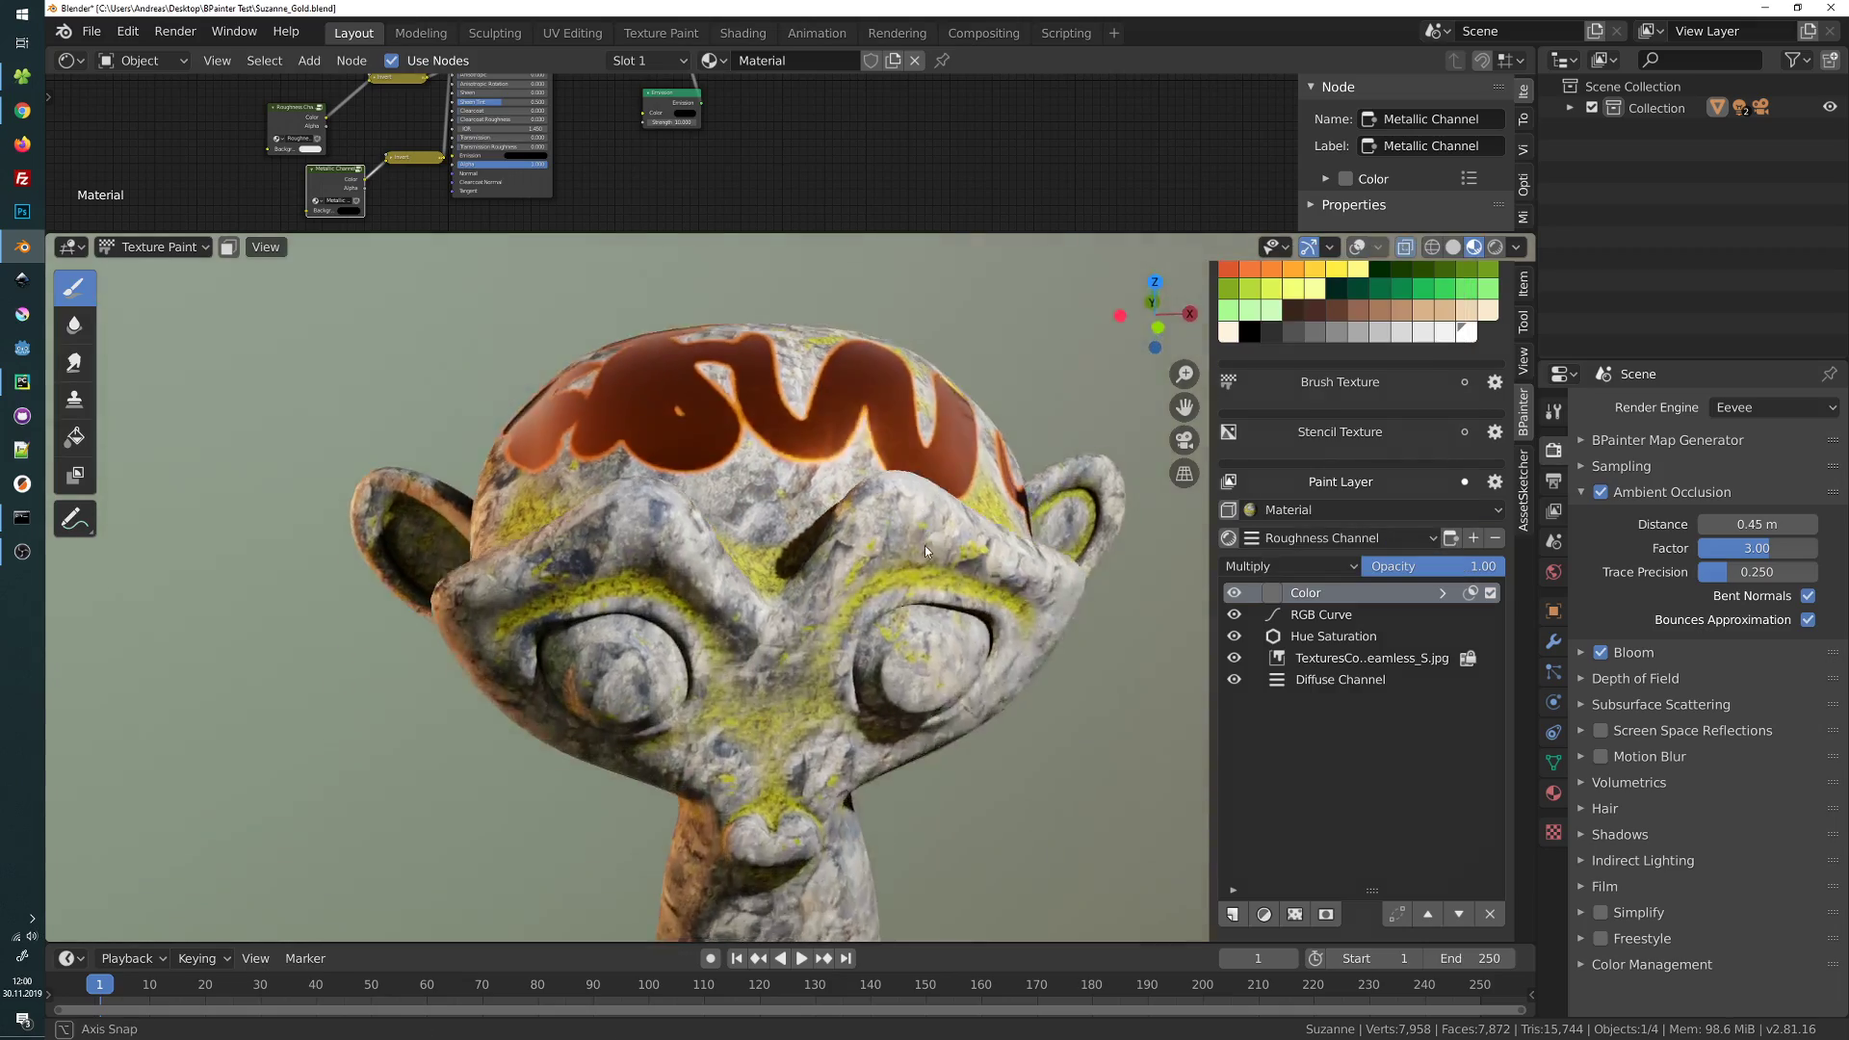
# Create a new paint channel named Normal Channel for the monkey head's material
pyautogui.scroll(-3, 763, 597)
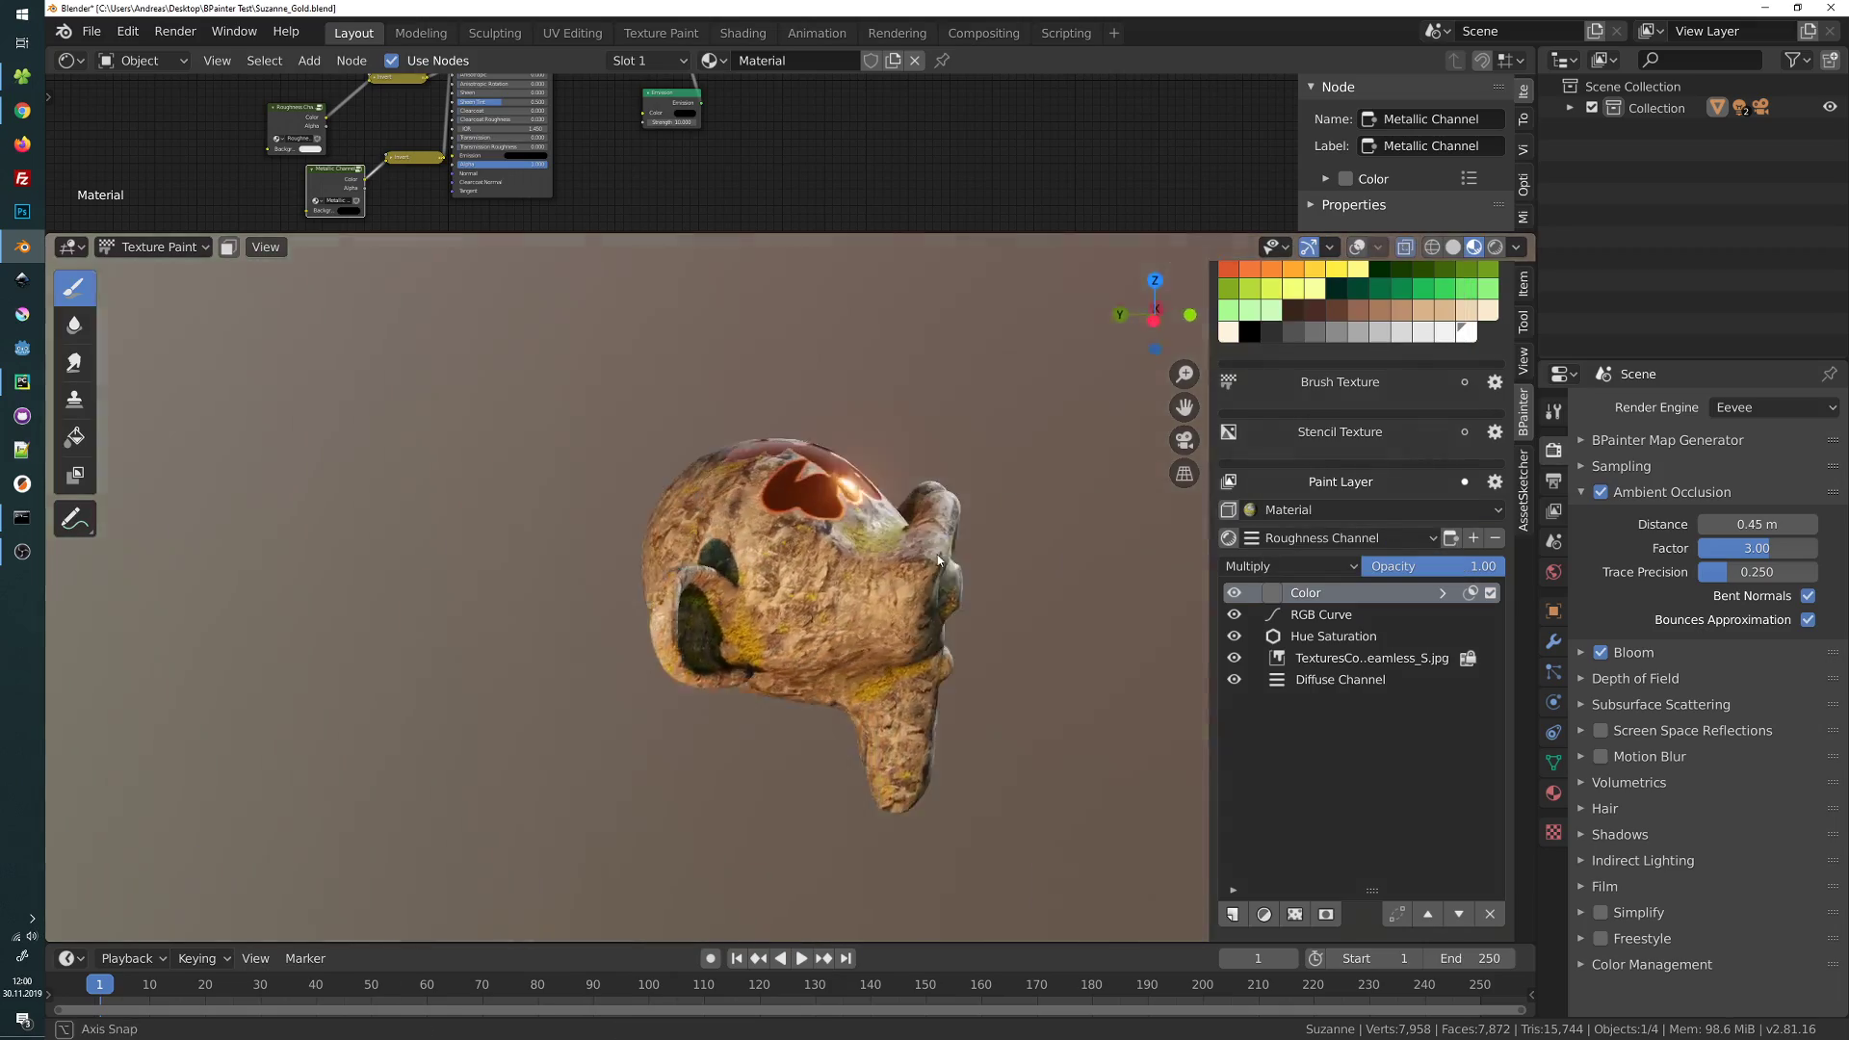
pyautogui.scroll(2, 776, 584)
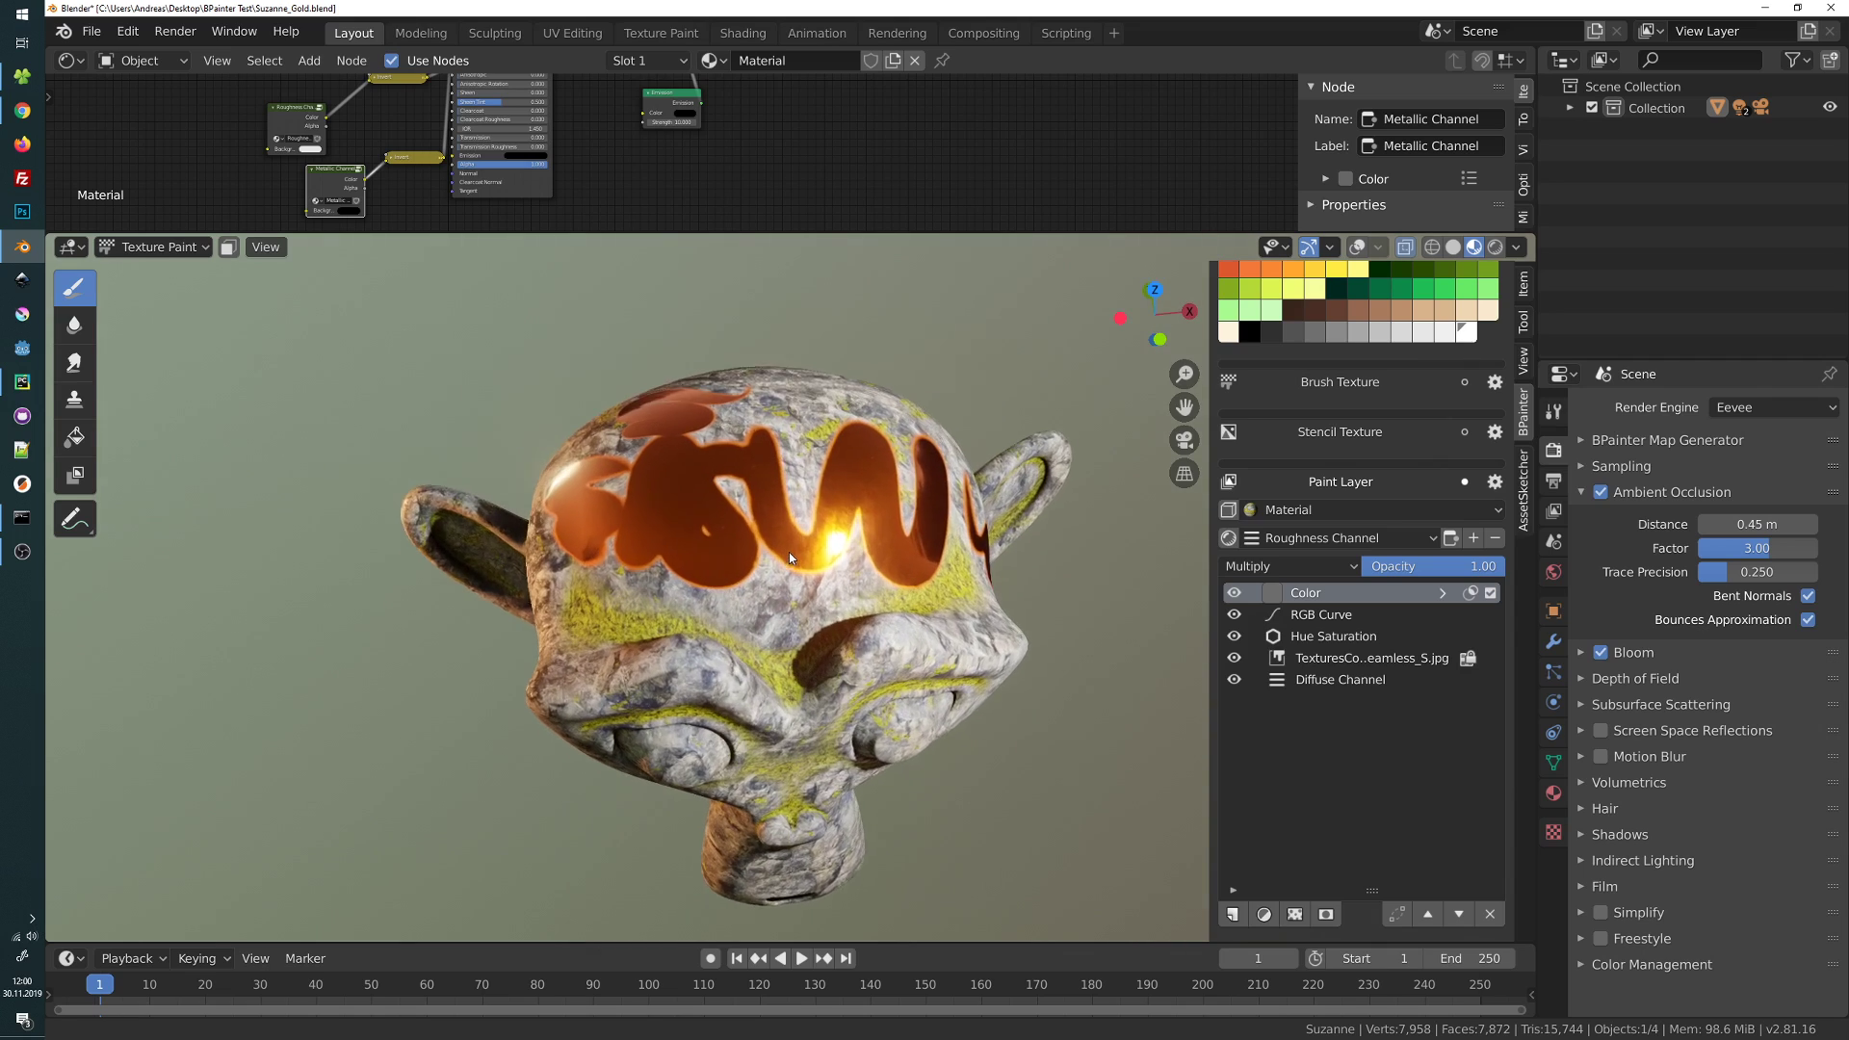
pyautogui.click(1470, 542)
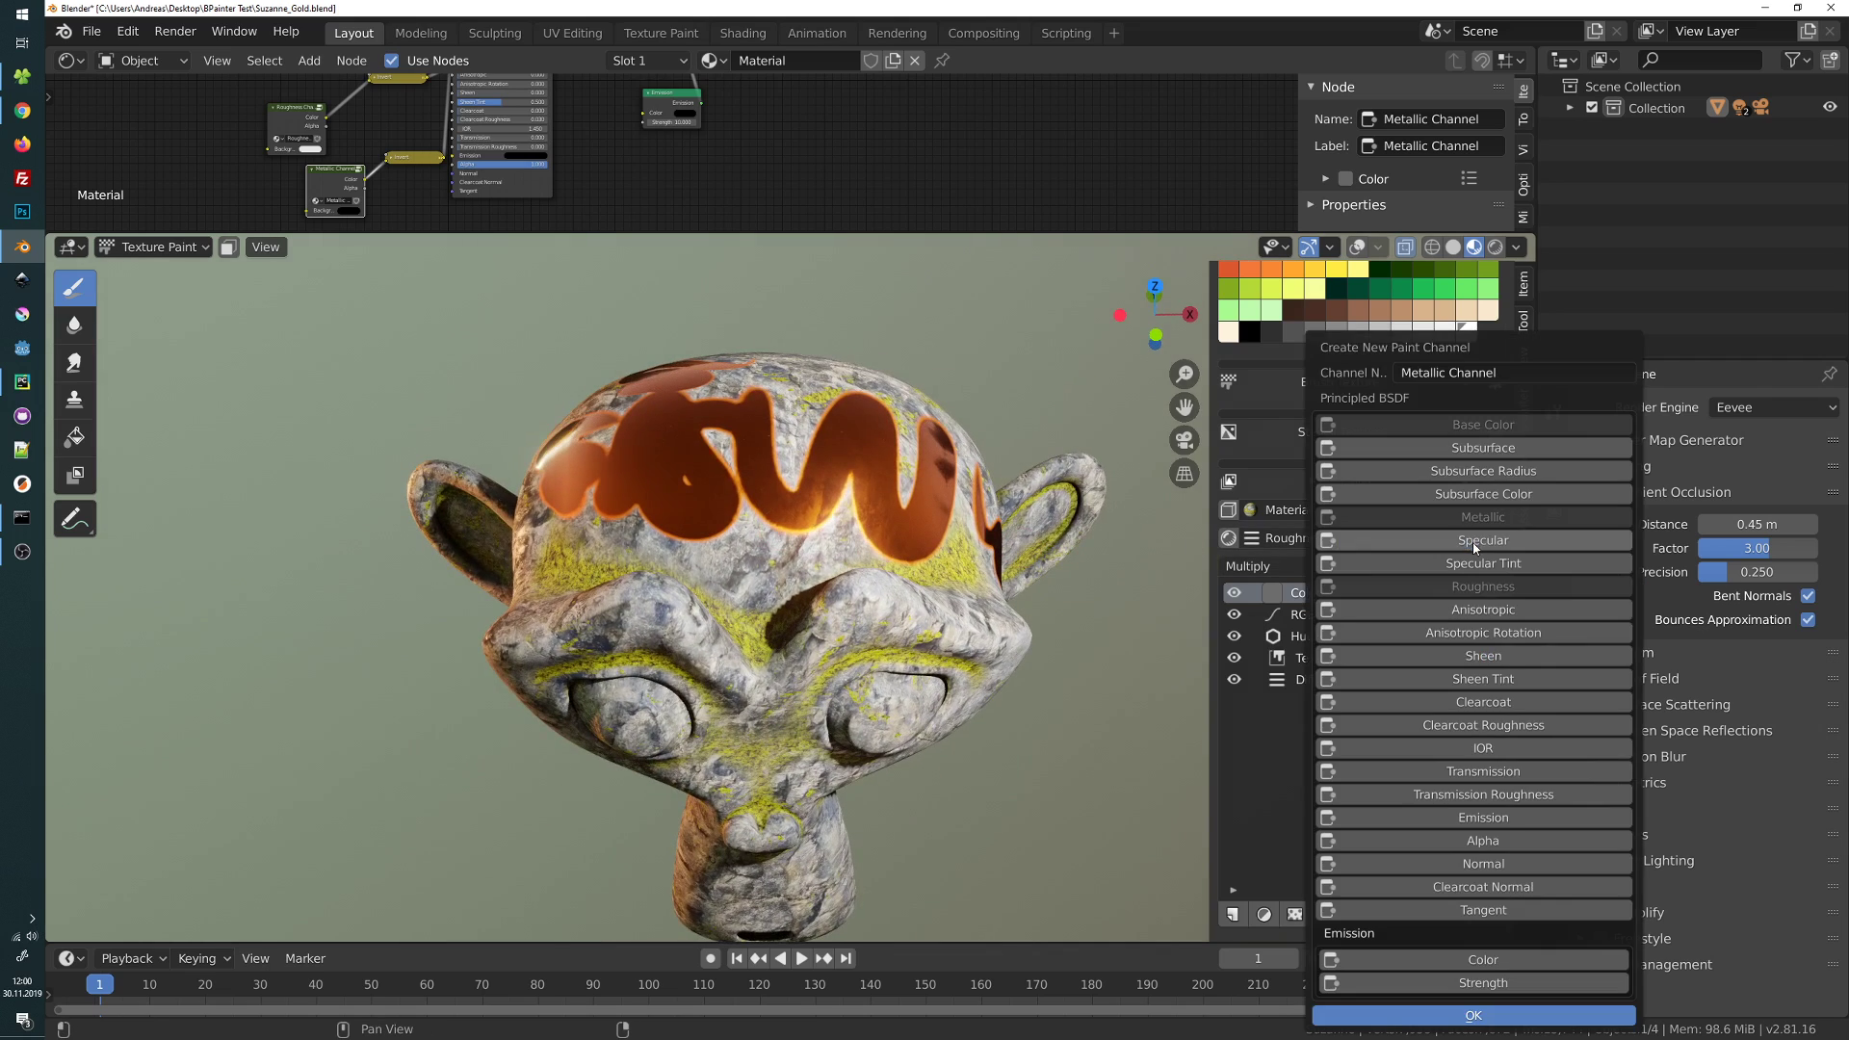
pyautogui.moveTo(1410, 368); pyautogui.dragTo(905, 288)
pyautogui.click(905, 292)
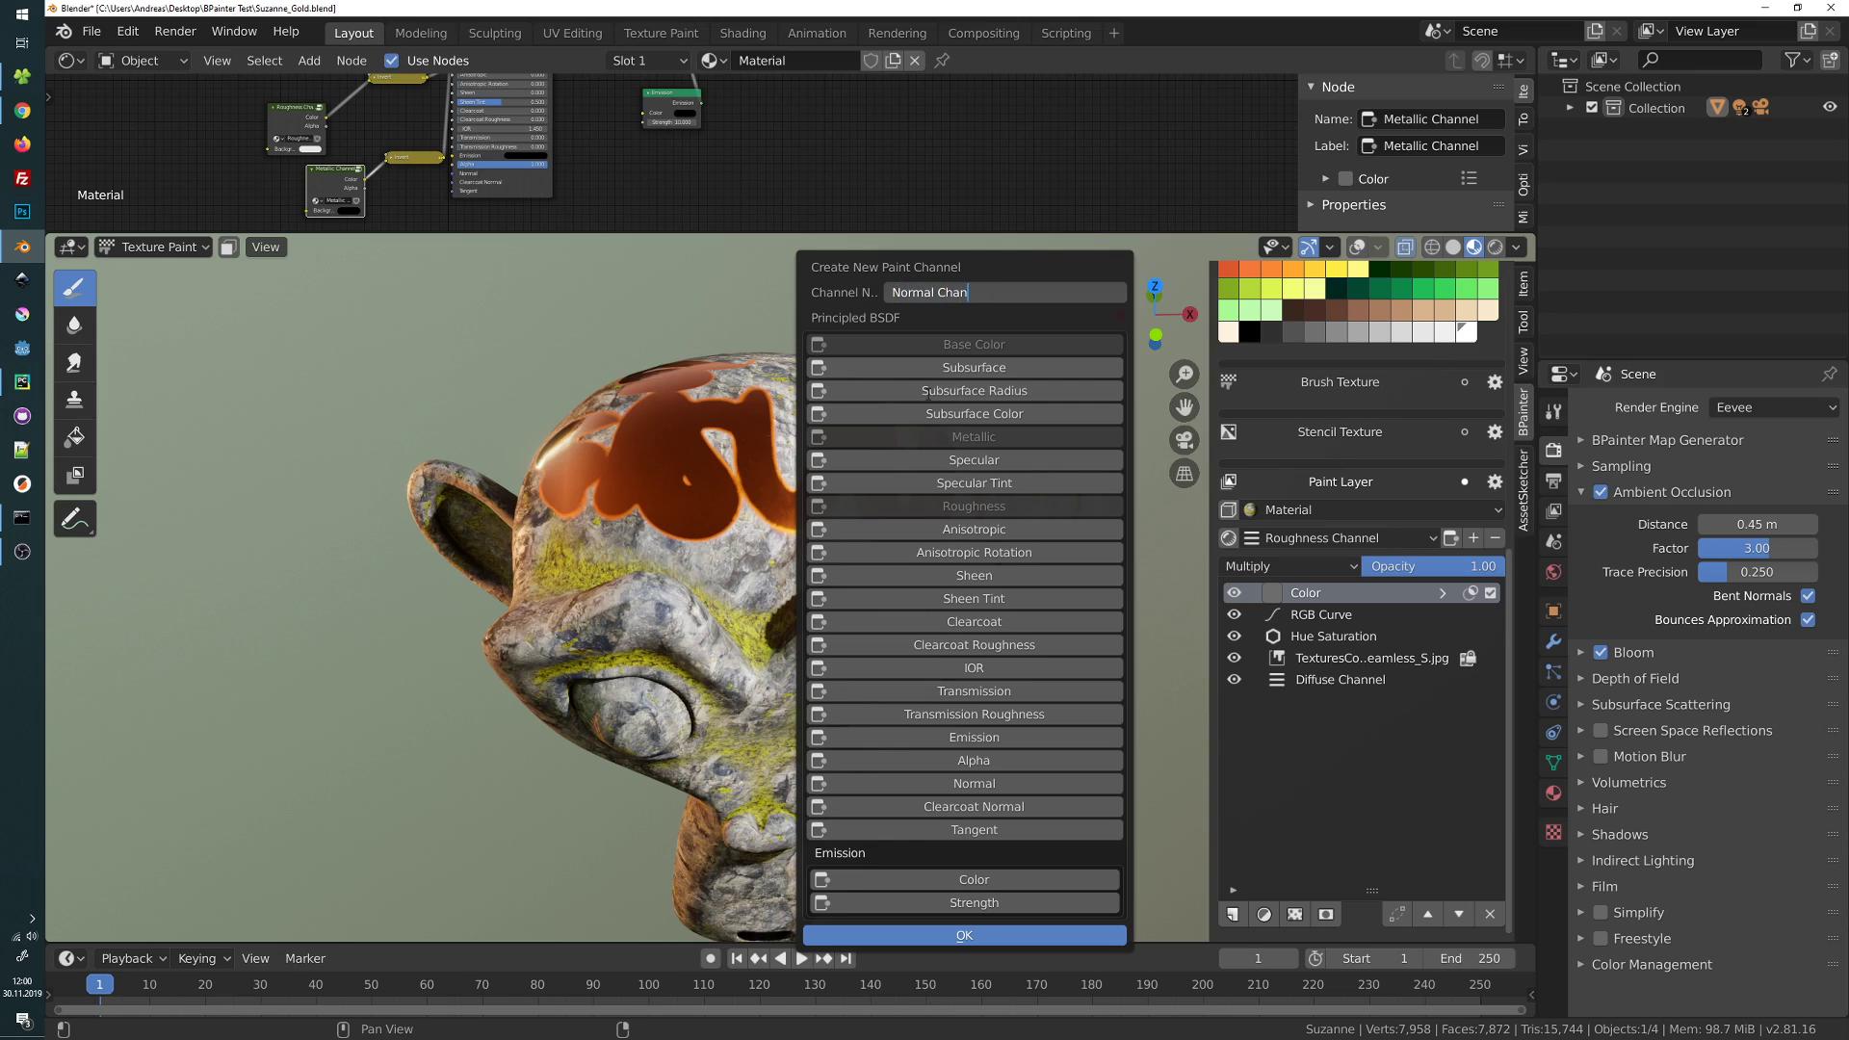
pyautogui.write('Normal Channel')
pyautogui.press('Return')
pyautogui.click(964, 935)
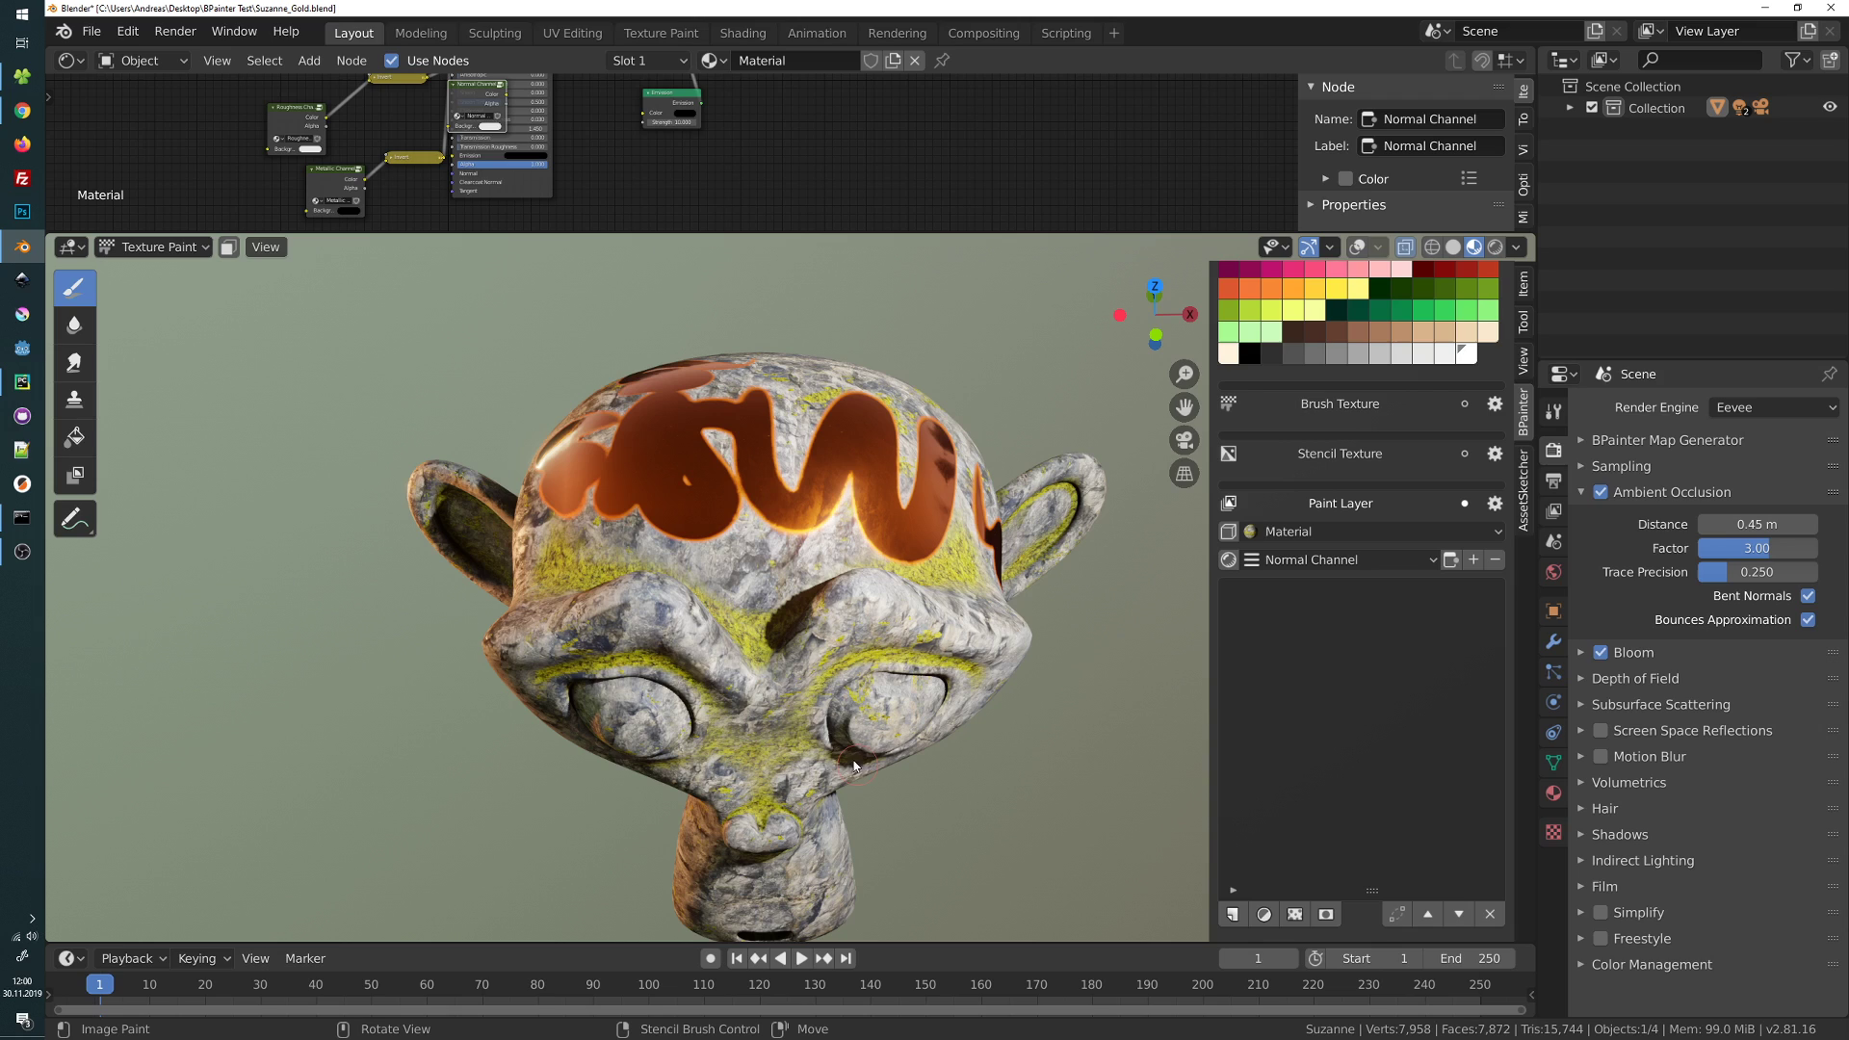
# Link the Normal Channel to the Principled BSDF's Normal input and check the channel's background color setting
pyautogui.click(1450, 561)
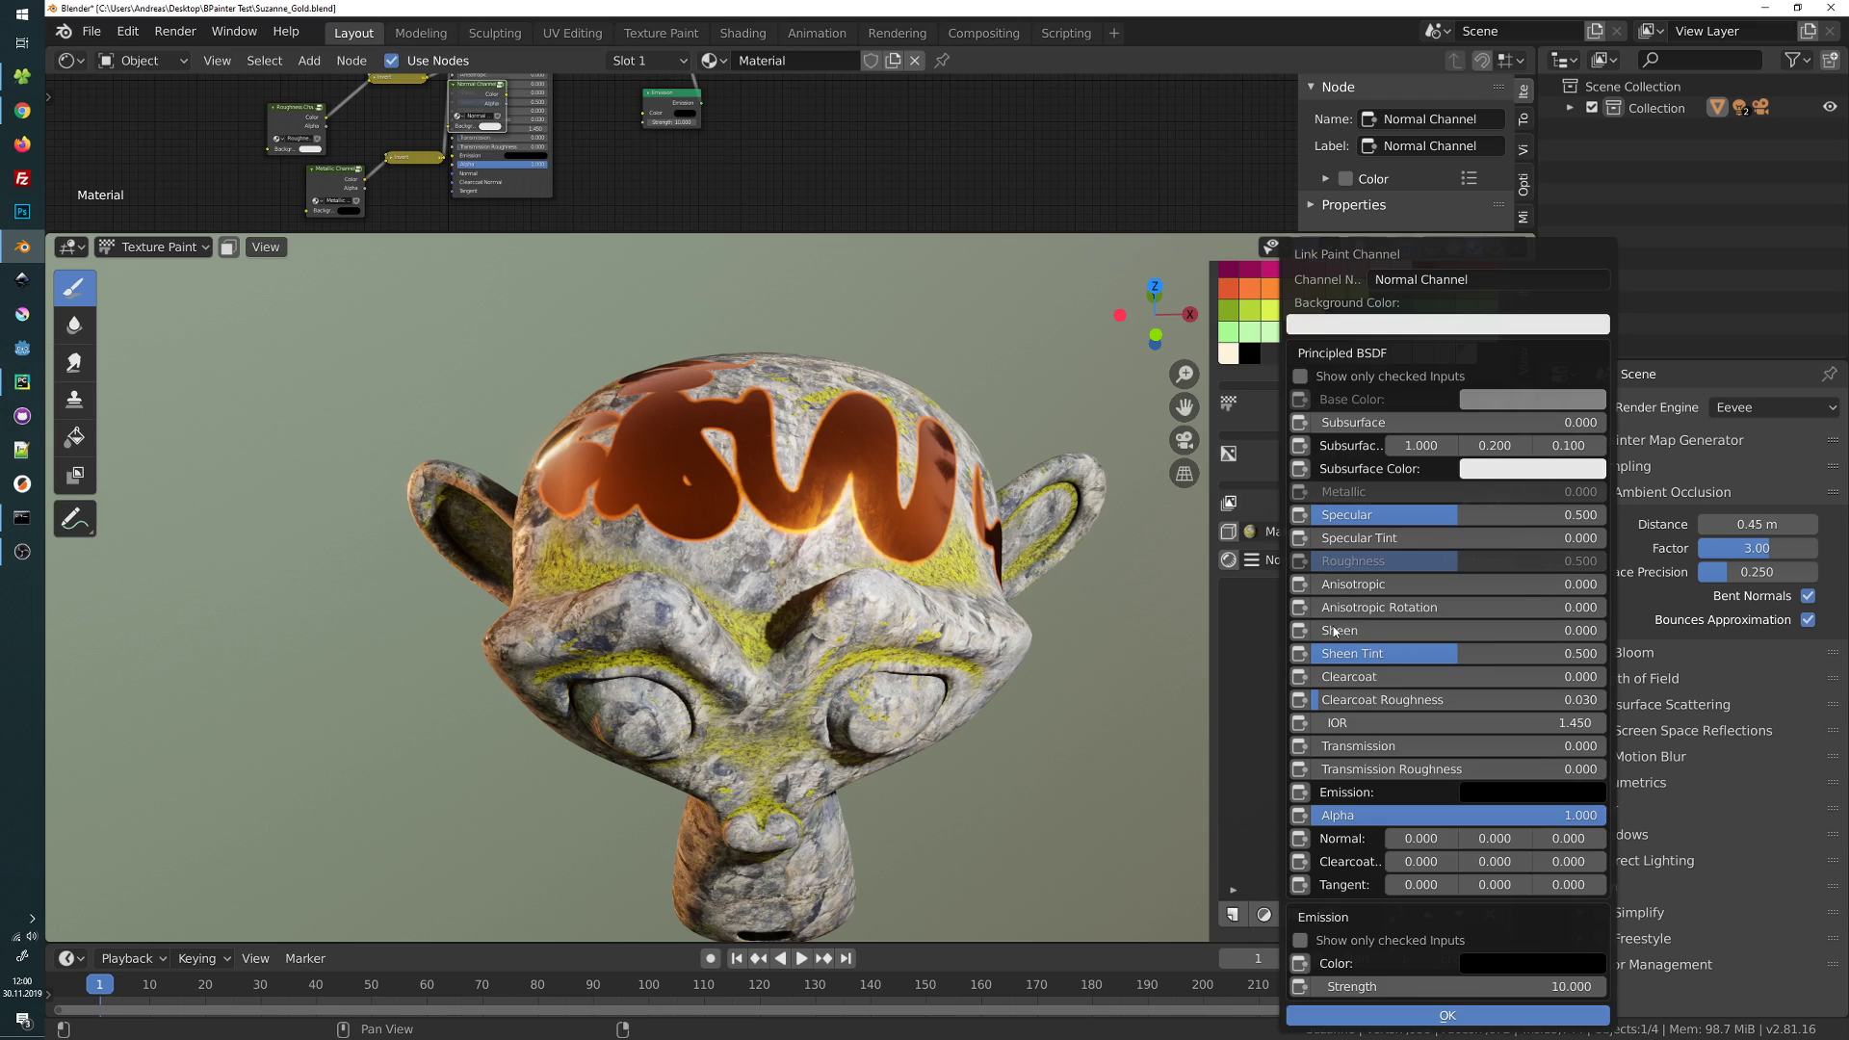
pyautogui.moveTo(1362, 254); pyautogui.dragTo(946, 178)
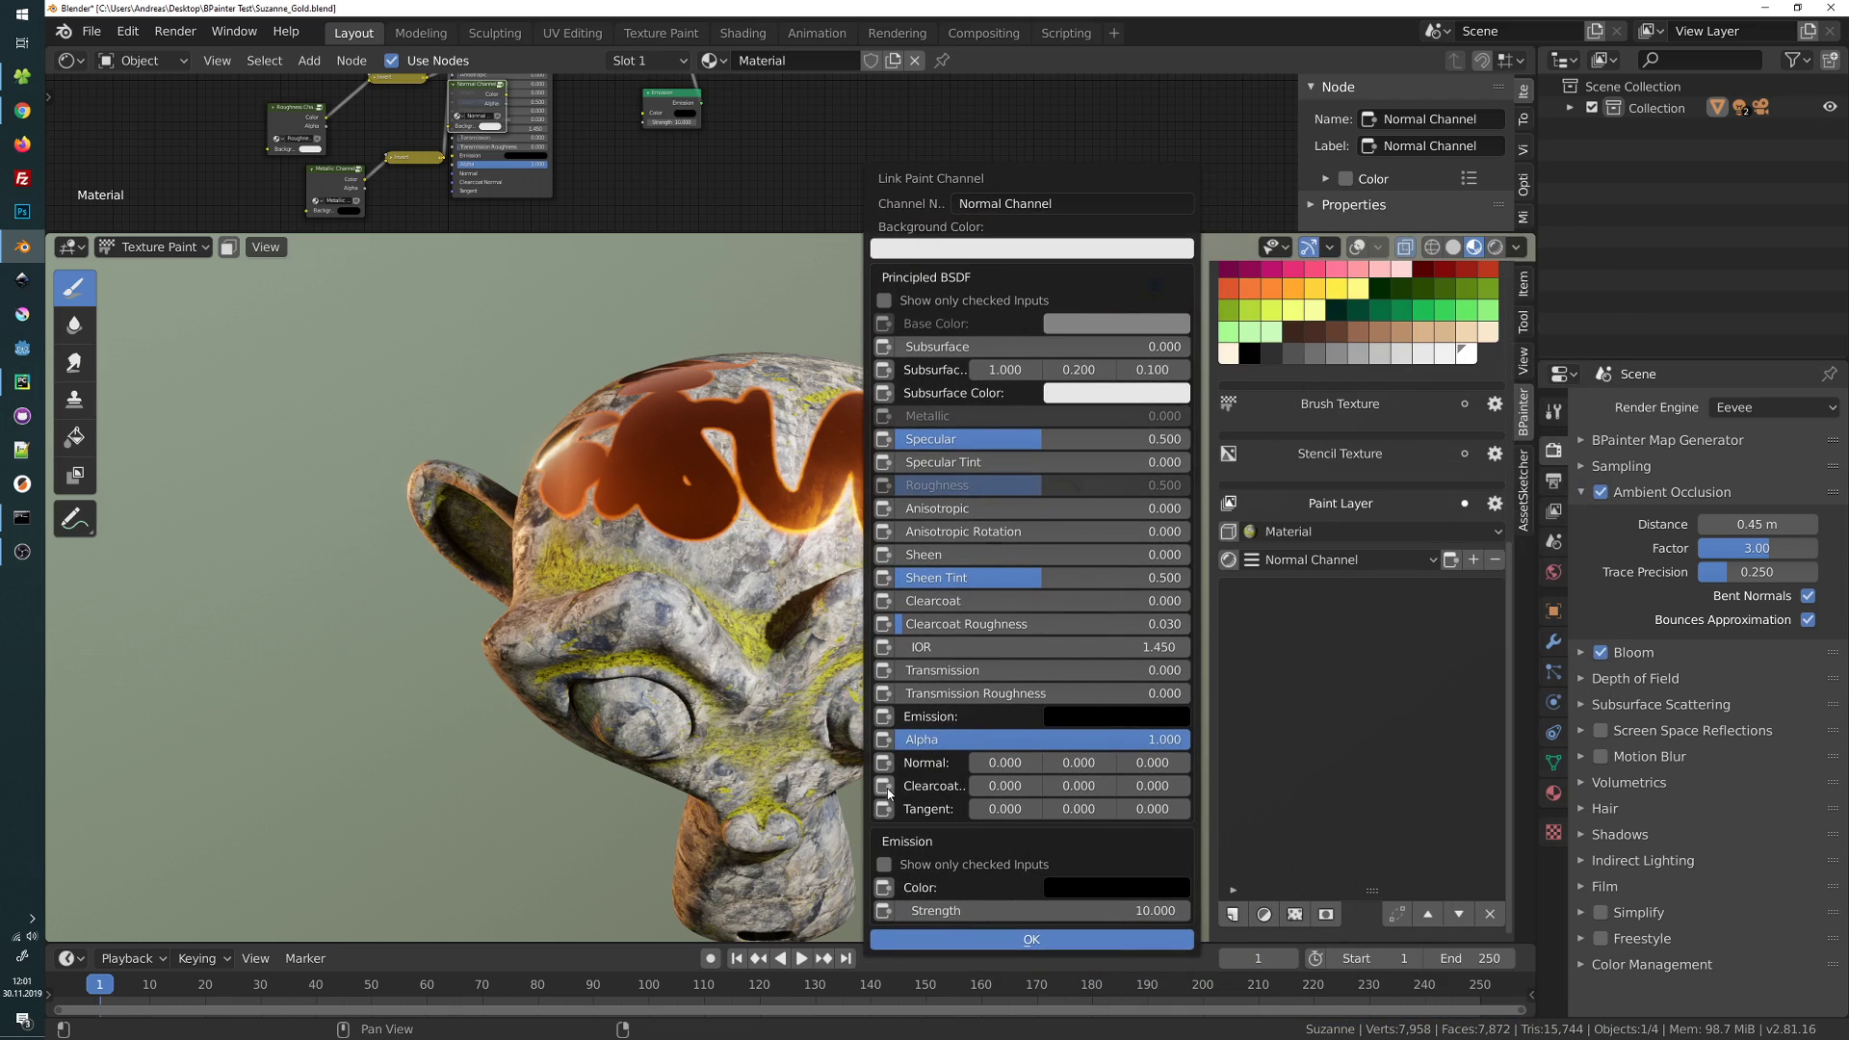
pyautogui.click(884, 763)
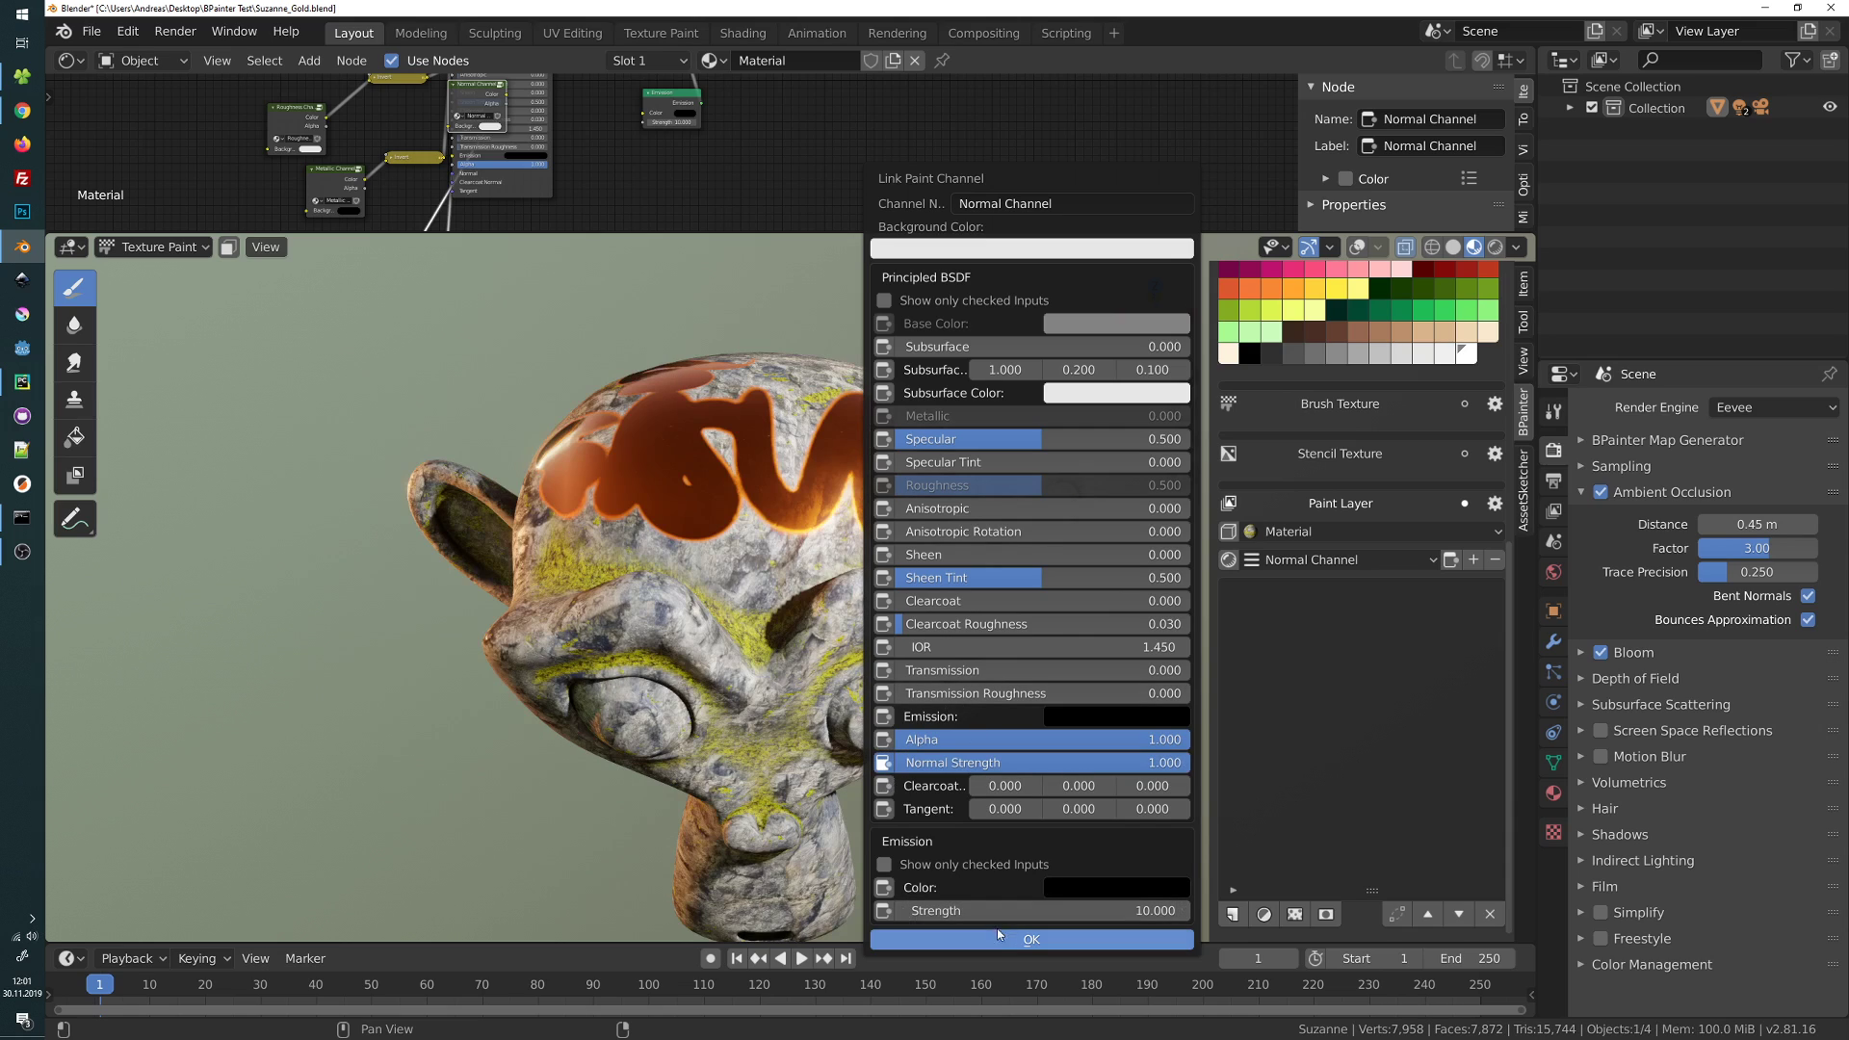
pyautogui.click(998, 934)
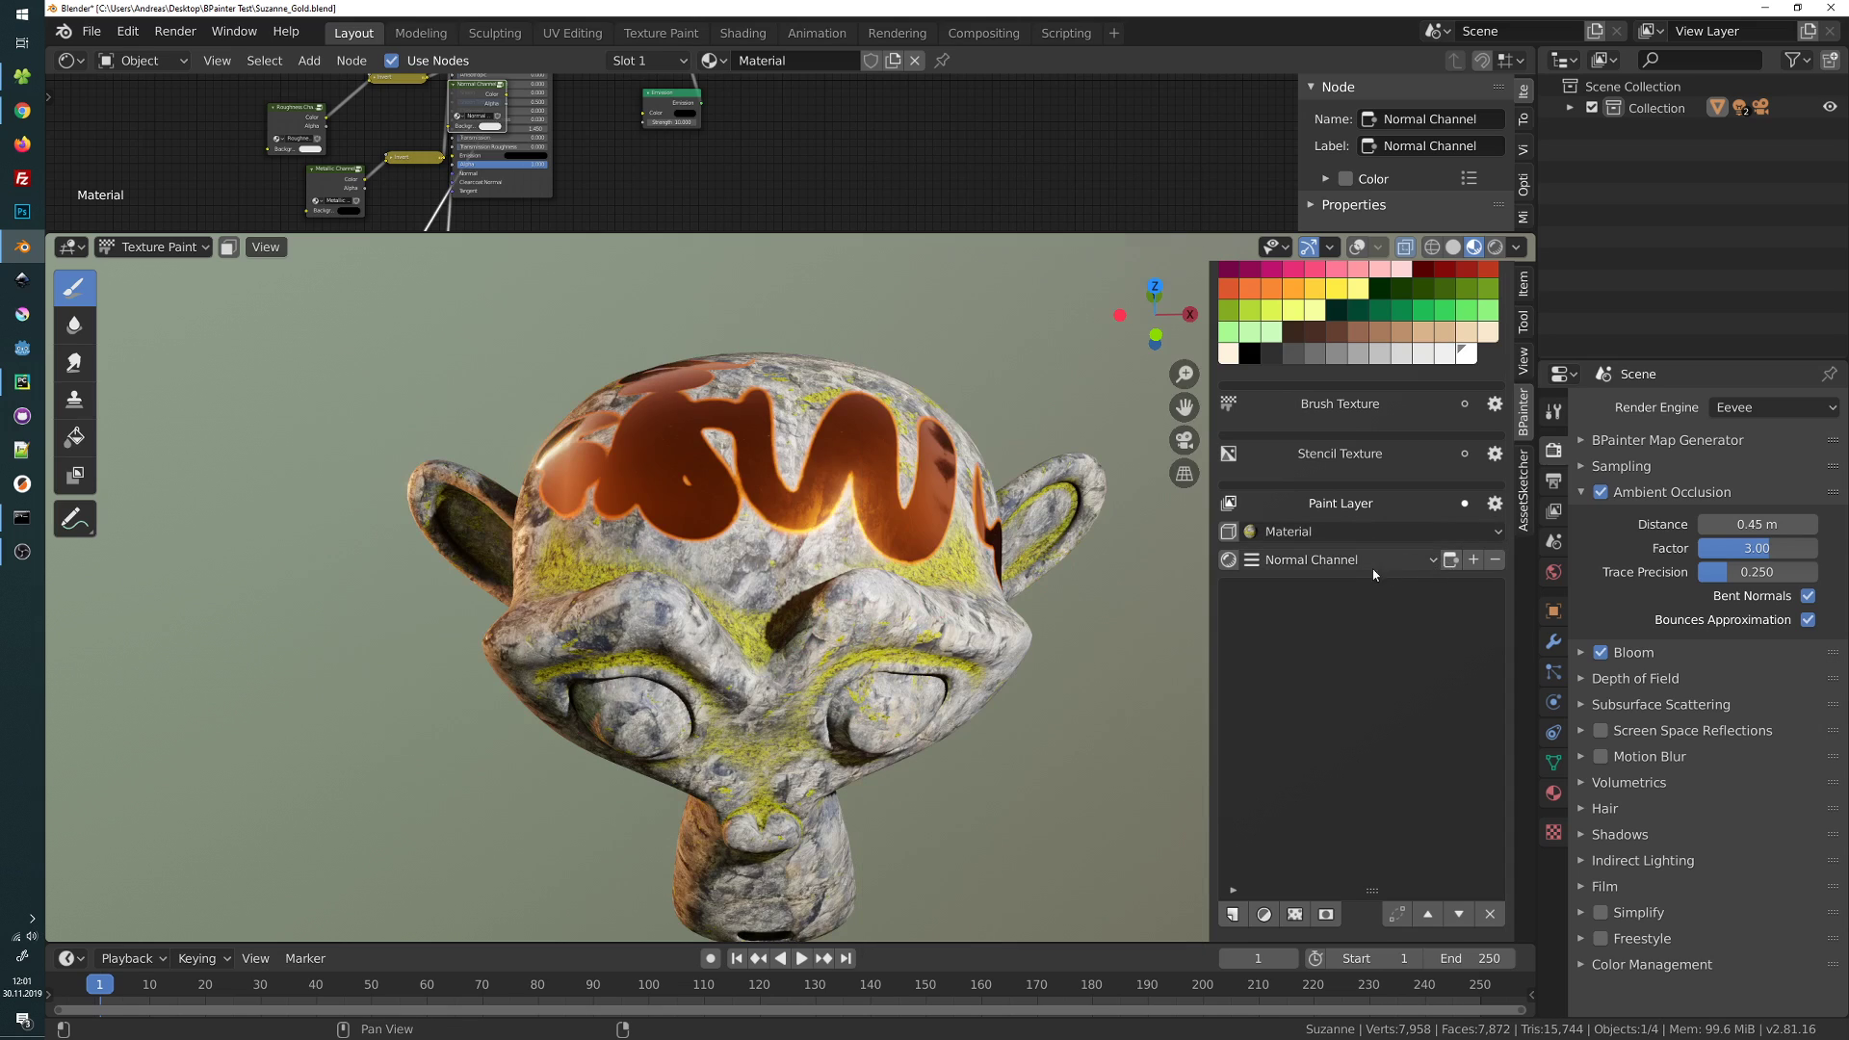
pyautogui.click(1450, 560)
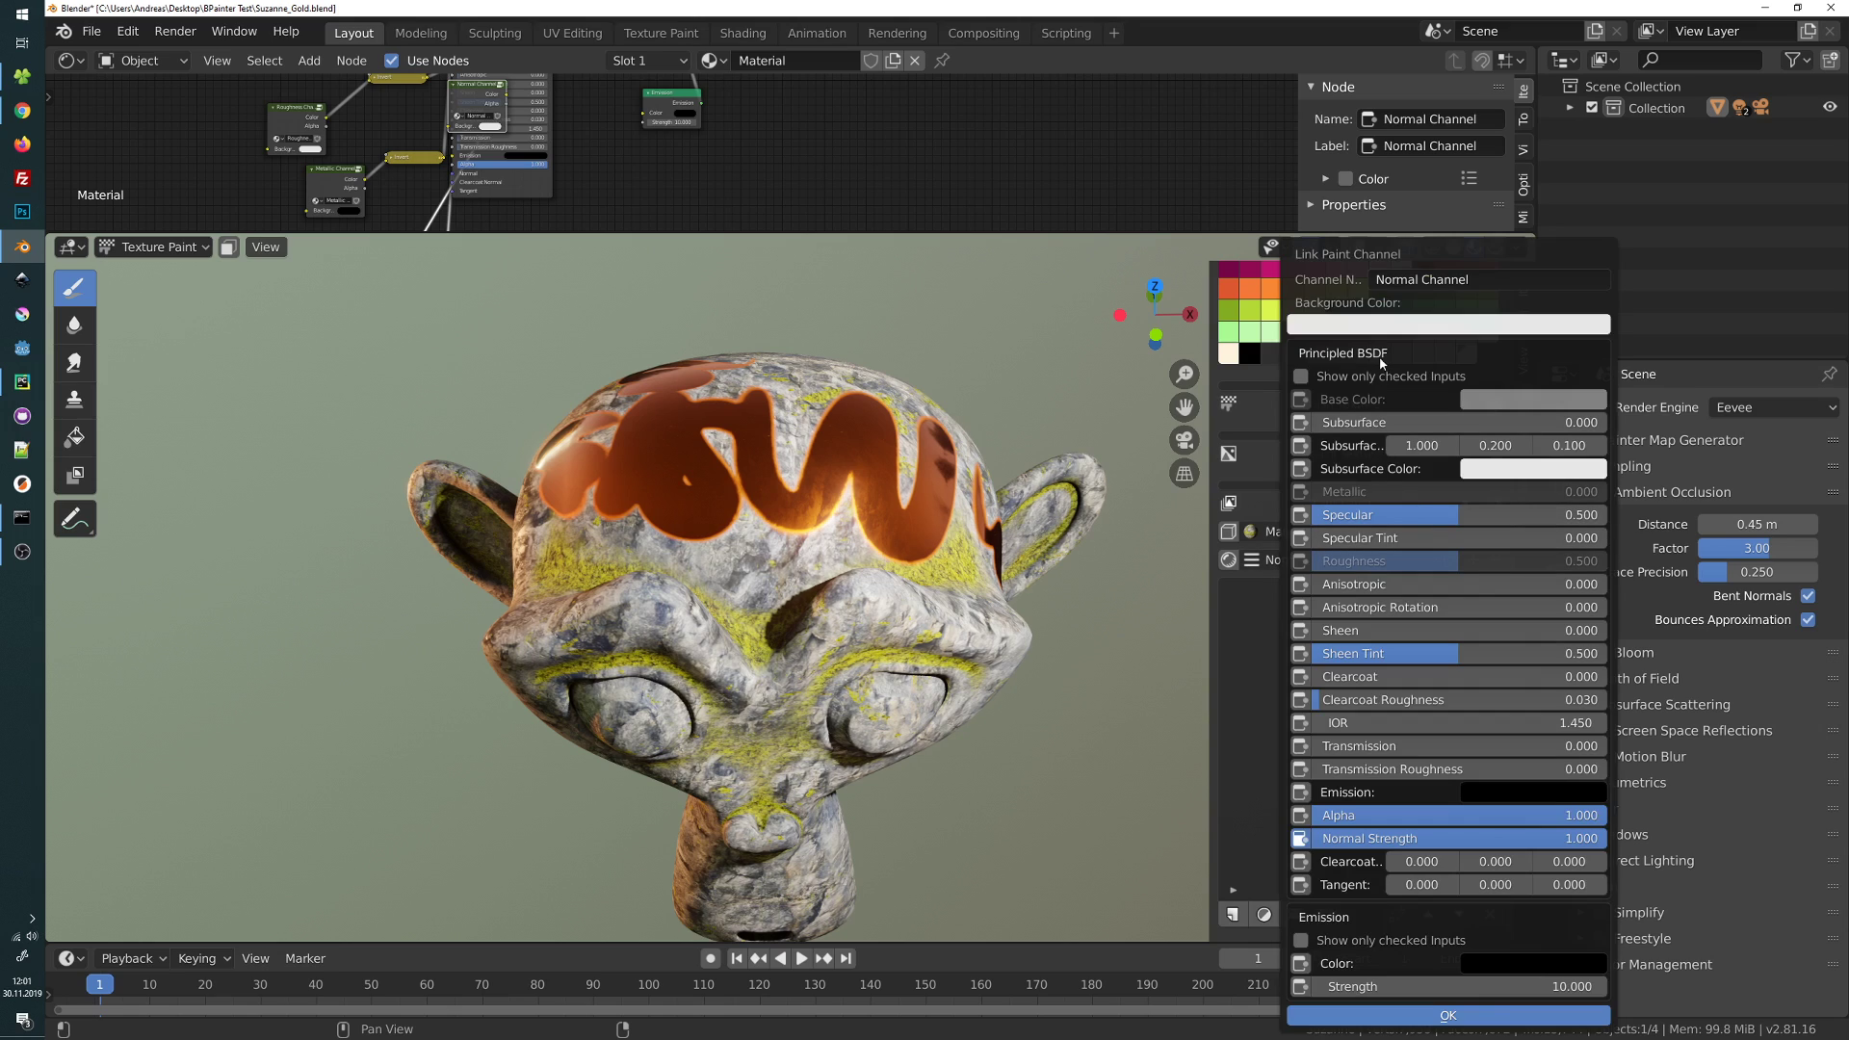
pyautogui.click(1383, 326)
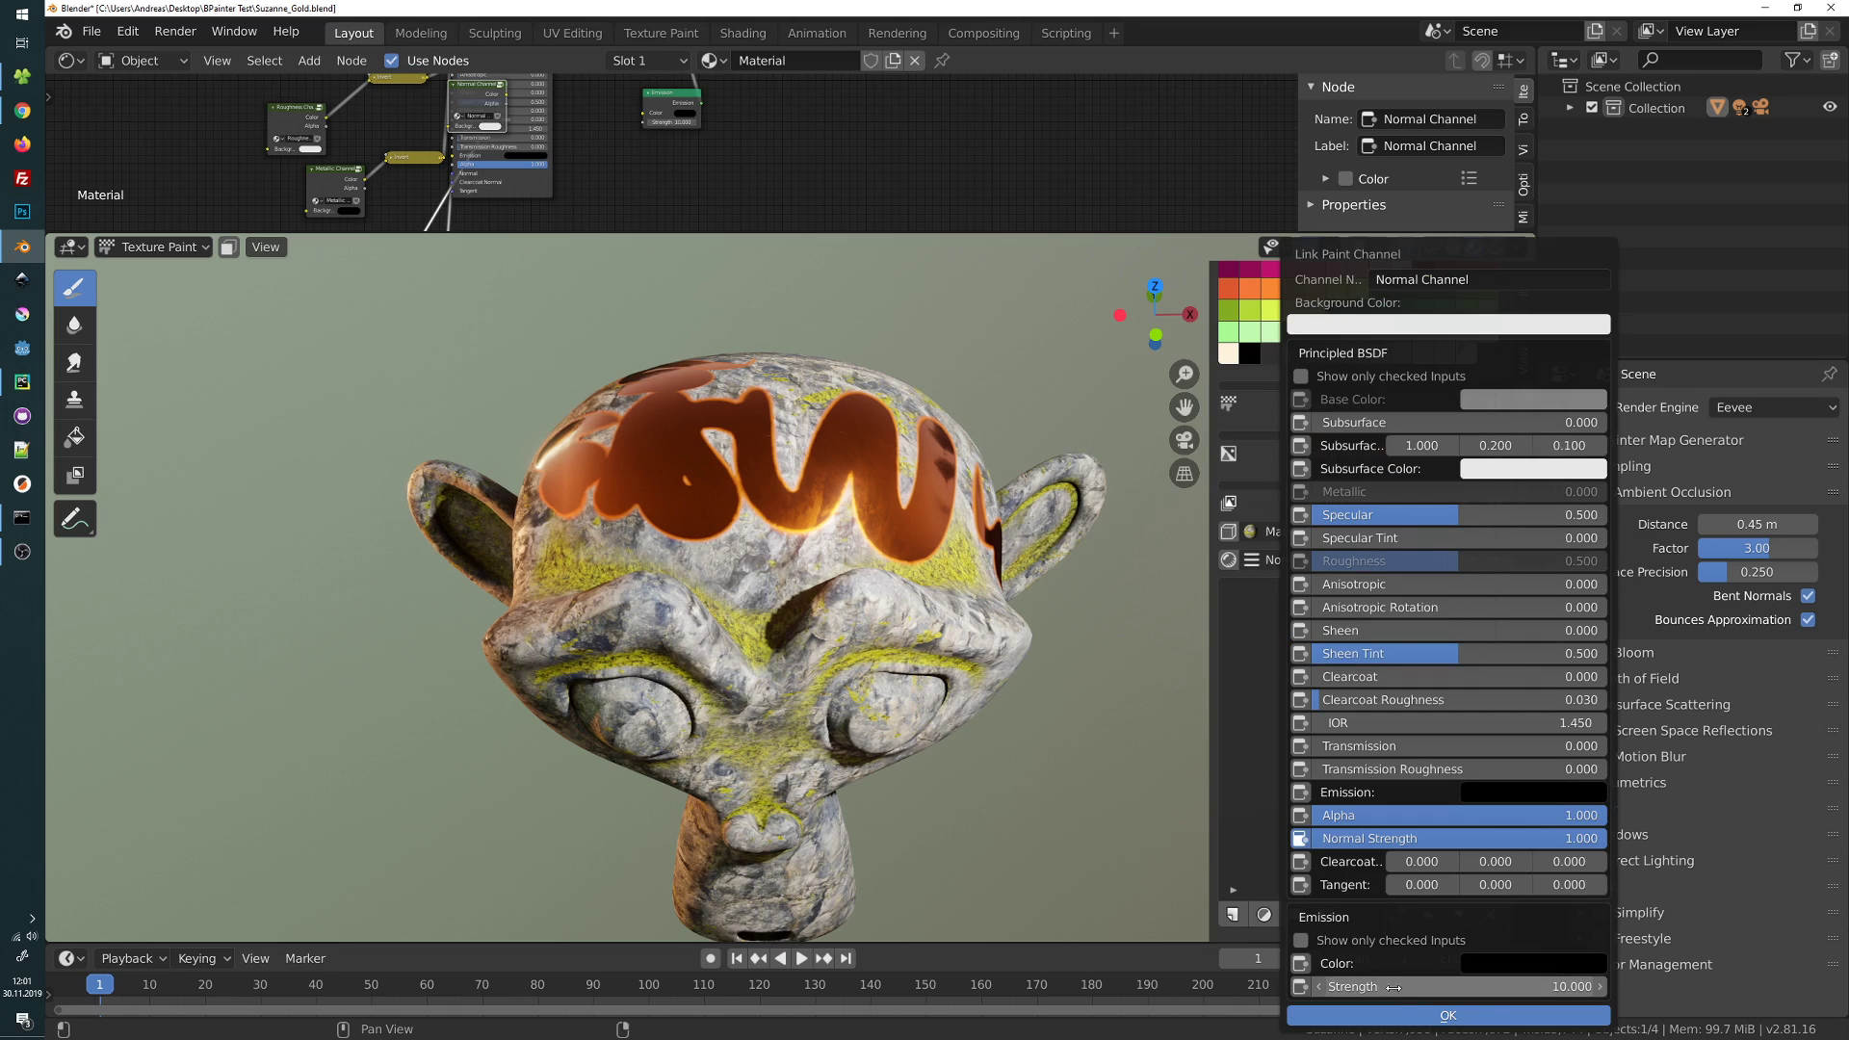
pyautogui.click(1447, 1015)
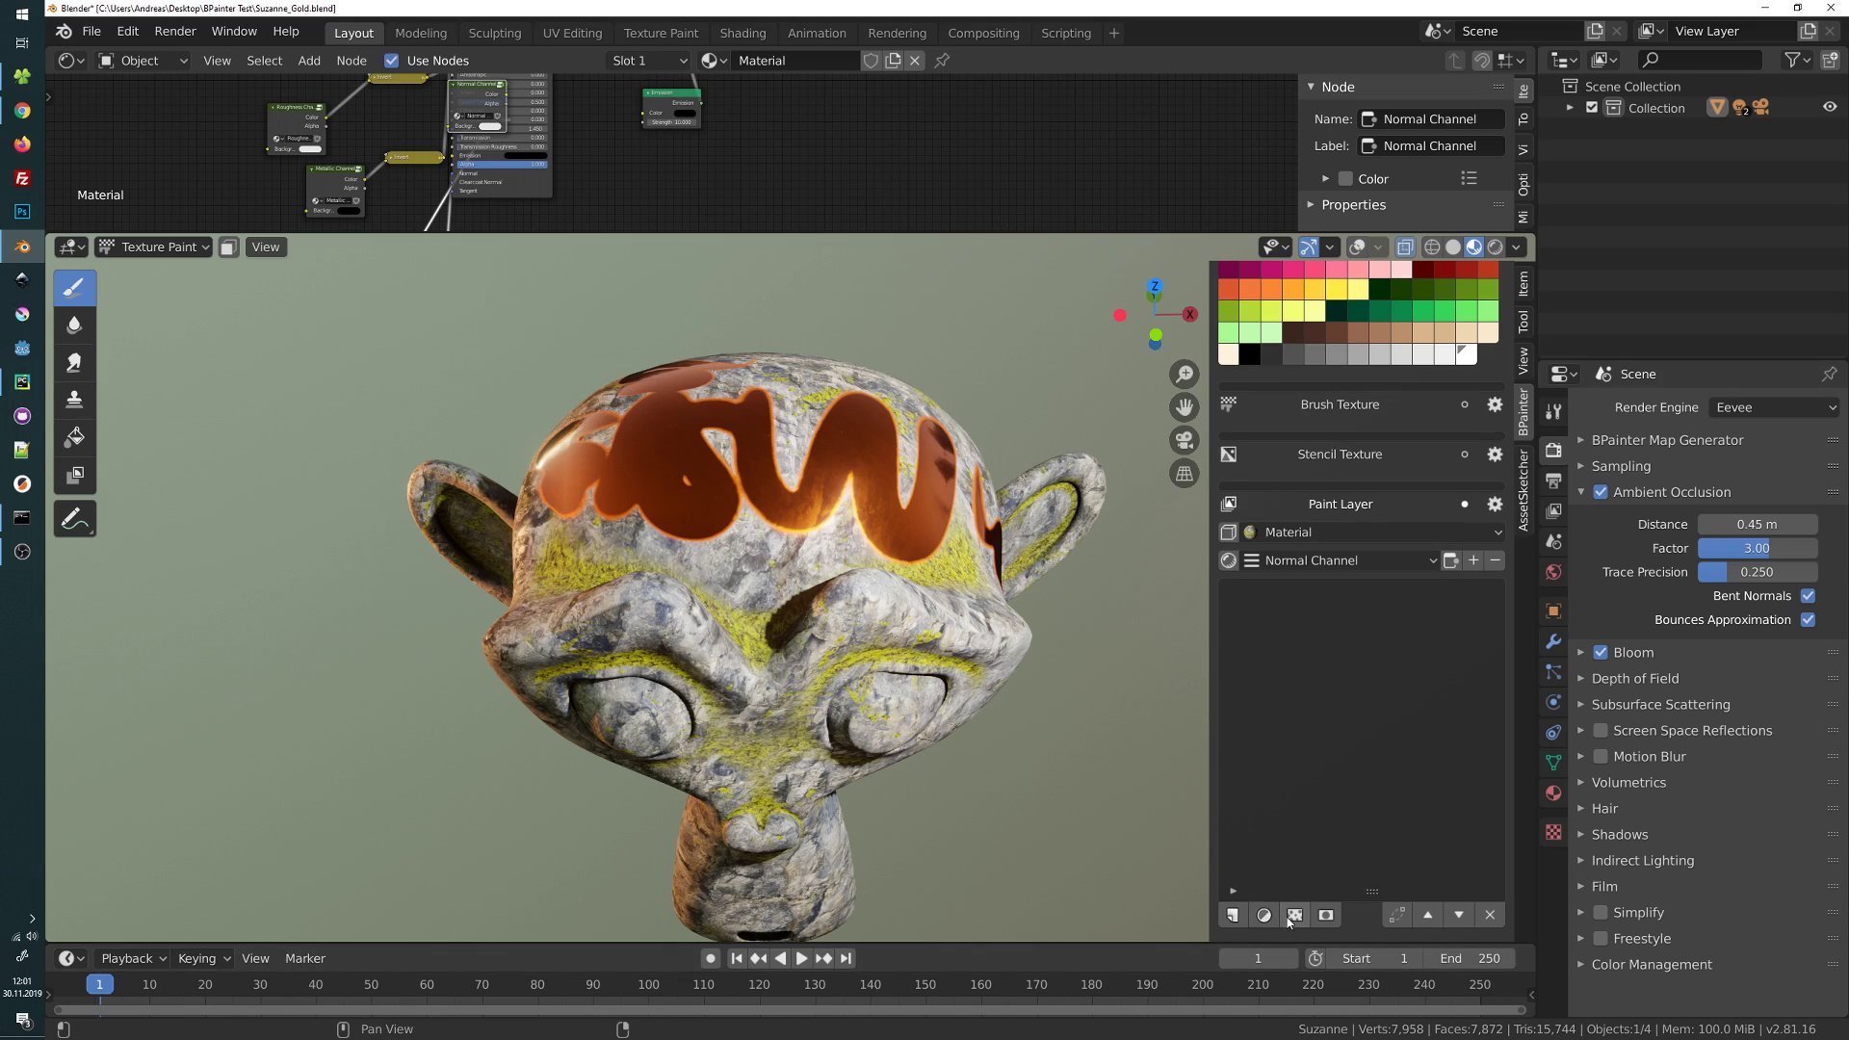
# Add a Voronoi Texture layer to the Normal Channel and inspect its relief on the head
pyautogui.click(1294, 915)
pyautogui.moveTo(1257, 830); pyautogui.dragTo(930, 539)
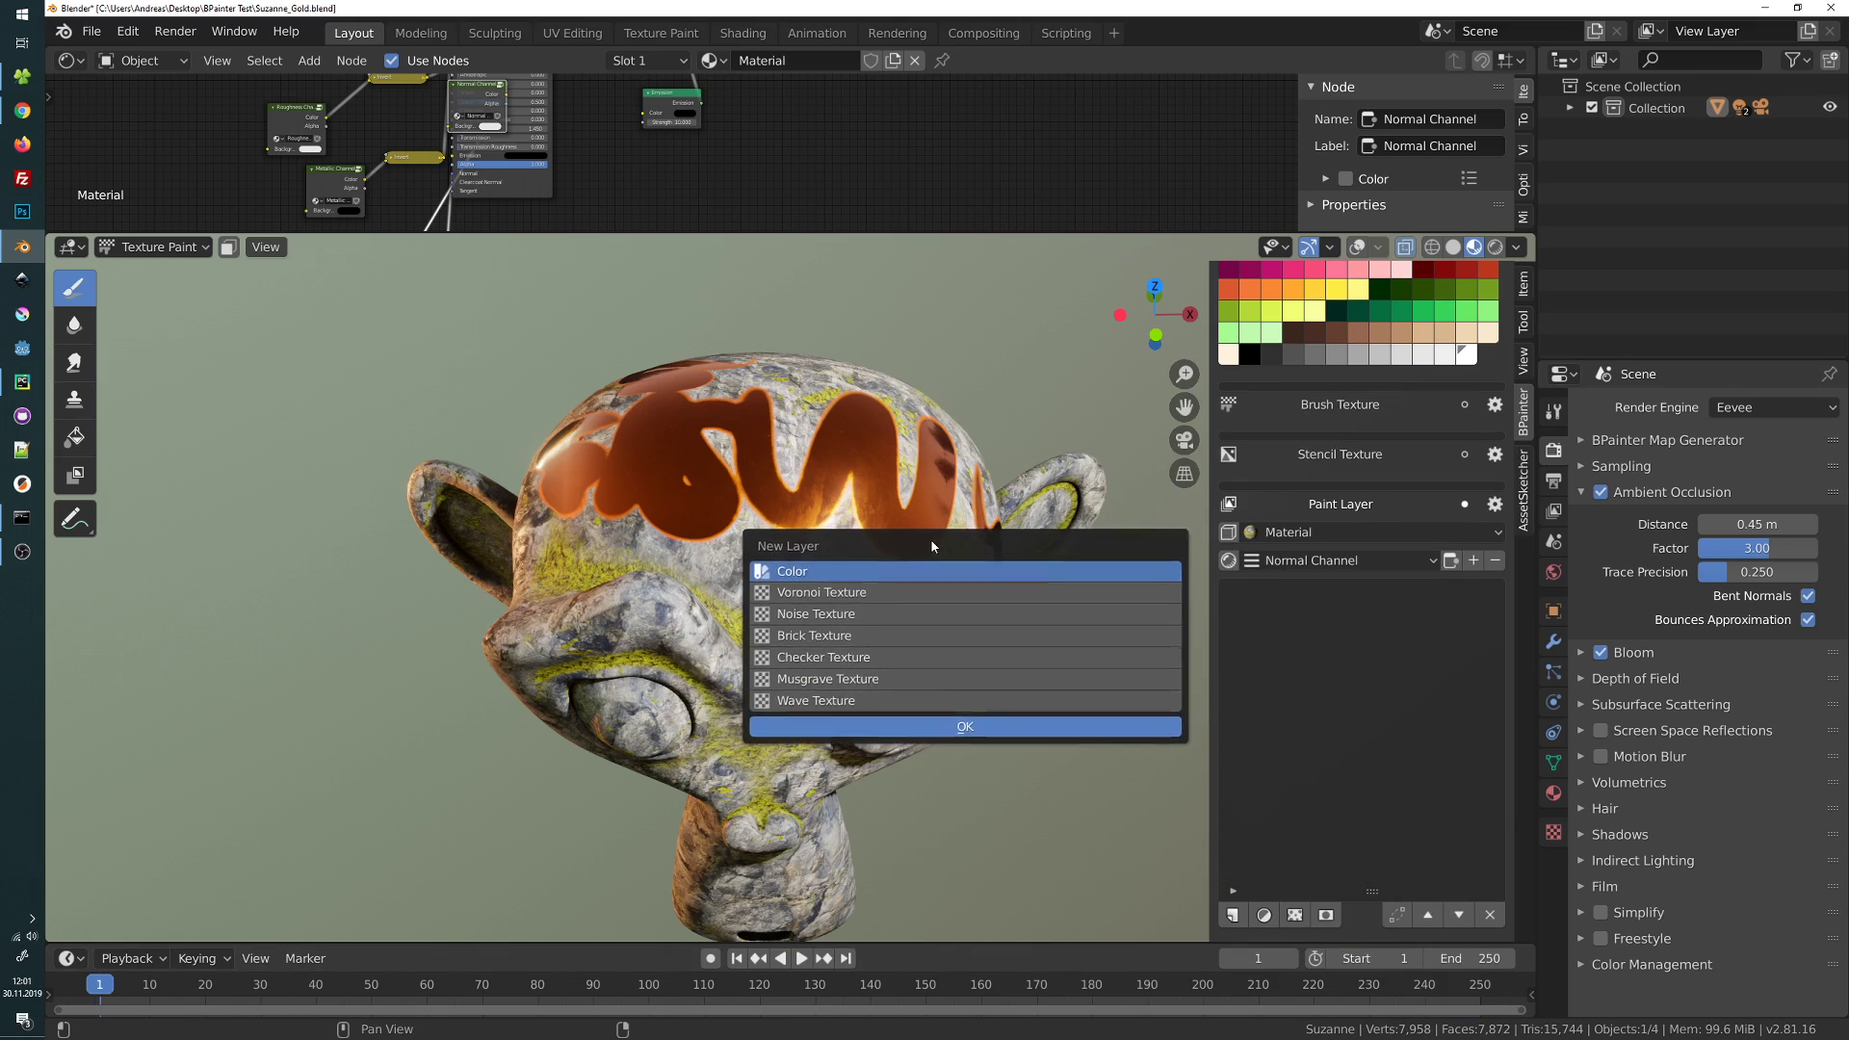
pyautogui.click(828, 594)
pyautogui.click(876, 727)
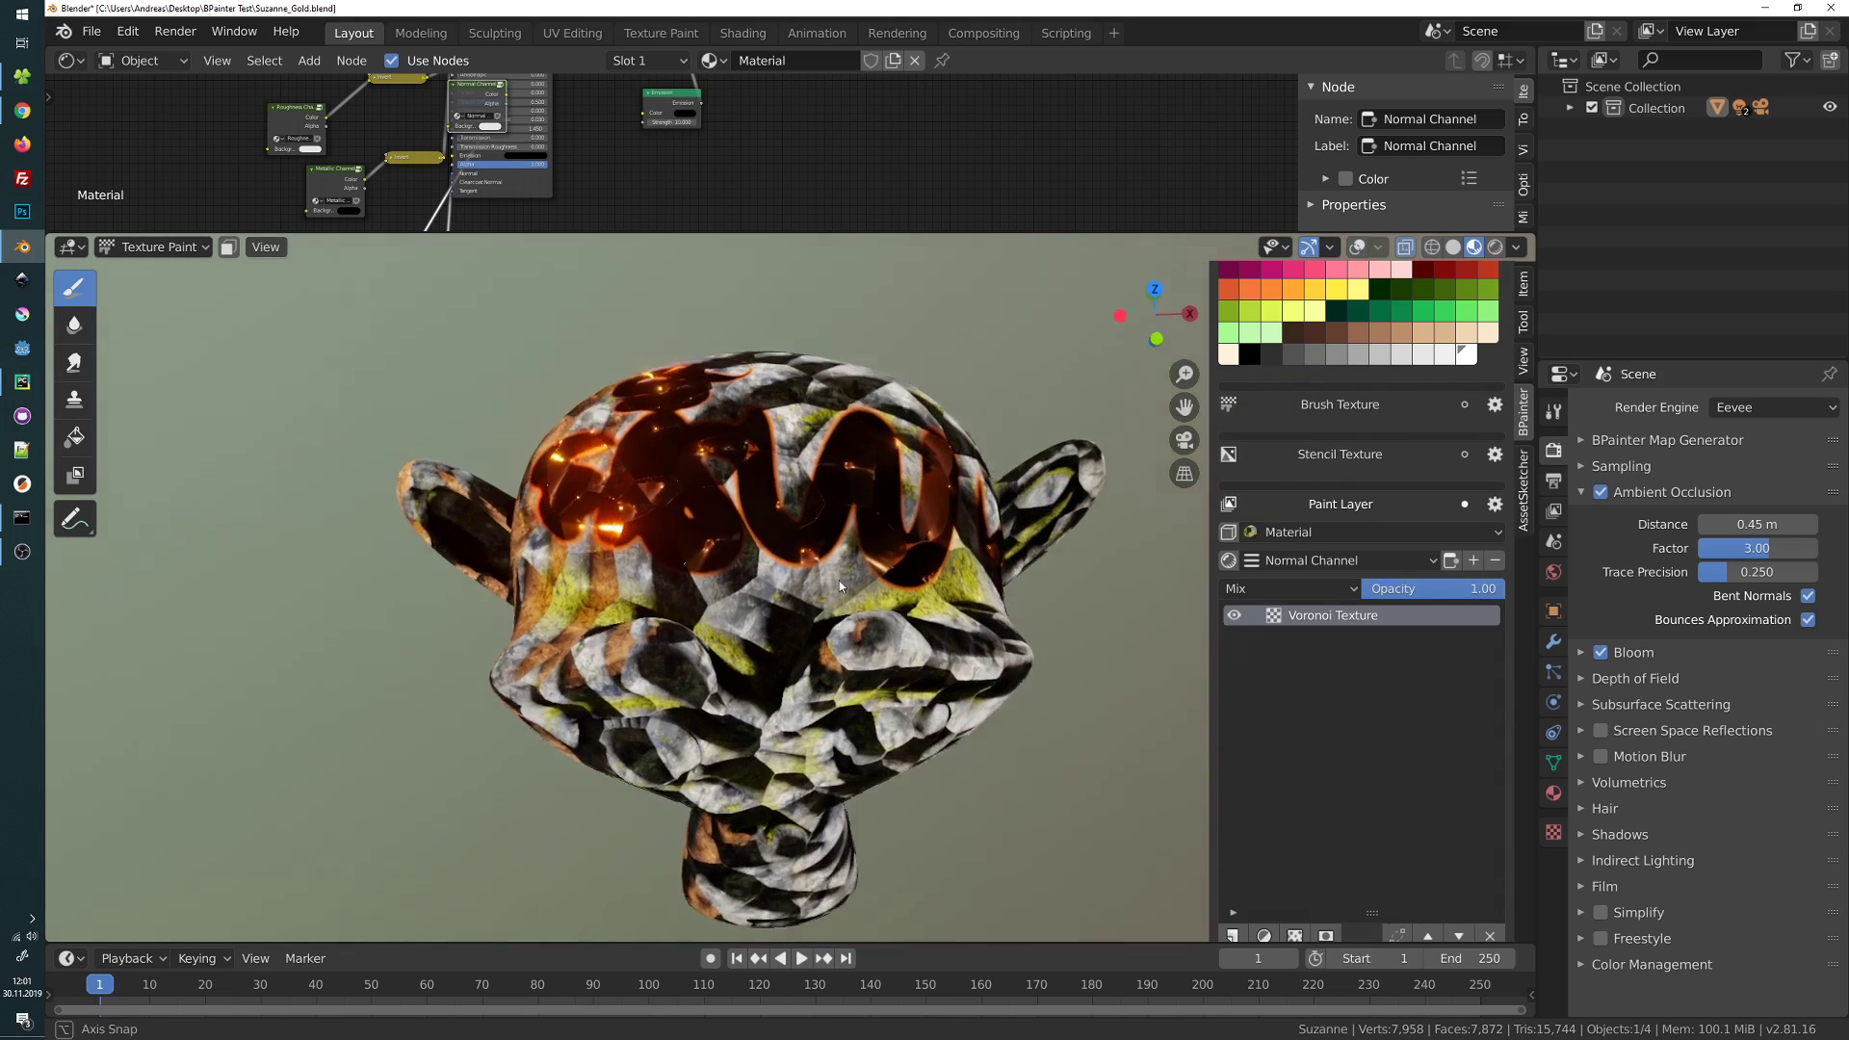
pyautogui.moveTo(830, 592)
pyautogui.mouseDown(button='middle')
pyautogui.moveTo(930, 586)
pyautogui.moveTo(856, 606)
pyautogui.mouseUp(button='middle')
pyautogui.scroll(-1, 1307, 714)
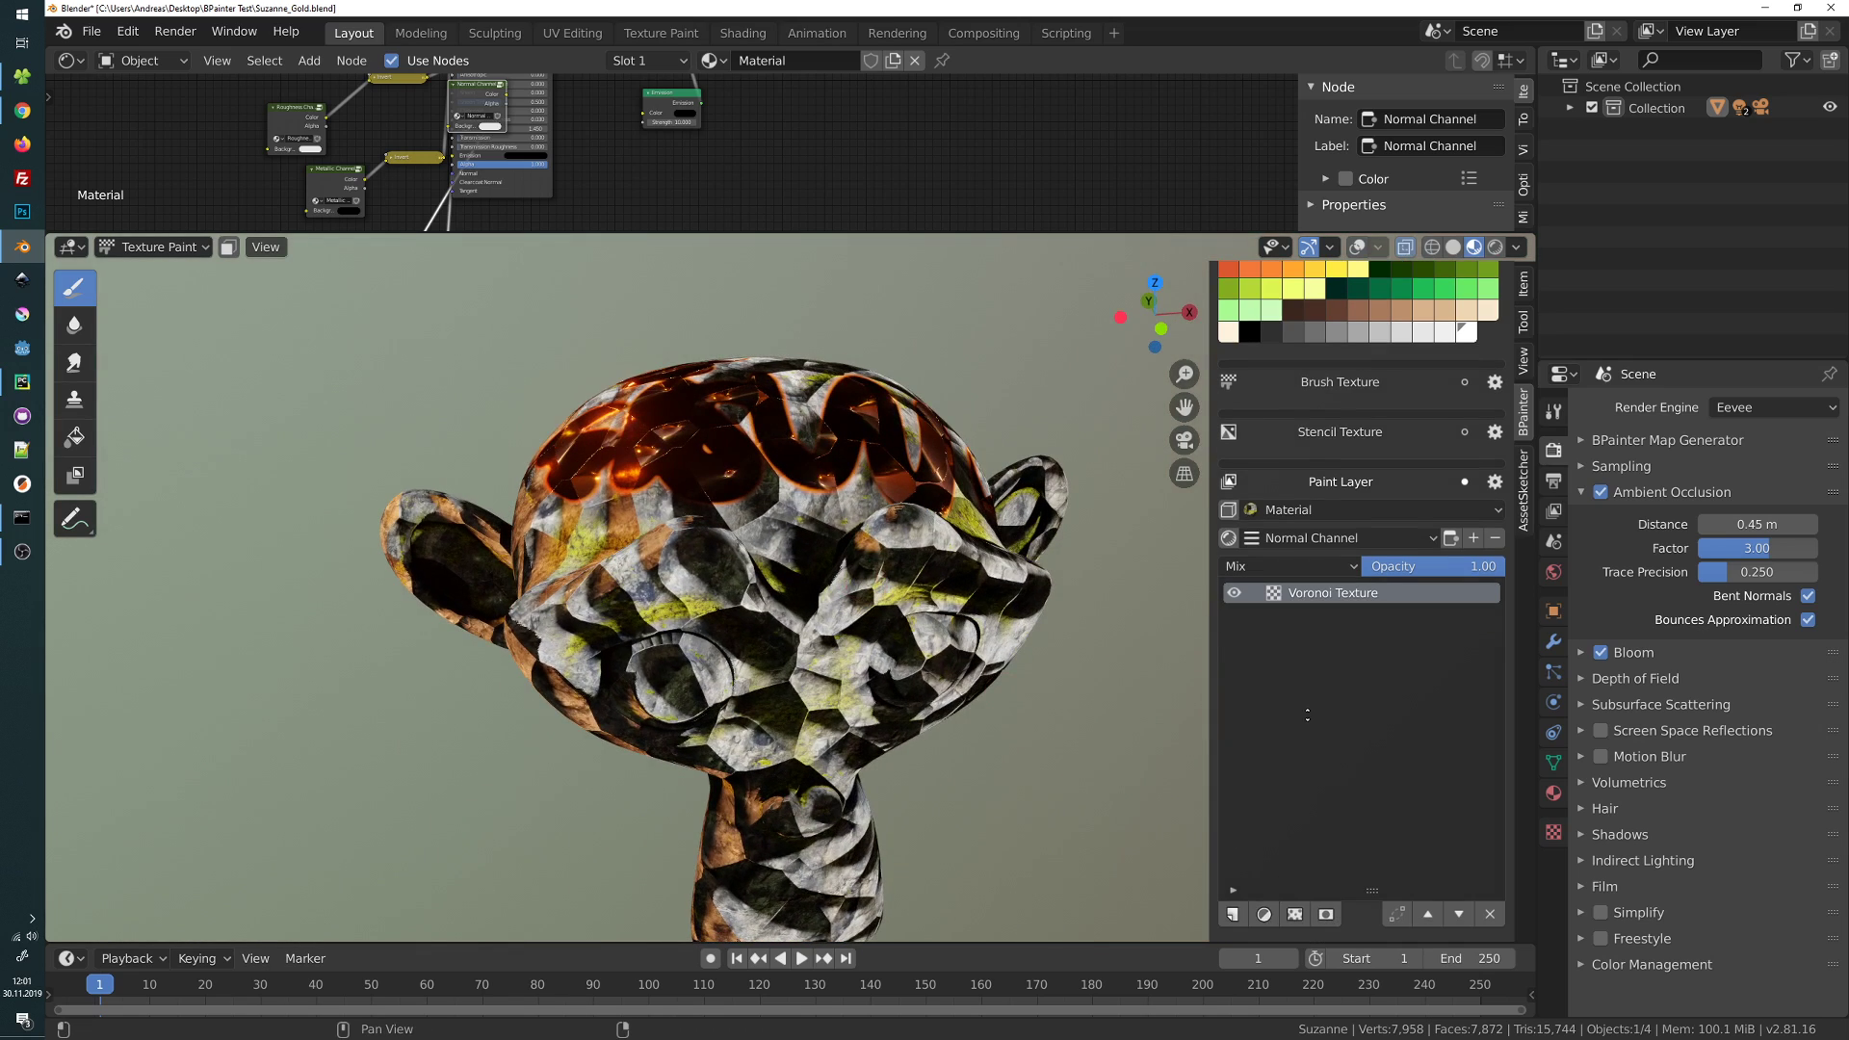
# Change the Voronoi Texture ramp's black stop to white and set the texture's feature type to Smooth F1
pyautogui.click(1274, 597)
pyautogui.moveTo(1252, 592); pyautogui.dragTo(934, 466)
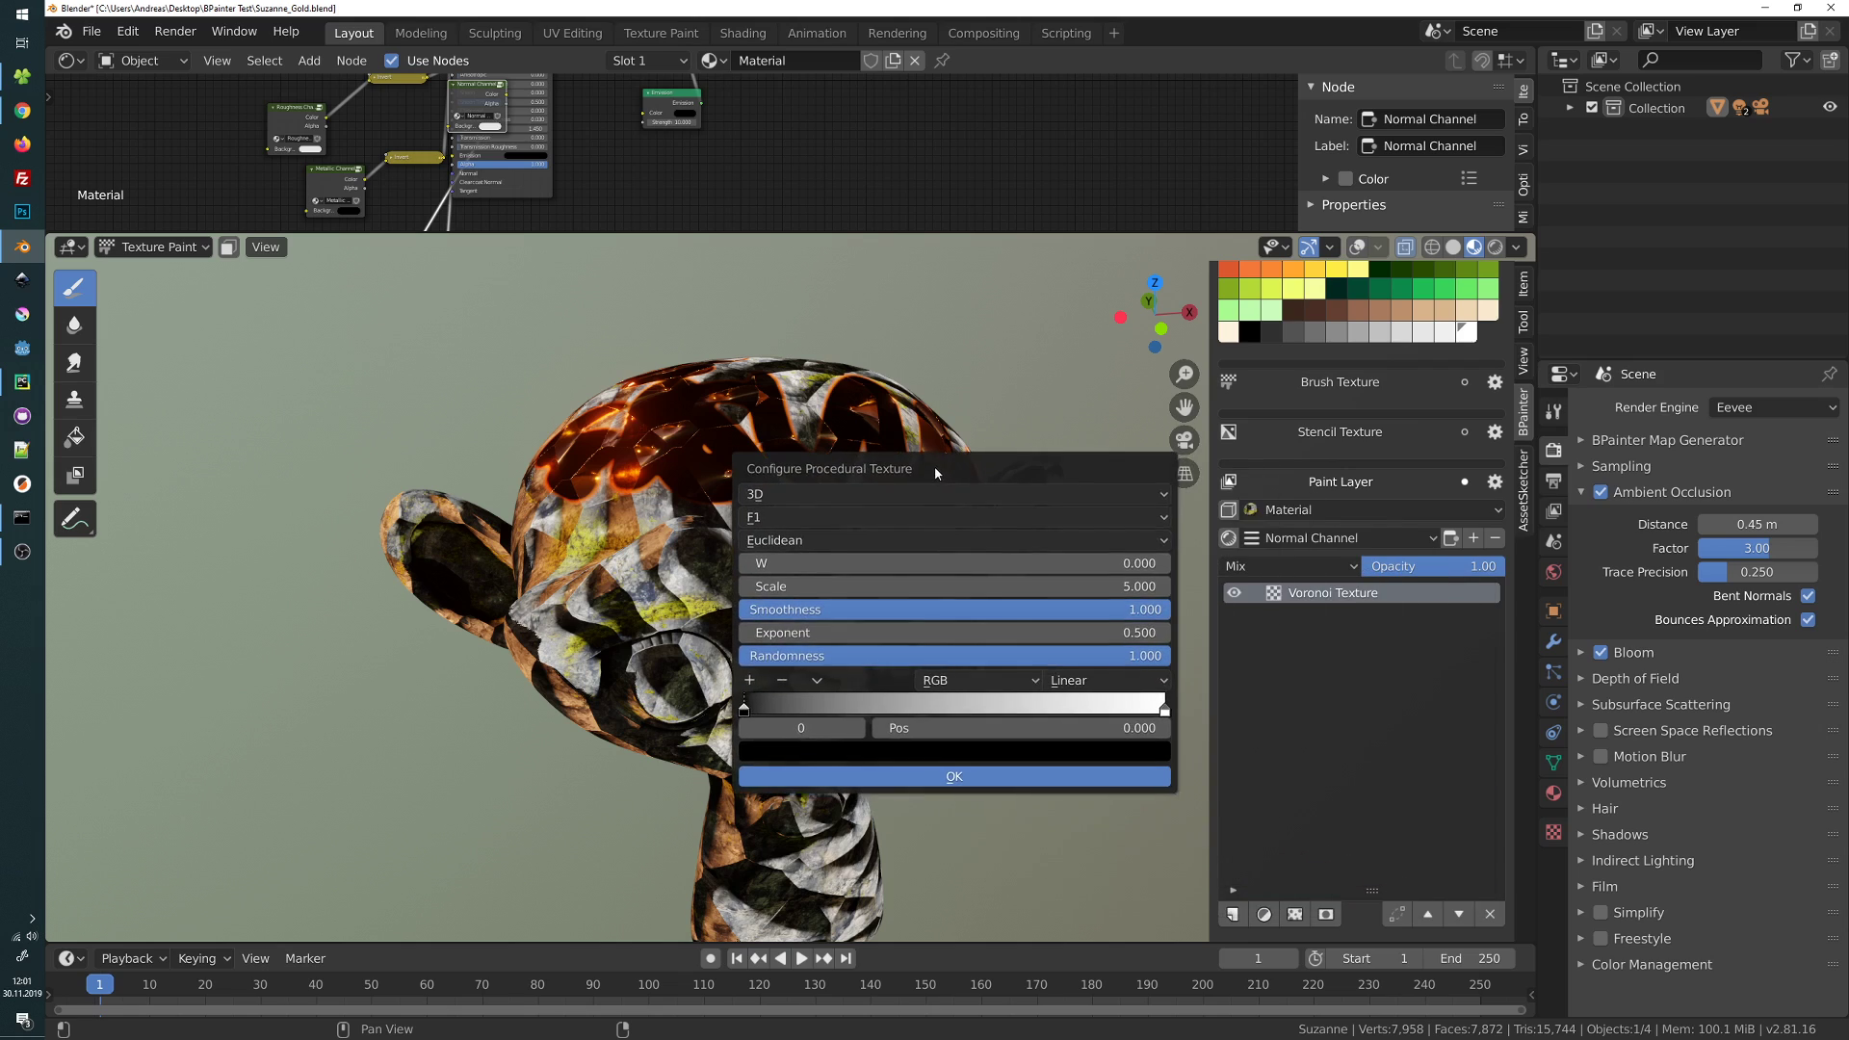
pyautogui.click(795, 759)
pyautogui.moveTo(821, 511); pyautogui.dragTo(737, 432)
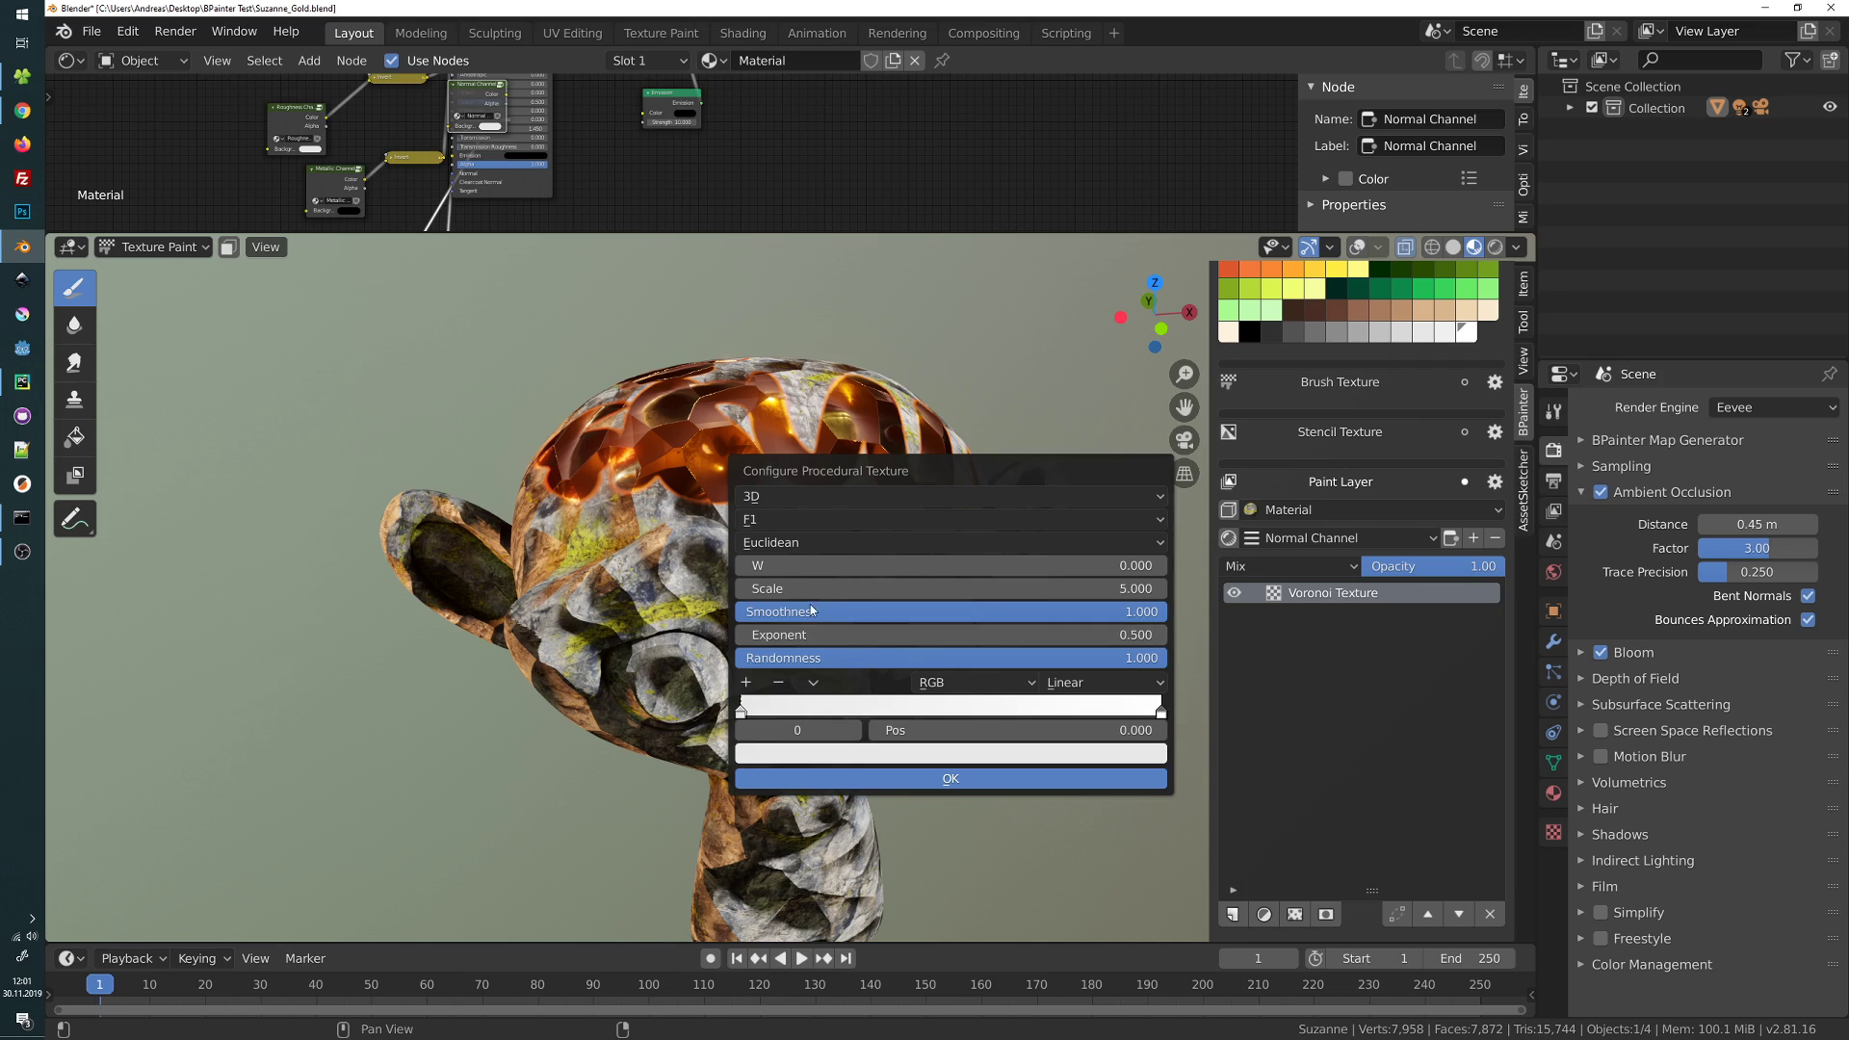
pyautogui.click(785, 521)
pyautogui.click(791, 590)
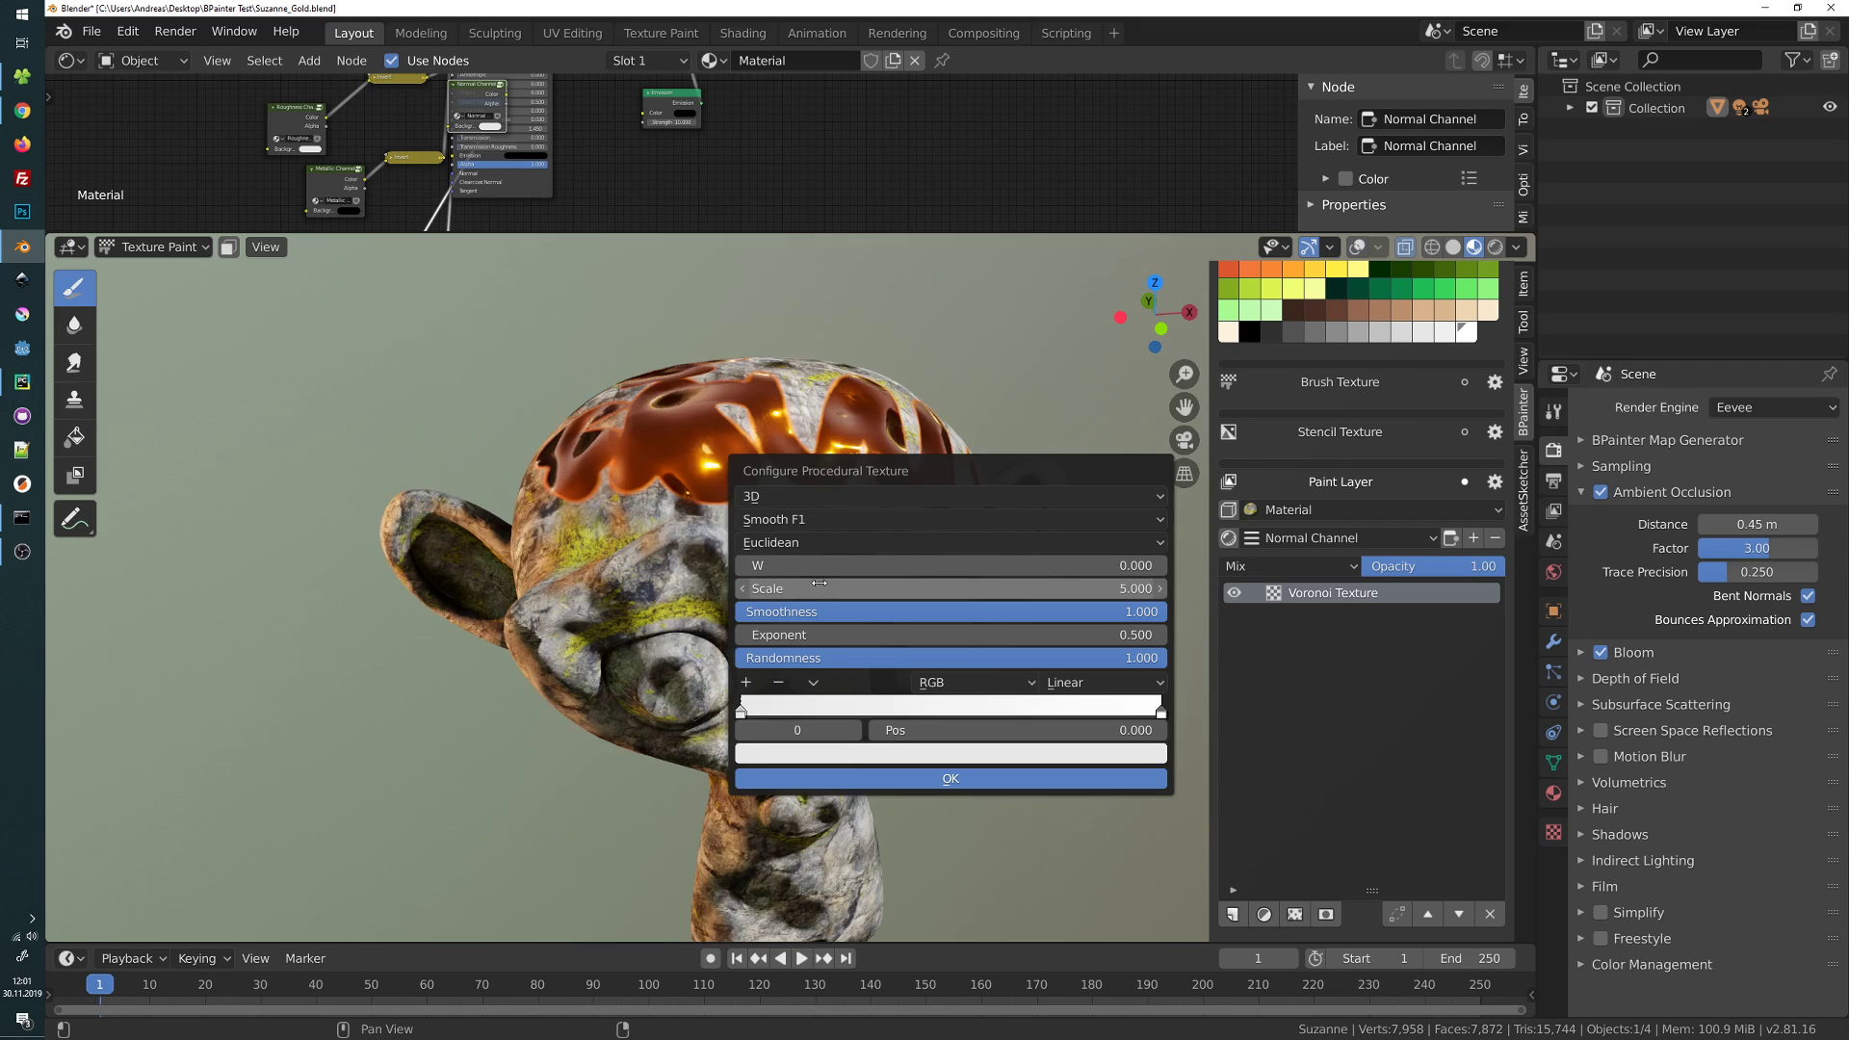
pyautogui.click(924, 776)
# Lower the Voronoi Texture layer's opacity to 0.62 and add the existing GoldMask image as its layer mask
pyautogui.moveTo(857, 660); pyautogui.dragTo(830, 674, button='middle')
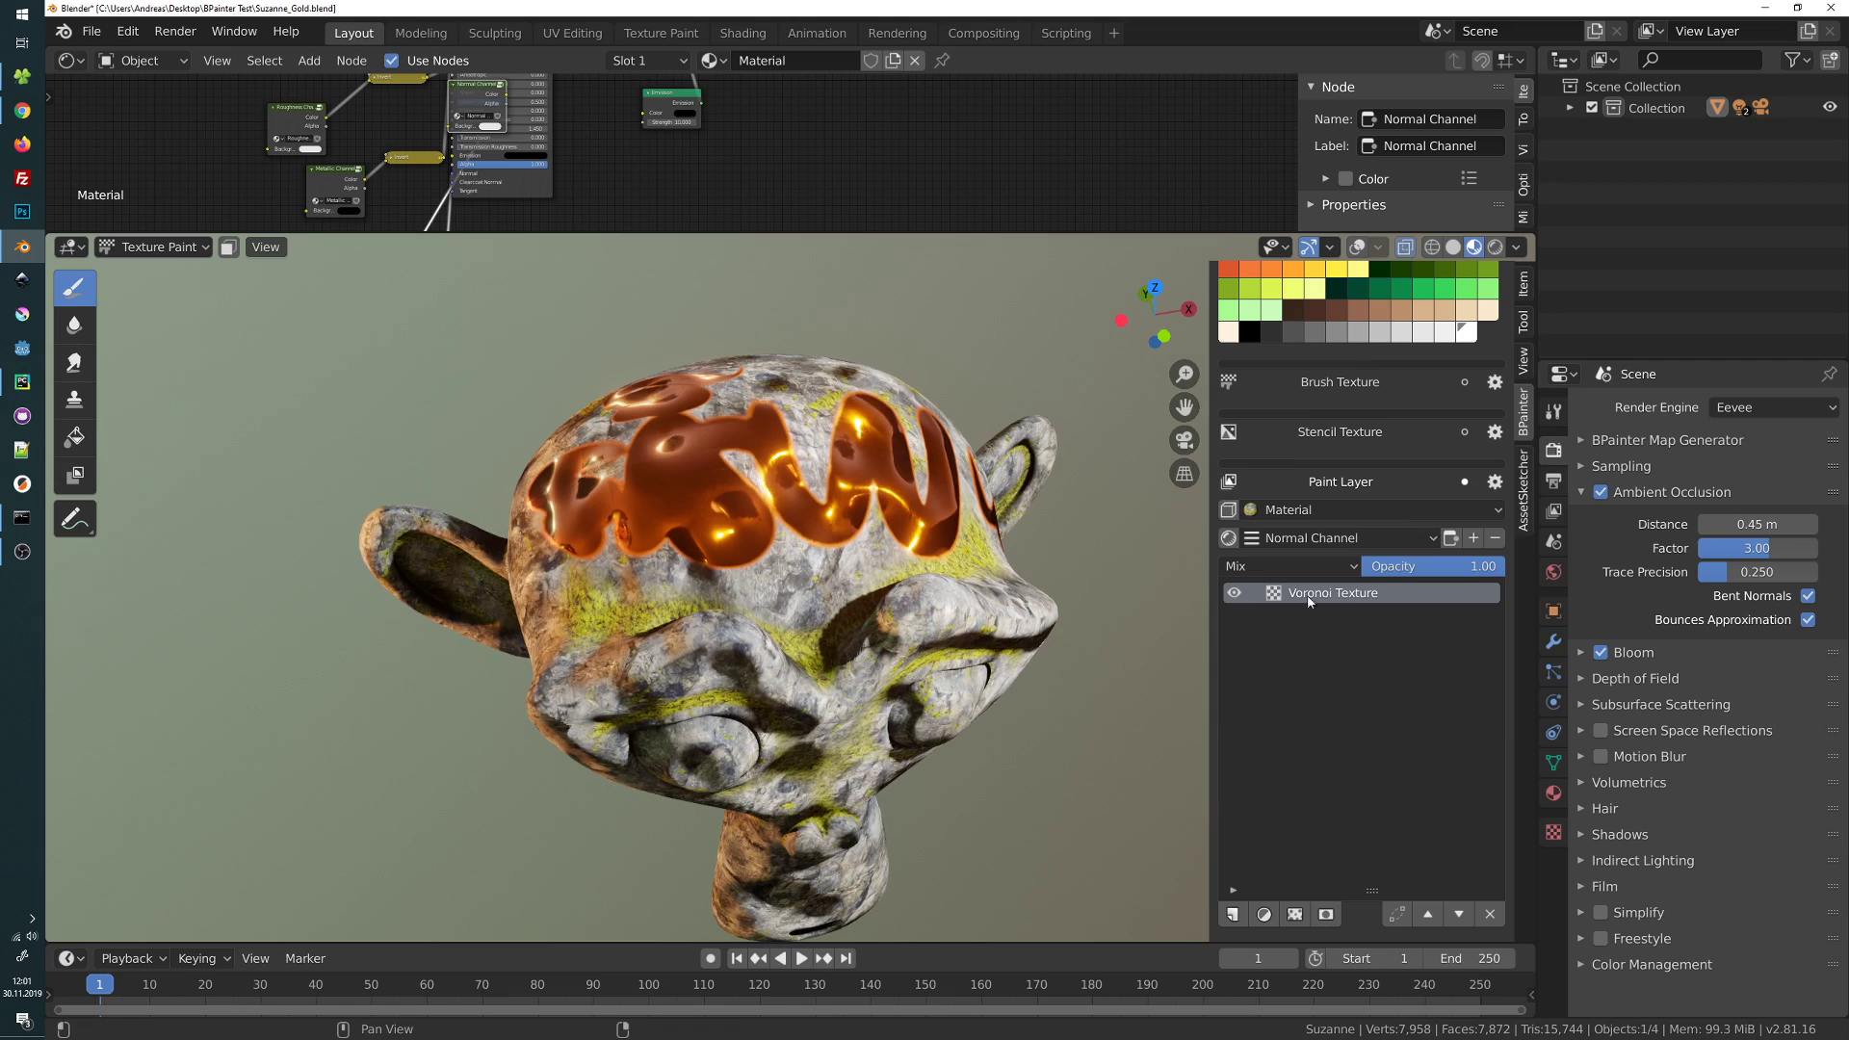
pyautogui.moveTo(1478, 571); pyautogui.dragTo(1414, 566)
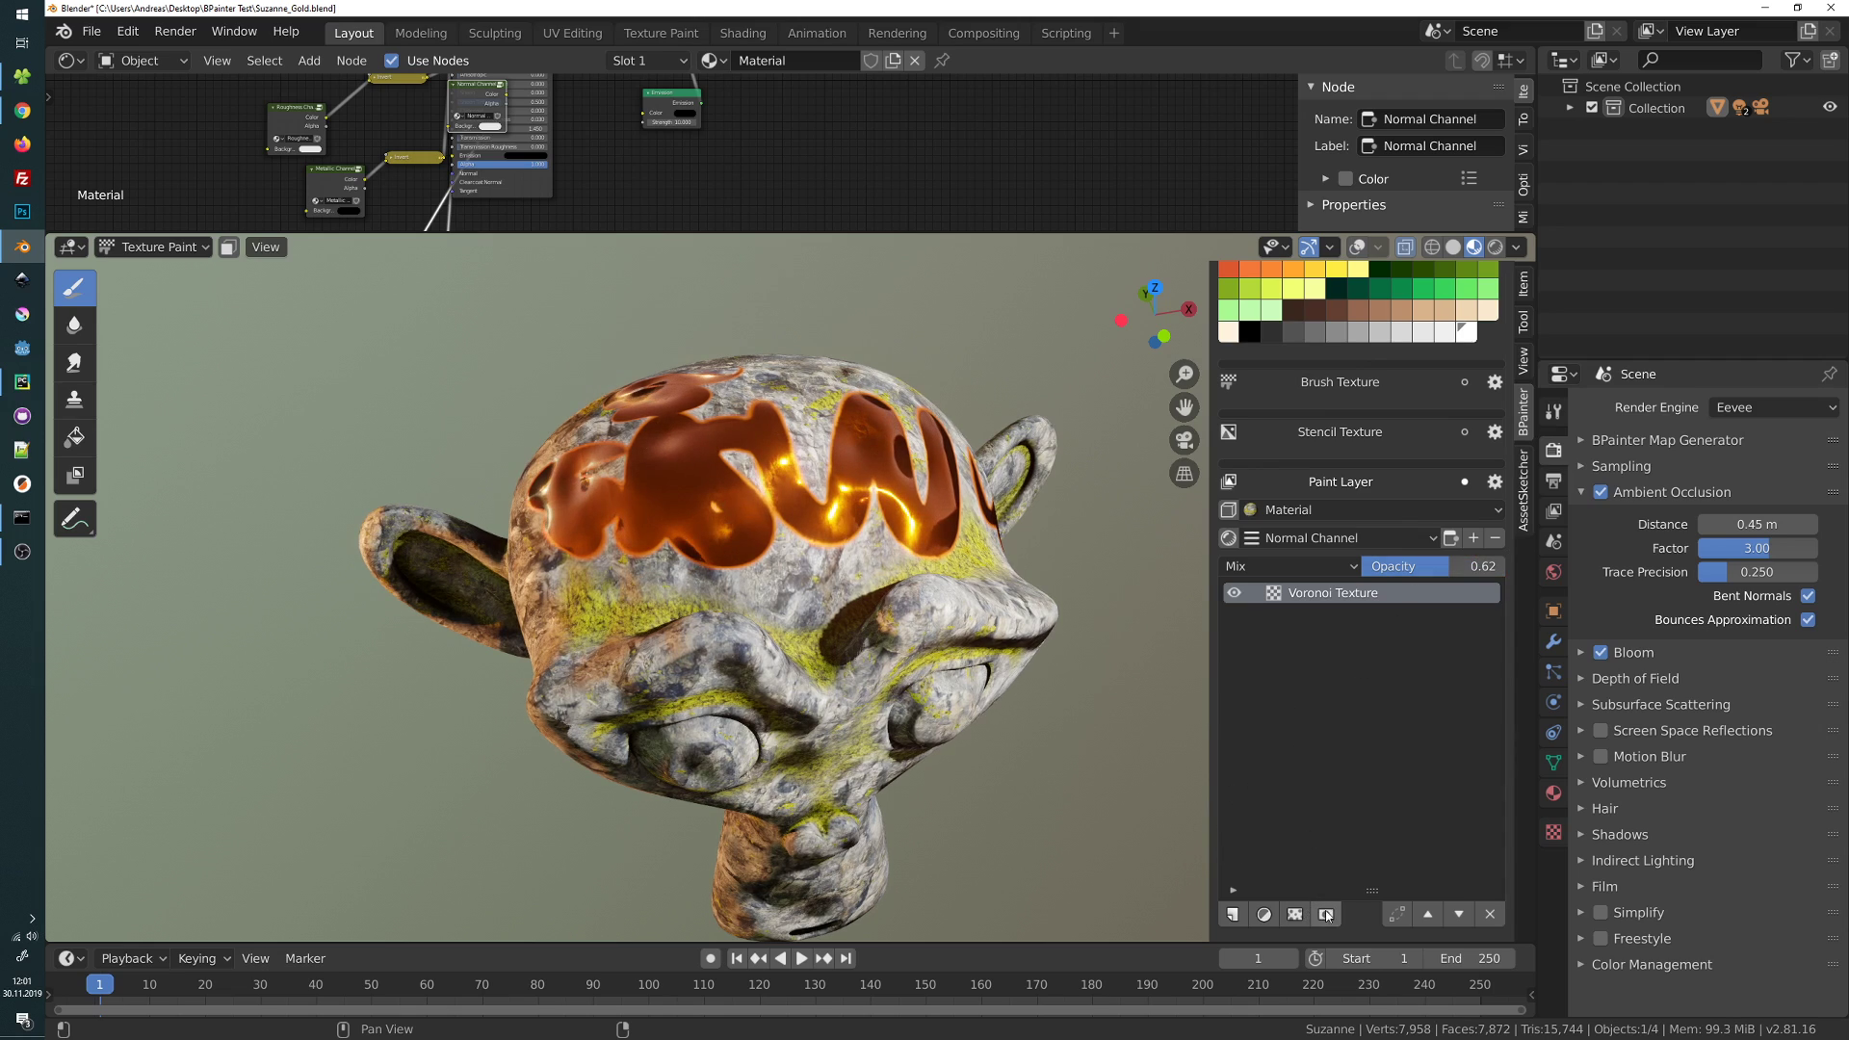
pyautogui.click(1326, 914)
pyautogui.click(701, 551)
pyautogui.click(857, 624)
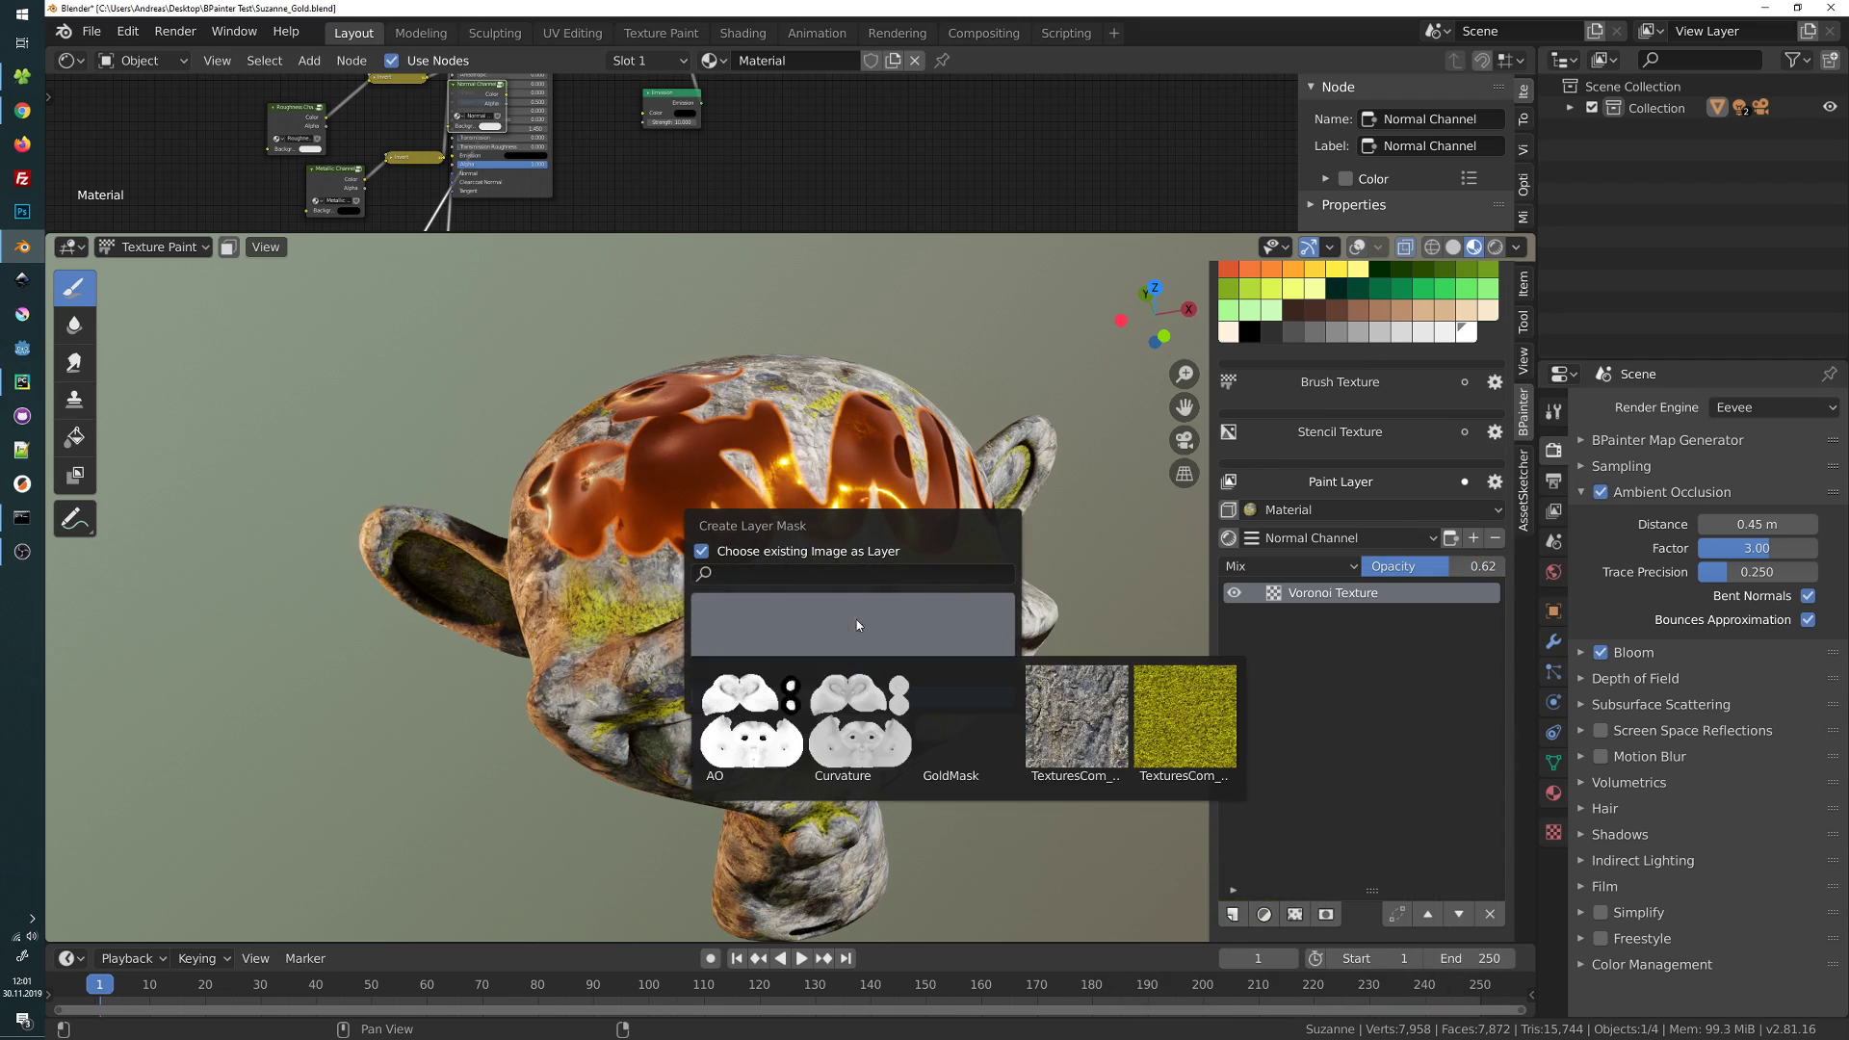
pyautogui.click(978, 719)
pyautogui.click(1004, 718)
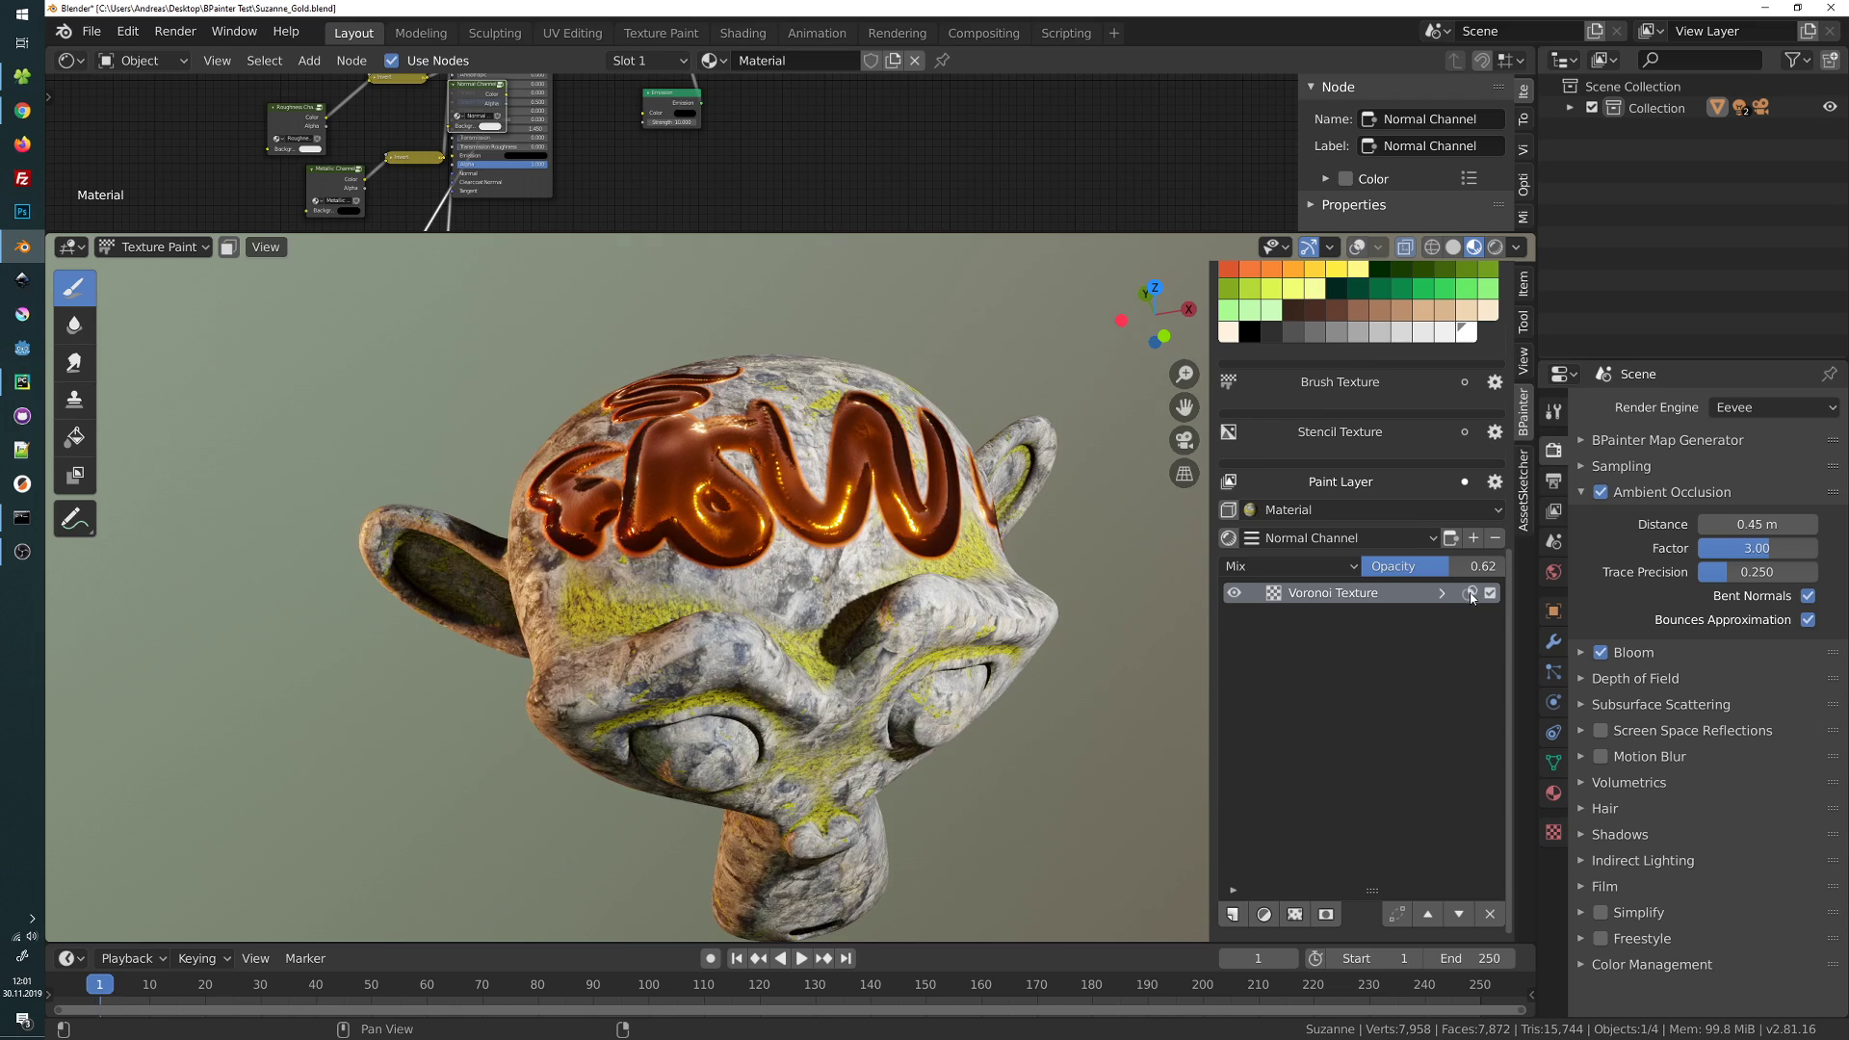
# Switch the Voronoi layer's GoldMask to Alpha Mask mode and move its ramp's black stop well toward the white end
pyautogui.click(1470, 594)
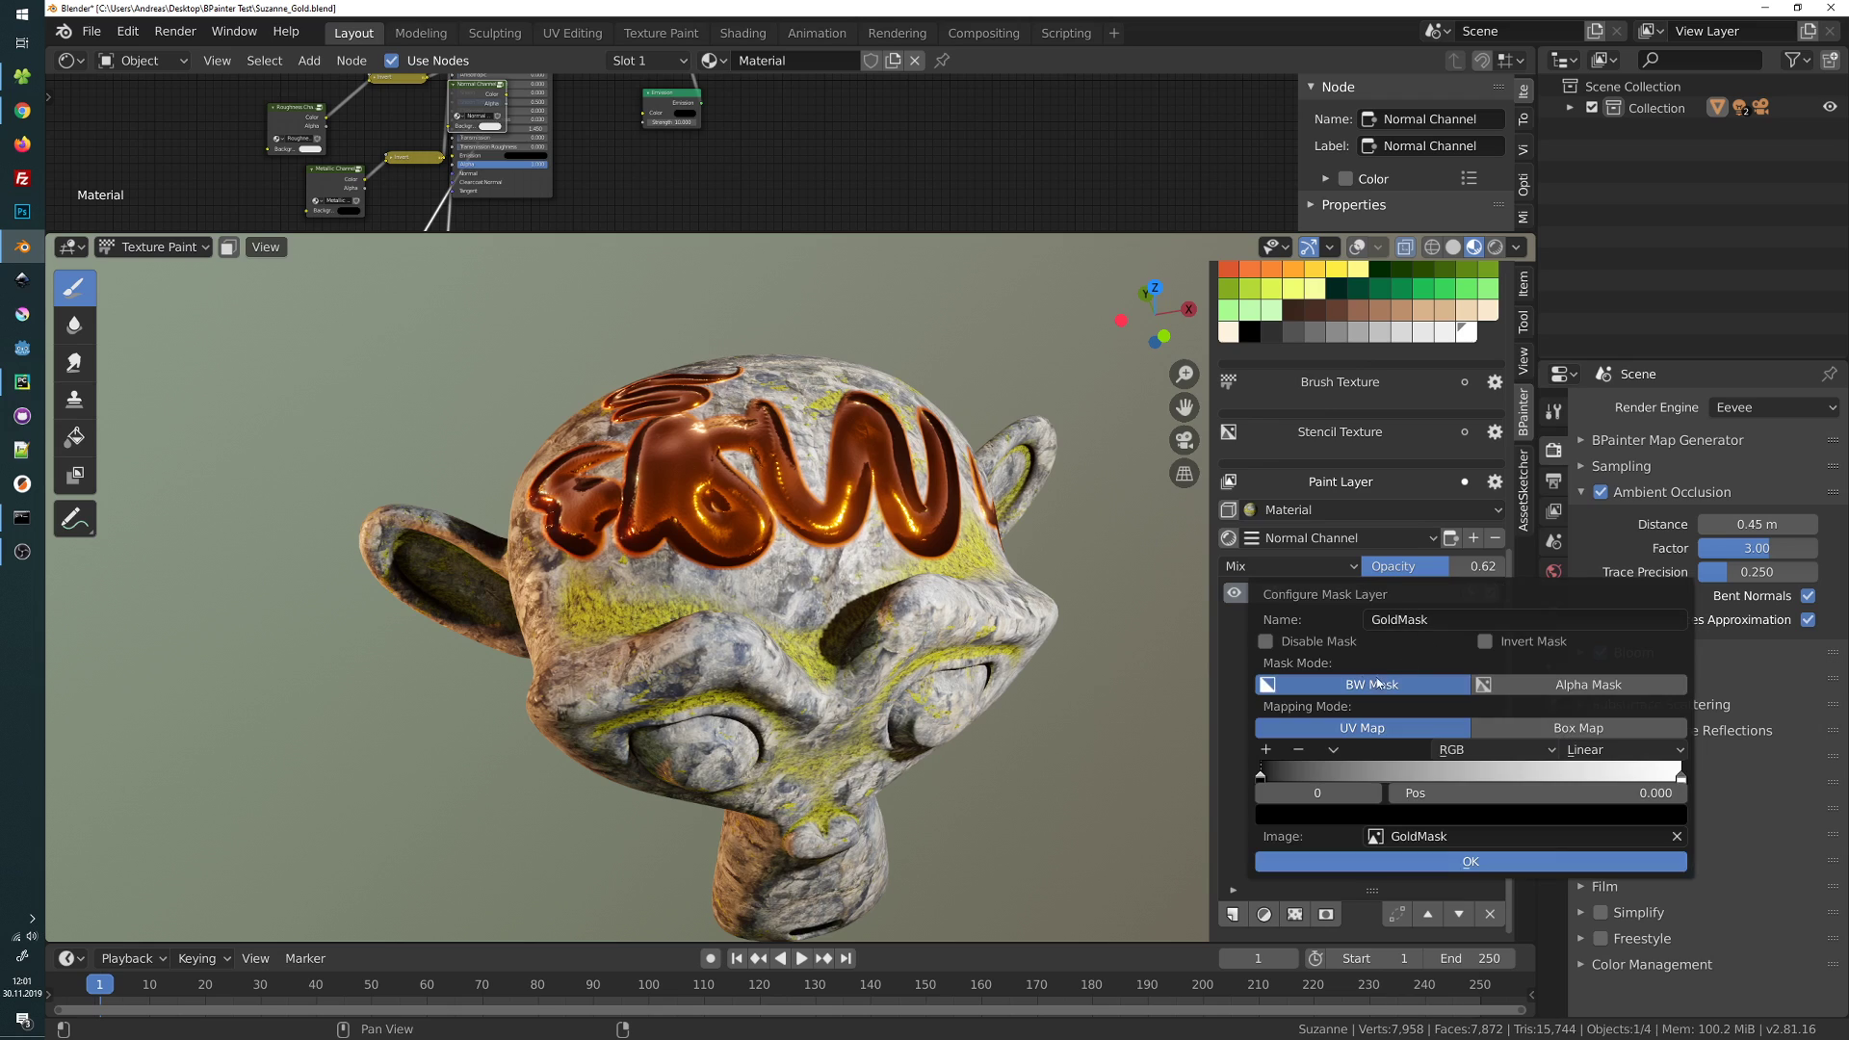
pyautogui.click(1507, 685)
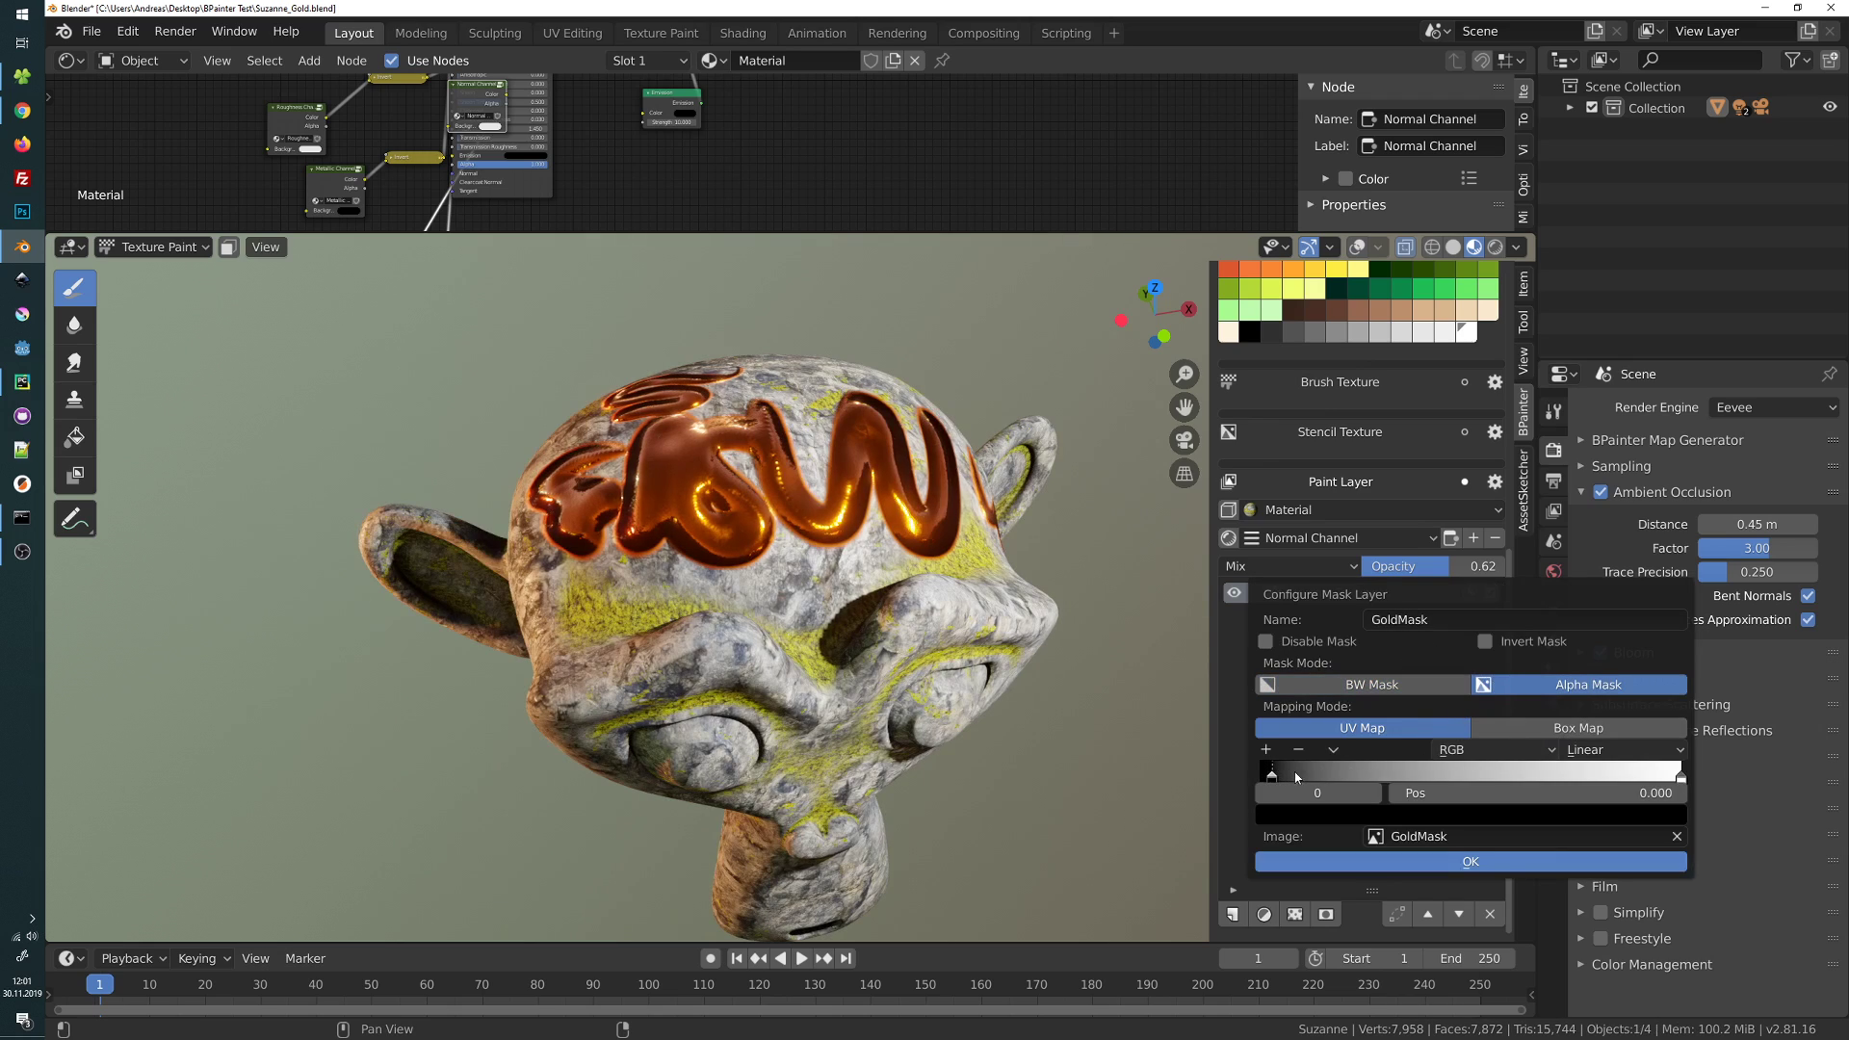
pyautogui.moveTo(1294, 771); pyautogui.dragTo(1556, 769)
pyautogui.click(1043, 718)
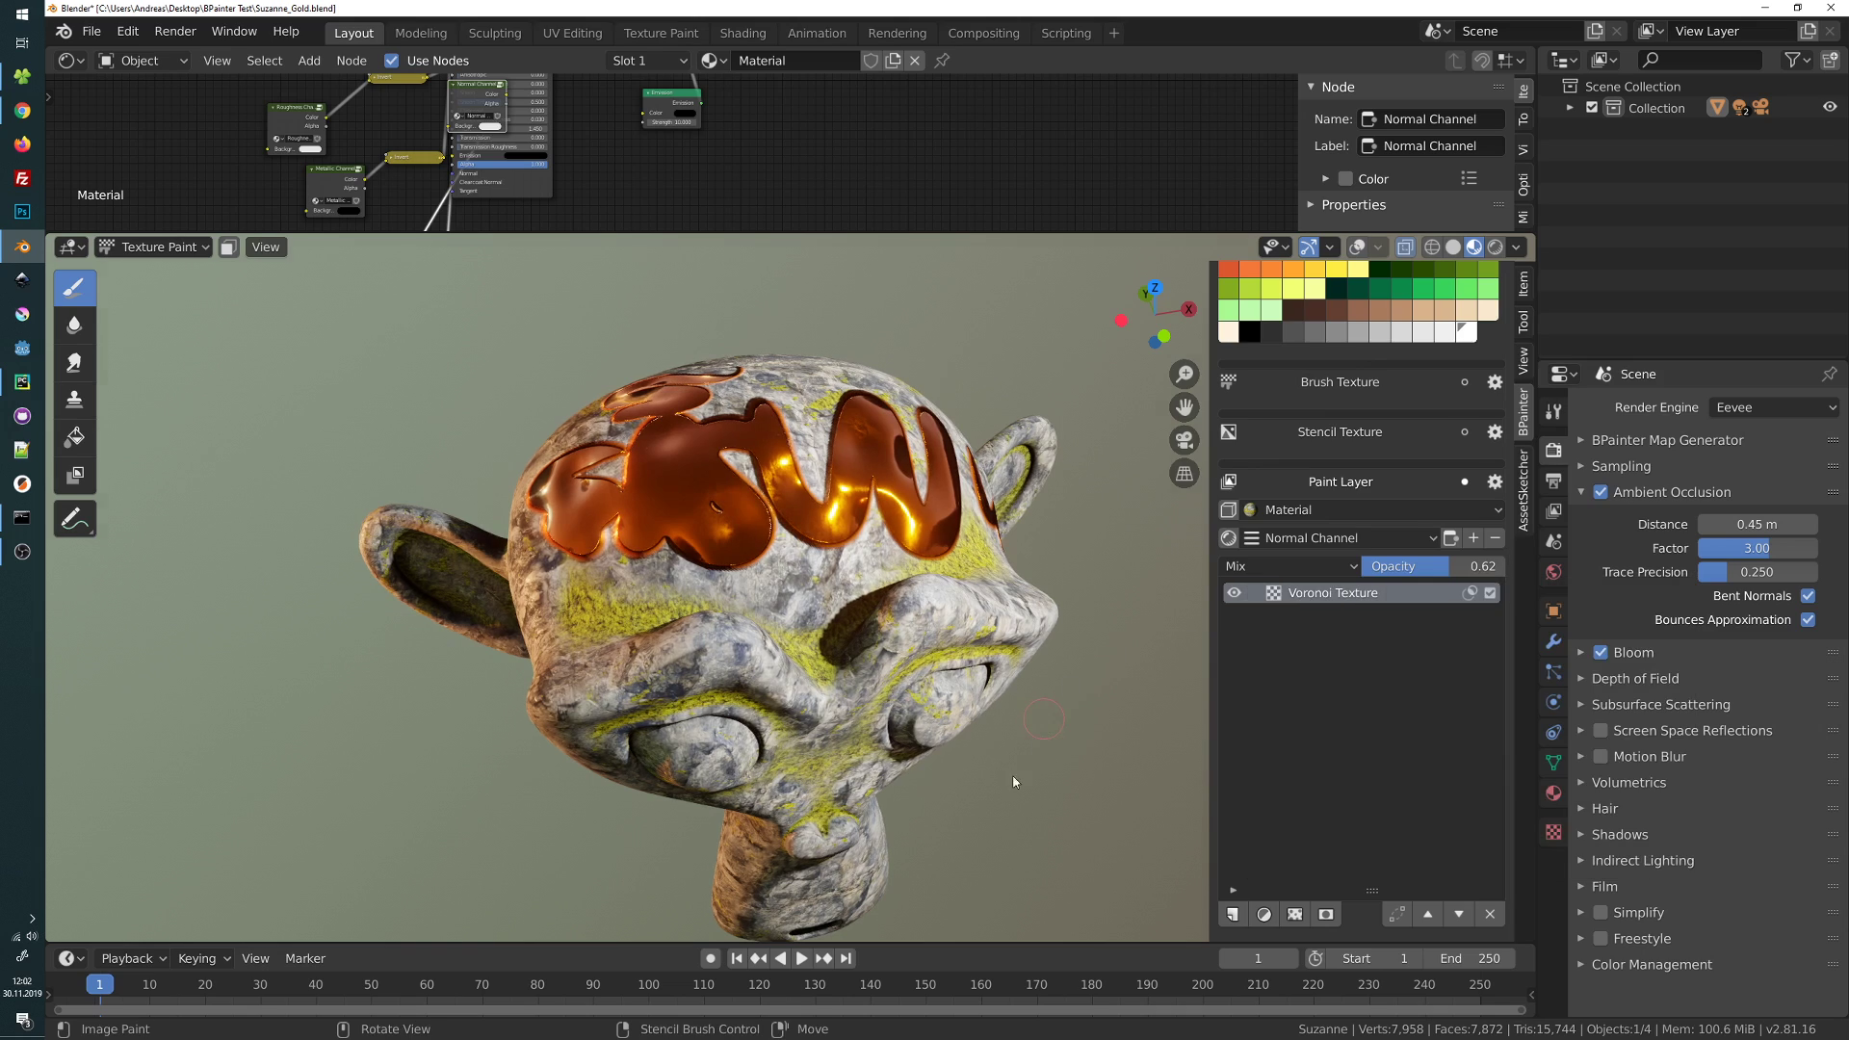
# Compare the gold areas on the head with the Voronoi Texture layer hidden and shown
pyautogui.moveTo(1013, 782); pyautogui.dragTo(1089, 687, button='middle')
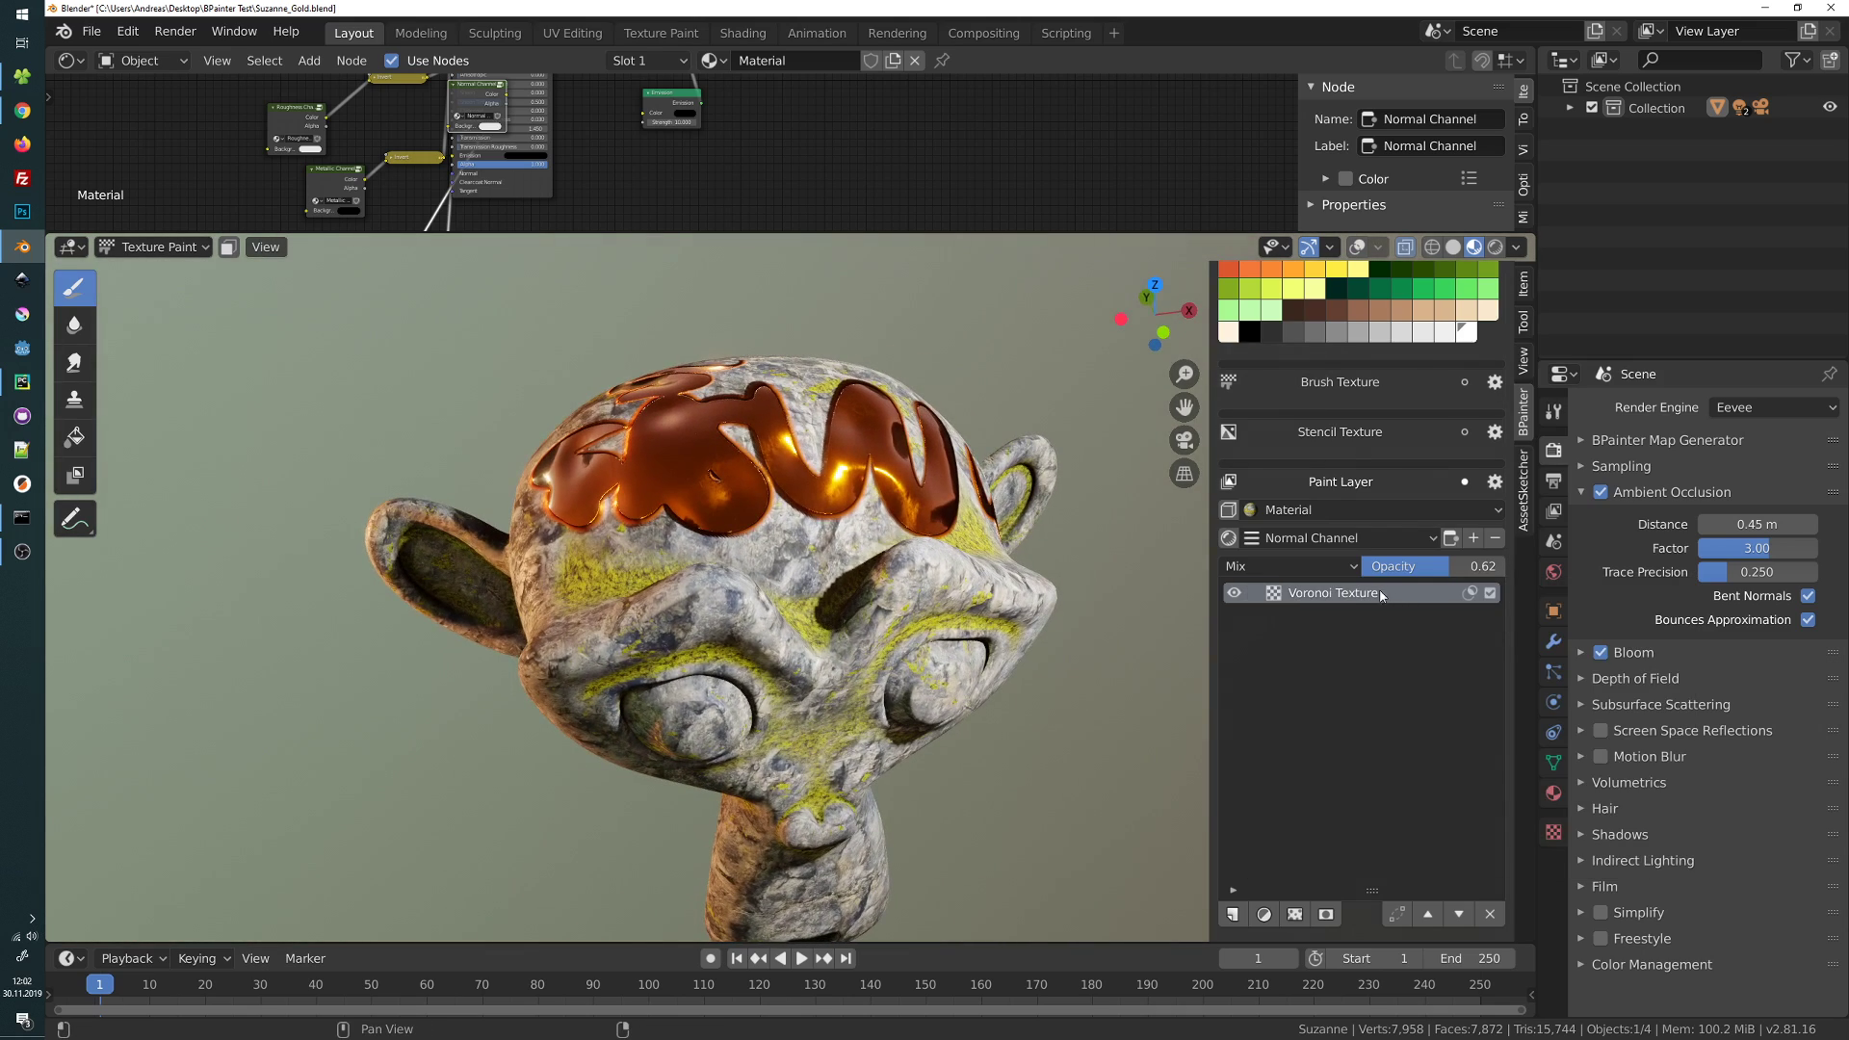
pyautogui.click(1233, 594)
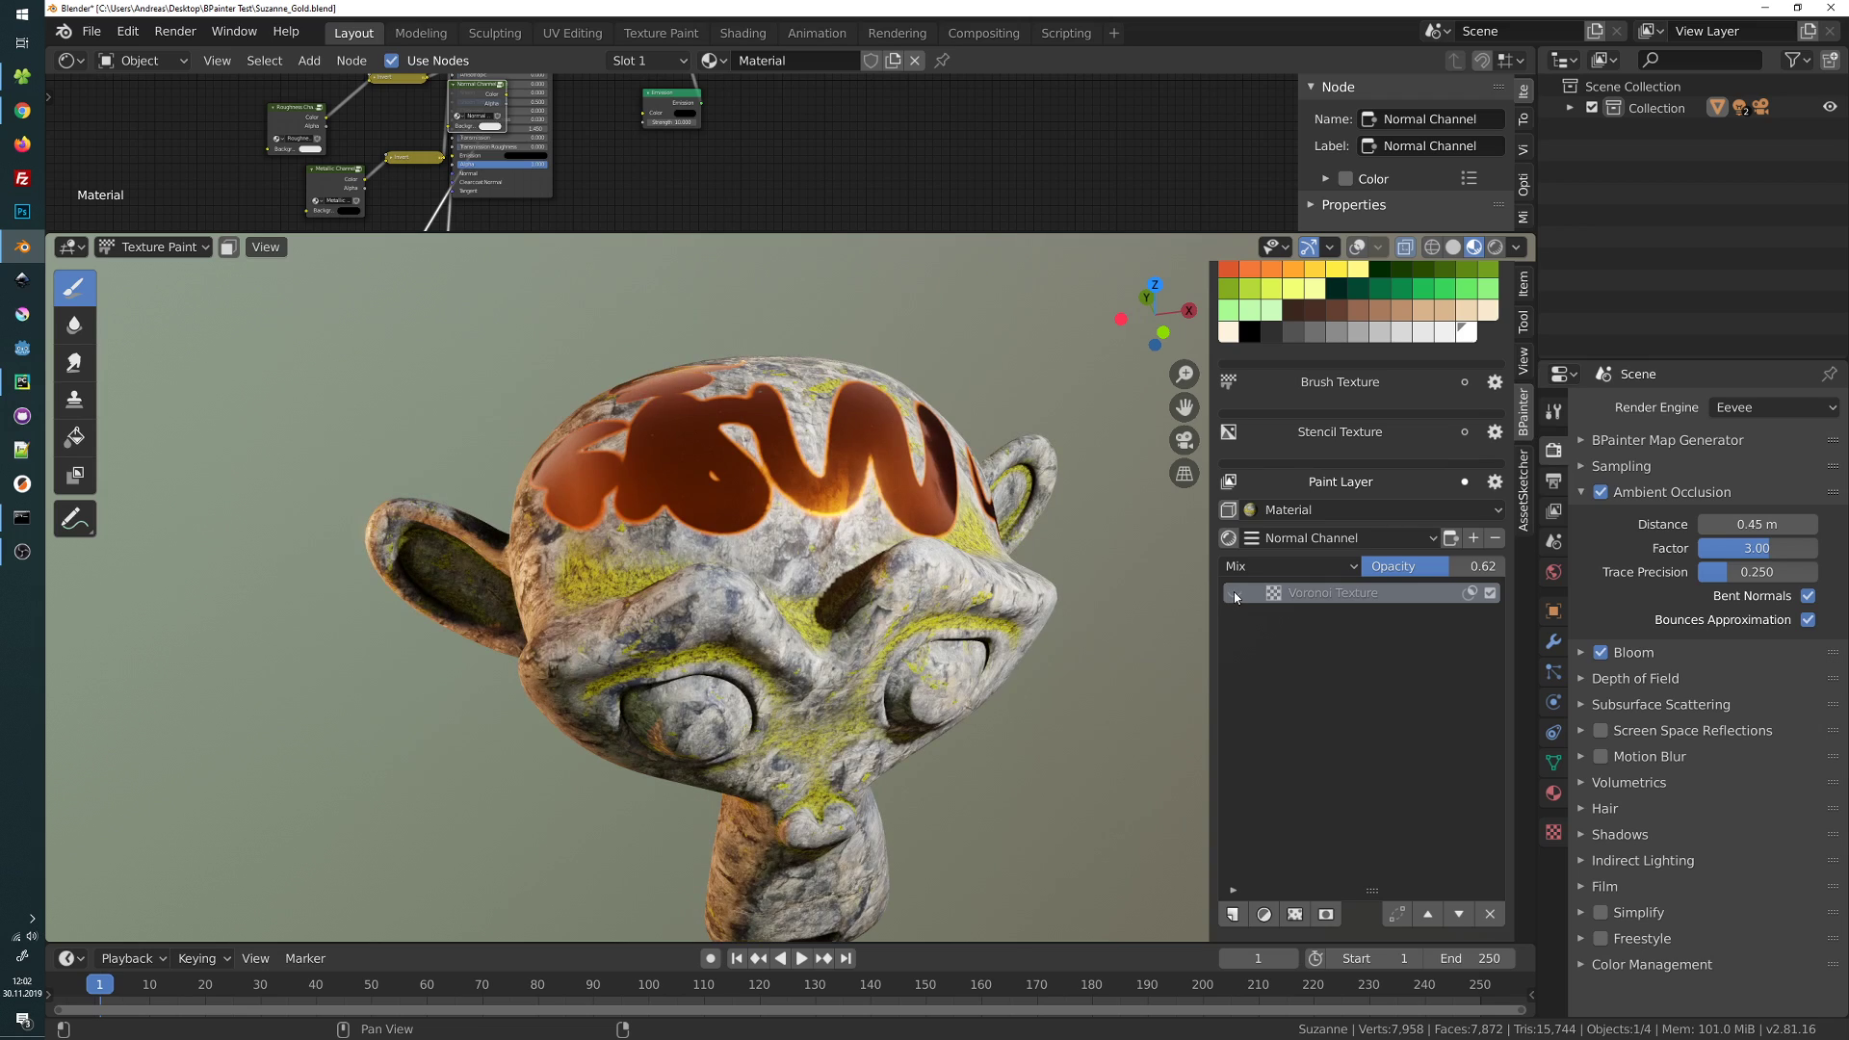
pyautogui.click(1233, 594)
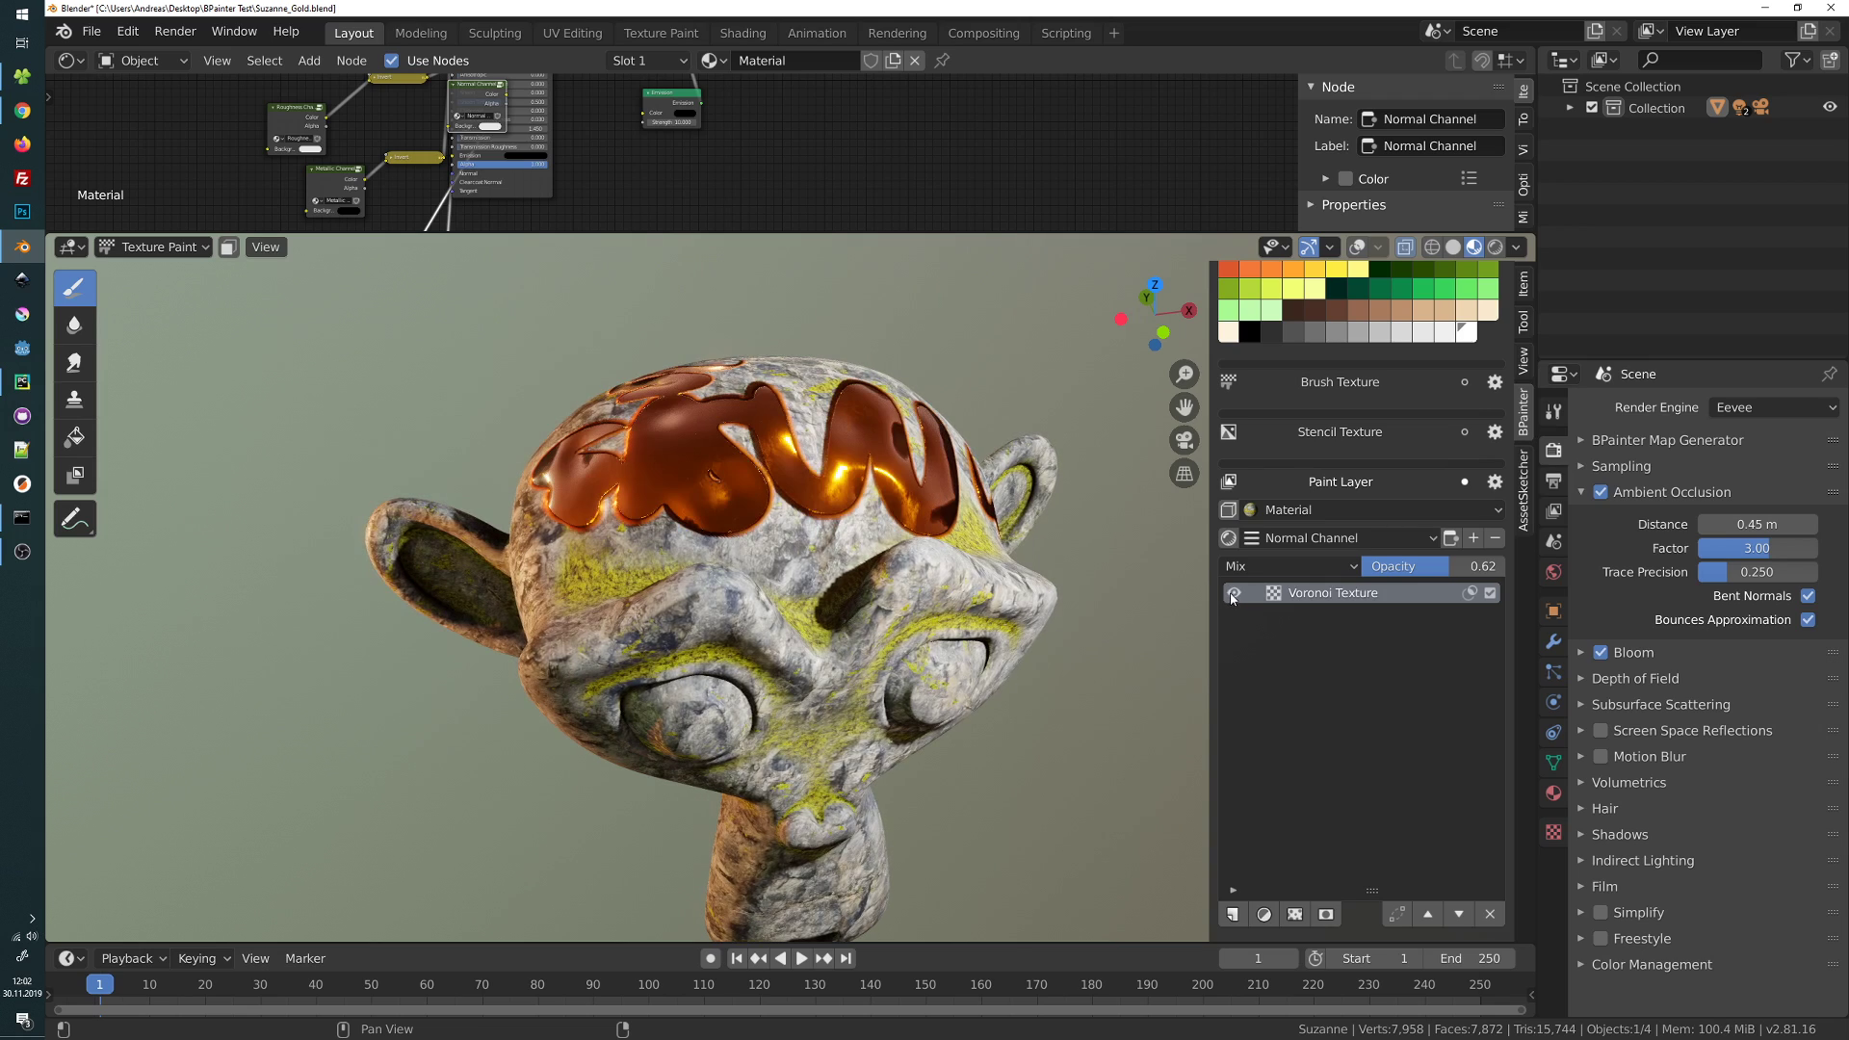
# Switch to the Diffuse Channel with its orange Color layer and check the brush settings and forehead for painting
pyautogui.click(1309, 538)
pyautogui.click(1298, 566)
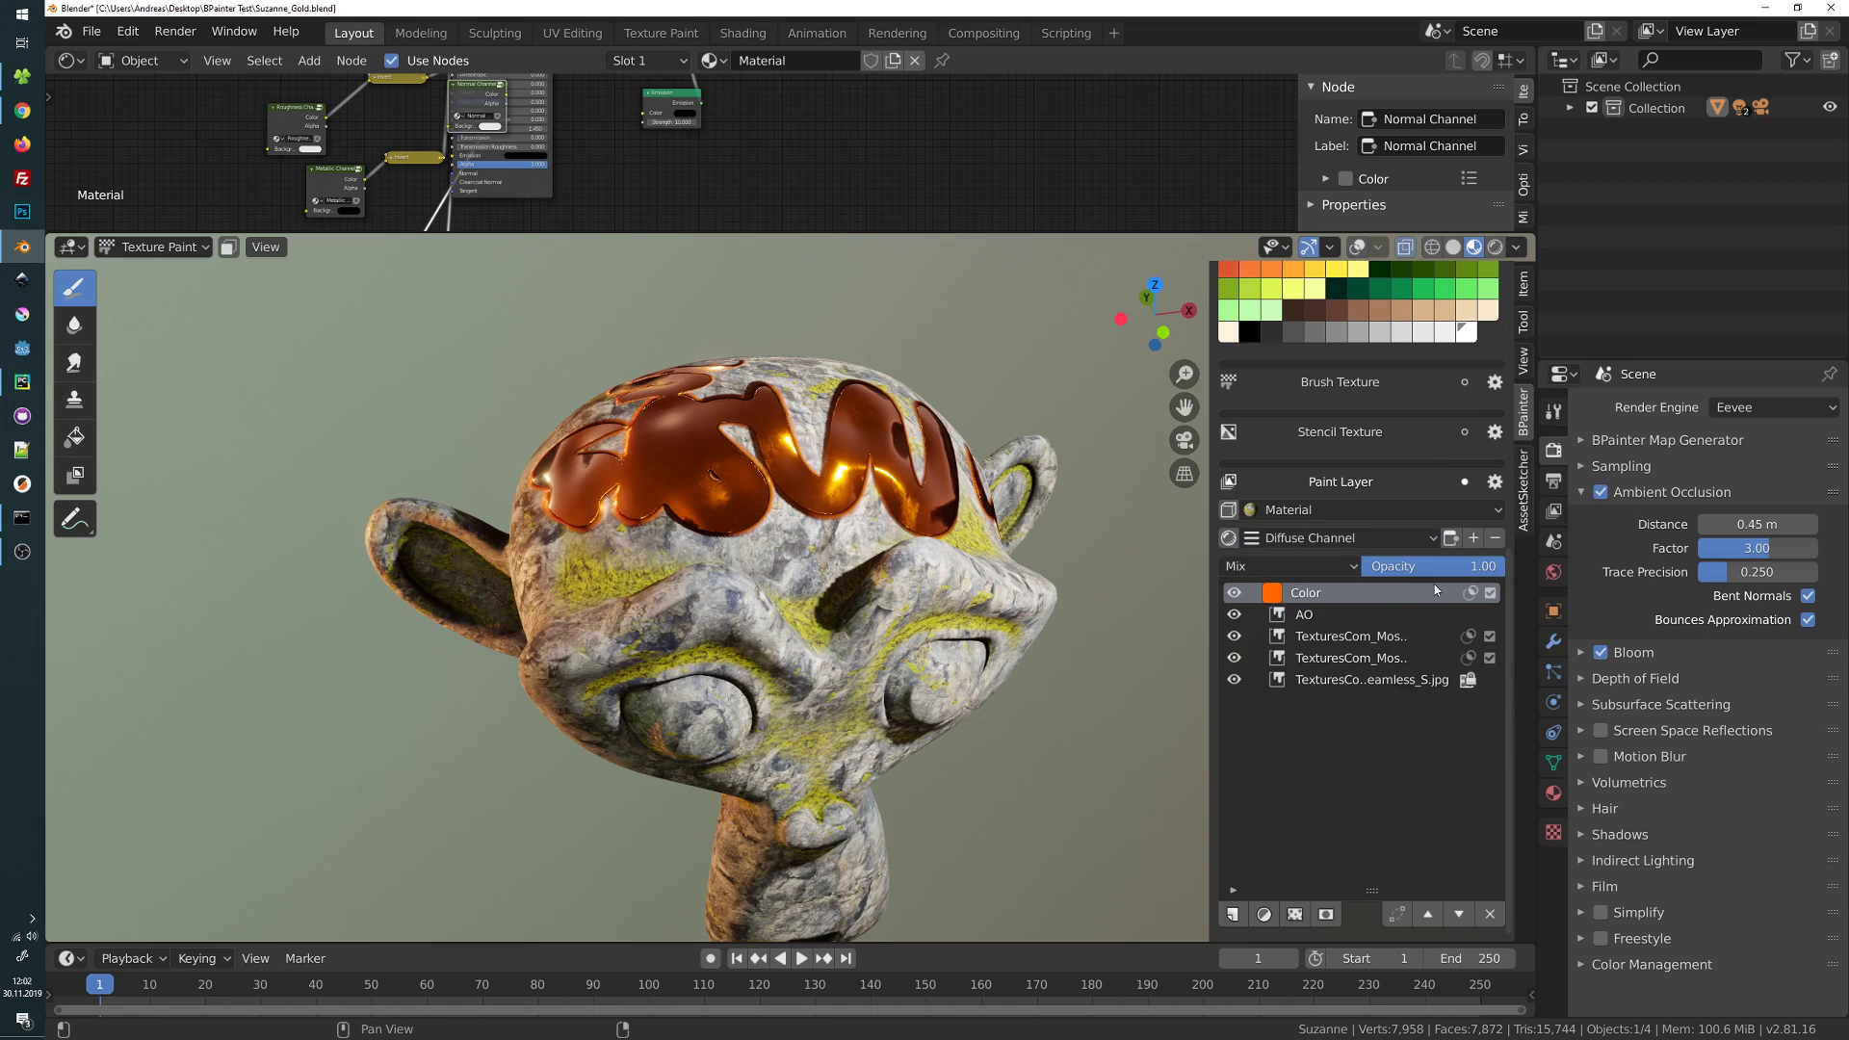
pyautogui.moveTo(925, 589); pyautogui.dragTo(797, 589, button='middle')
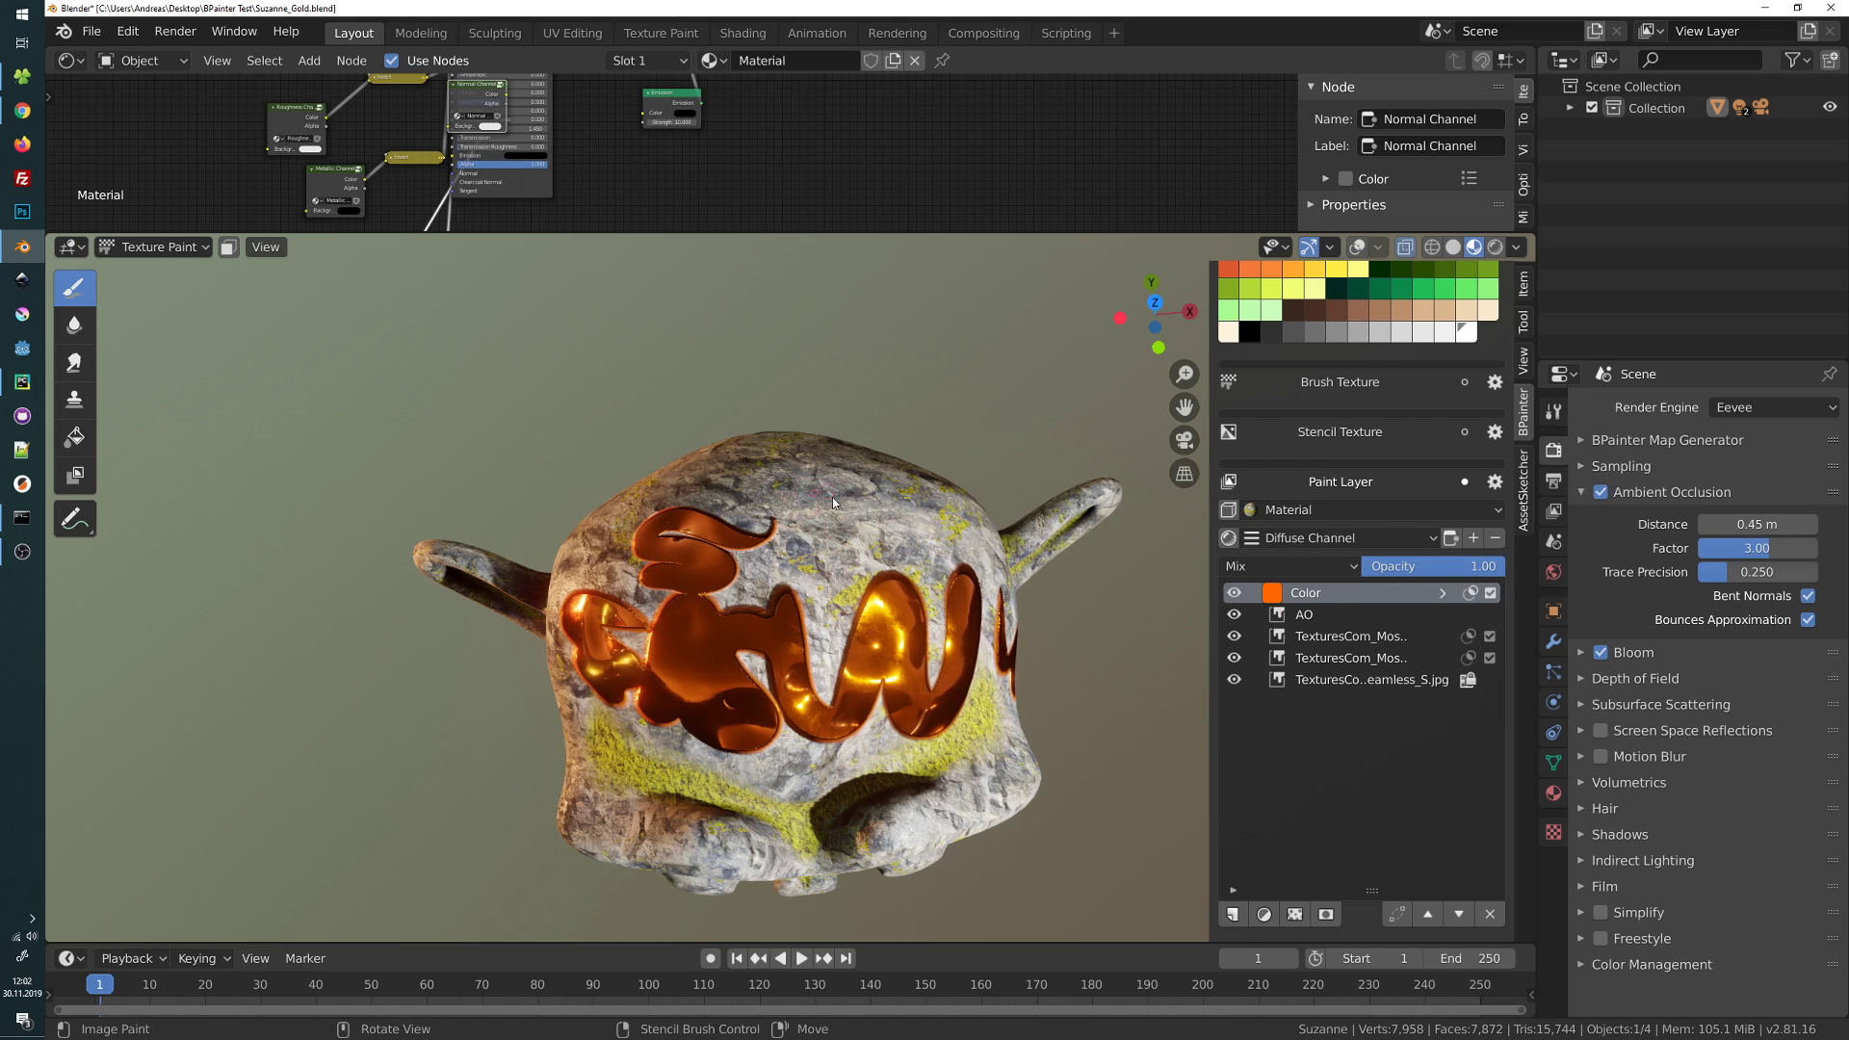
pyautogui.scroll(10, 1303, 354)
pyautogui.click(1361, 452)
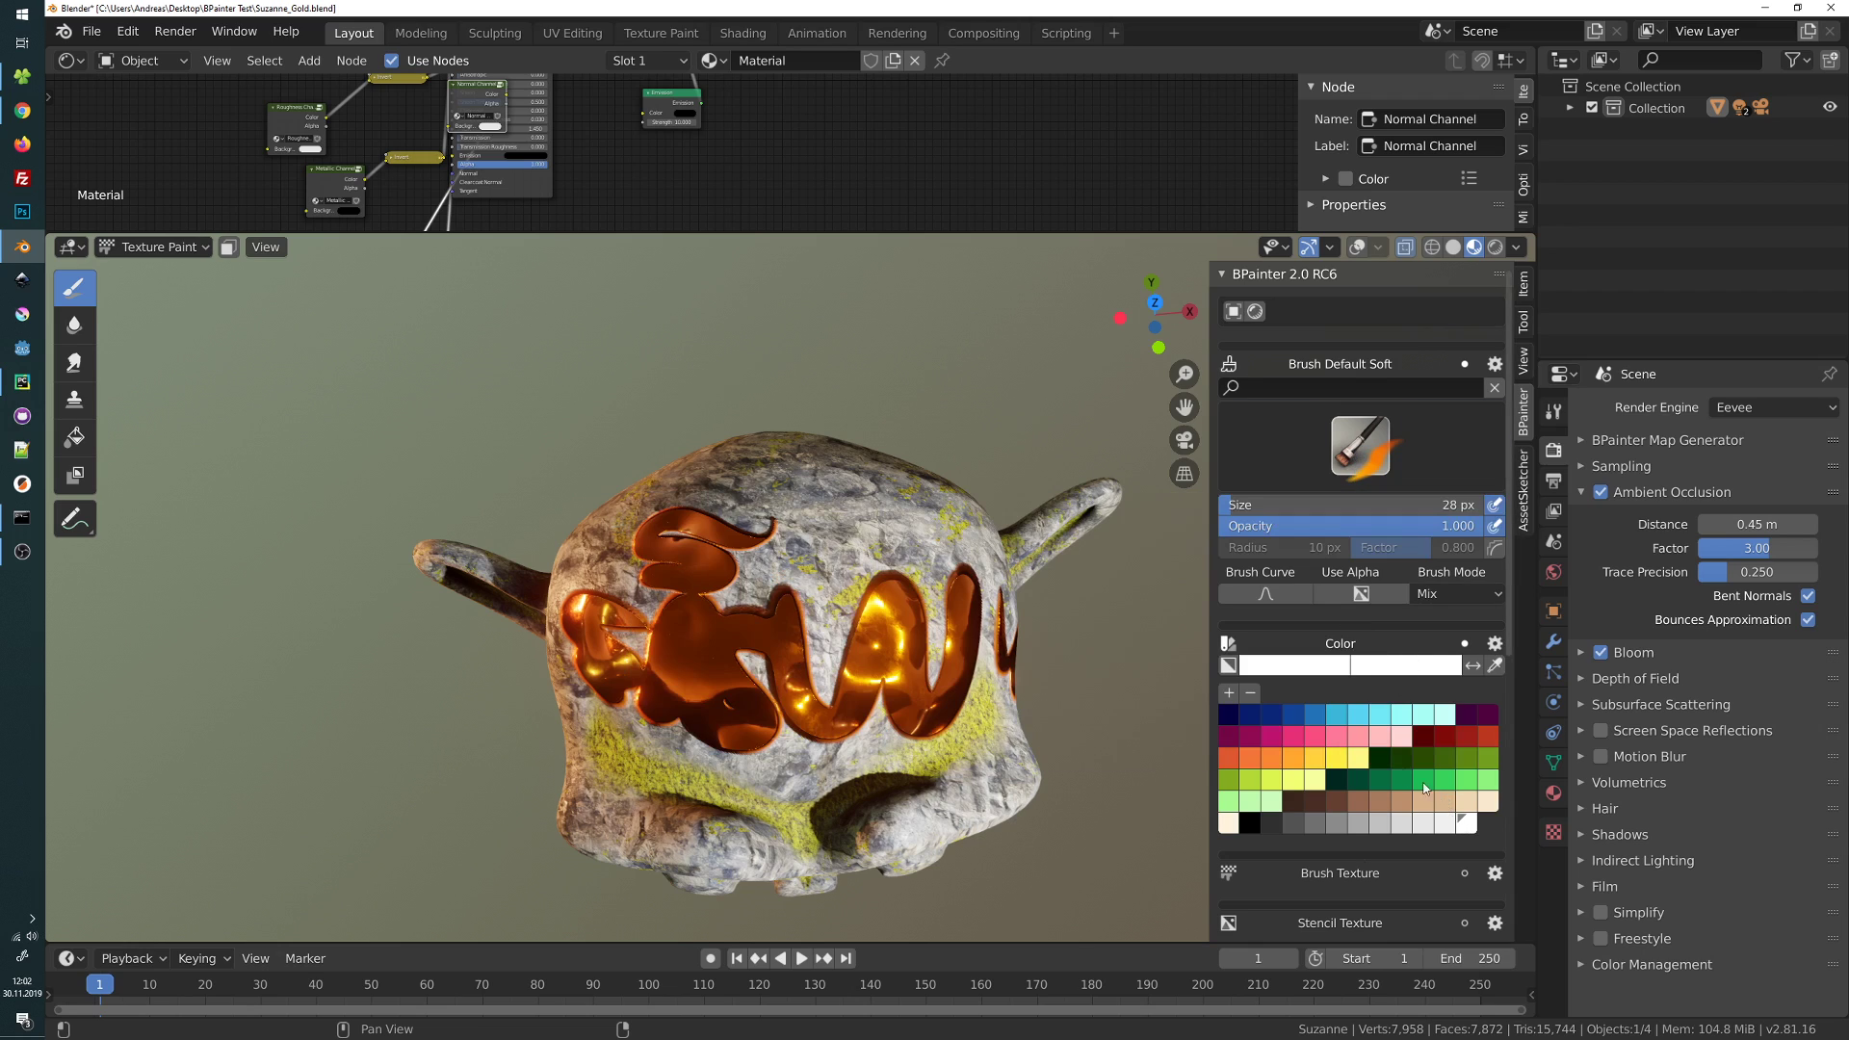
pyautogui.moveTo(830, 568); pyautogui.dragTo(834, 514, button='middle')
pyautogui.moveTo(840, 579); pyautogui.dragTo(839, 601, button='middle')
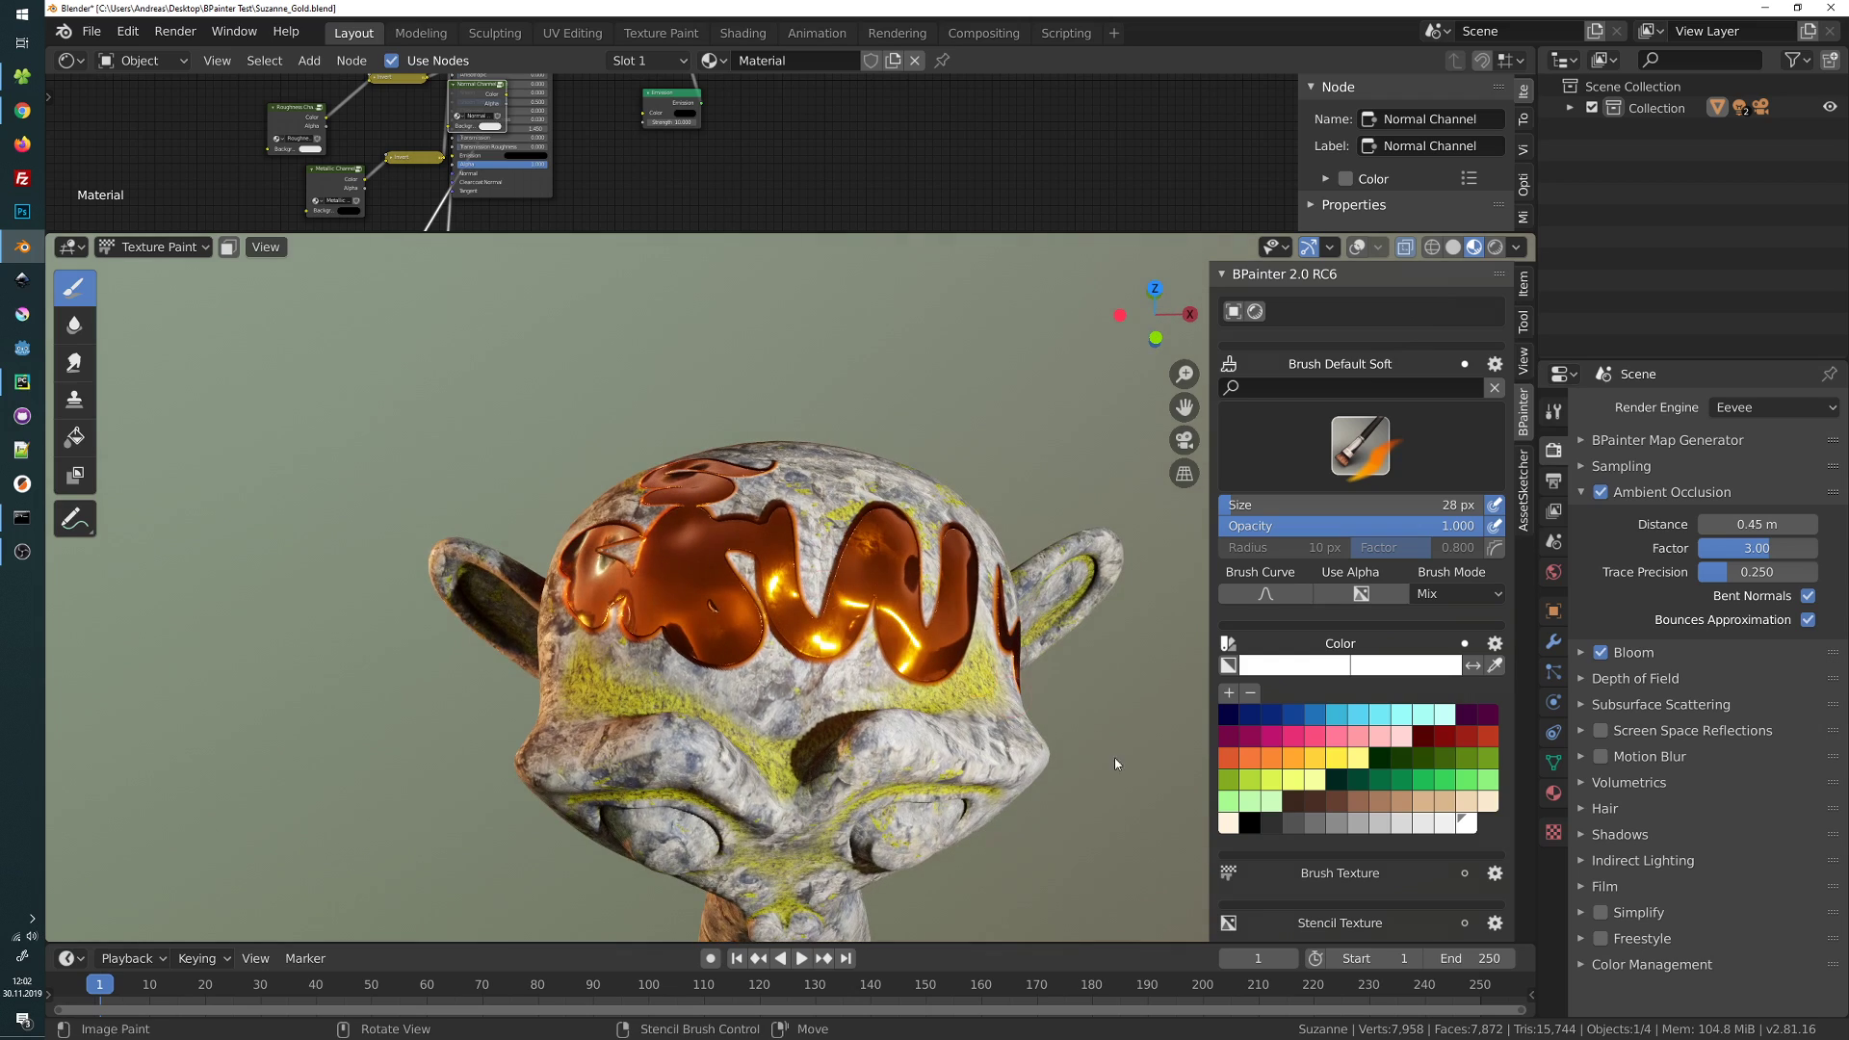
pyautogui.scroll(-10, 1315, 466)
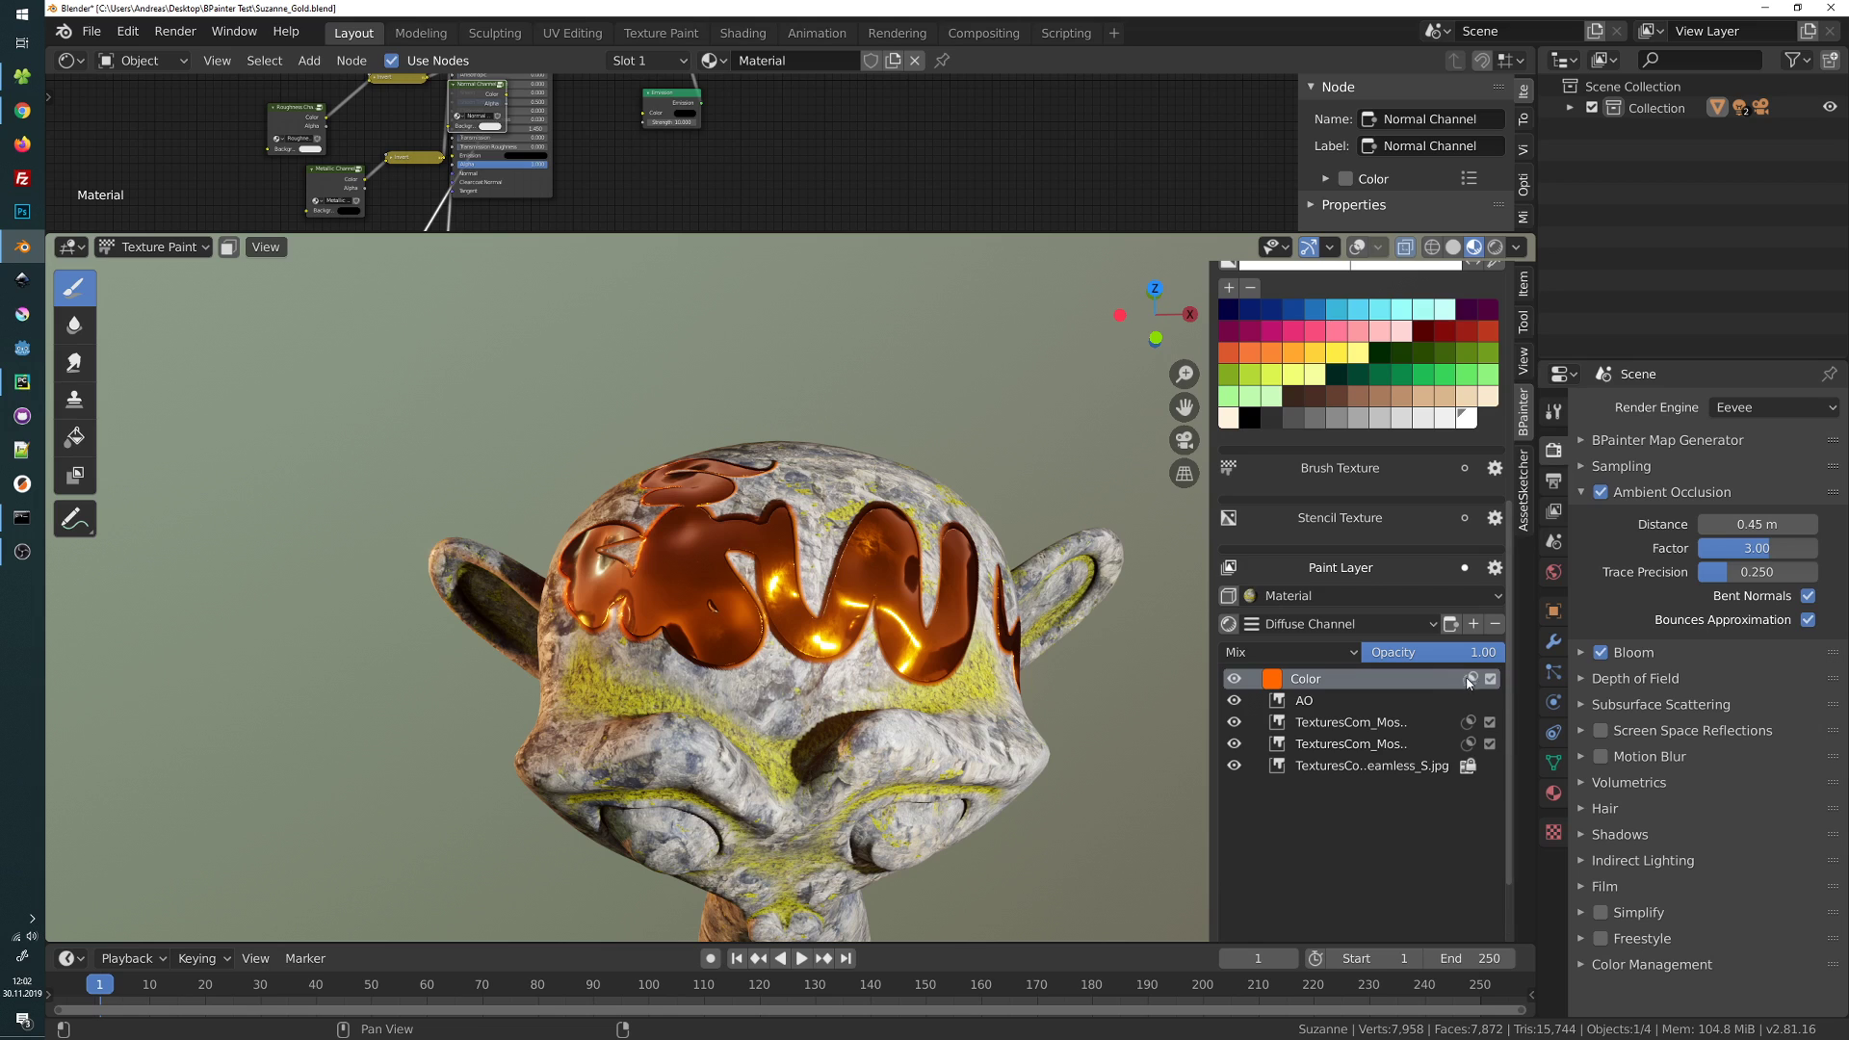
# Extend the gold on the forehead with several freehand brush strokes on the Diffuse Channel Color layer's mask
pyautogui.moveTo(814, 577)
pyautogui.mouseDown(button='middle')
pyautogui.moveTo(805, 557)
pyautogui.moveTo(866, 524)
pyautogui.mouseUp(button='middle')
pyautogui.moveTo(621, 520)
pyautogui.mouseDown(button='middle')
pyautogui.moveTo(818, 414)
pyautogui.moveTo(836, 525)
pyautogui.moveTo(676, 549)
pyautogui.moveTo(756, 506)
pyautogui.mouseUp(button='middle')
pyautogui.hotkey('alt', 'f')
pyautogui.click(712, 518)
pyautogui.moveTo(756, 505); pyautogui.dragTo(805, 615)
pyautogui.moveTo(804, 621); pyautogui.dragTo(687, 613, button='middle')
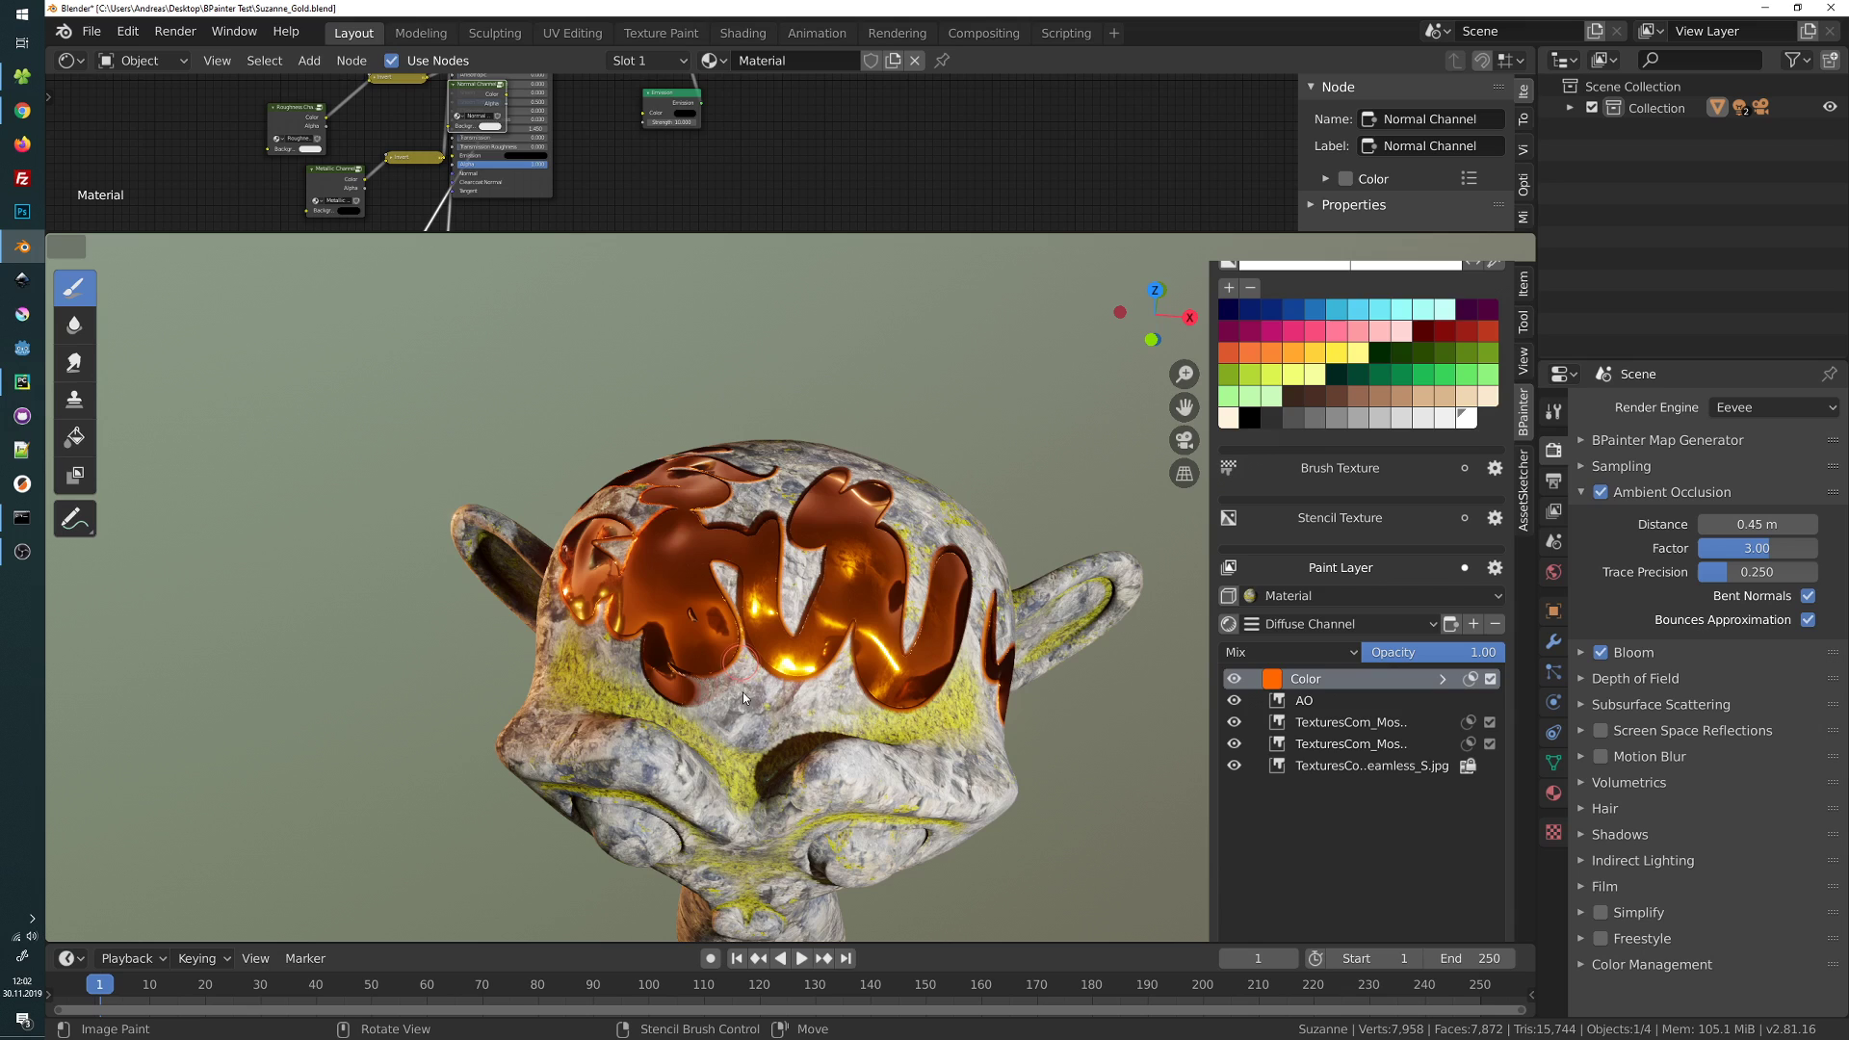
# Fine-tune the orange hue of the Diffuse Channel's Color layer and reduce its saturation to 0.769
pyautogui.scroll(-4, 743, 692)
pyautogui.moveTo(742, 691)
pyautogui.mouseDown(button='middle')
pyautogui.moveTo(712, 655)
pyautogui.moveTo(807, 552)
pyautogui.moveTo(770, 619)
pyautogui.mouseUp(button='middle')
pyautogui.scroll(2, 806, 551)
pyautogui.click(1272, 680)
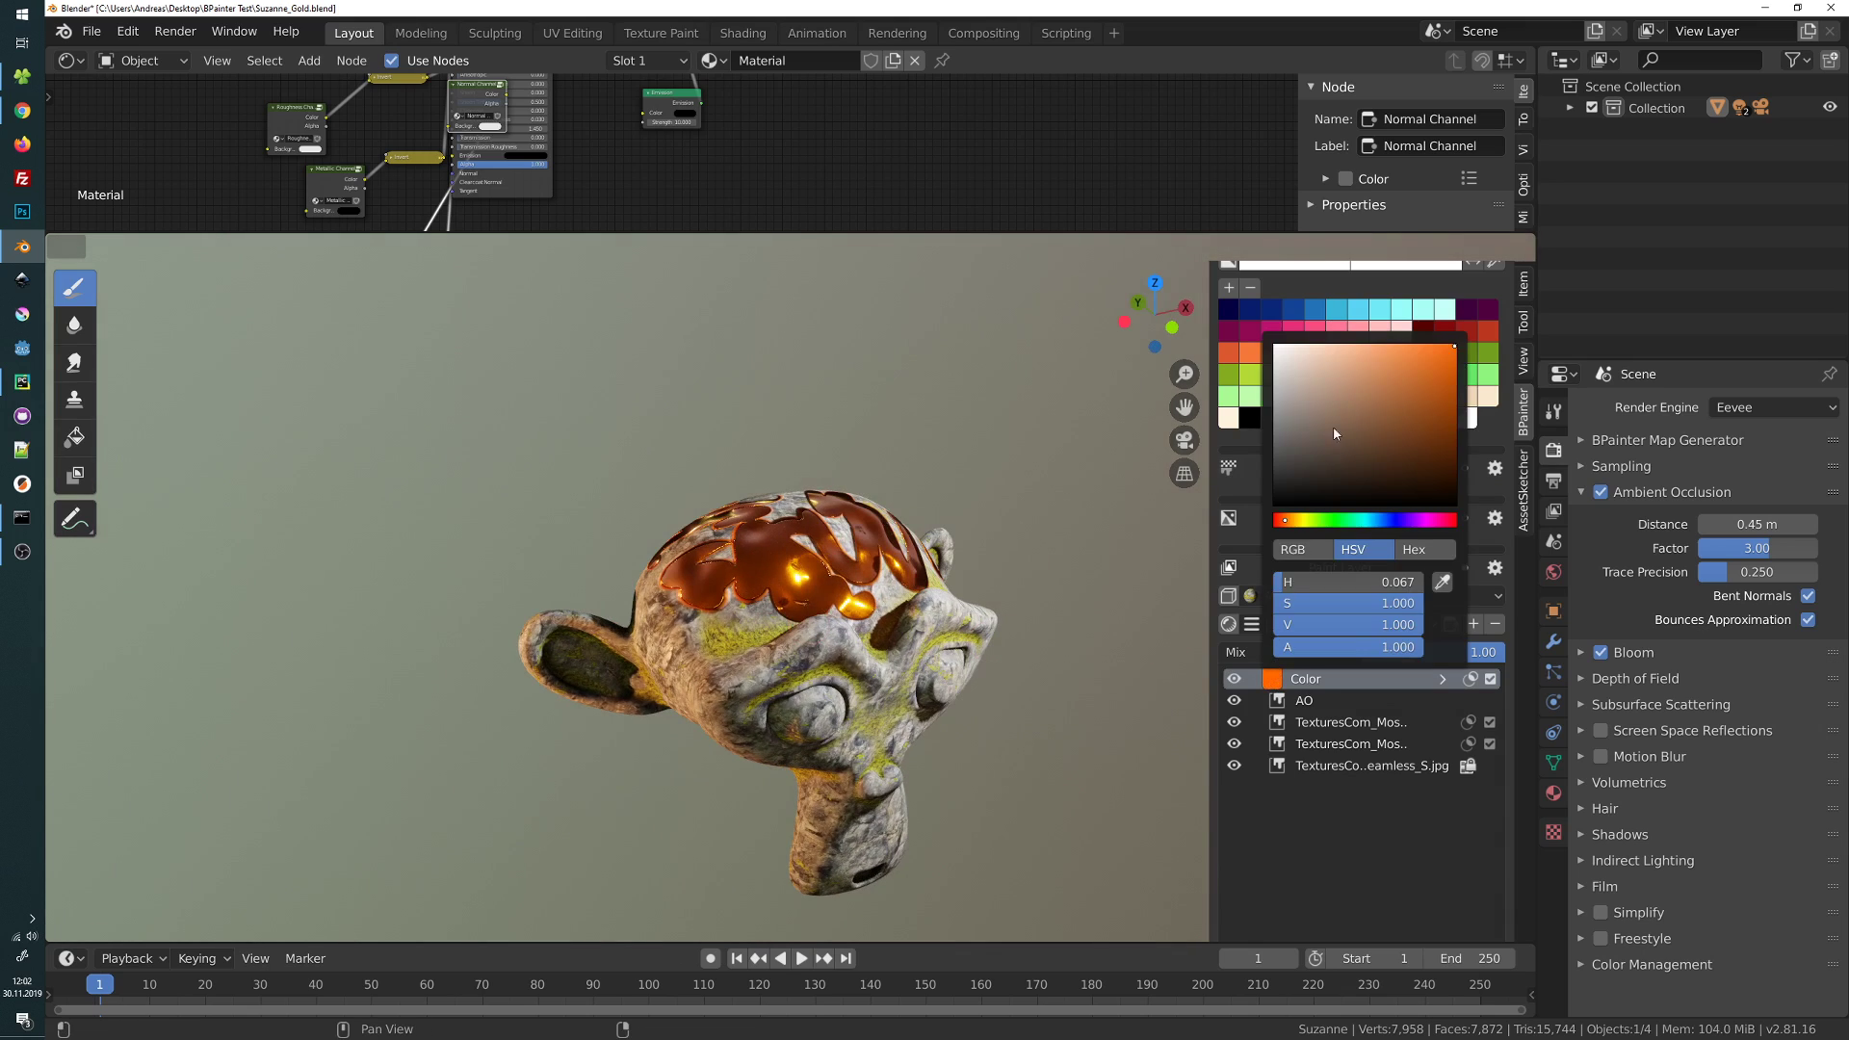
pyautogui.moveTo(1295, 522); pyautogui.dragTo(1293, 523)
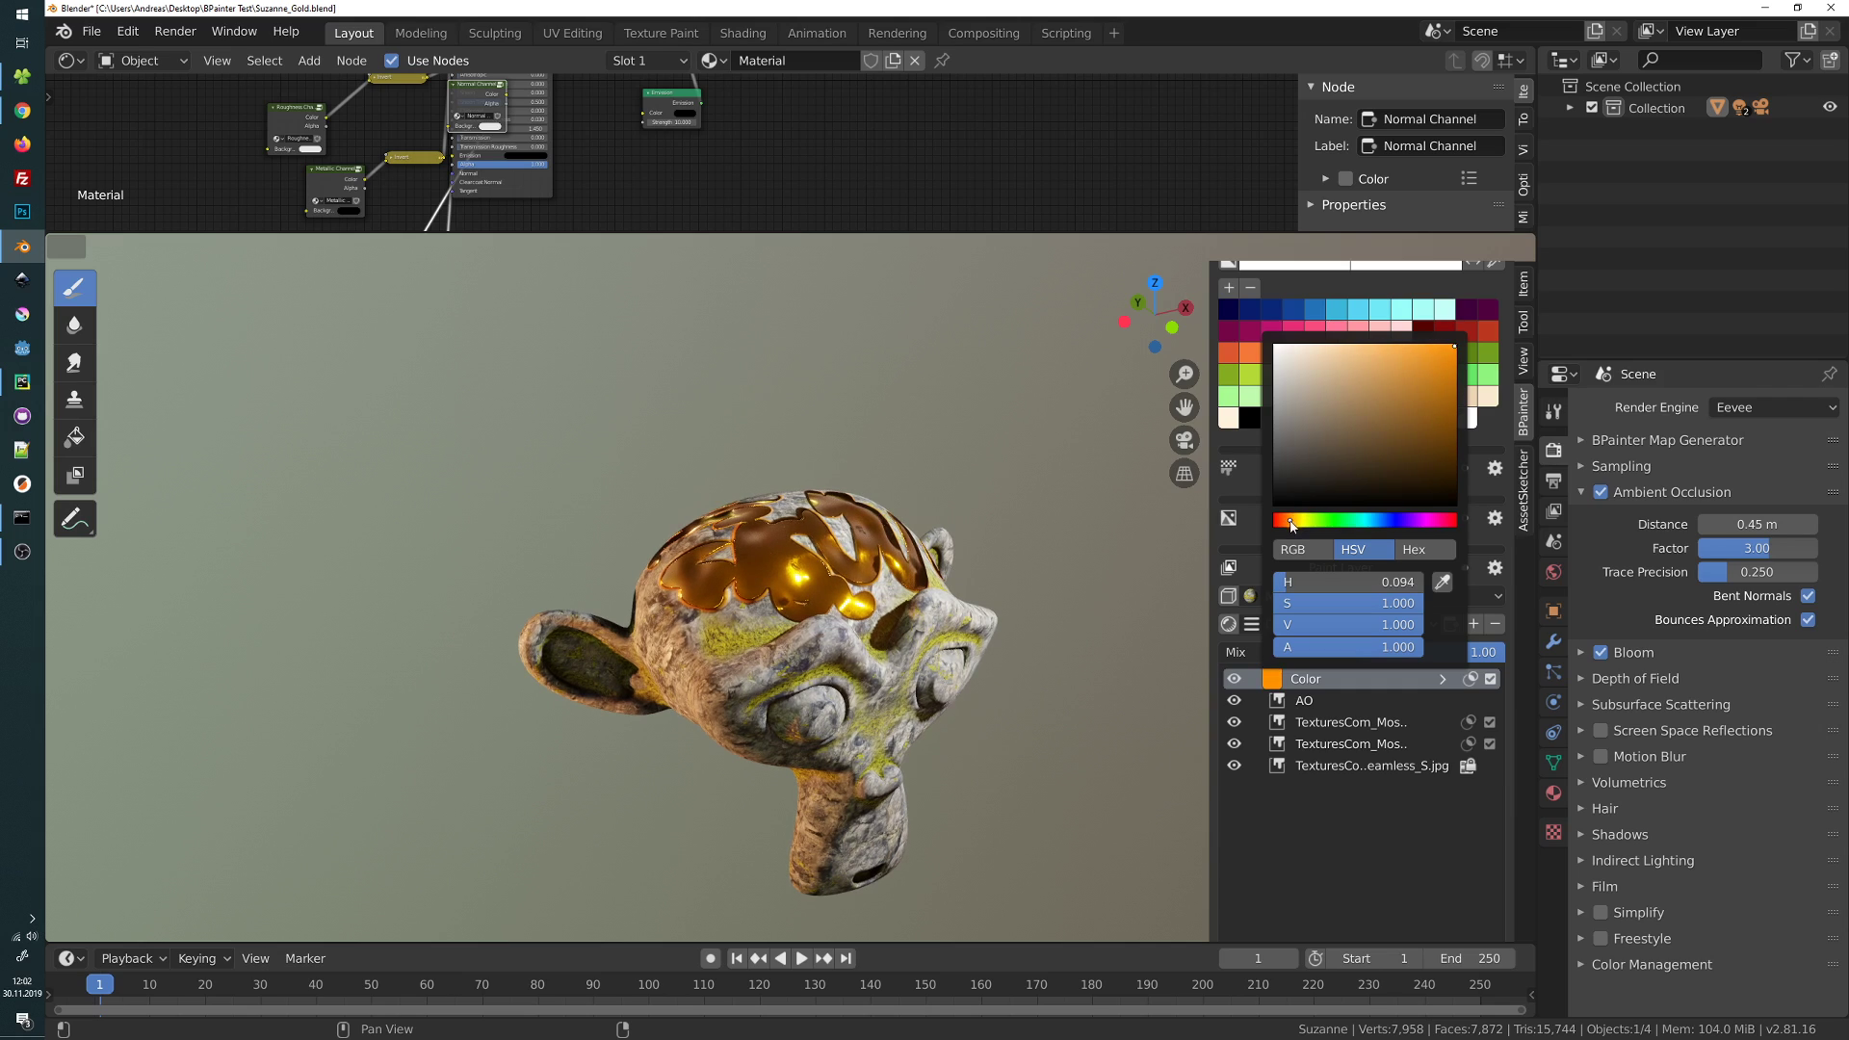
pyautogui.moveTo(1416, 352); pyautogui.dragTo(1419, 342)
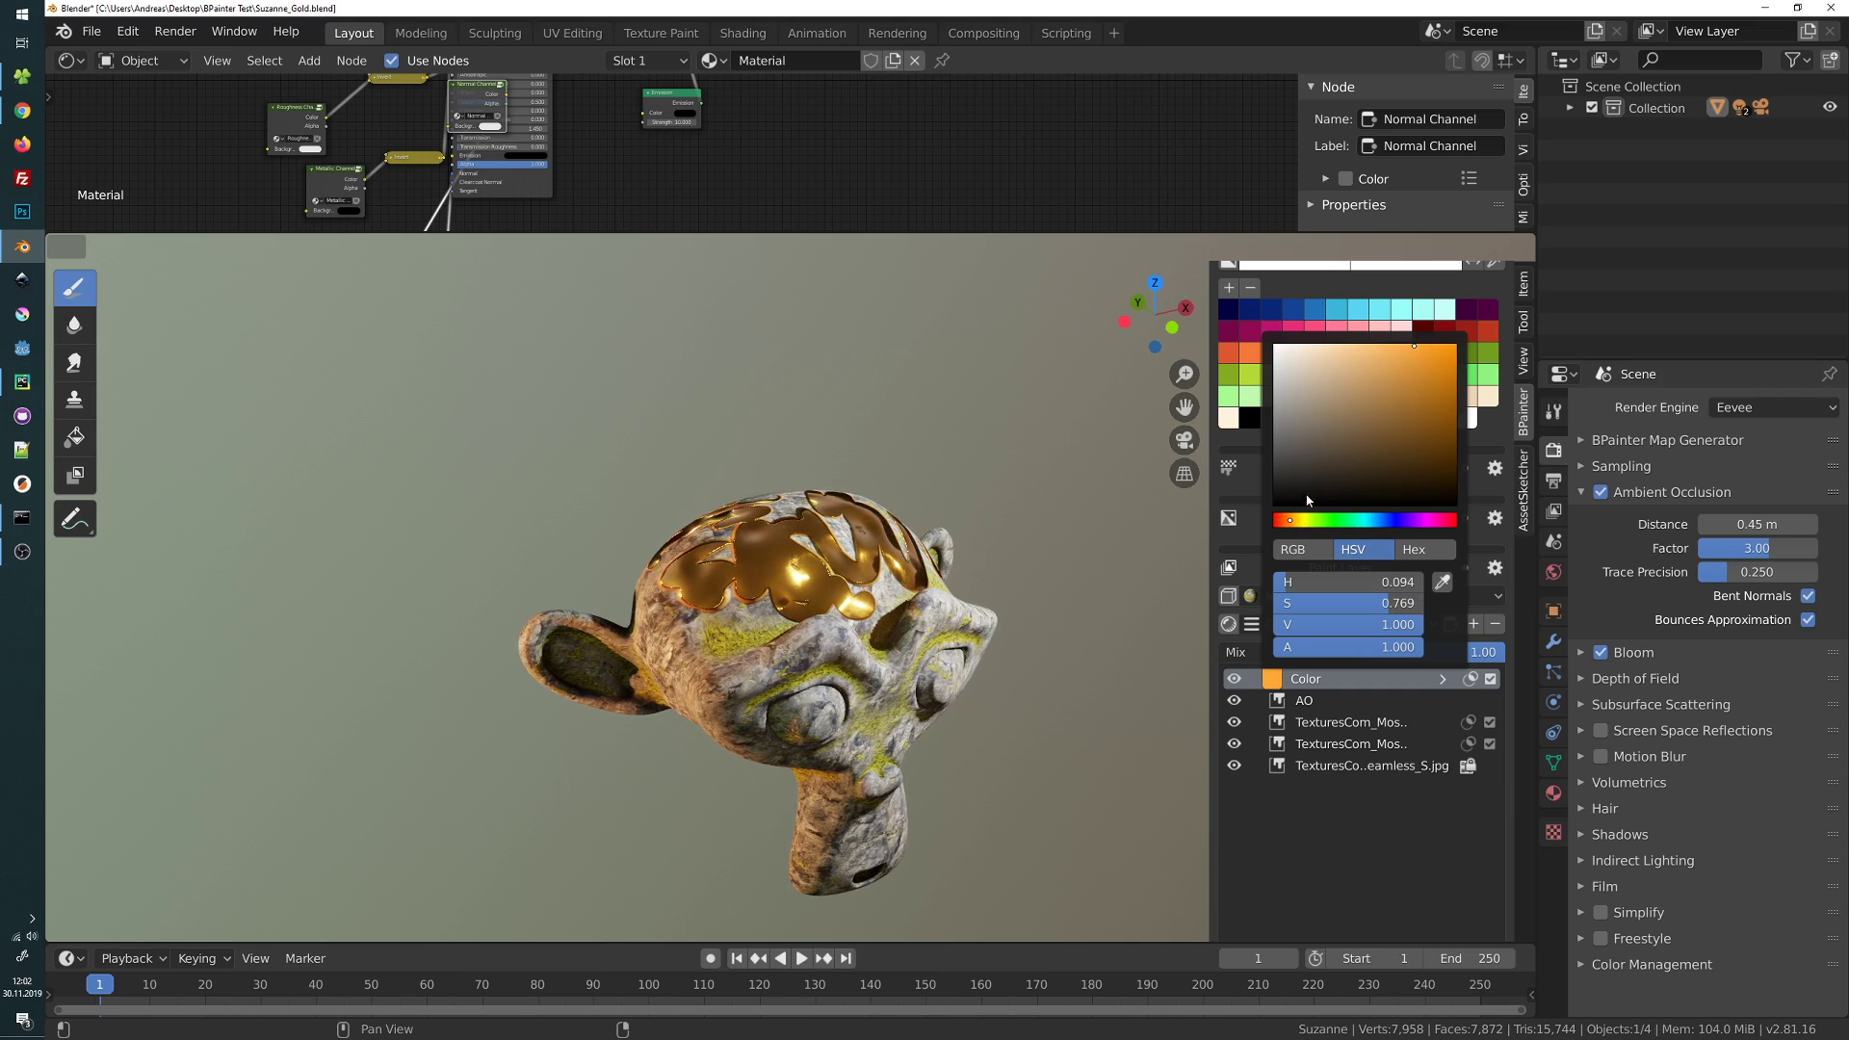
pyautogui.moveTo(1290, 523); pyautogui.dragTo(1285, 523)
pyautogui.moveTo(732, 452); pyautogui.dragTo(647, 452, button='middle')
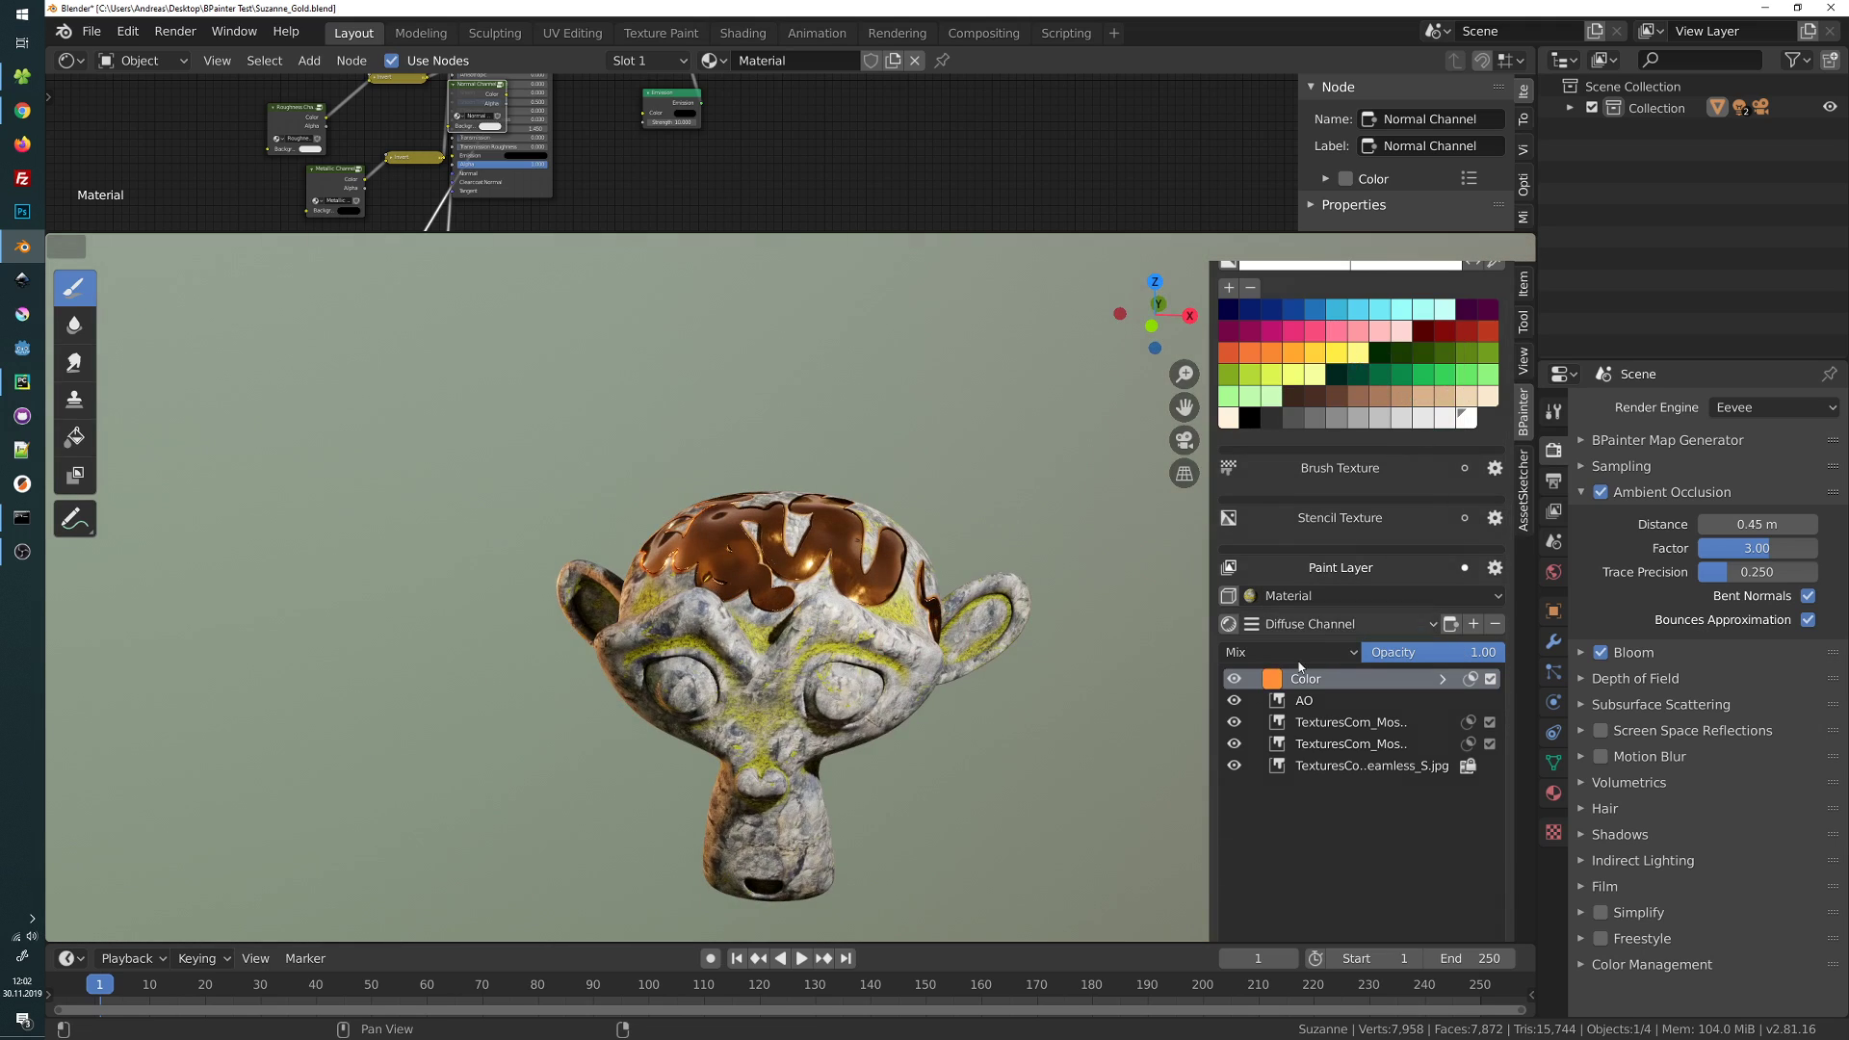
# Try a bright green with hue 0.341 on the Diffuse Channel's Color layer and inspect it on the forehead
pyautogui.click(1272, 679)
pyautogui.click(1344, 521)
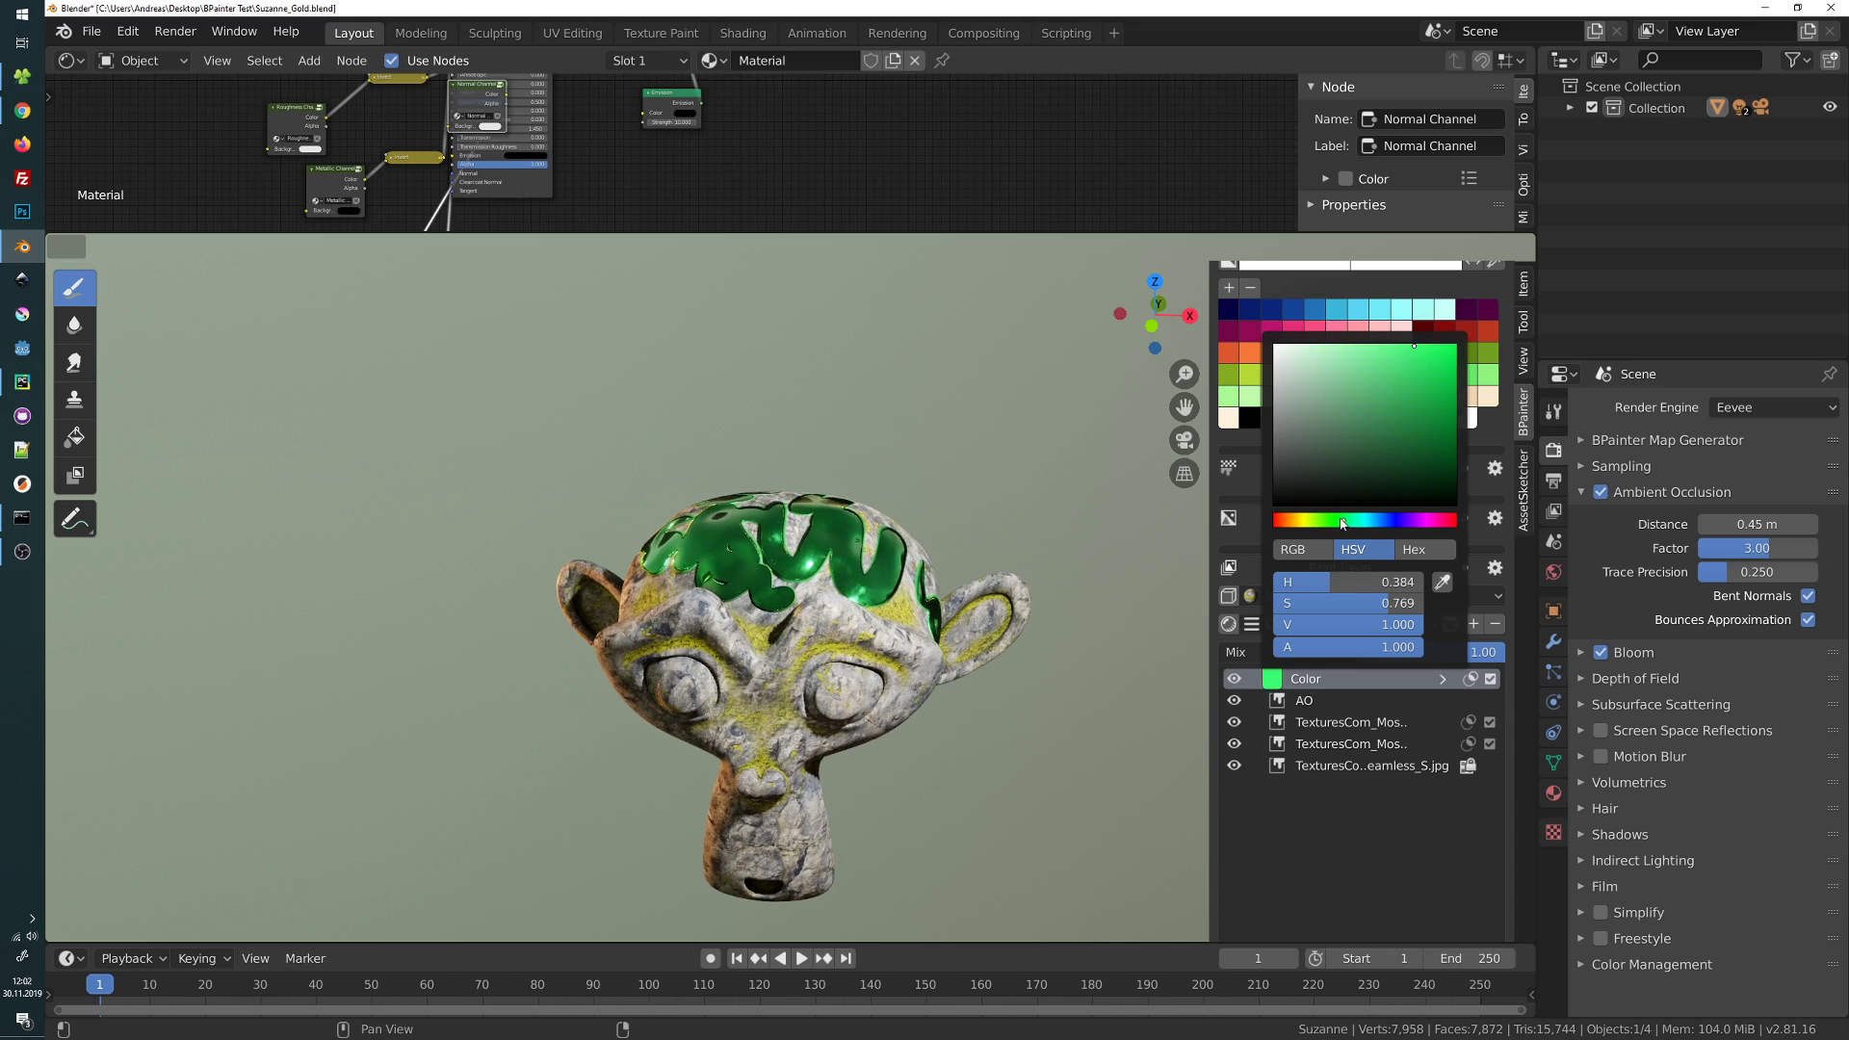
pyautogui.moveTo(1341, 522); pyautogui.dragTo(1336, 523)
pyautogui.moveTo(872, 626); pyautogui.dragTo(948, 605, button='middle')
pyautogui.moveTo(949, 605); pyautogui.dragTo(1221, 677, button='middle')
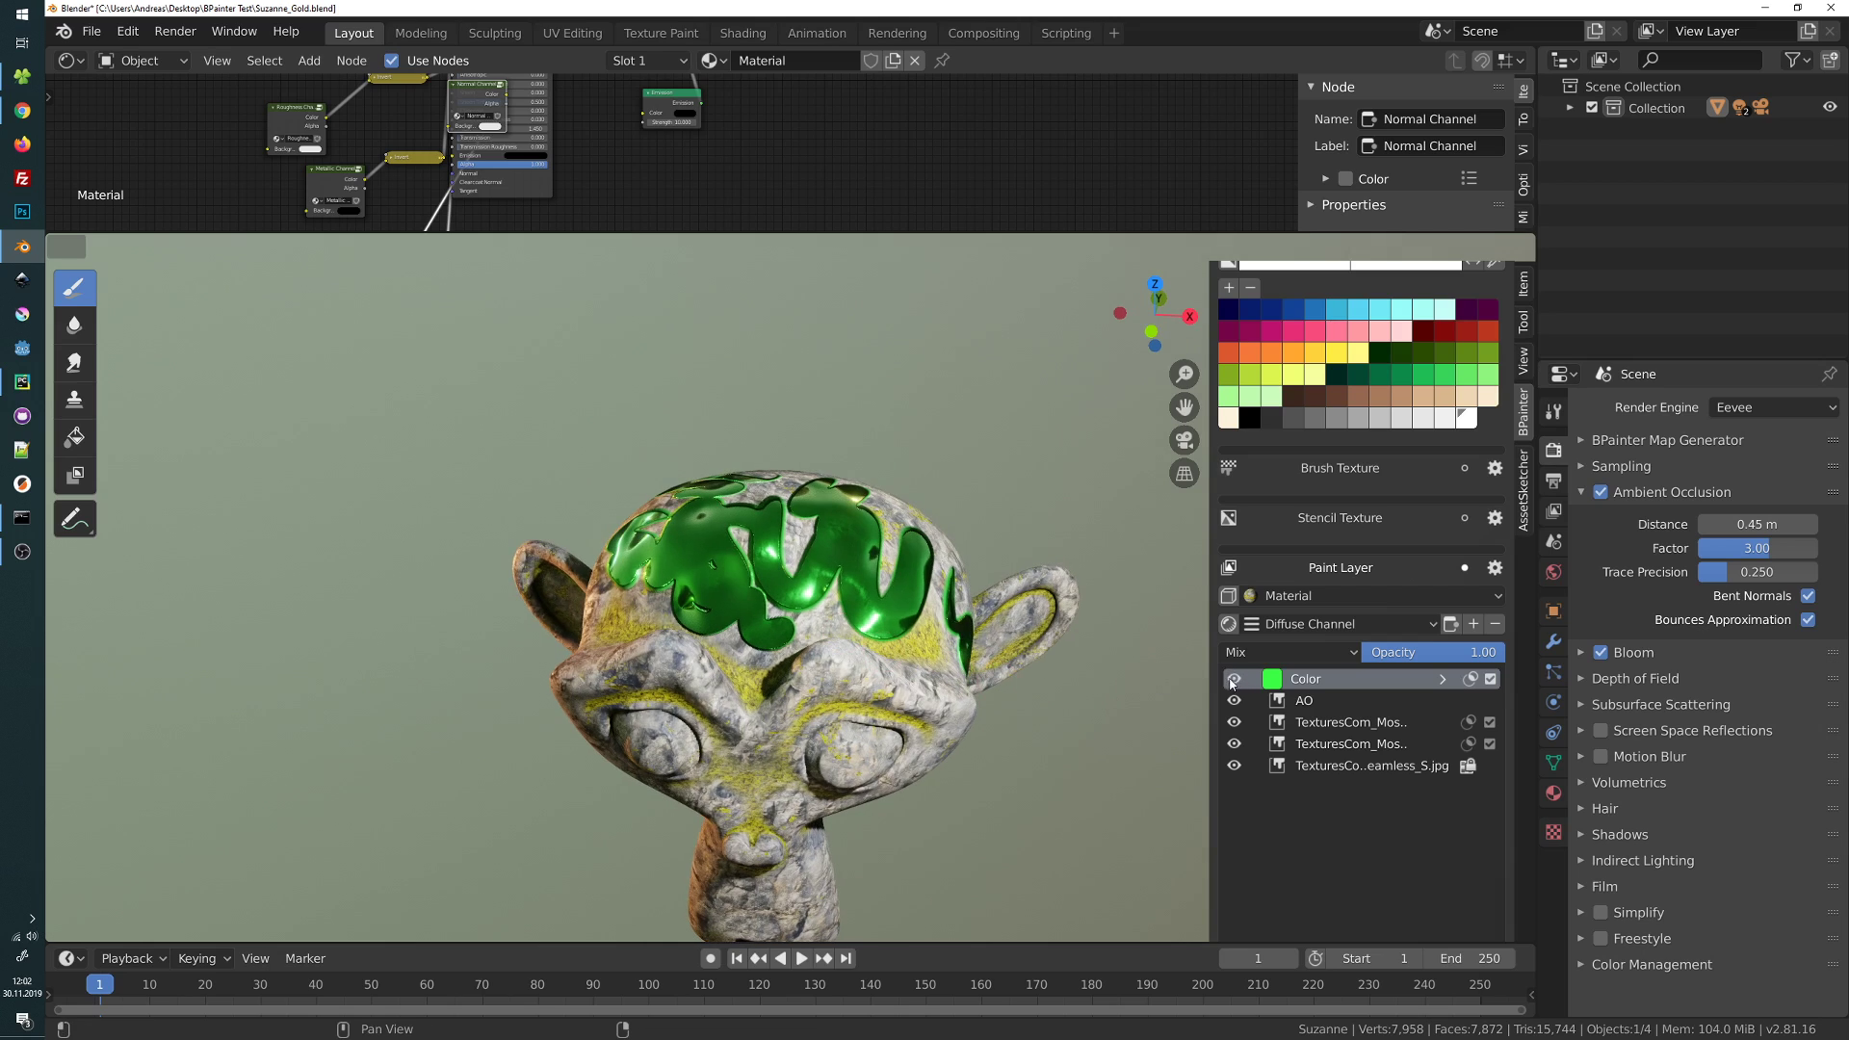
# Compare the head with the Color layer hidden and shown together with its matching effects in the other channels
pyautogui.click(1235, 680)
pyautogui.moveTo(838, 679)
pyautogui.mouseDown(button='middle')
pyautogui.moveTo(897, 584)
pyautogui.moveTo(807, 647)
pyautogui.moveTo(780, 602)
pyautogui.moveTo(941, 650)
pyautogui.moveTo(790, 619)
pyautogui.moveTo(819, 626)
pyautogui.moveTo(816, 661)
pyautogui.moveTo(801, 616)
pyautogui.moveTo(1015, 576)
pyautogui.mouseUp(button='middle')
pyautogui.click(1234, 678)
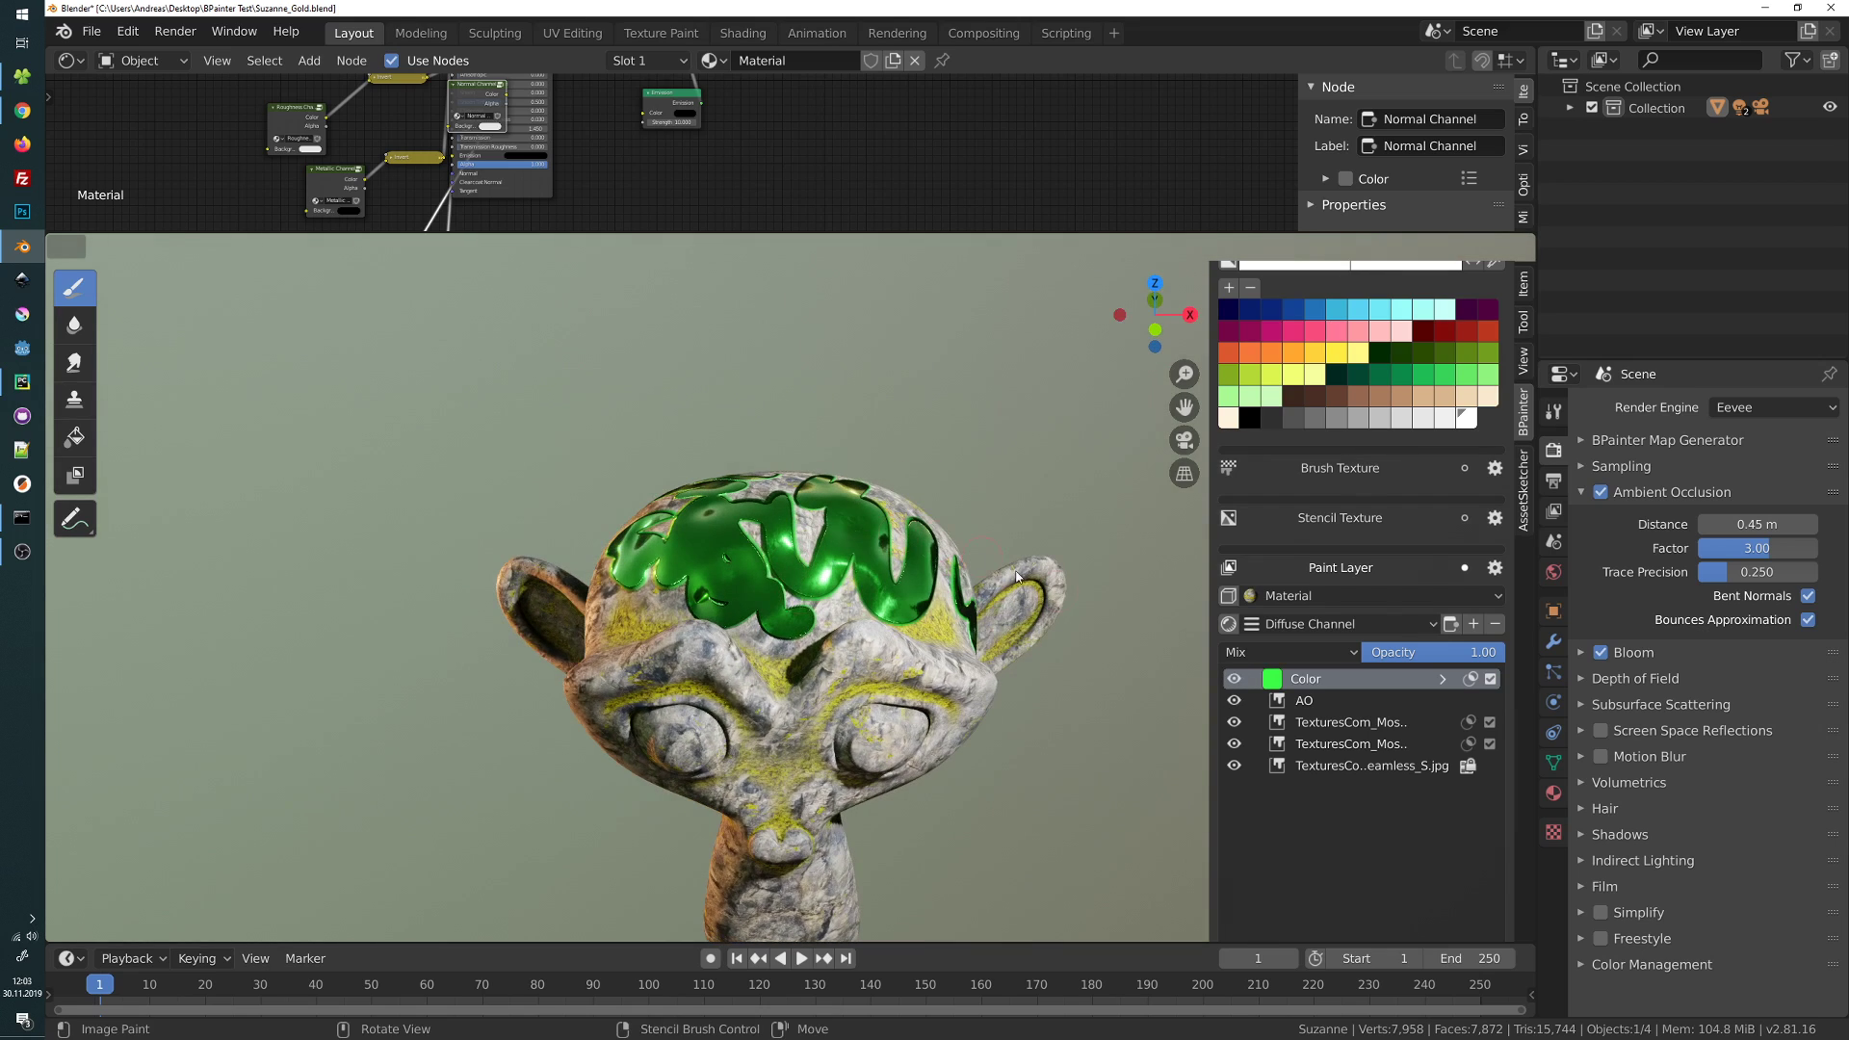
pyautogui.click(1235, 682)
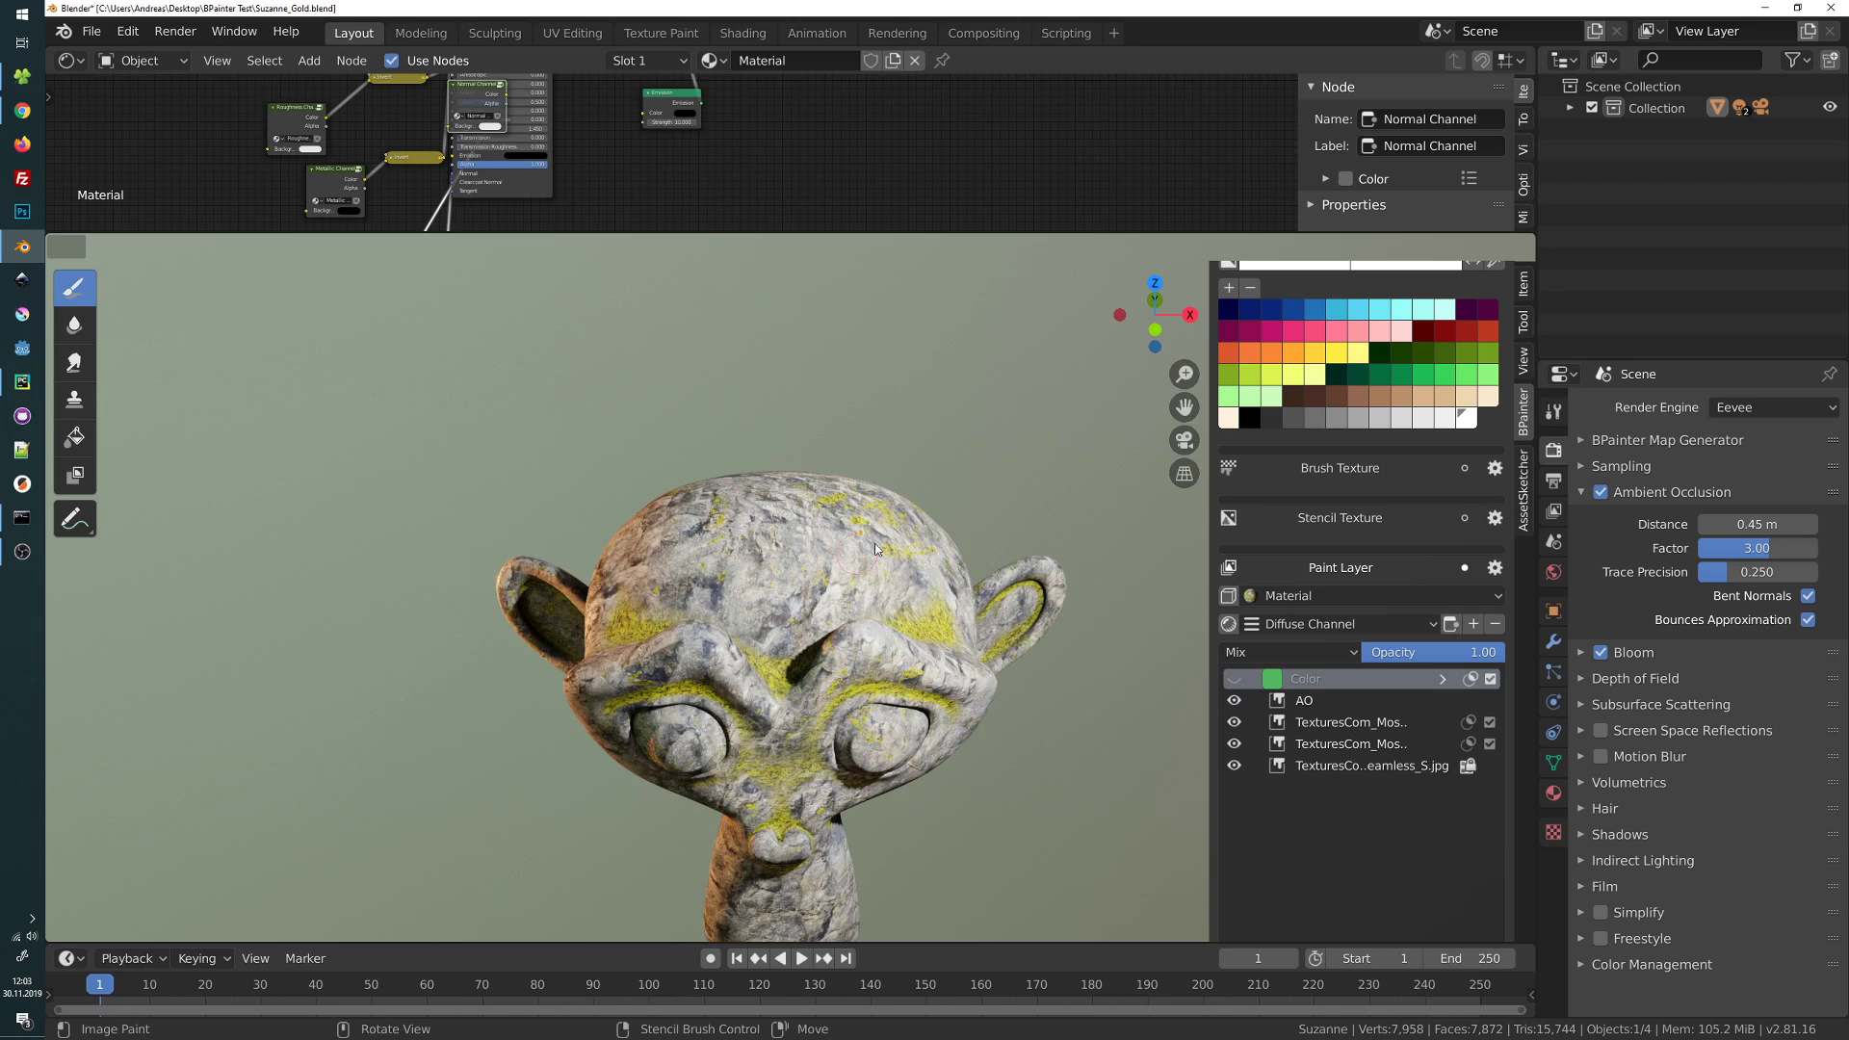
pyautogui.moveTo(808, 551); pyautogui.dragTo(871, 558, button='middle')
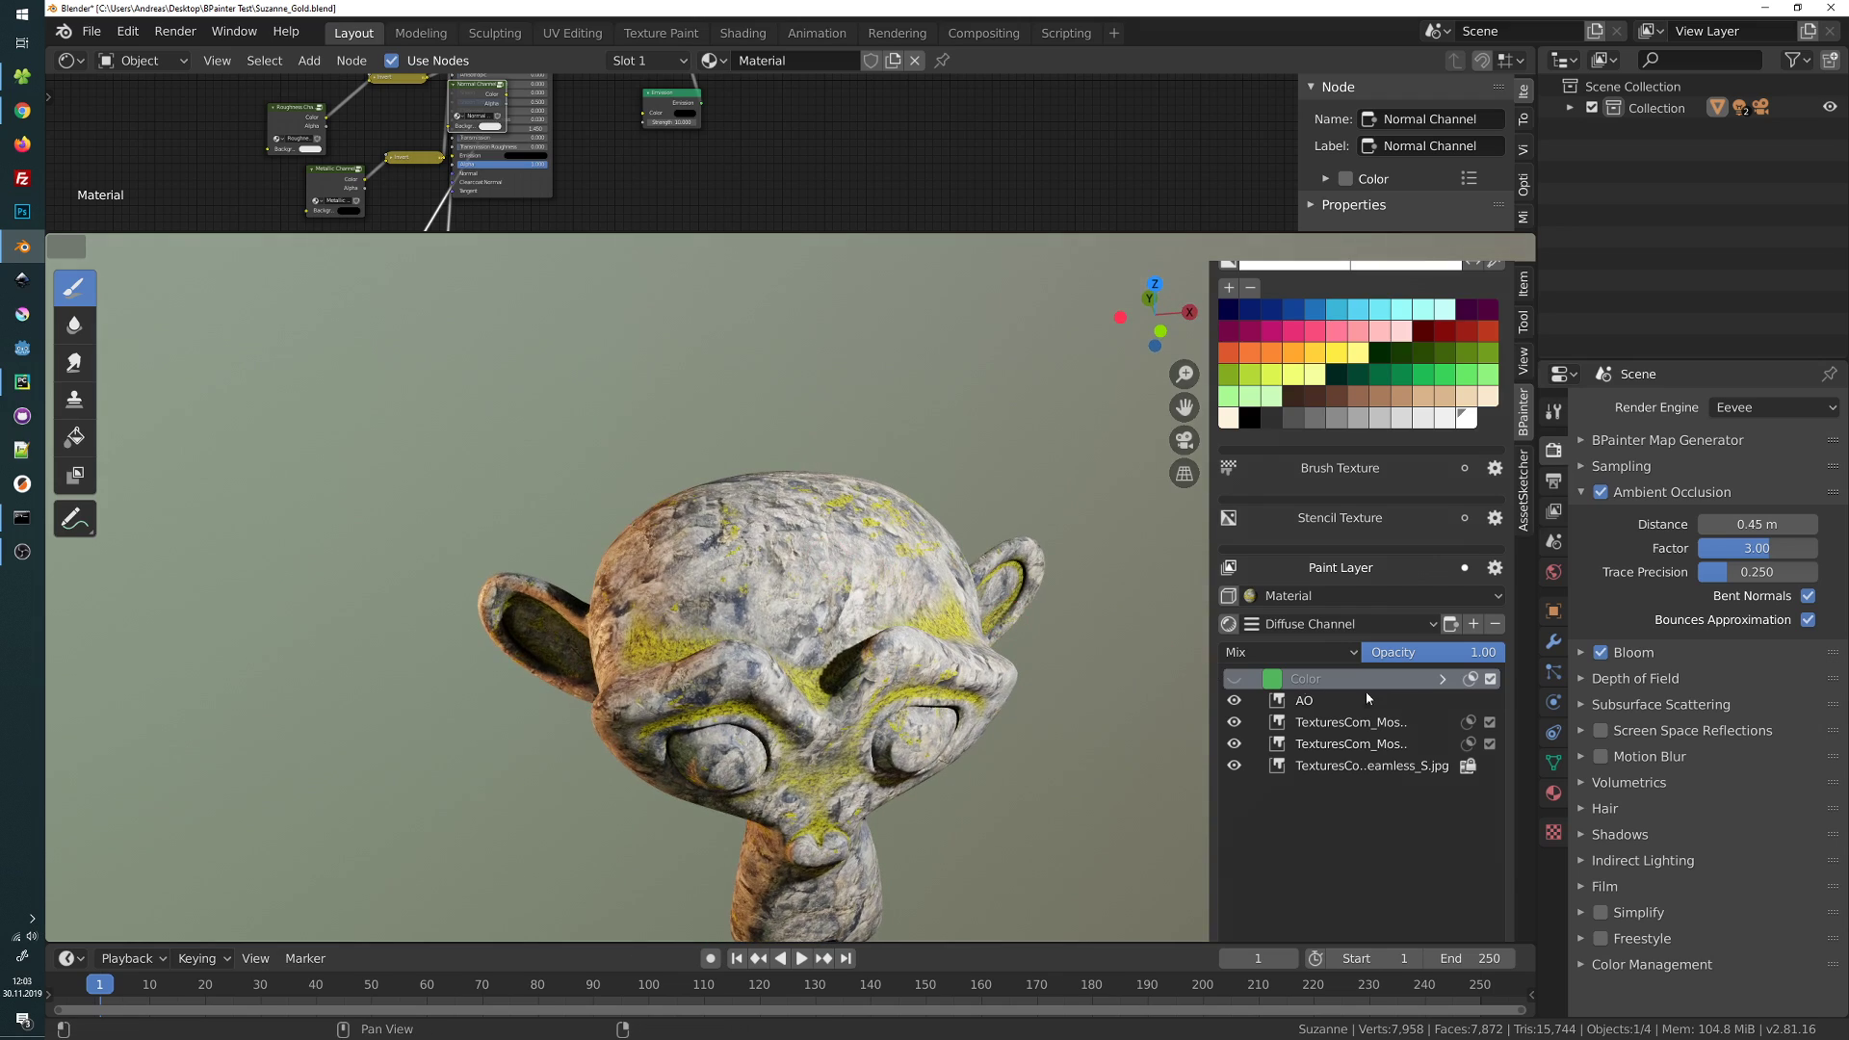
pyautogui.click(1236, 682)
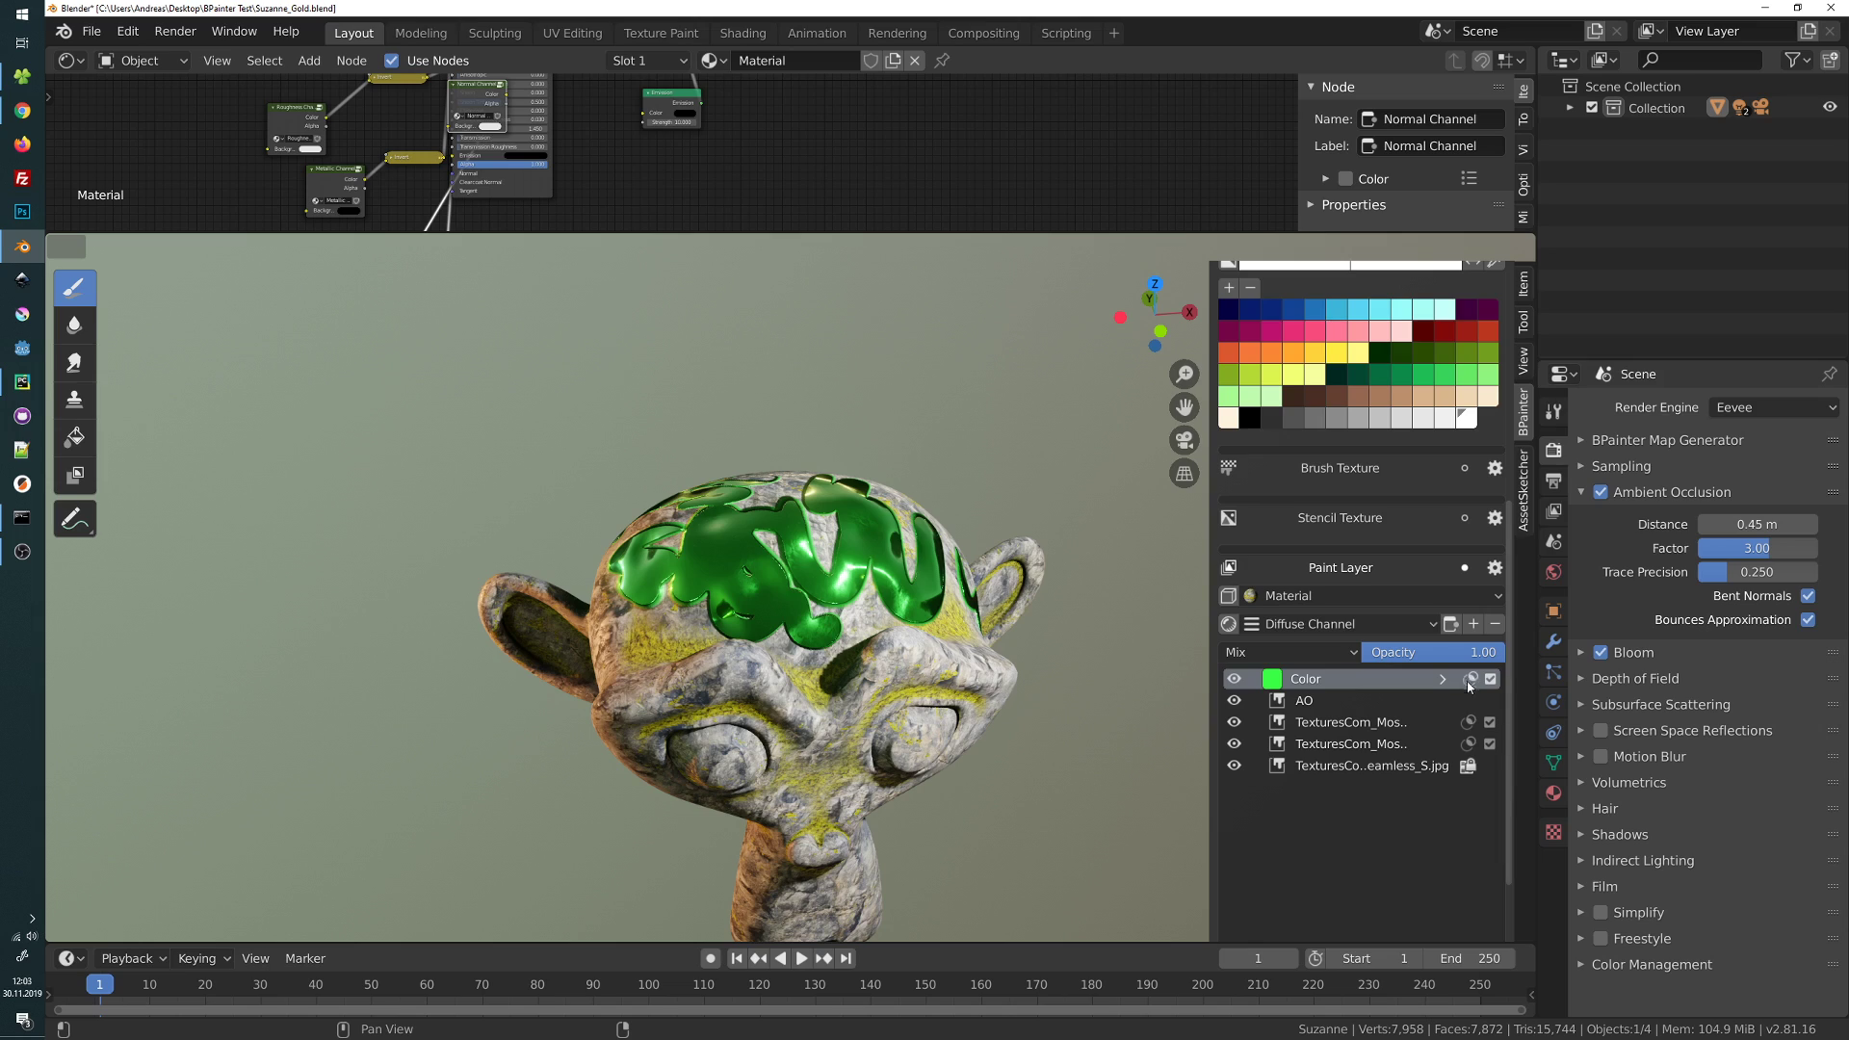
# Compare the forehead with only the Diffuse Channel's Color layer hidden and shown, keeping the metallic and normal effects on
pyautogui.click(1235, 681)
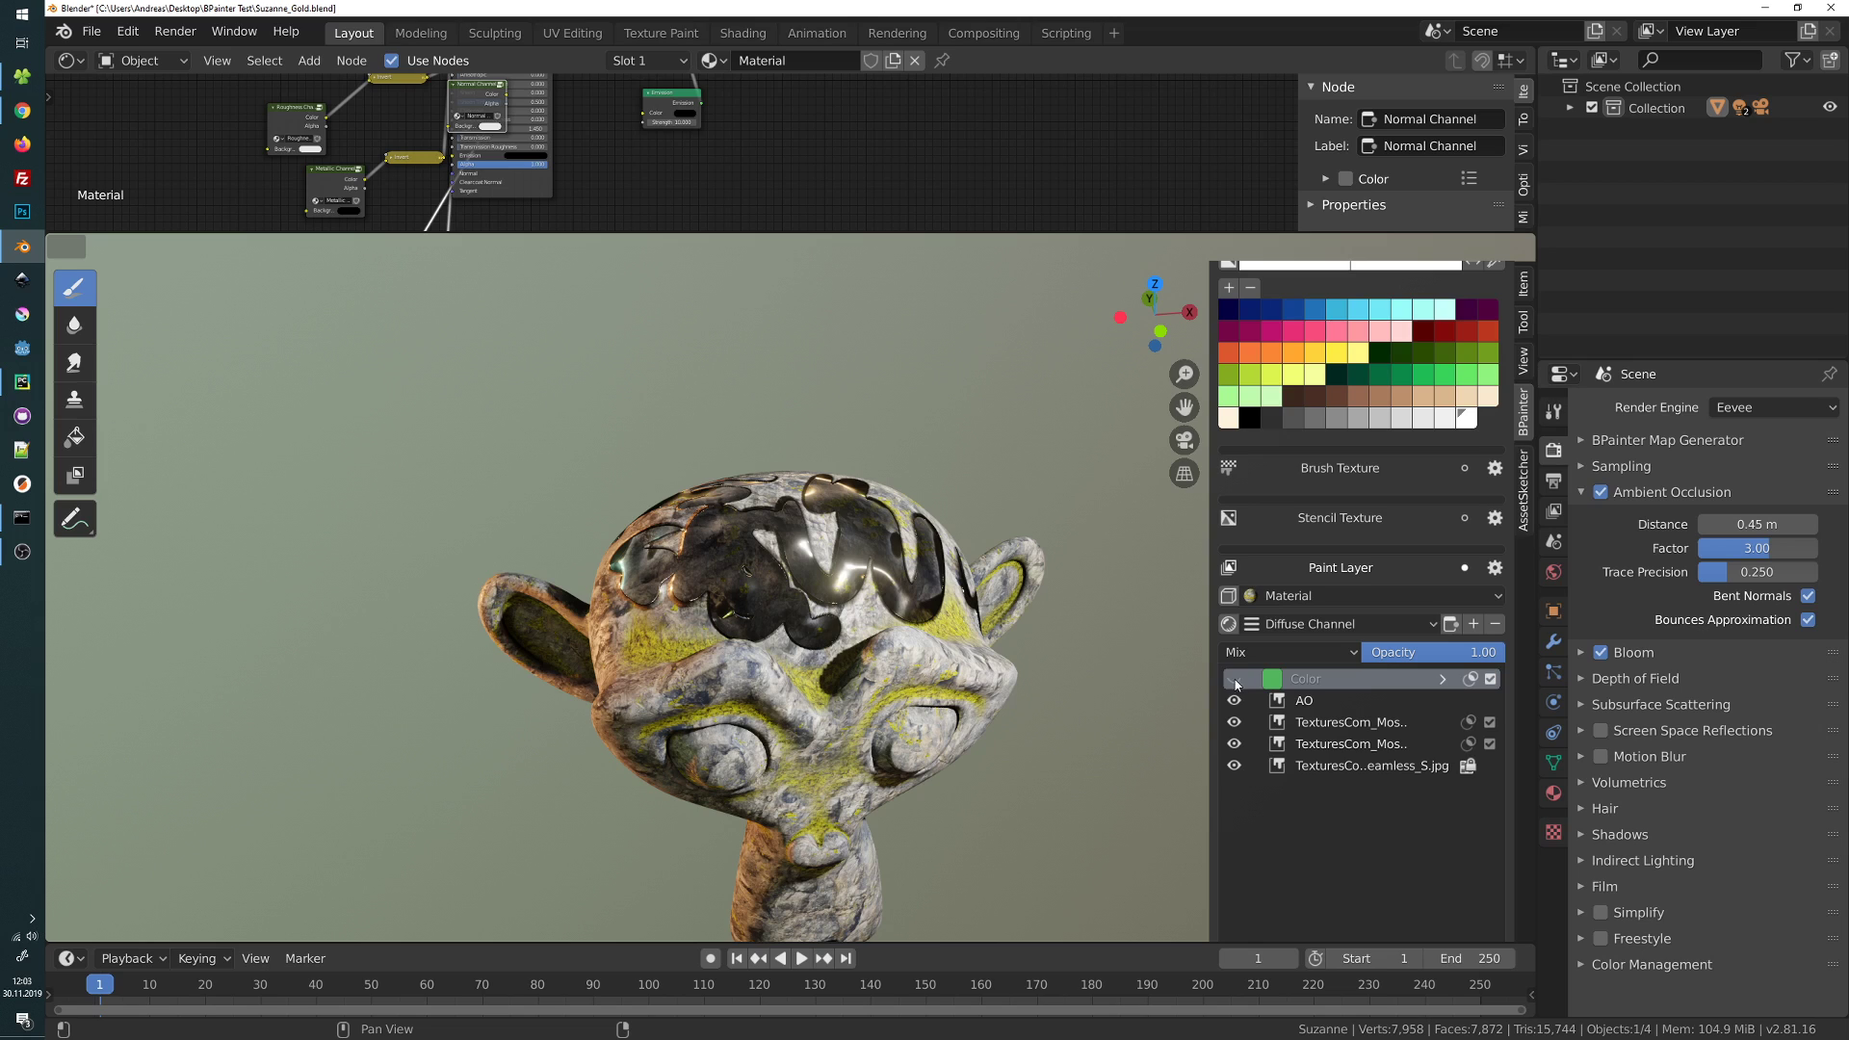
pyautogui.moveTo(895, 665)
pyautogui.mouseDown(button='middle')
pyautogui.moveTo(870, 651)
pyautogui.moveTo(857, 597)
pyautogui.moveTo(809, 622)
pyautogui.moveTo(915, 515)
pyautogui.mouseUp(button='middle')
pyautogui.click(1233, 678)
# Recolor the Diffuse Channel's Color layer golden orange with hue 0.082 and saturation 0.788, checking it on the forehead and temple
pyautogui.moveTo(1011, 655)
pyautogui.mouseDown(button='middle')
pyautogui.moveTo(849, 653)
pyautogui.moveTo(842, 541)
pyautogui.moveTo(801, 615)
pyautogui.moveTo(934, 612)
pyautogui.moveTo(815, 537)
pyautogui.moveTo(880, 528)
pyautogui.moveTo(891, 583)
pyautogui.moveTo(836, 578)
pyautogui.moveTo(839, 552)
pyautogui.moveTo(663, 554)
pyautogui.mouseUp(button='middle')
pyautogui.click(1272, 679)
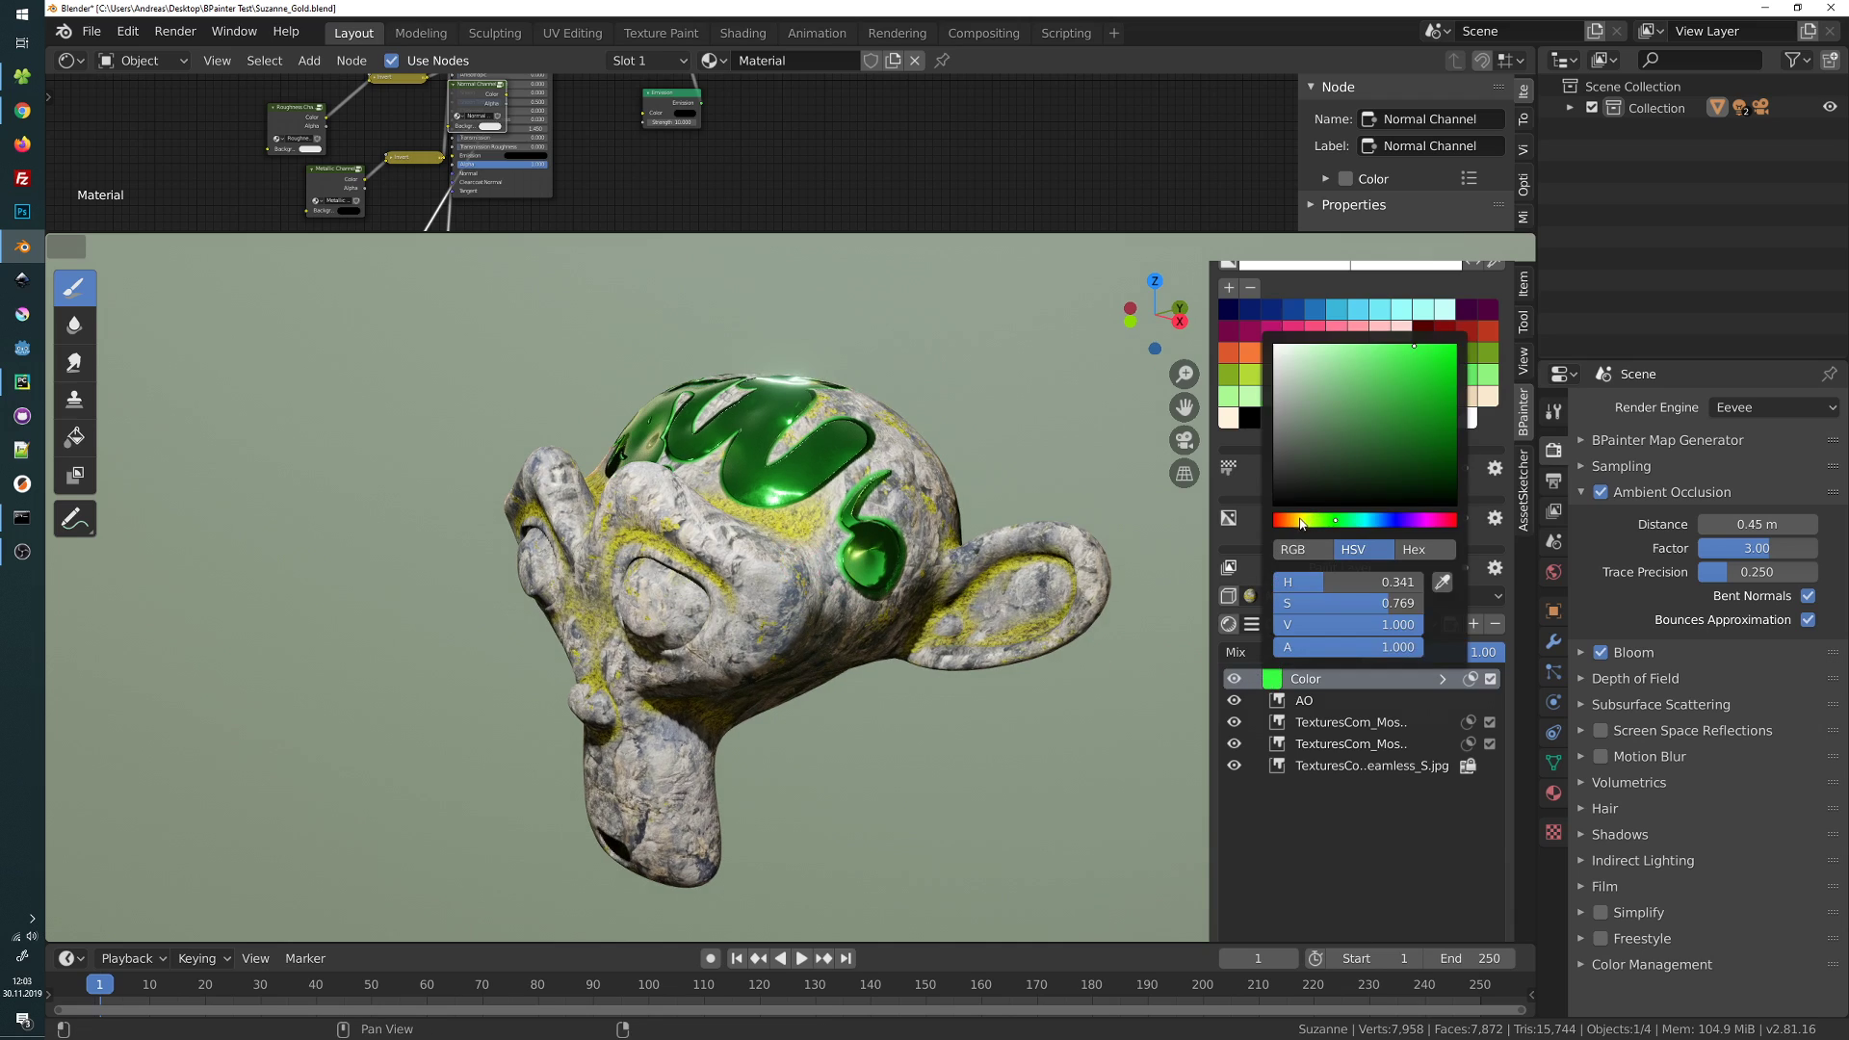
pyautogui.moveTo(1301, 524); pyautogui.dragTo(1288, 525)
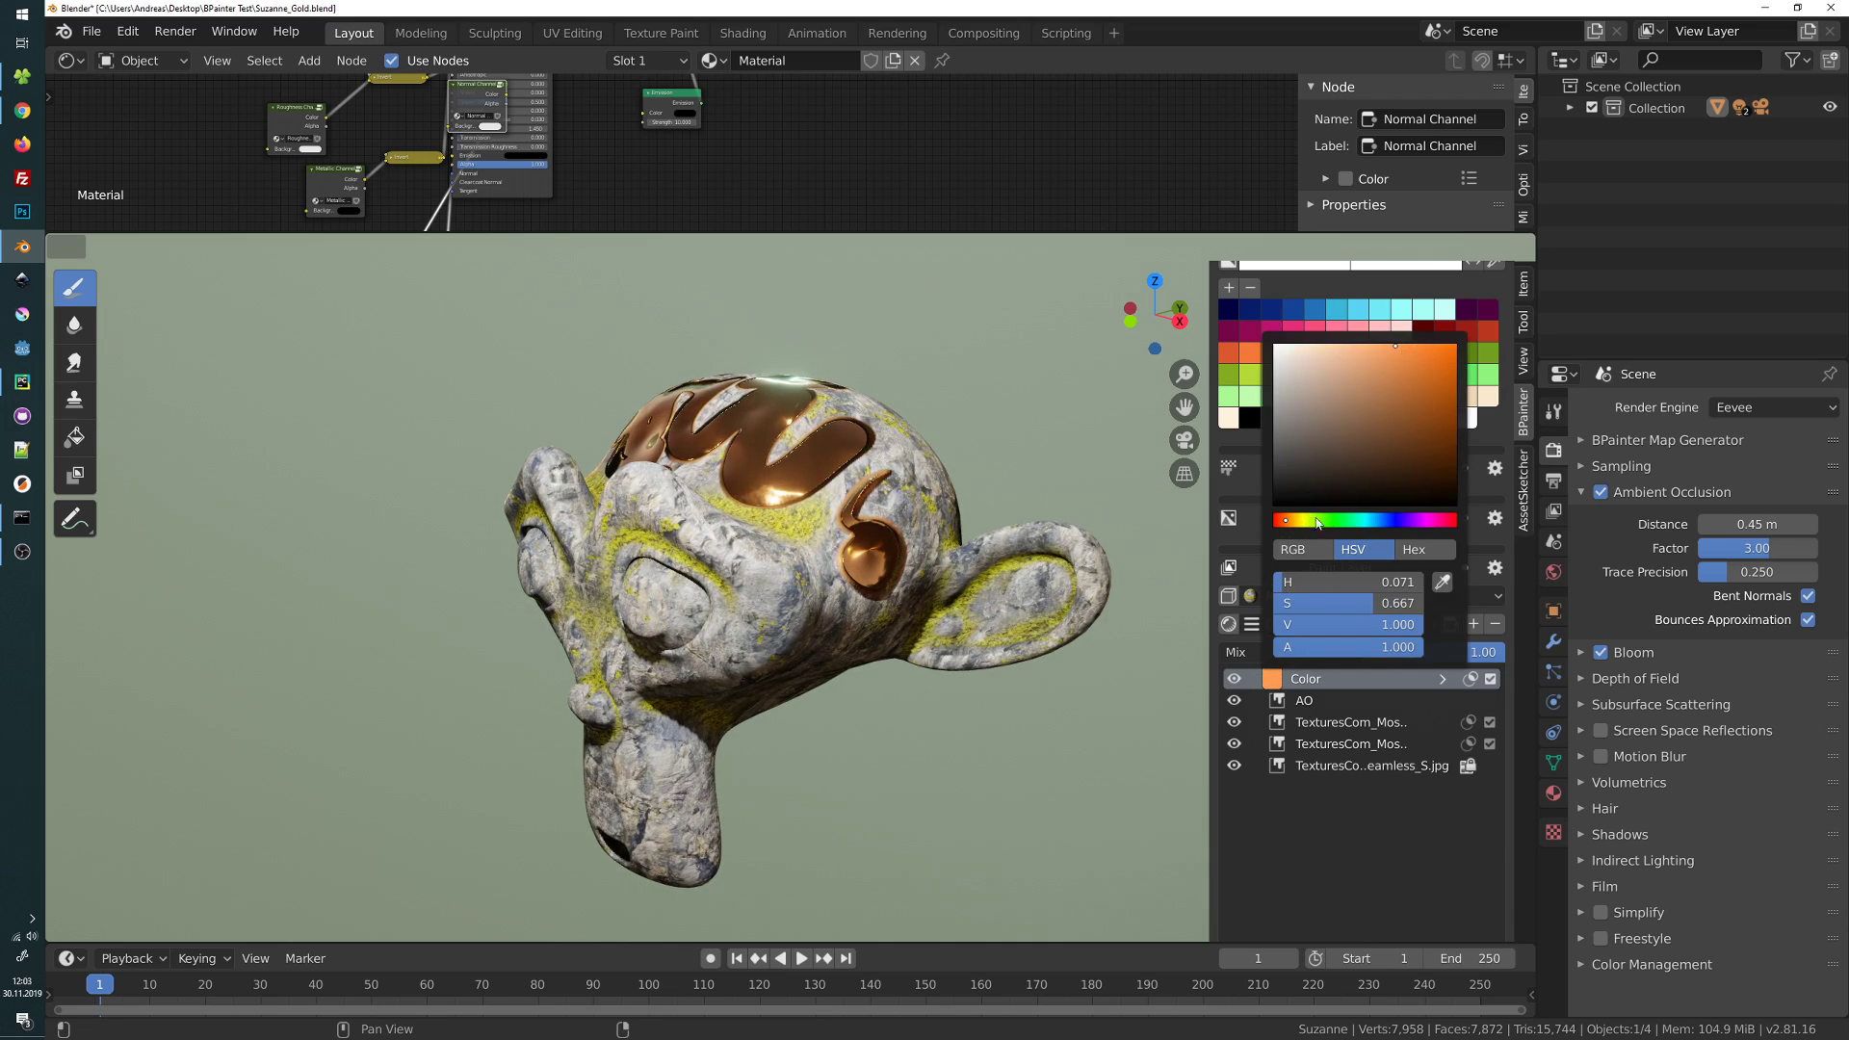
pyautogui.moveTo(957, 569); pyautogui.dragTo(982, 610, button='middle')
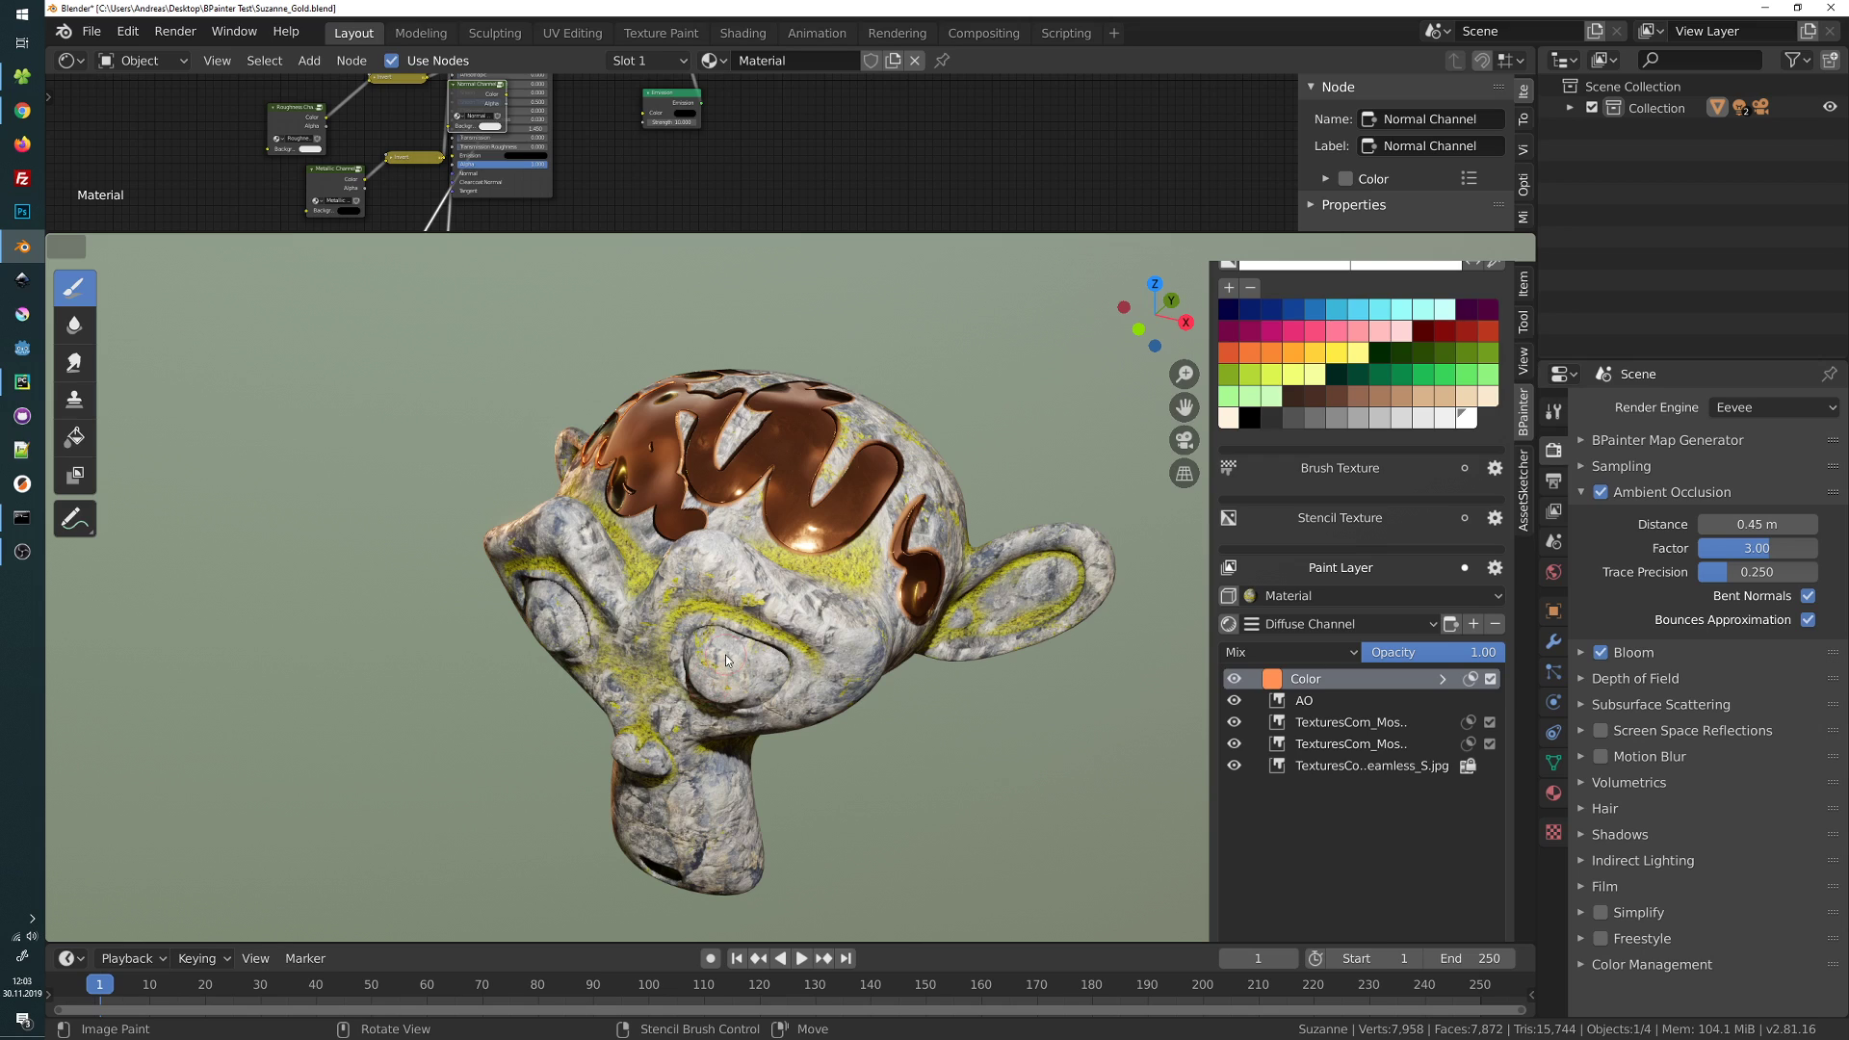
pyautogui.moveTo(907, 576)
pyautogui.mouseDown(button='middle')
pyautogui.moveTo(903, 617)
pyautogui.moveTo(912, 585)
pyautogui.mouseUp(button='middle')
pyautogui.click(1274, 676)
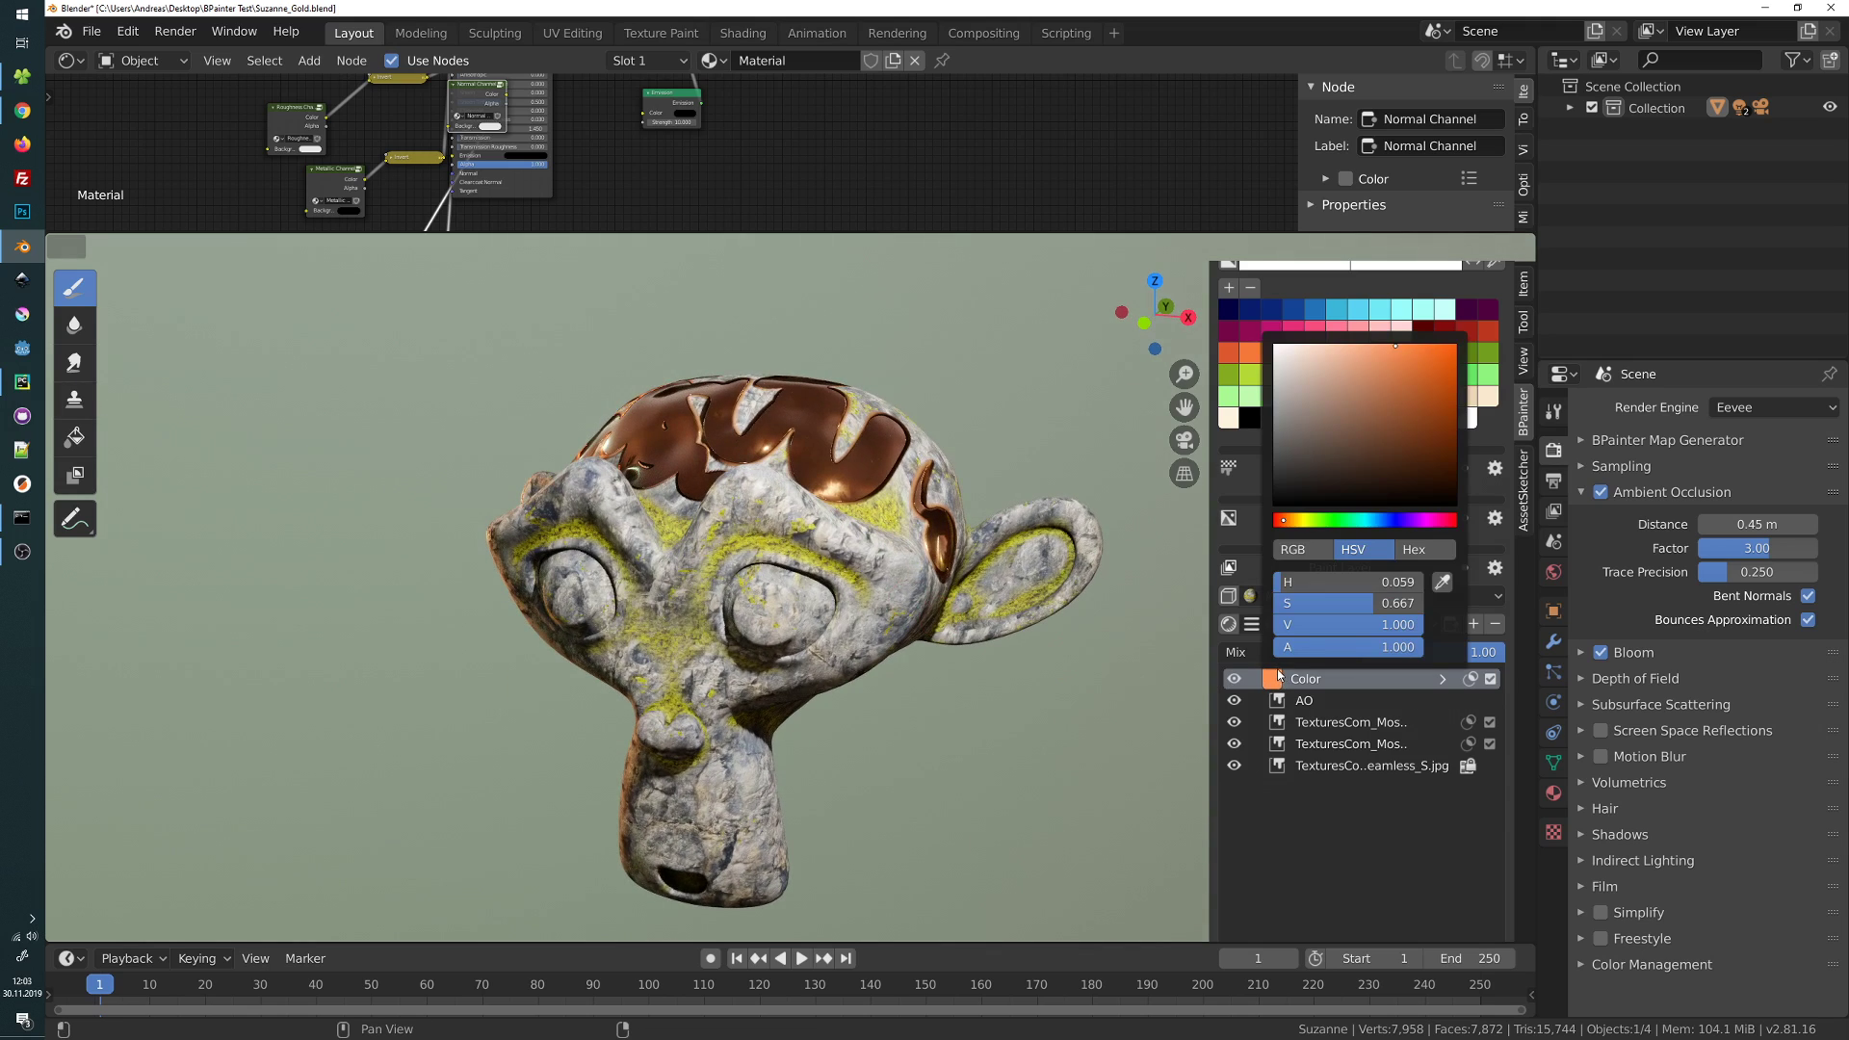
pyautogui.moveTo(1302, 520); pyautogui.dragTo(1292, 524)
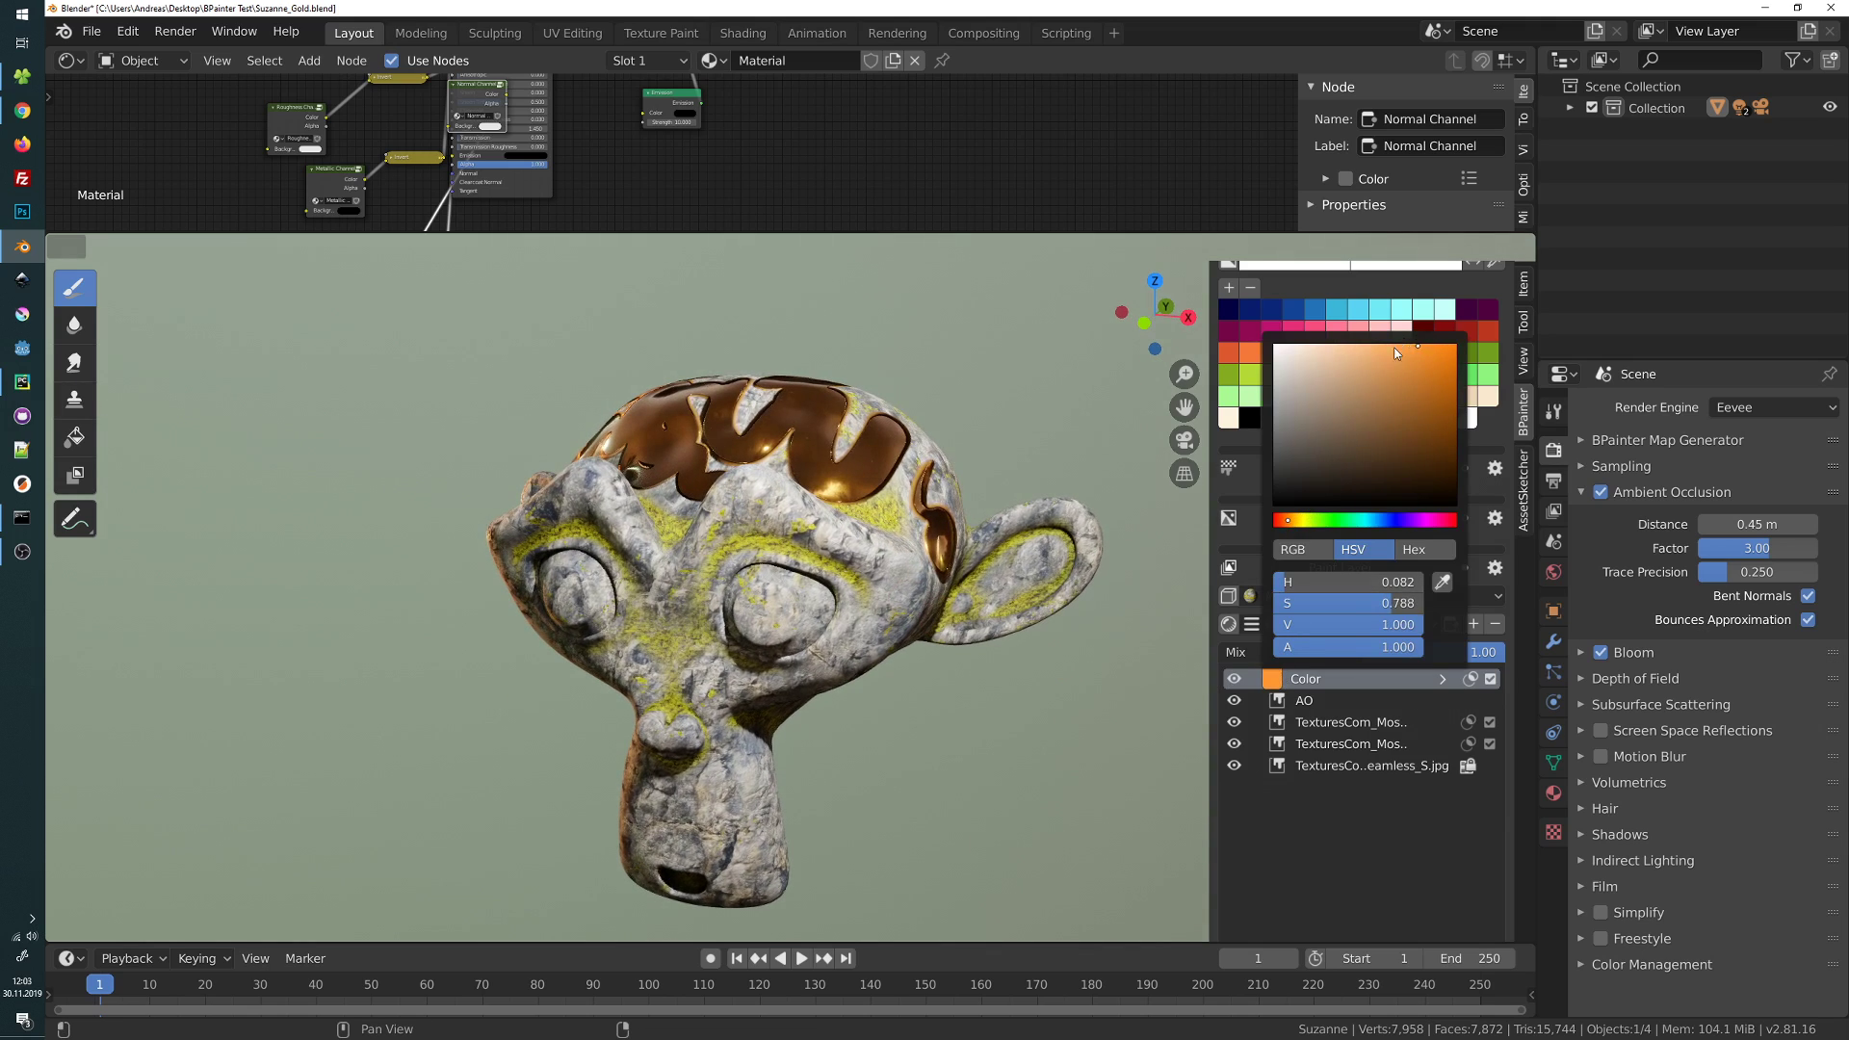
pyautogui.moveTo(848, 611)
pyautogui.mouseDown(button='middle')
pyautogui.moveTo(886, 555)
pyautogui.moveTo(863, 614)
pyautogui.mouseUp(button='middle')
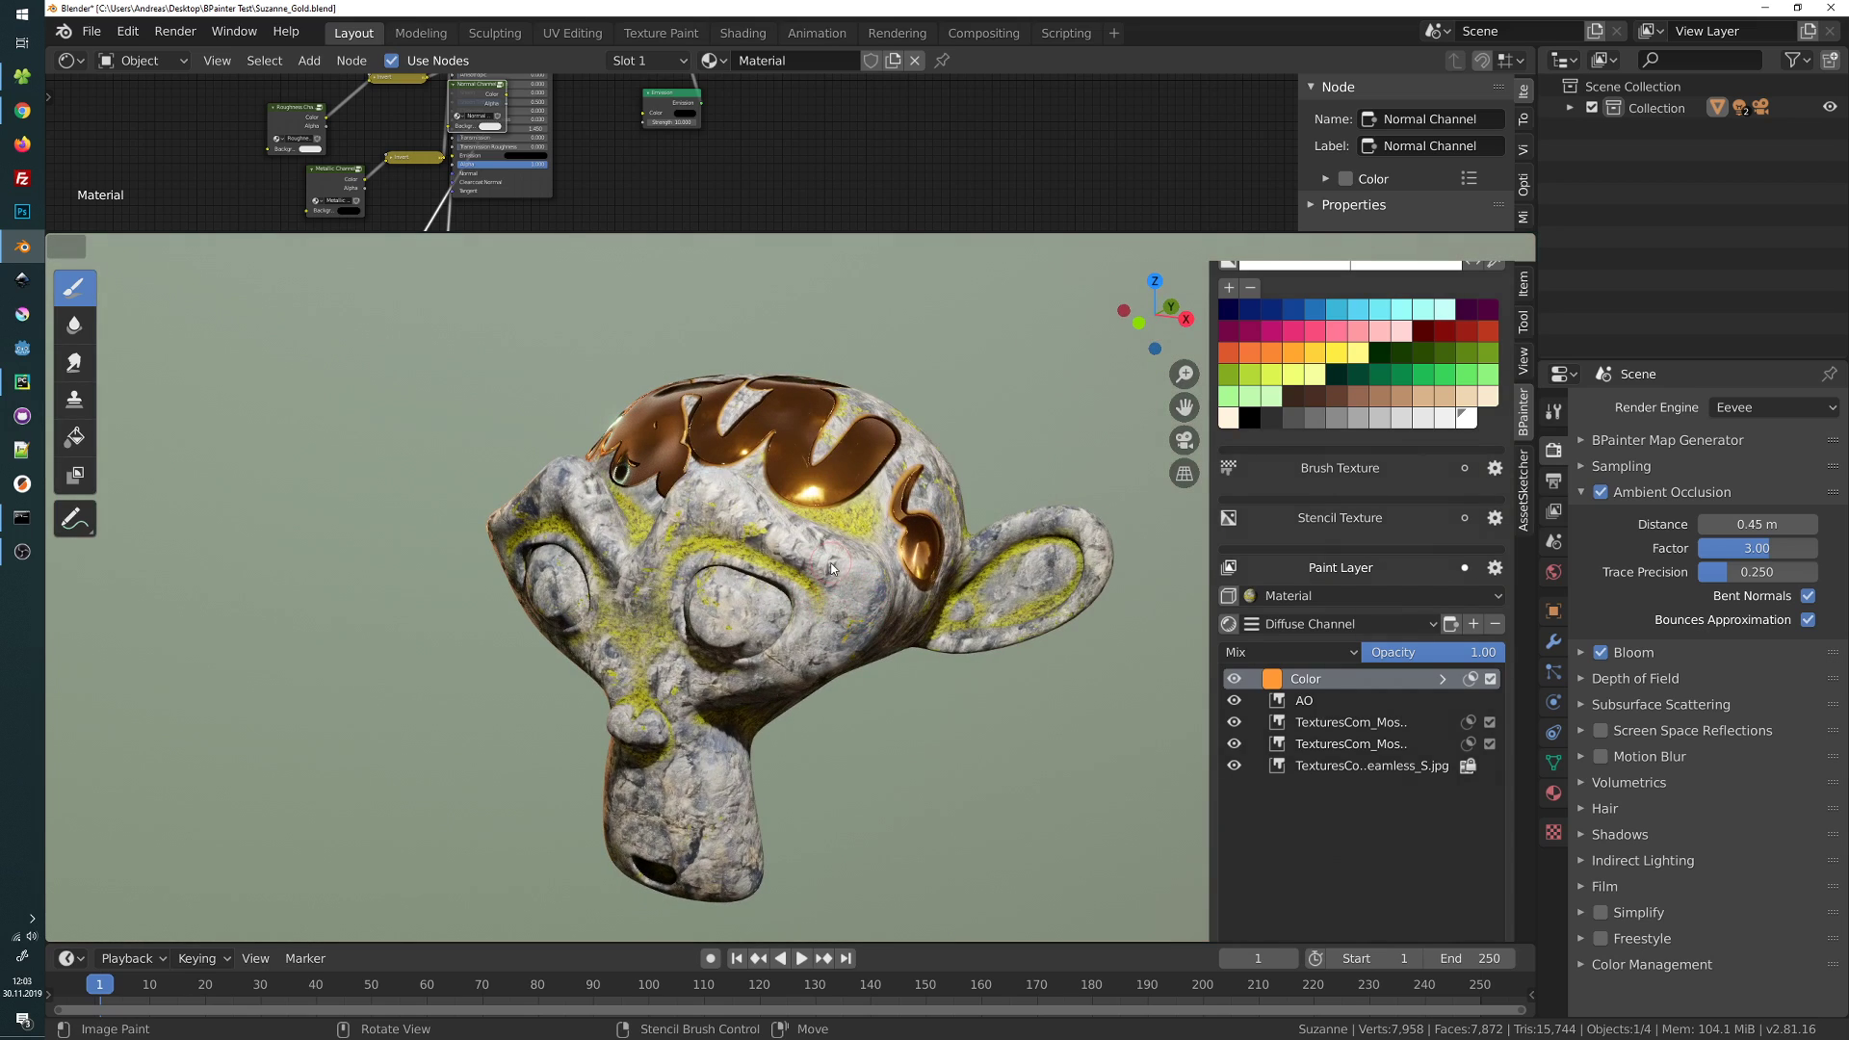